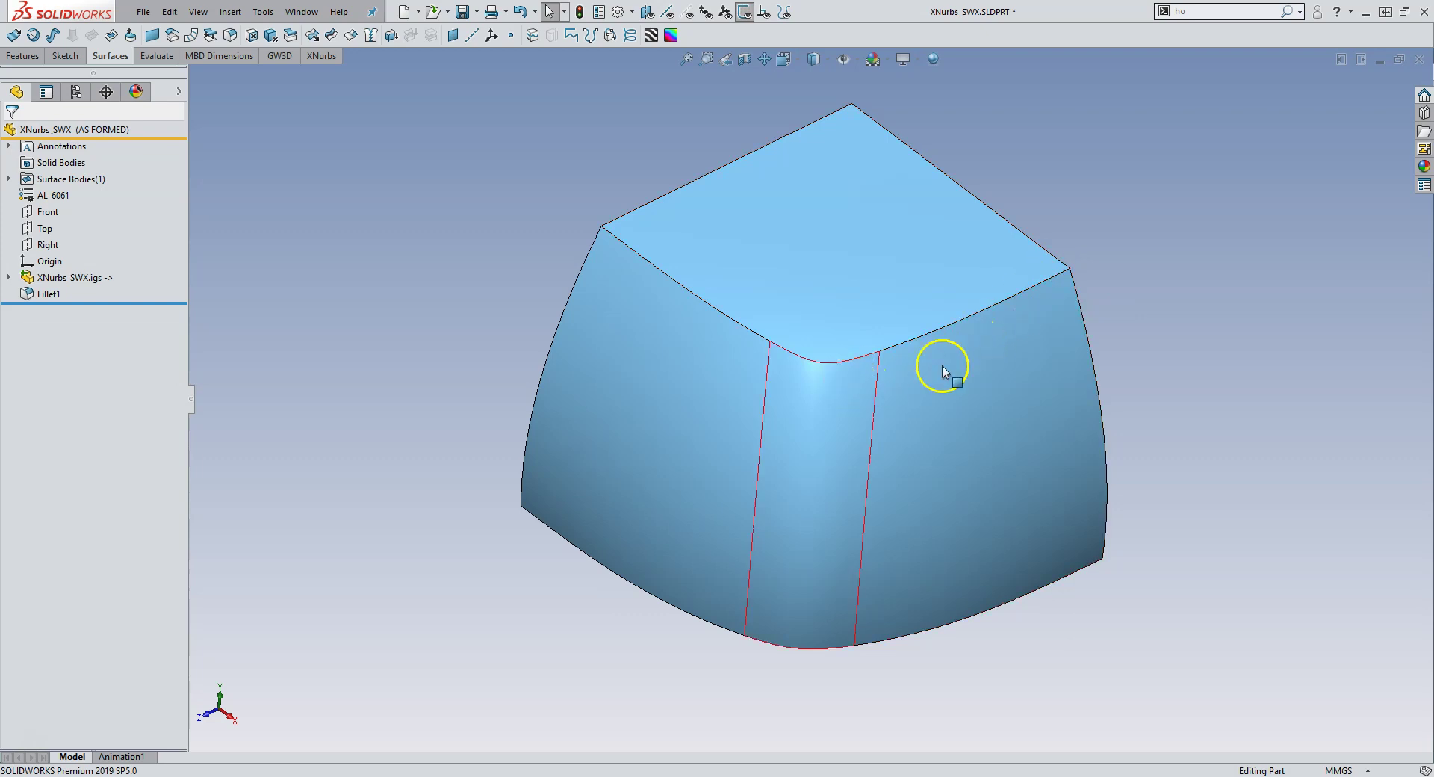
# Step: Inspect the filleted corner and review Fillet1's settings, leaving them unchanged
pyautogui.moveTo(844, 365); pyautogui.dragTo(784, 301, button='middle')
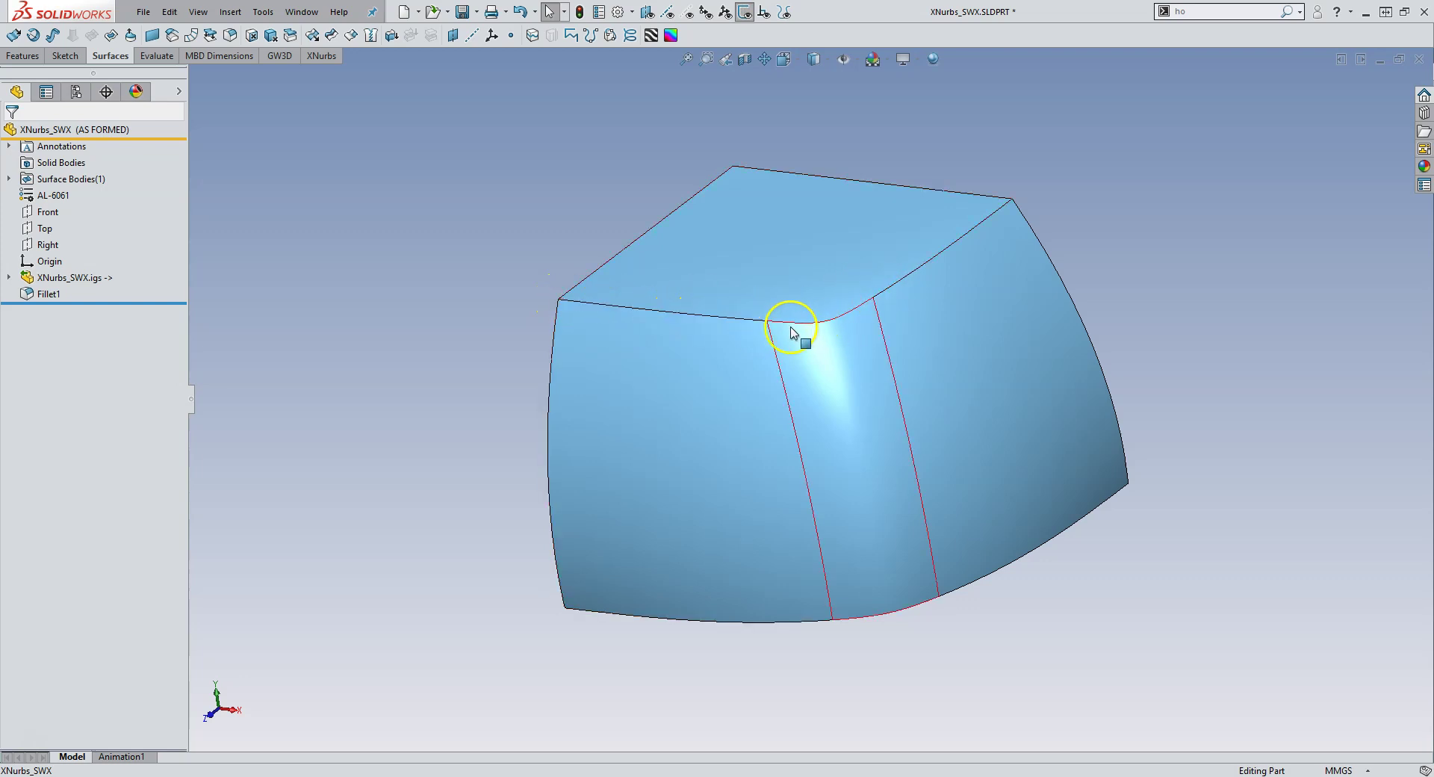
pyautogui.moveTo(787, 326); pyautogui.dragTo(777, 393, button='middle')
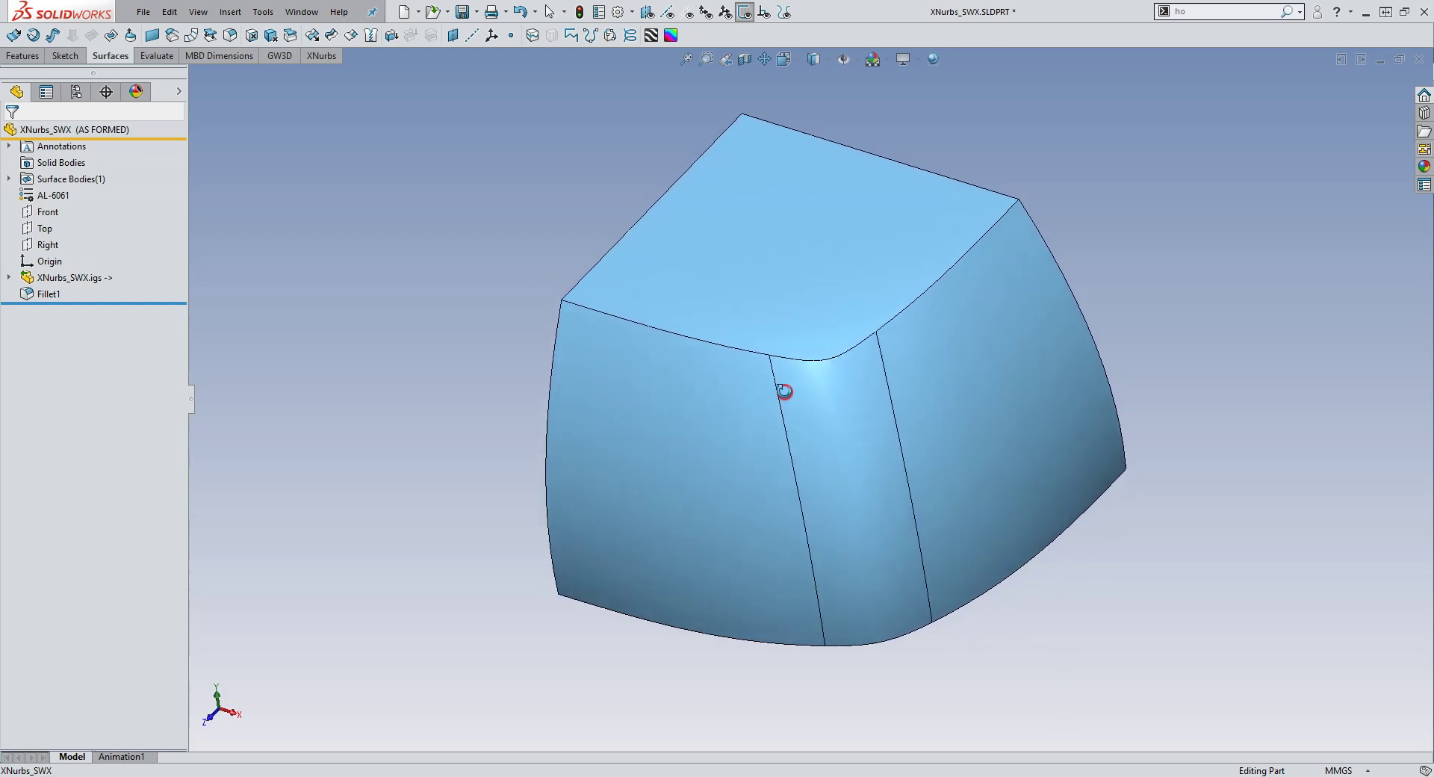
pyautogui.click(845, 435)
pyautogui.rightClick(45, 298)
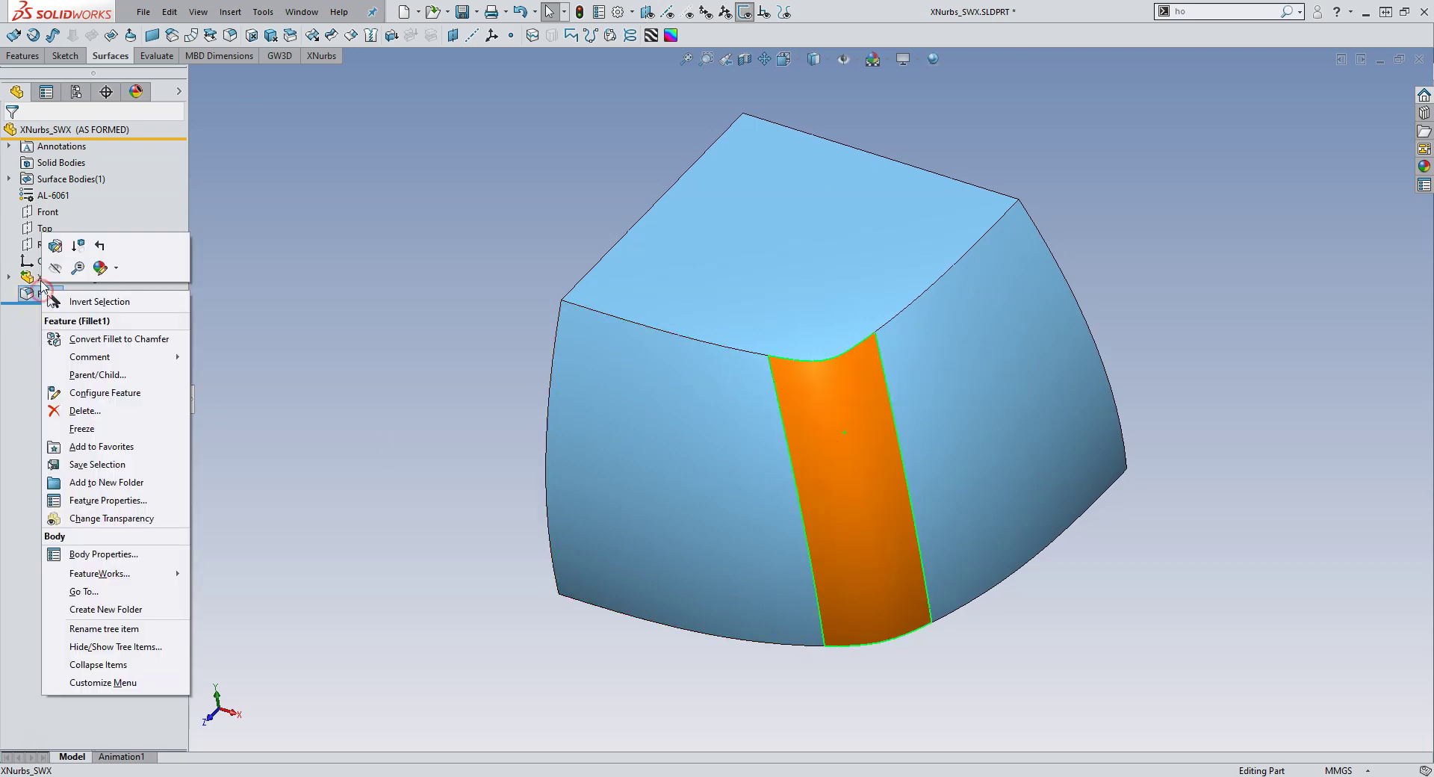
pyautogui.click(41, 246)
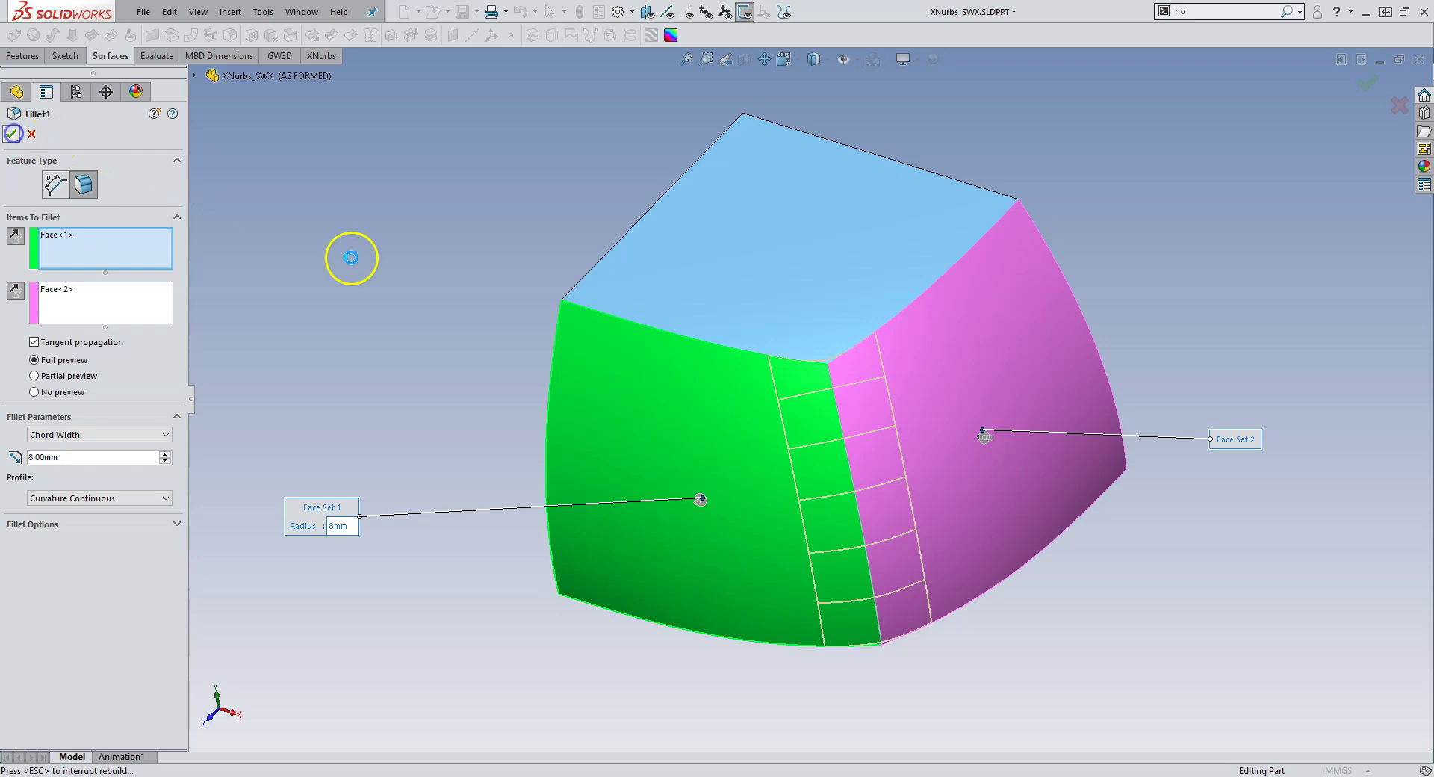
pyautogui.rightClick(378, 295)
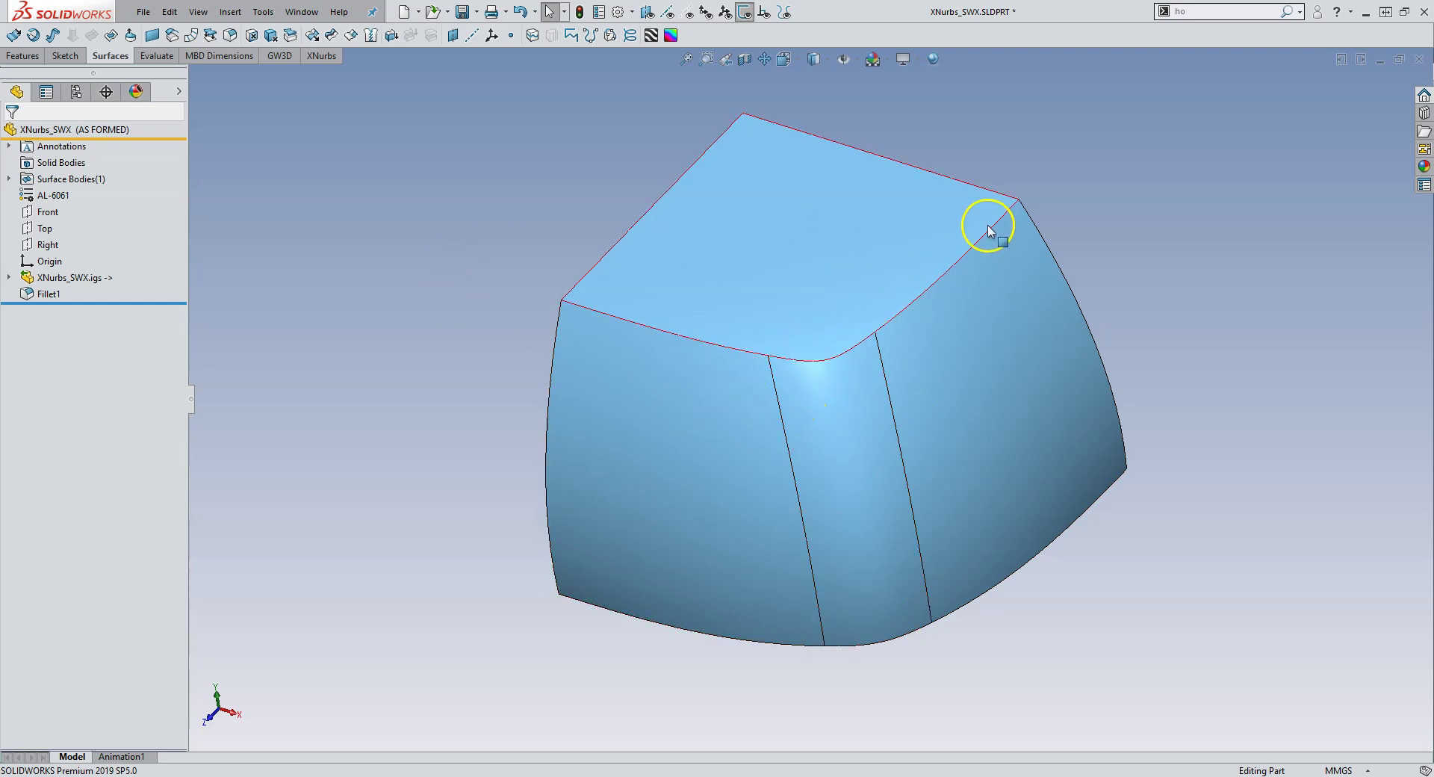
# Step: Trial a variable-size fillet on the three top edges (5 mm to 2.5 mm), then cancel it
pyautogui.click(230, 35)
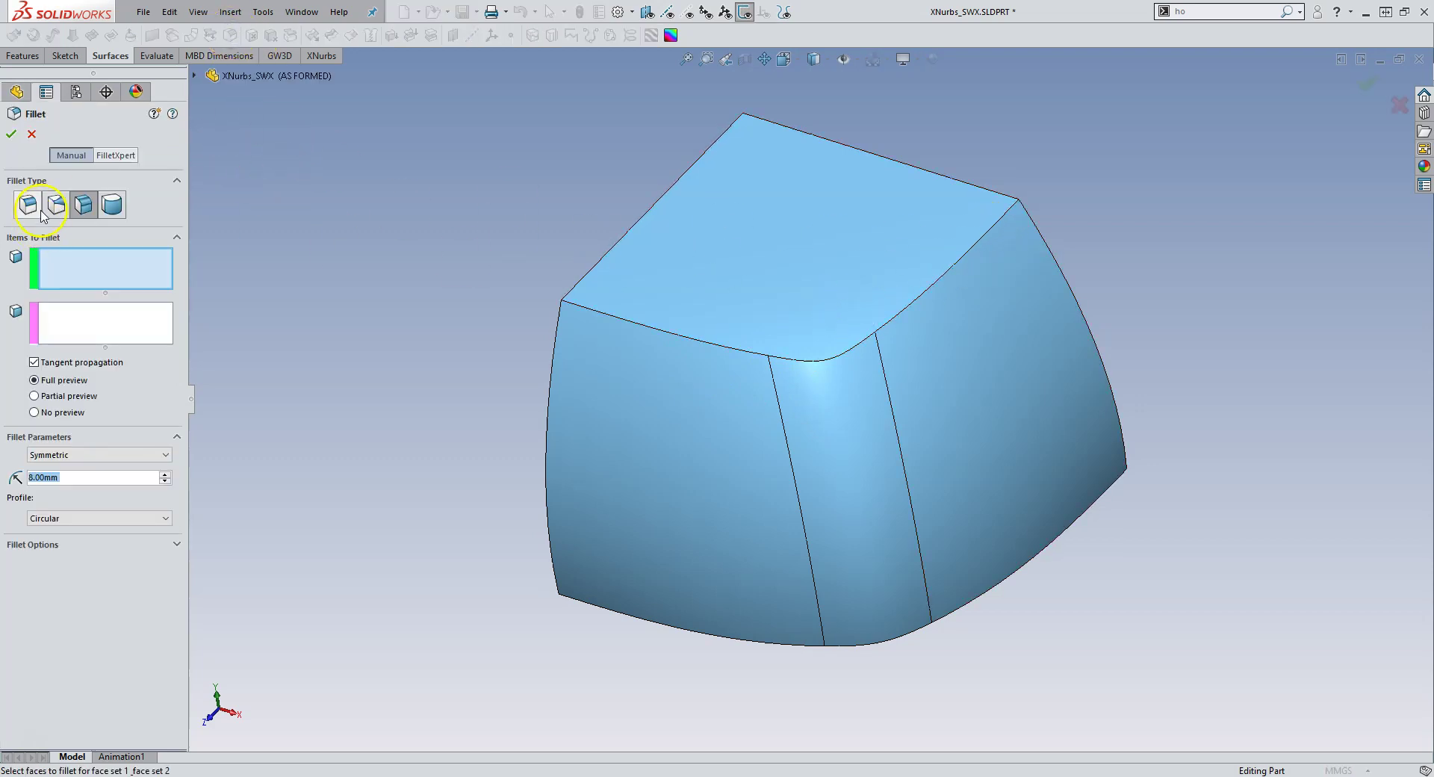
pyautogui.click(55, 209)
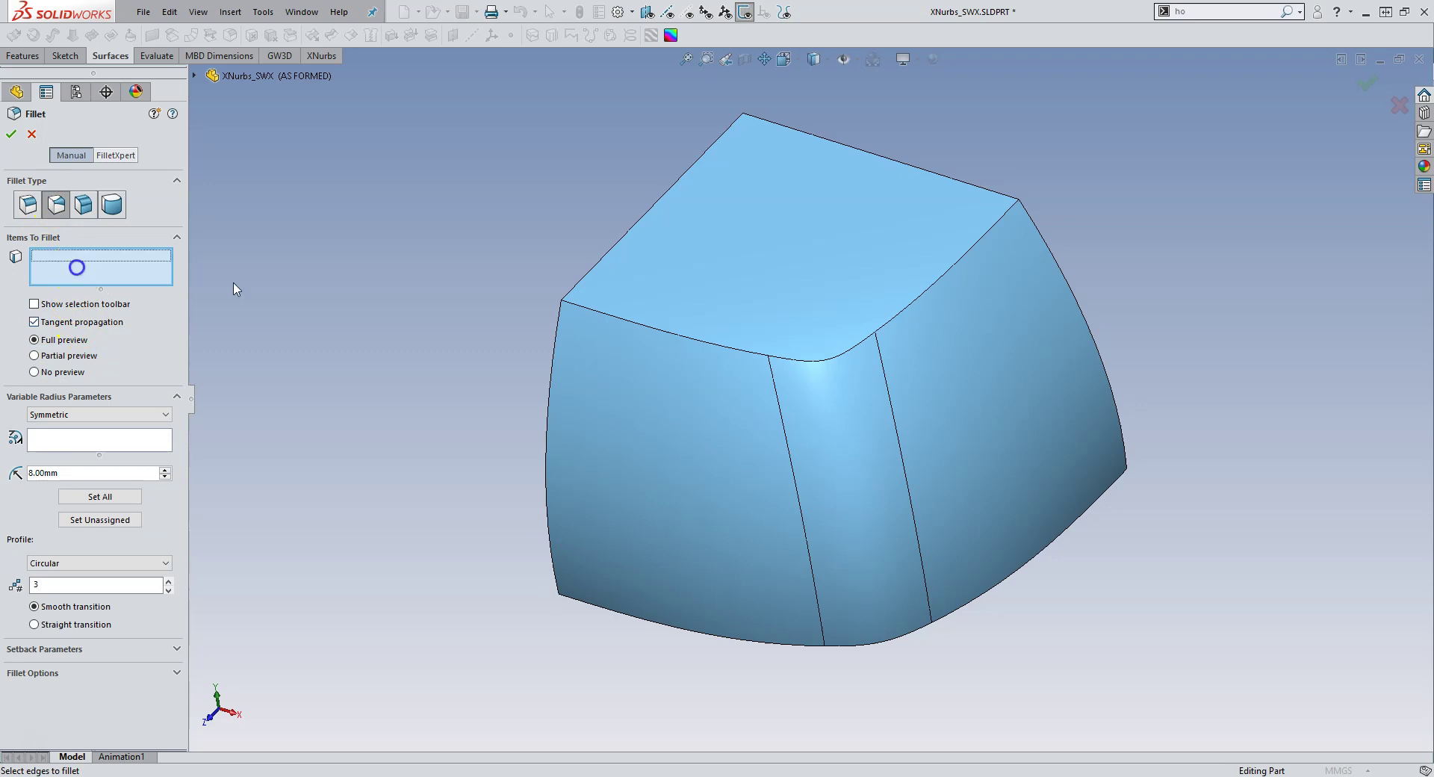
pyautogui.click(886, 317)
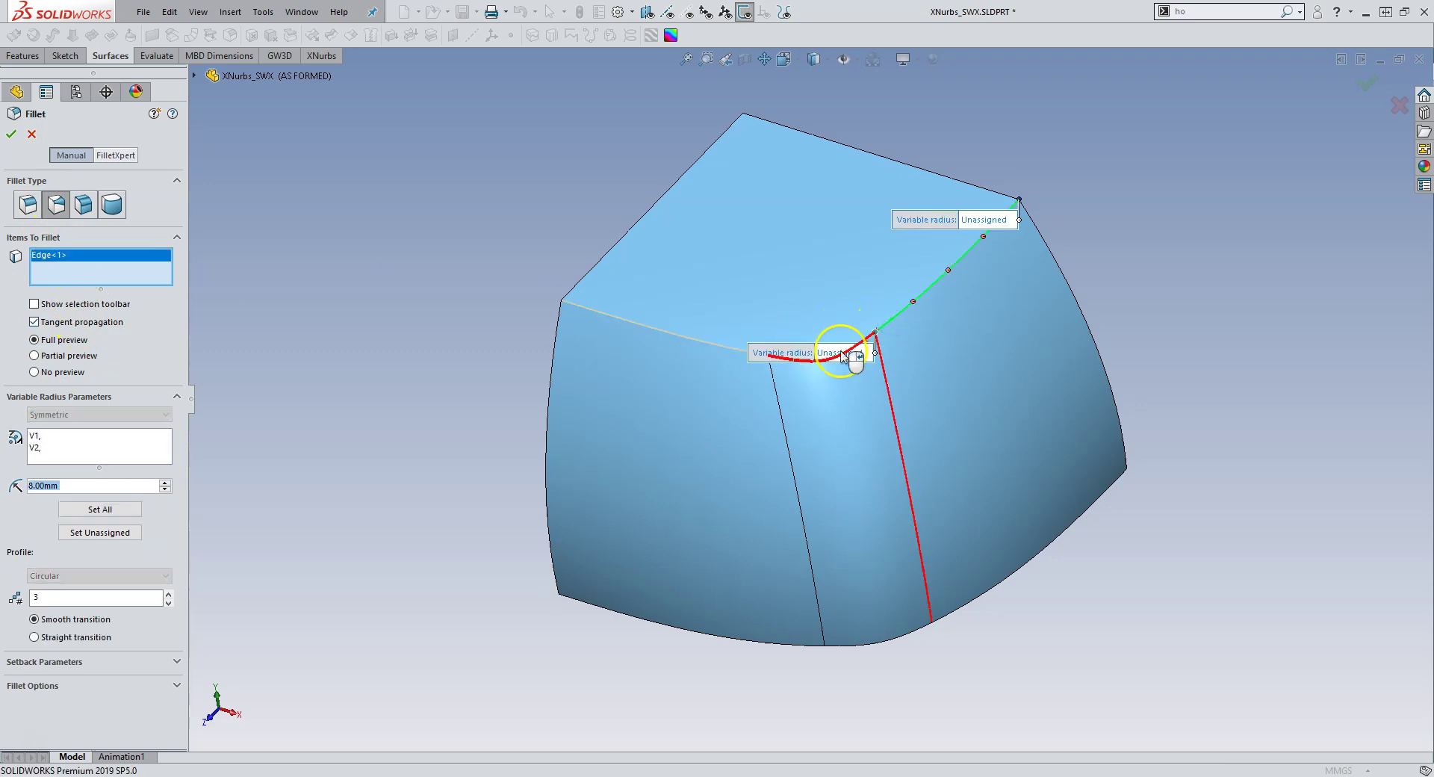
pyautogui.scroll(-3, 776, 394)
pyautogui.click(835, 345)
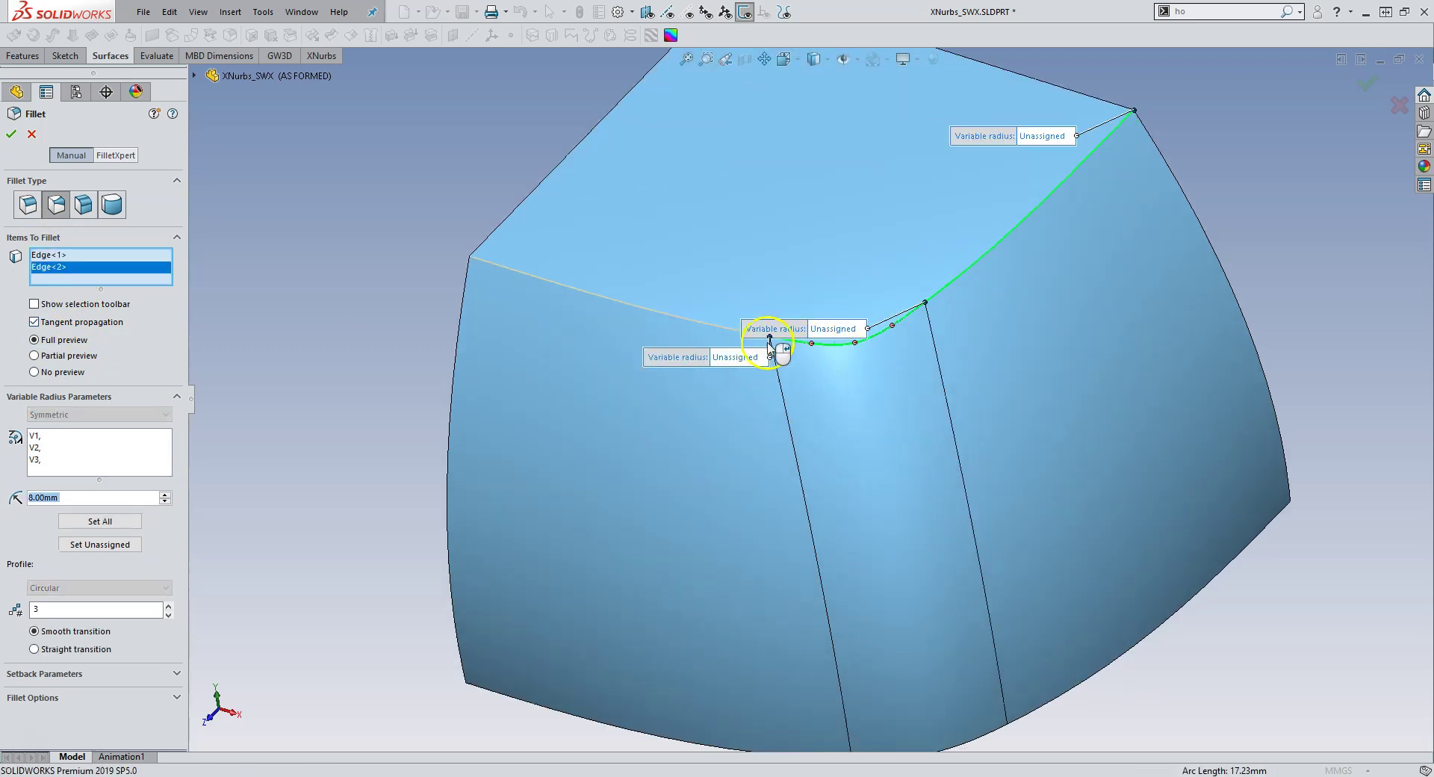
pyautogui.click(729, 327)
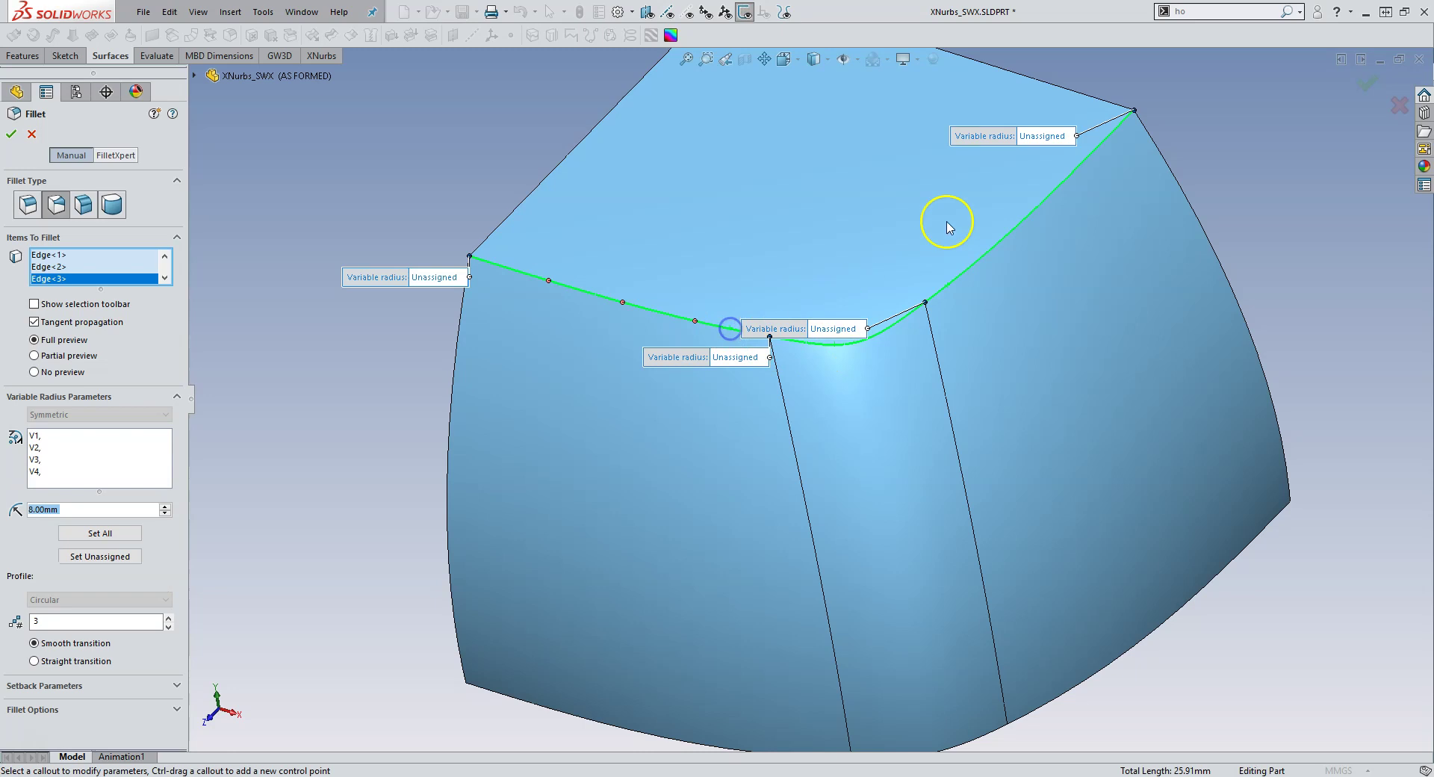
pyautogui.click(1040, 137)
pyautogui.press('Return')
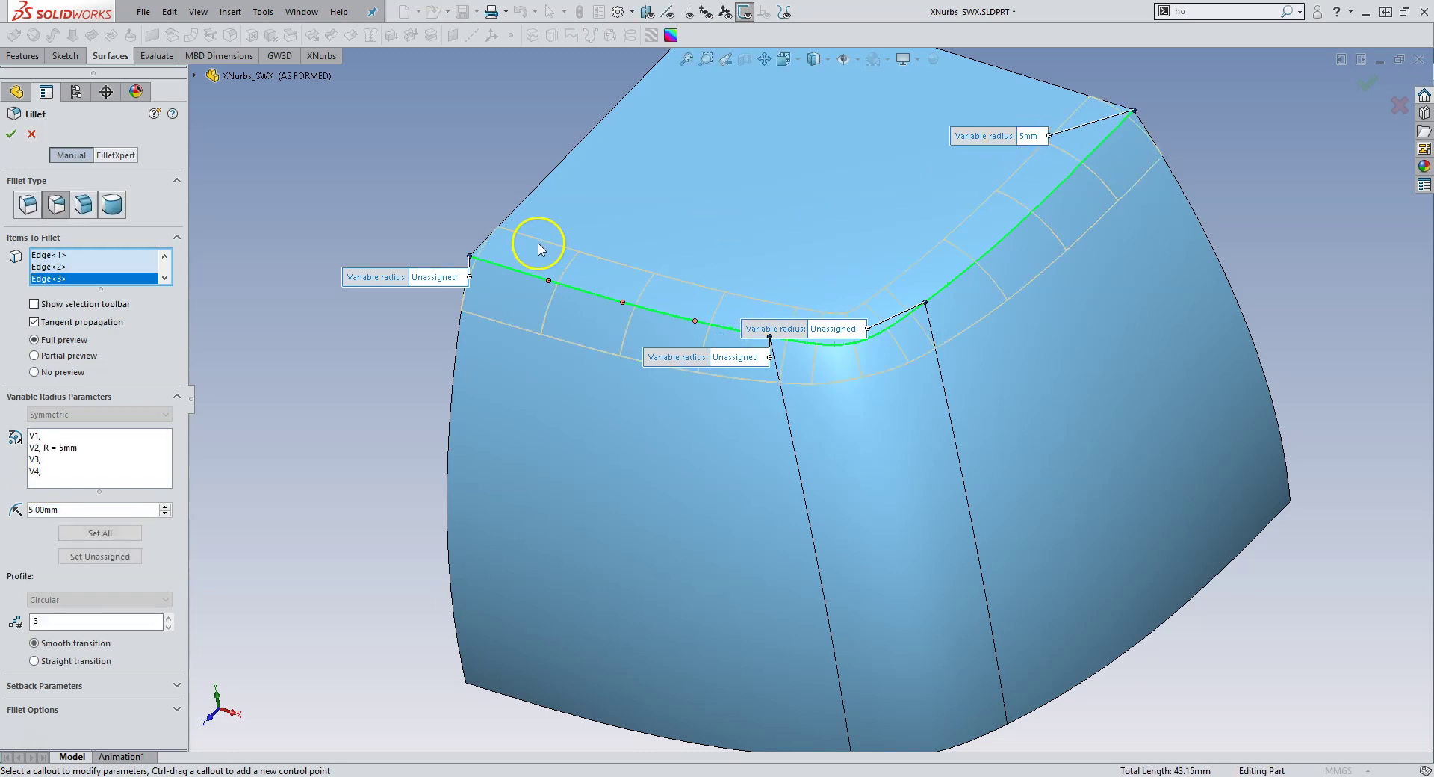
pyautogui.click(433, 278)
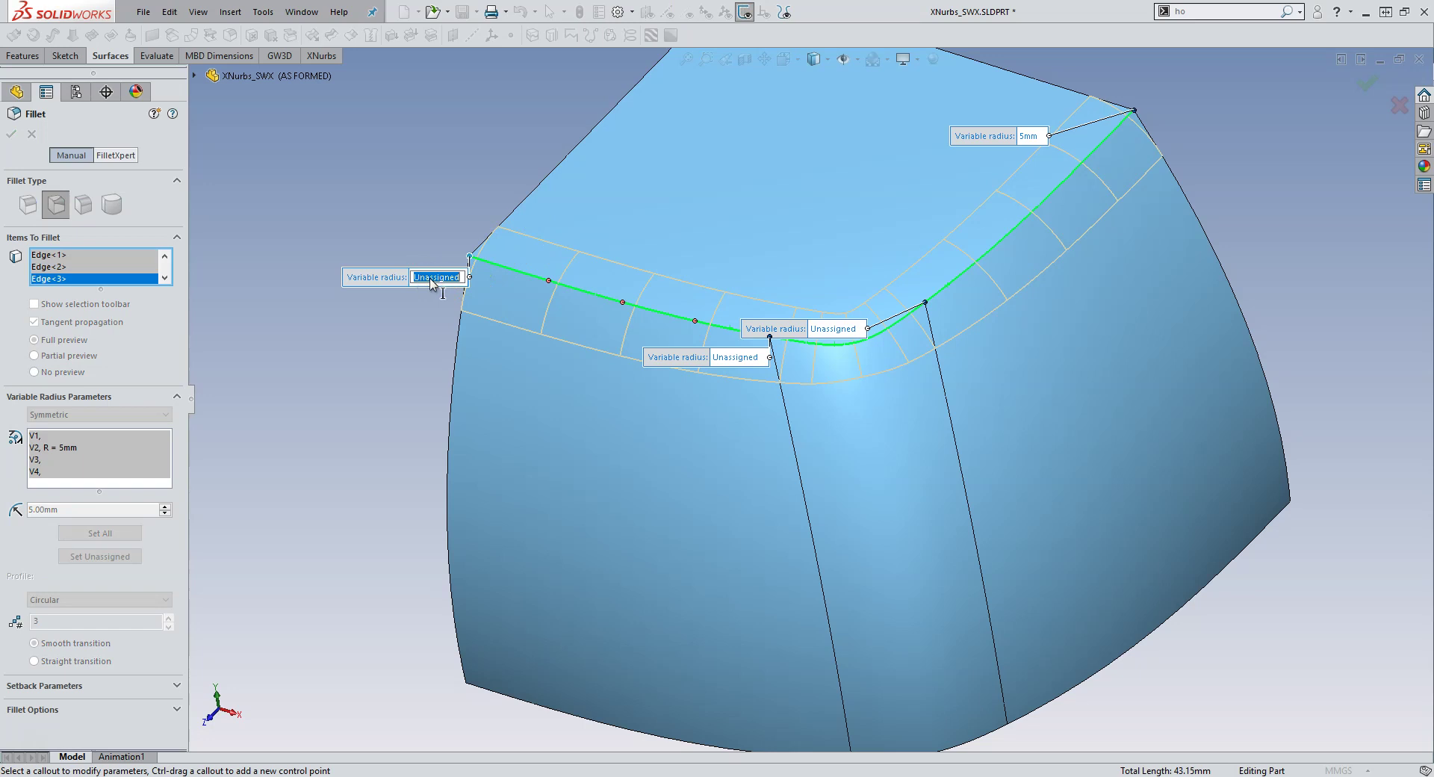
pyautogui.write('2.5')
pyautogui.press('Return')
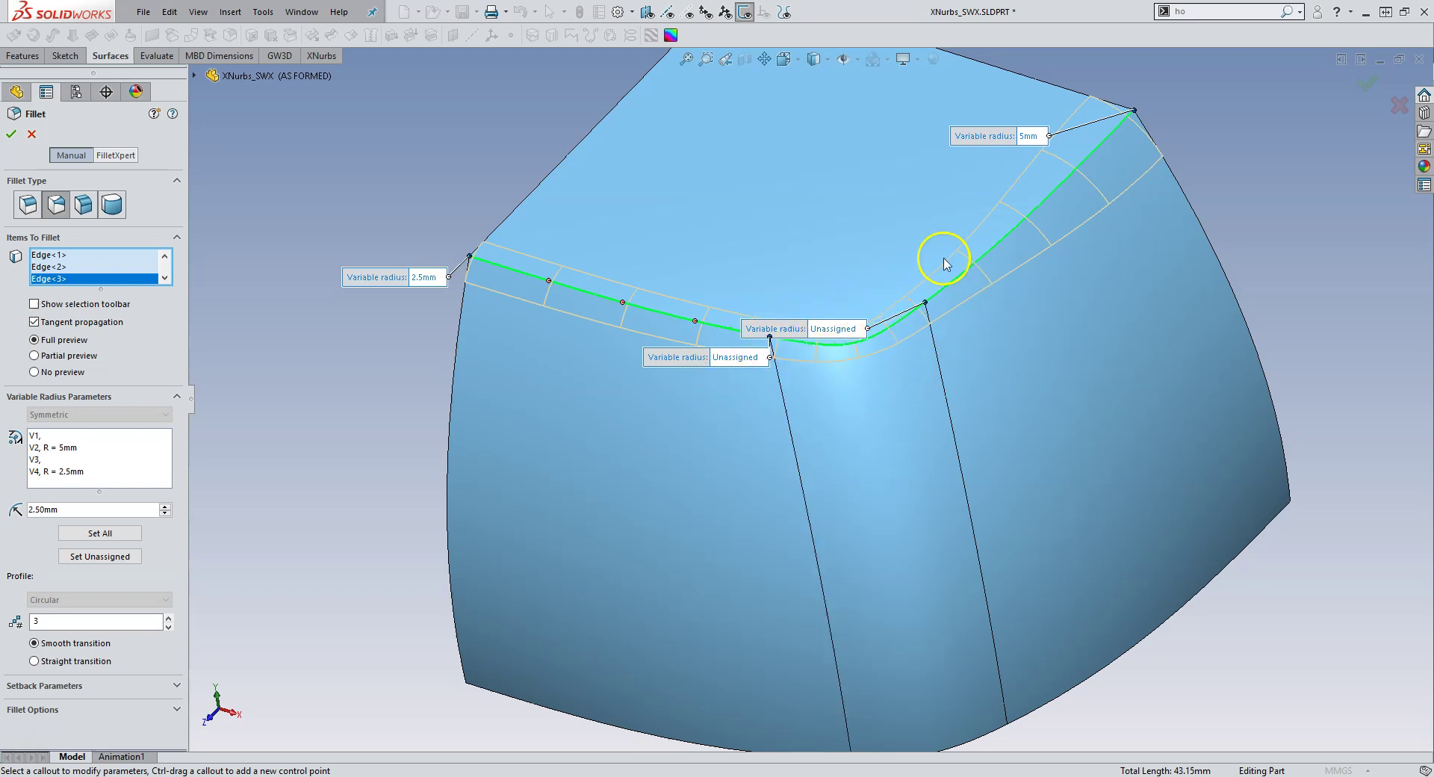
pyautogui.moveTo(767, 327); pyautogui.dragTo(859, 216)
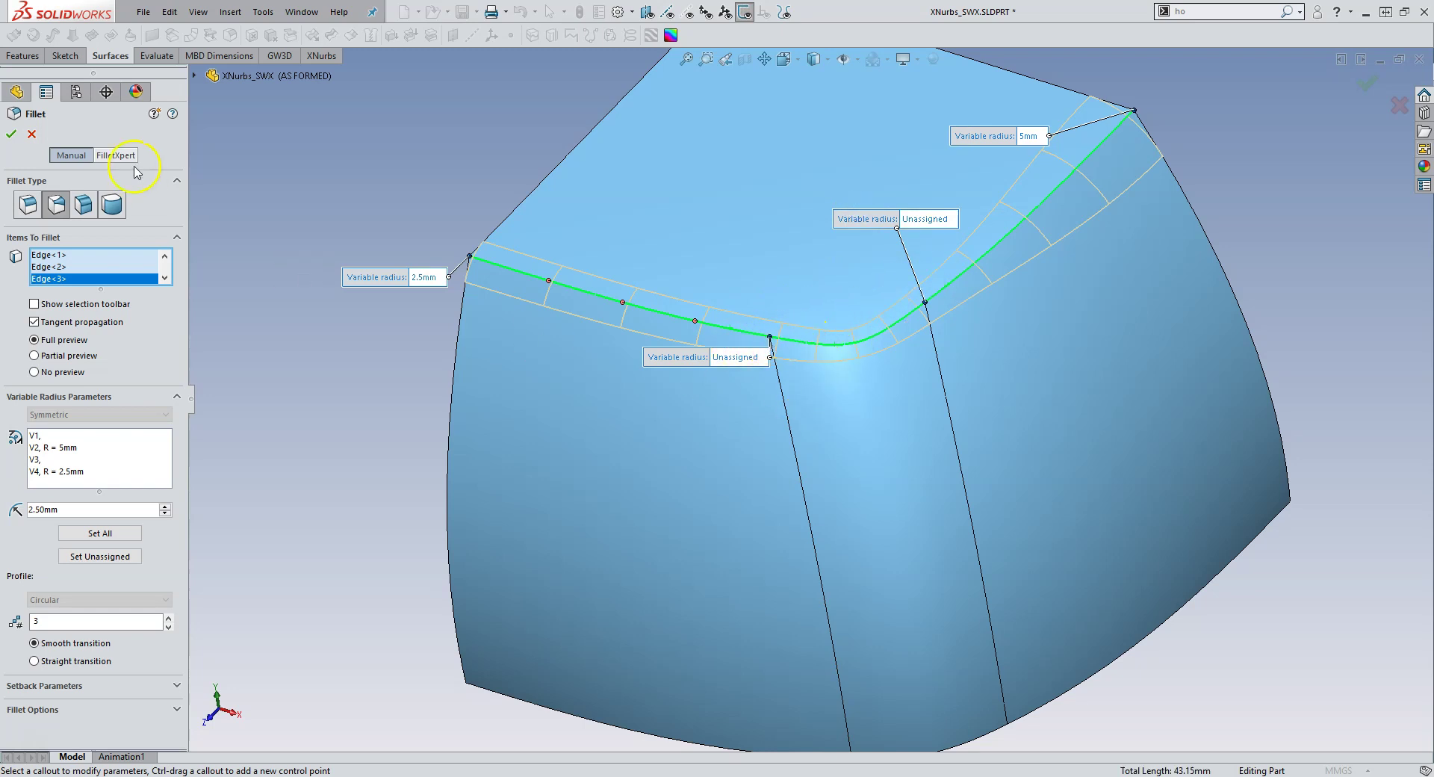
pyautogui.press('Return')
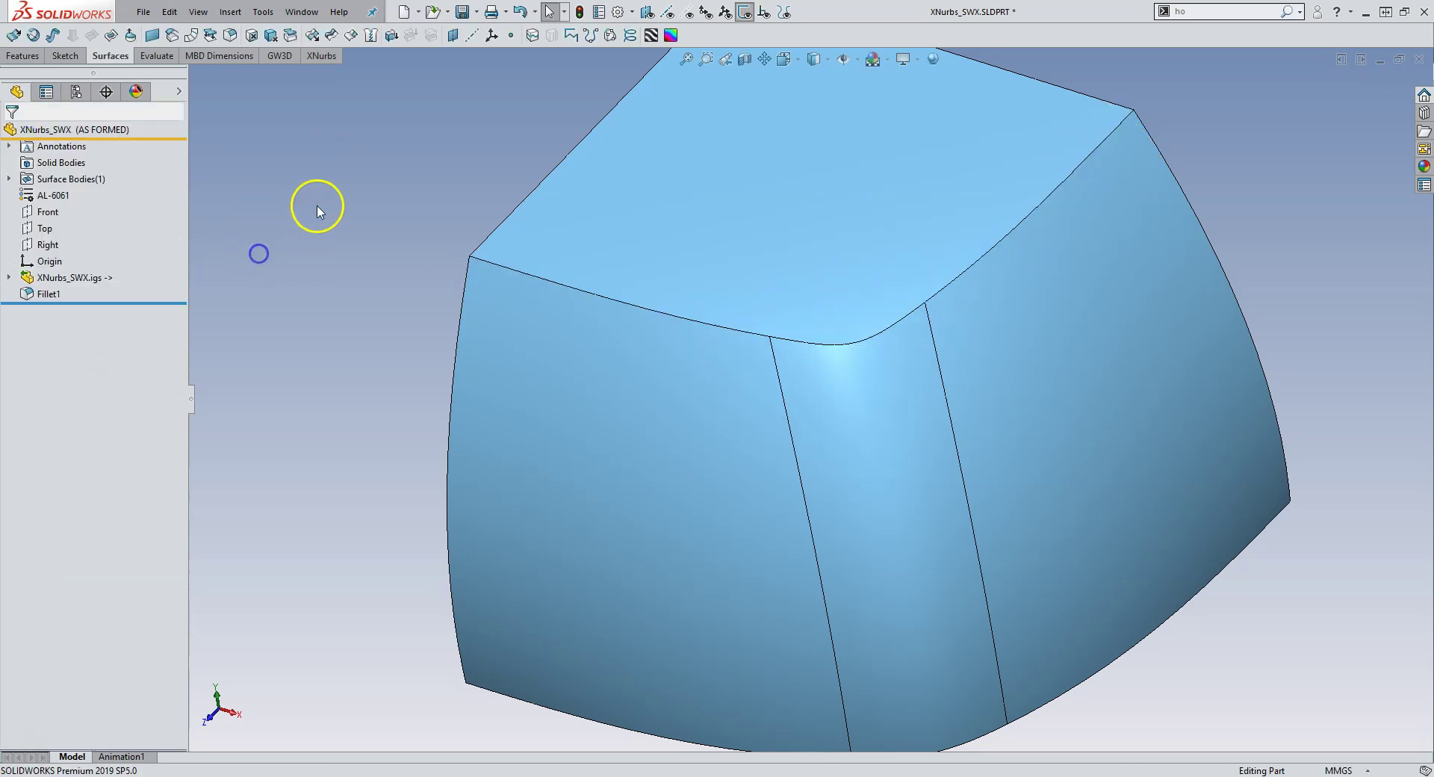
# Step: Build a tube surface along the three top edges, reversed, tapering linearly from 5 mm to 2.5 mm
pyautogui.click(270, 58)
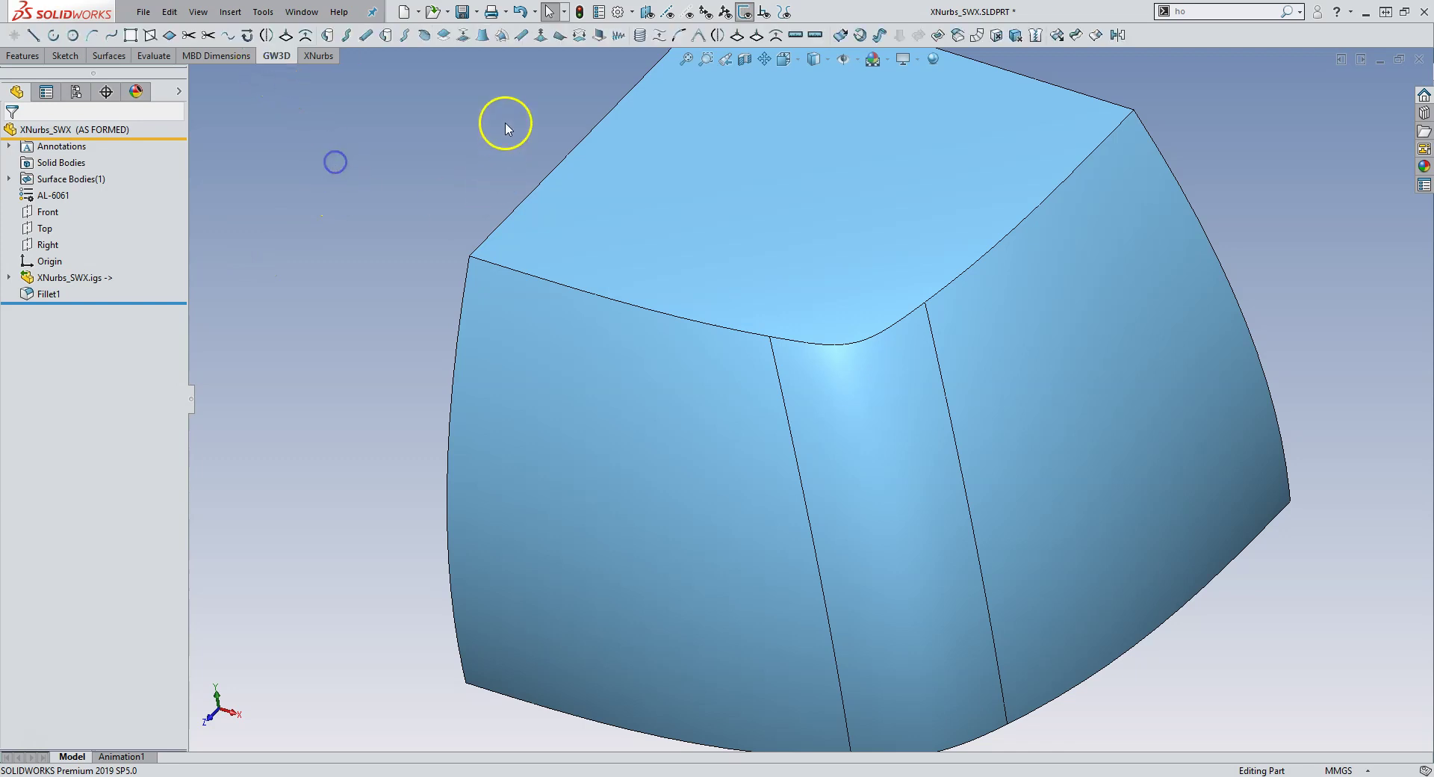
pyautogui.click(405, 38)
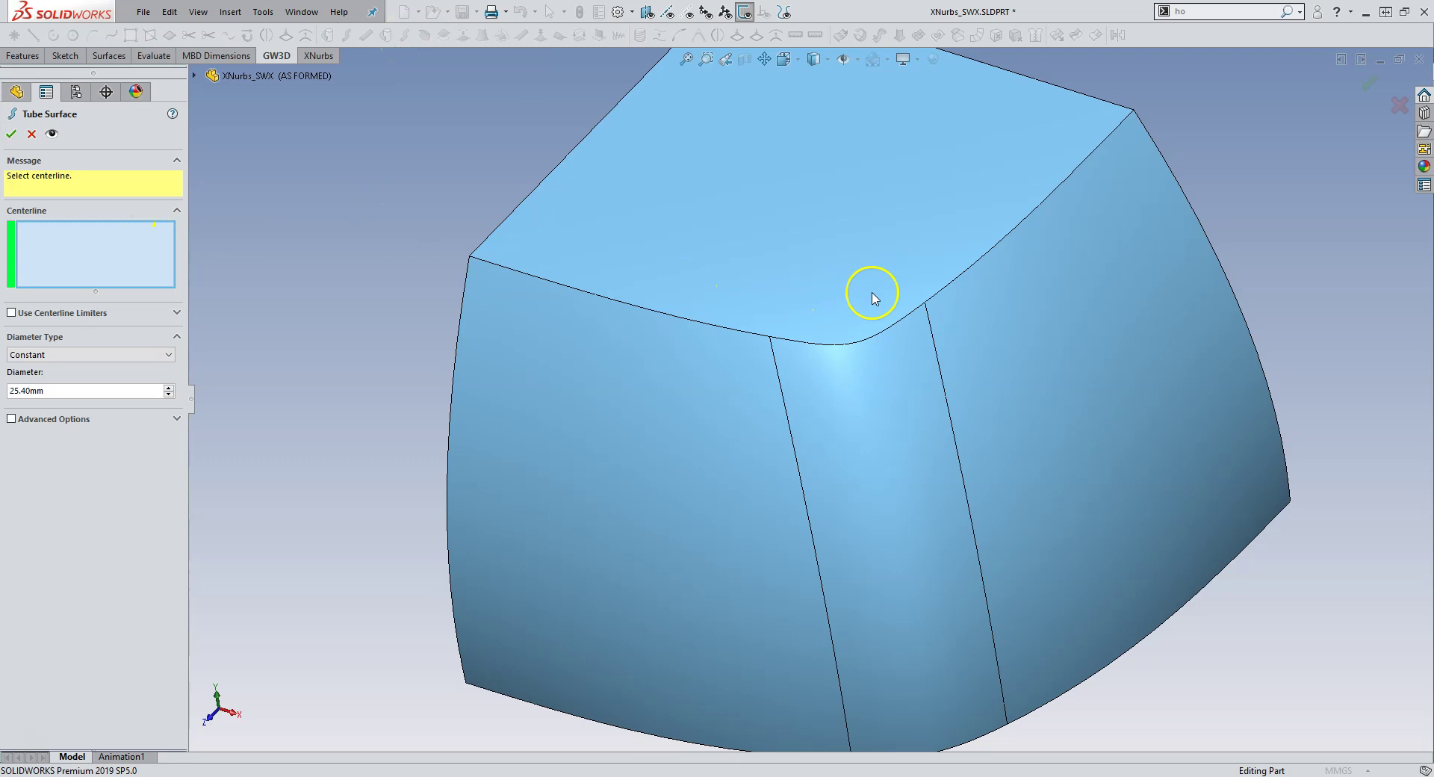
pyautogui.click(940, 291)
pyautogui.click(917, 312)
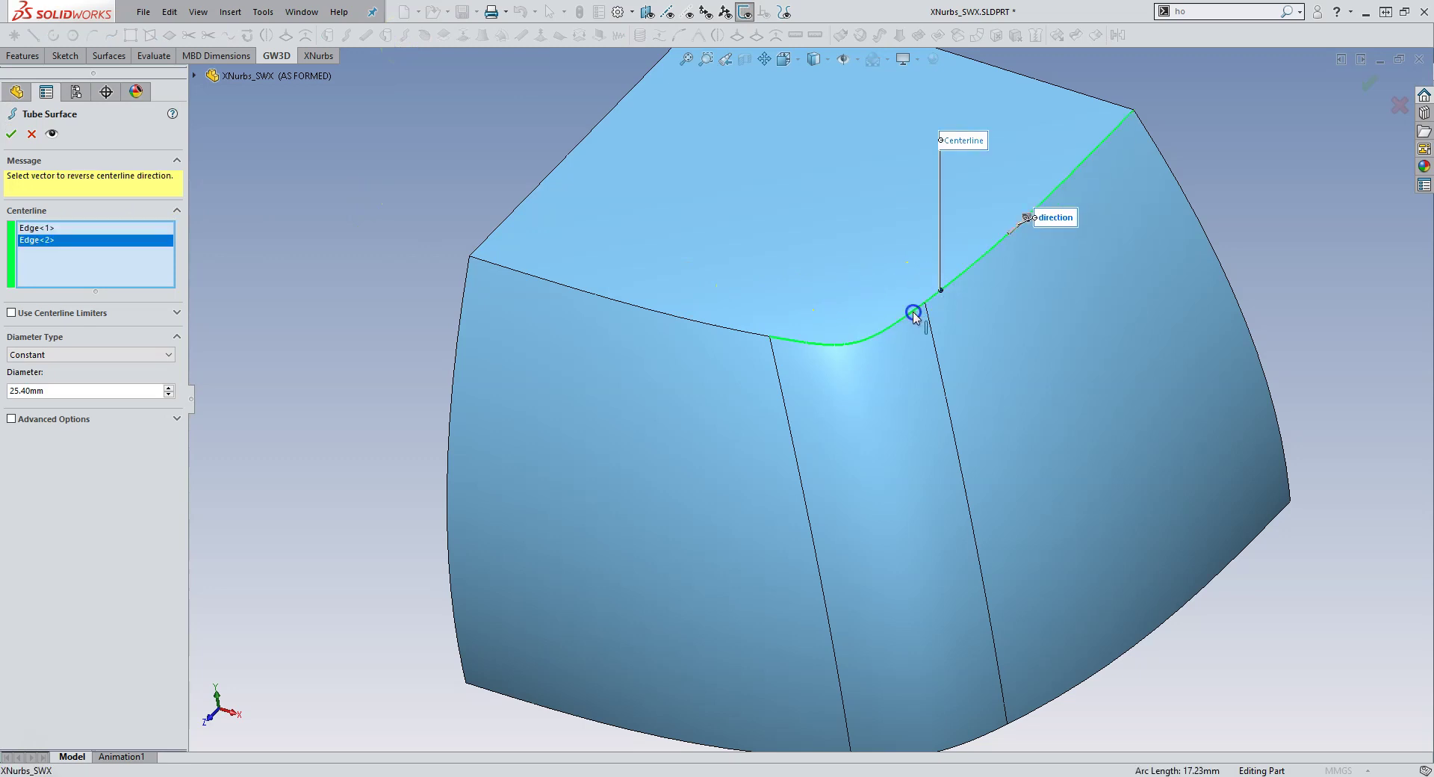
pyautogui.click(758, 333)
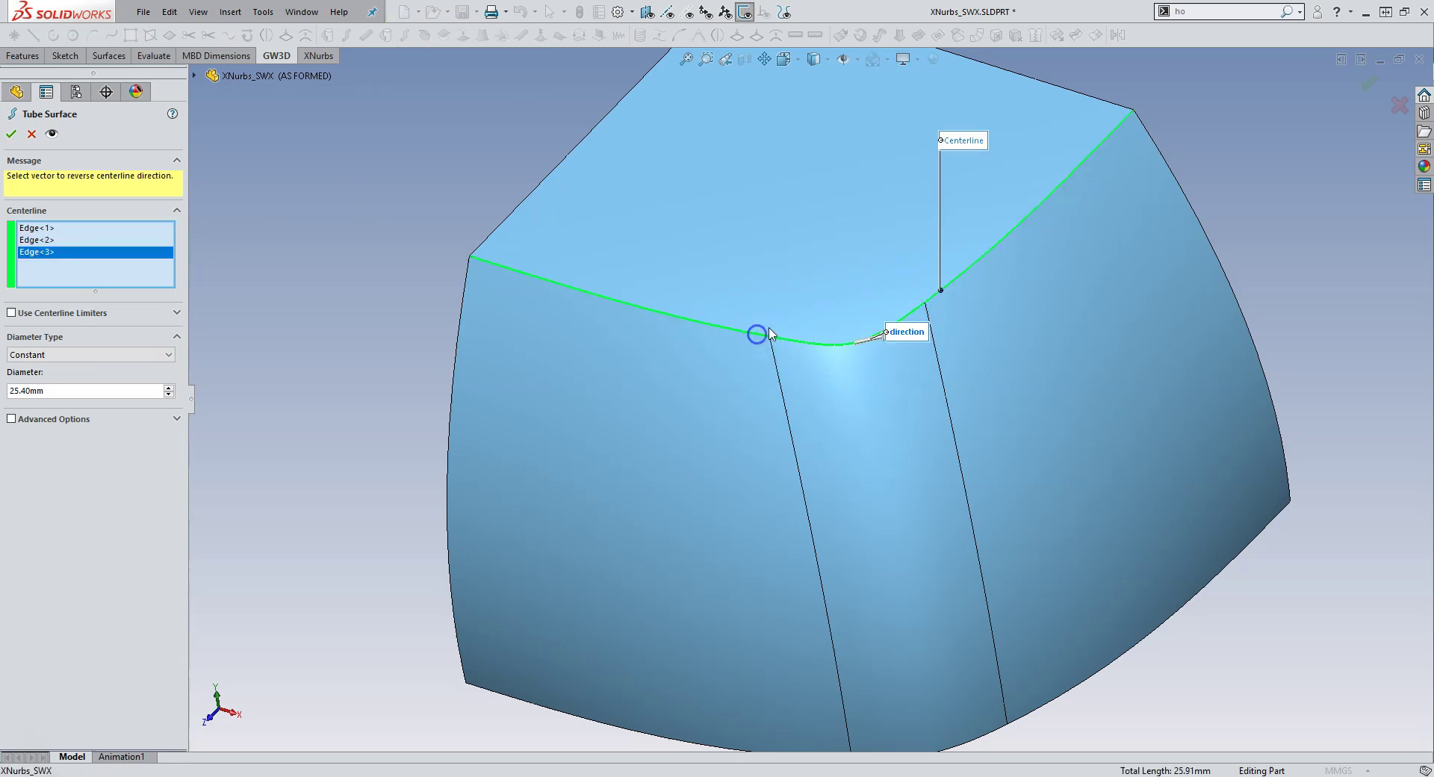
pyautogui.click(878, 340)
pyautogui.click(884, 342)
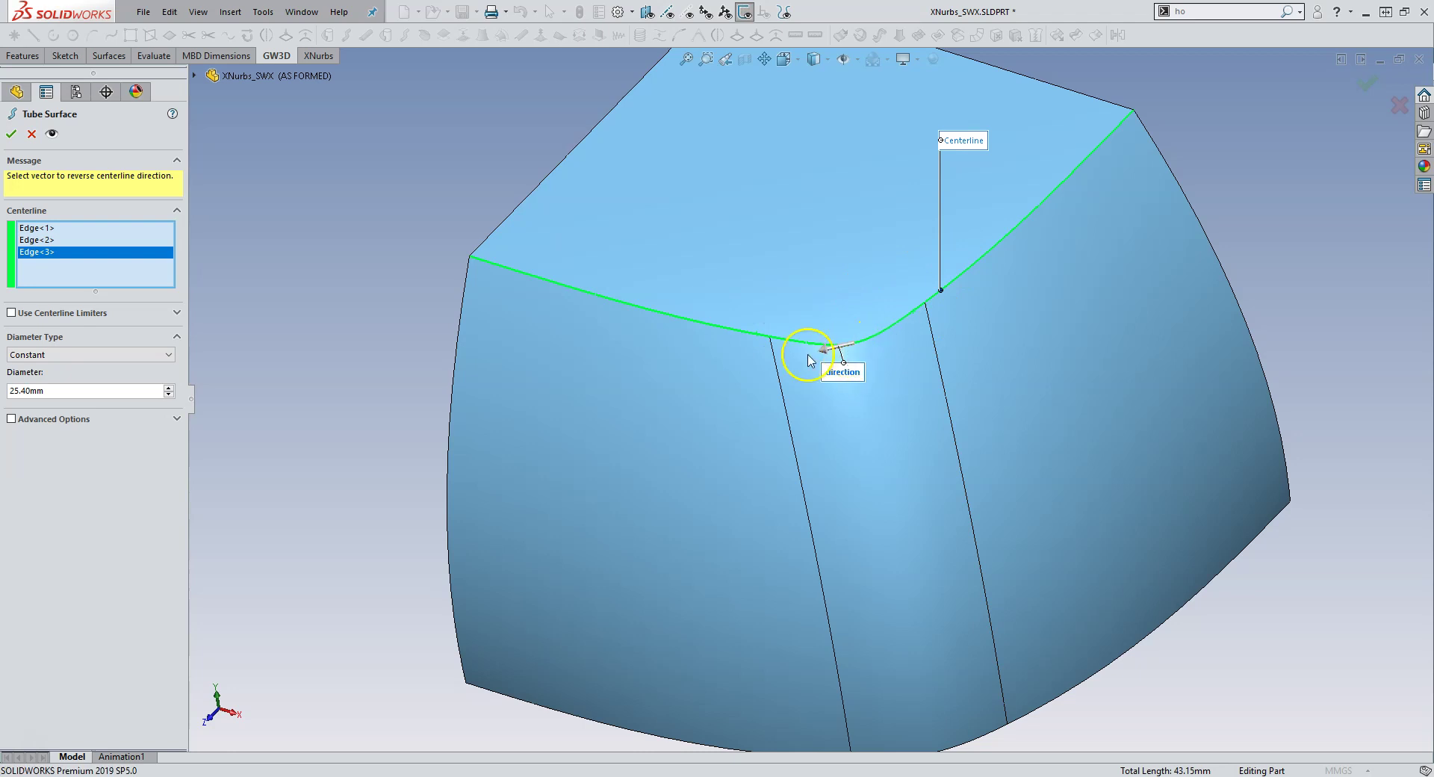
pyautogui.click(43, 356)
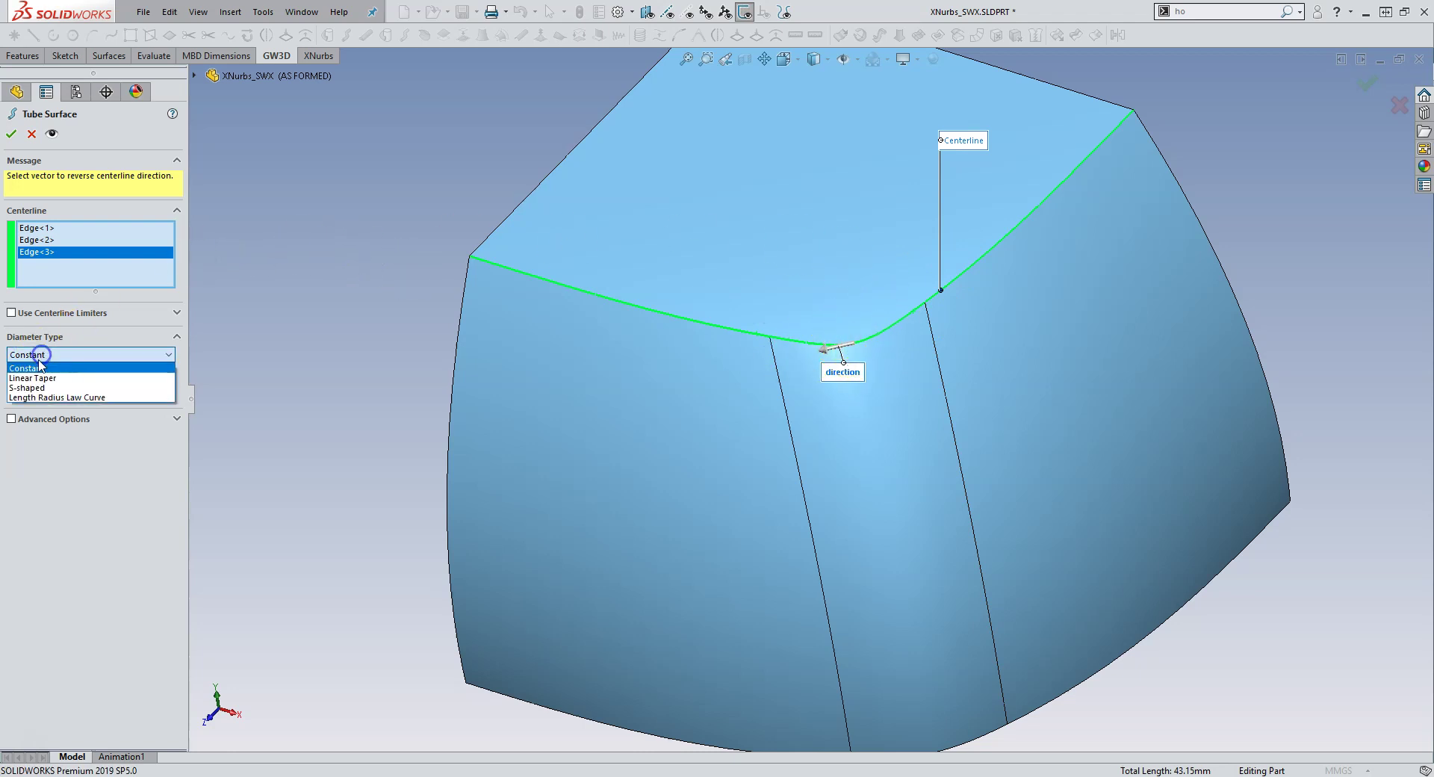
pyautogui.click(33, 378)
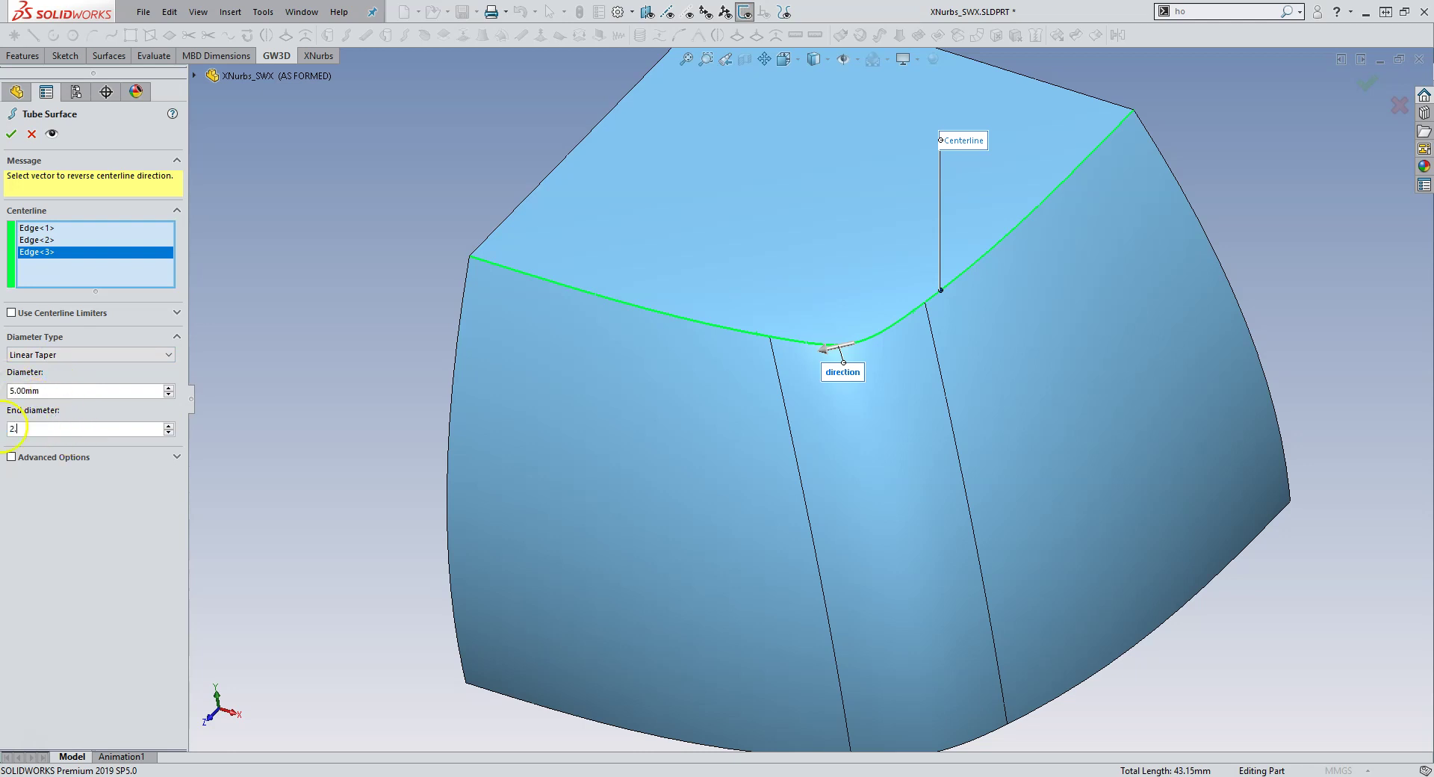
pyautogui.click(50, 136)
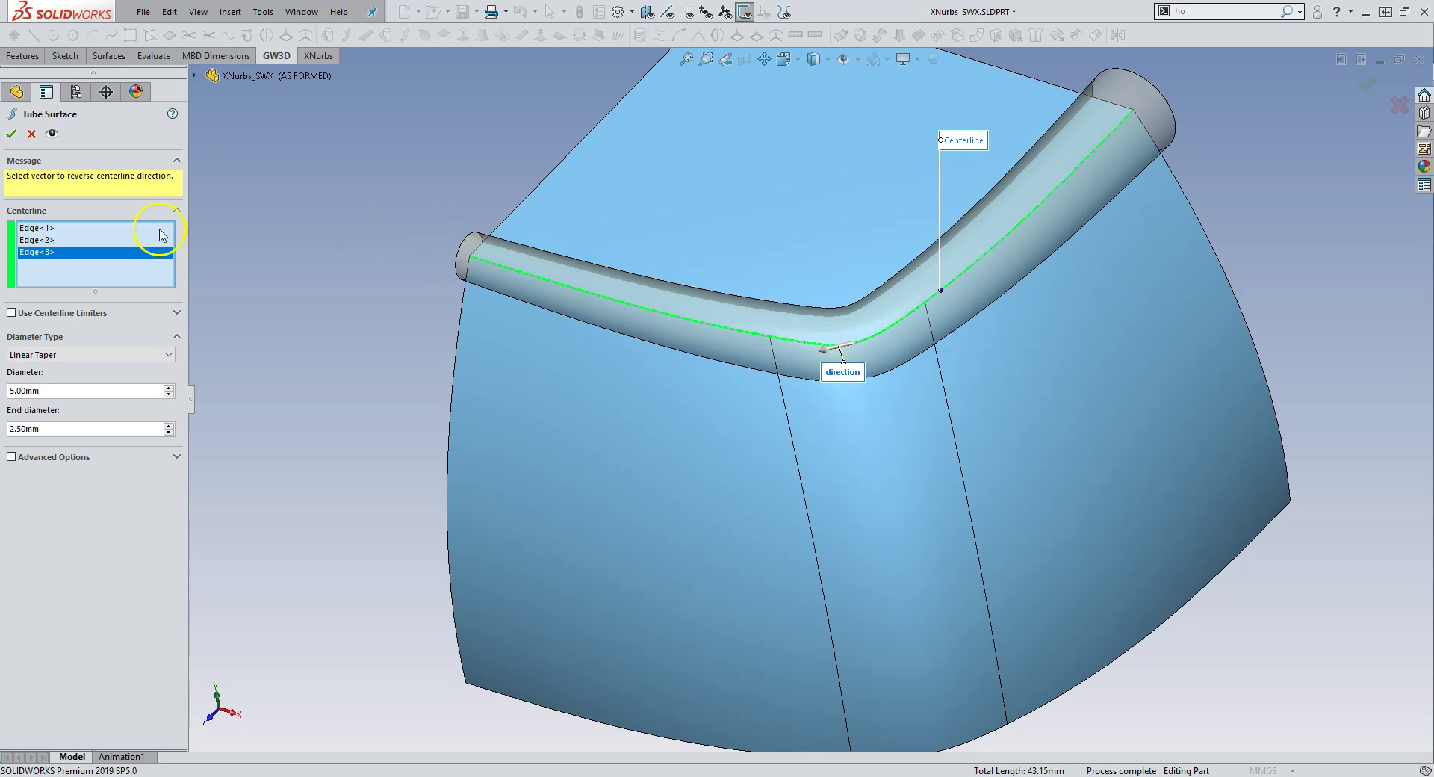
pyautogui.click(12, 133)
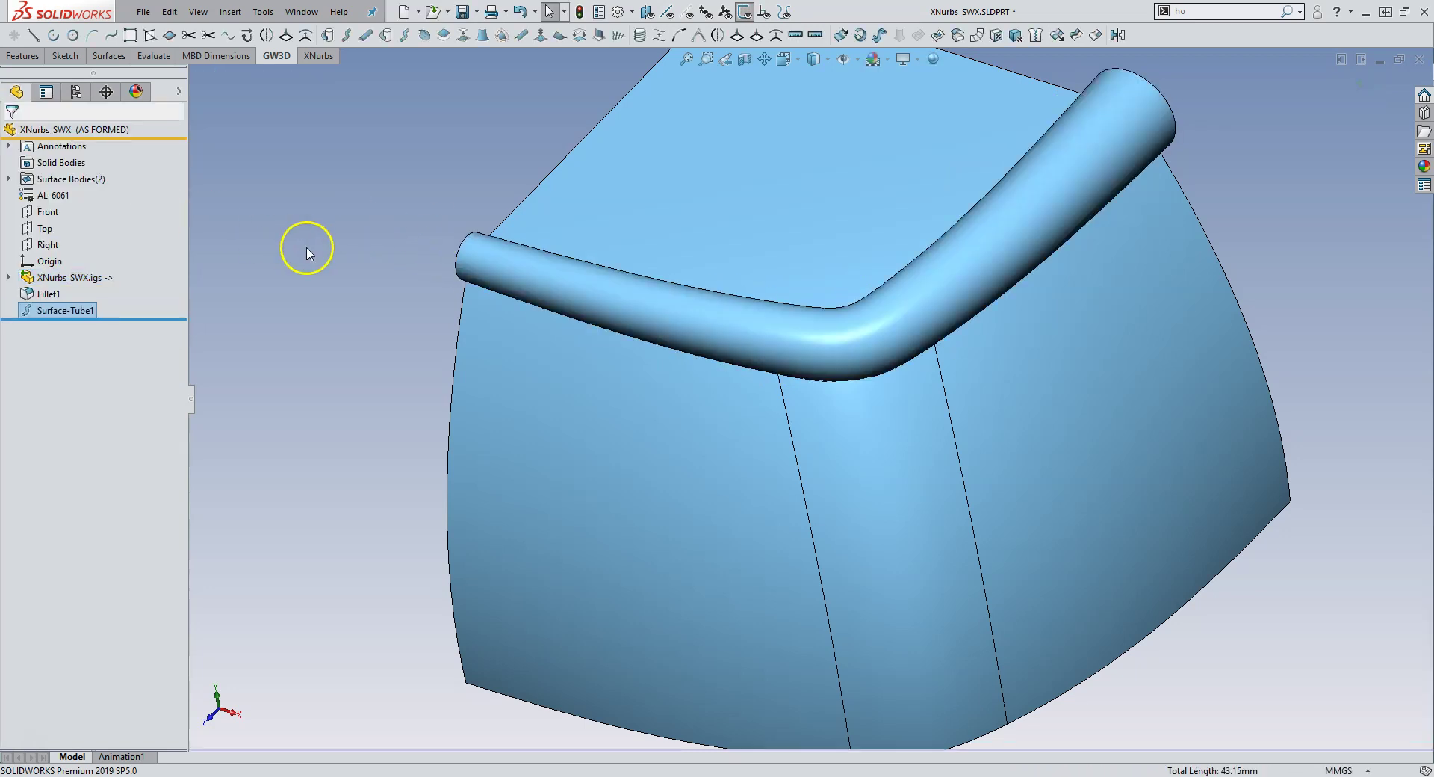
# Step: Trim the fillet surfaces with the tube, keeping the top and lower surface pieces
pyautogui.moveTo(343, 265); pyautogui.dragTo(709, 418, button='middle')
pyautogui.moveTo(691, 297); pyautogui.dragTo(730, 345, button='middle')
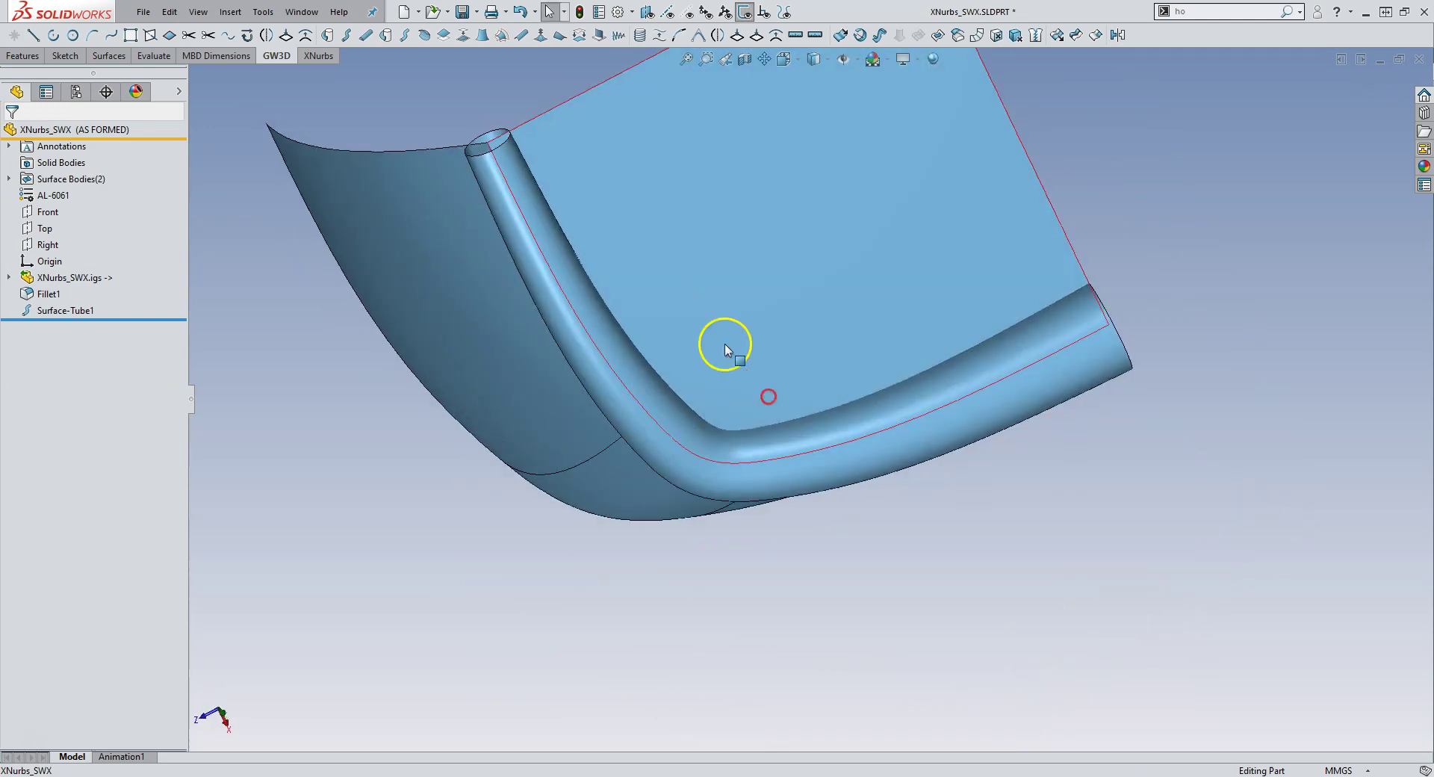
pyautogui.moveTo(550, 198); pyautogui.dragTo(778, 329, button='middle')
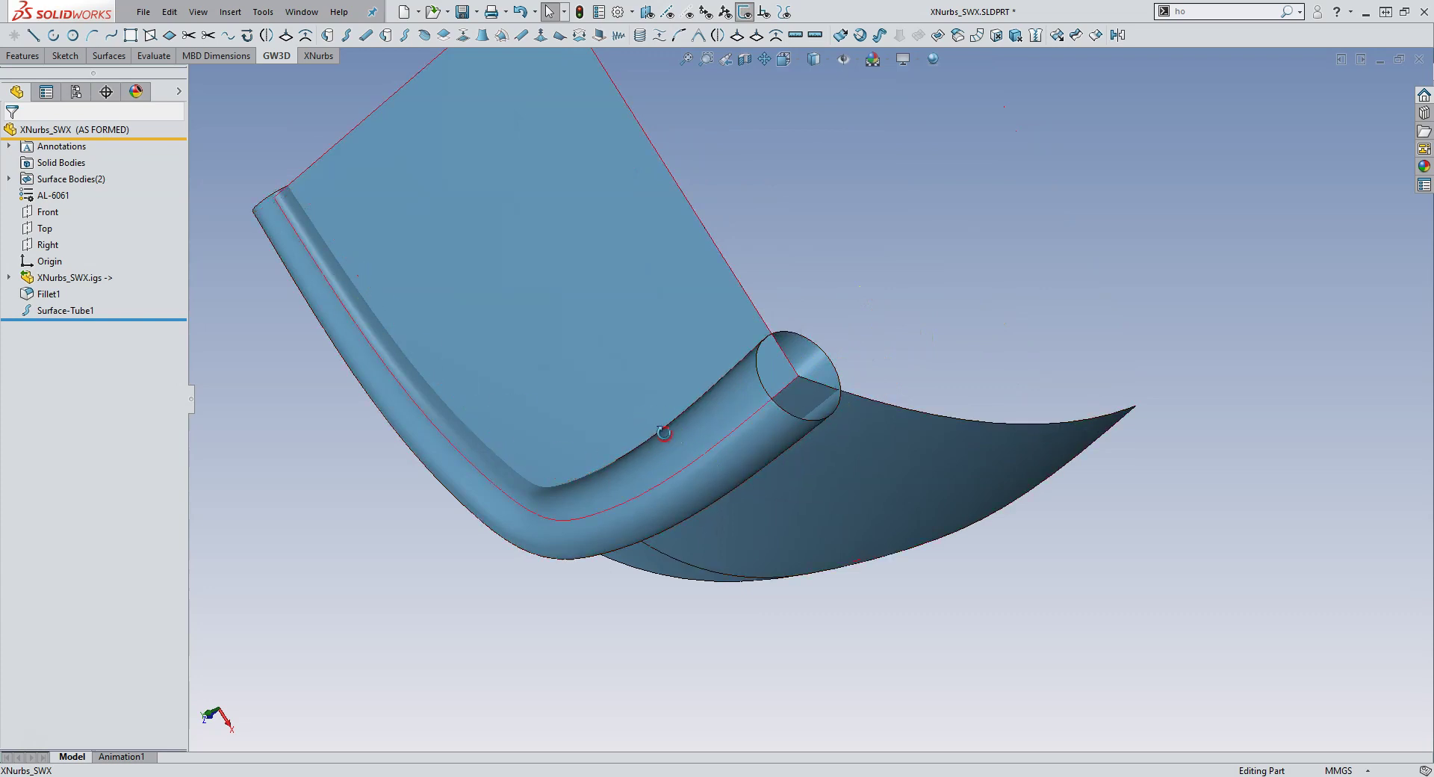
pyautogui.moveTo(717, 366); pyautogui.dragTo(634, 333, button='middle')
pyautogui.click(110, 56)
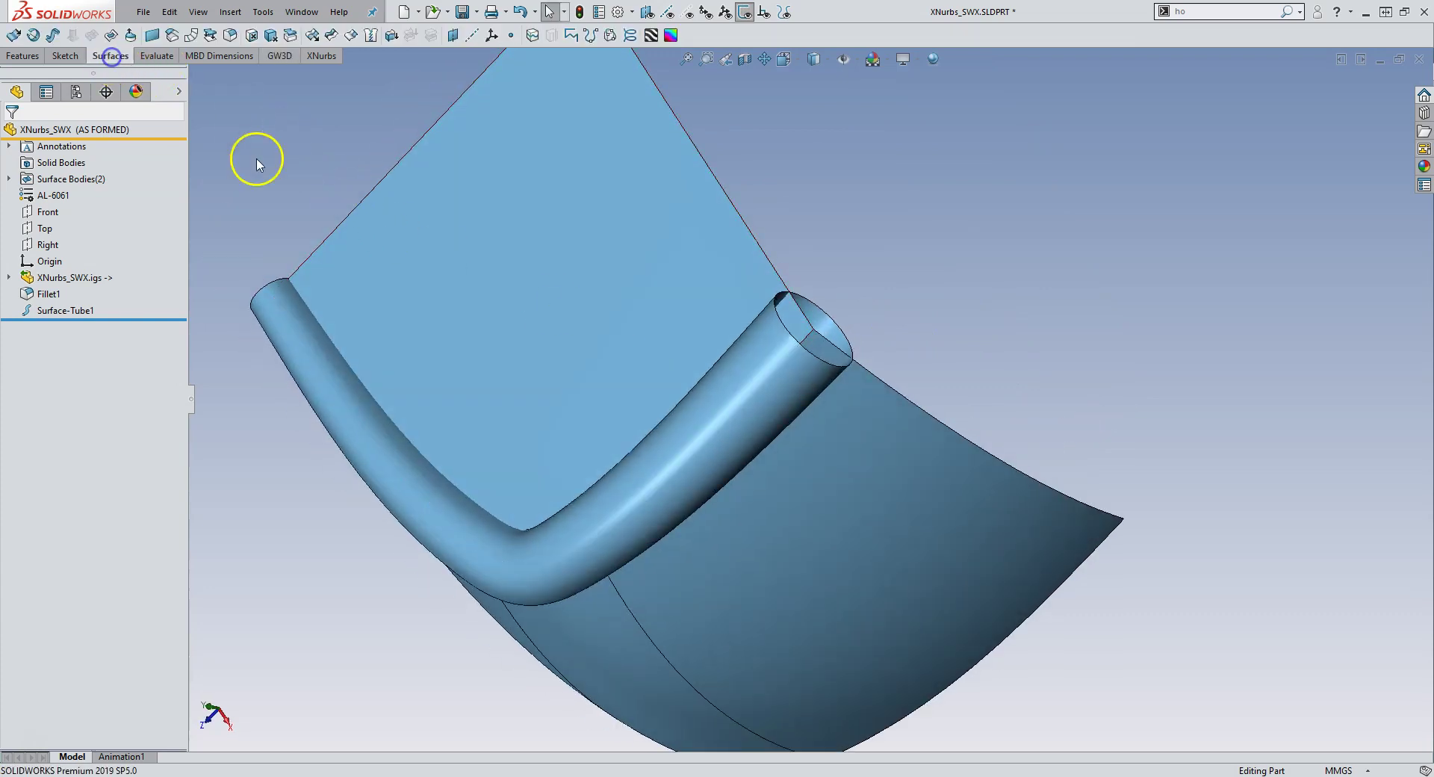
pyautogui.click(333, 33)
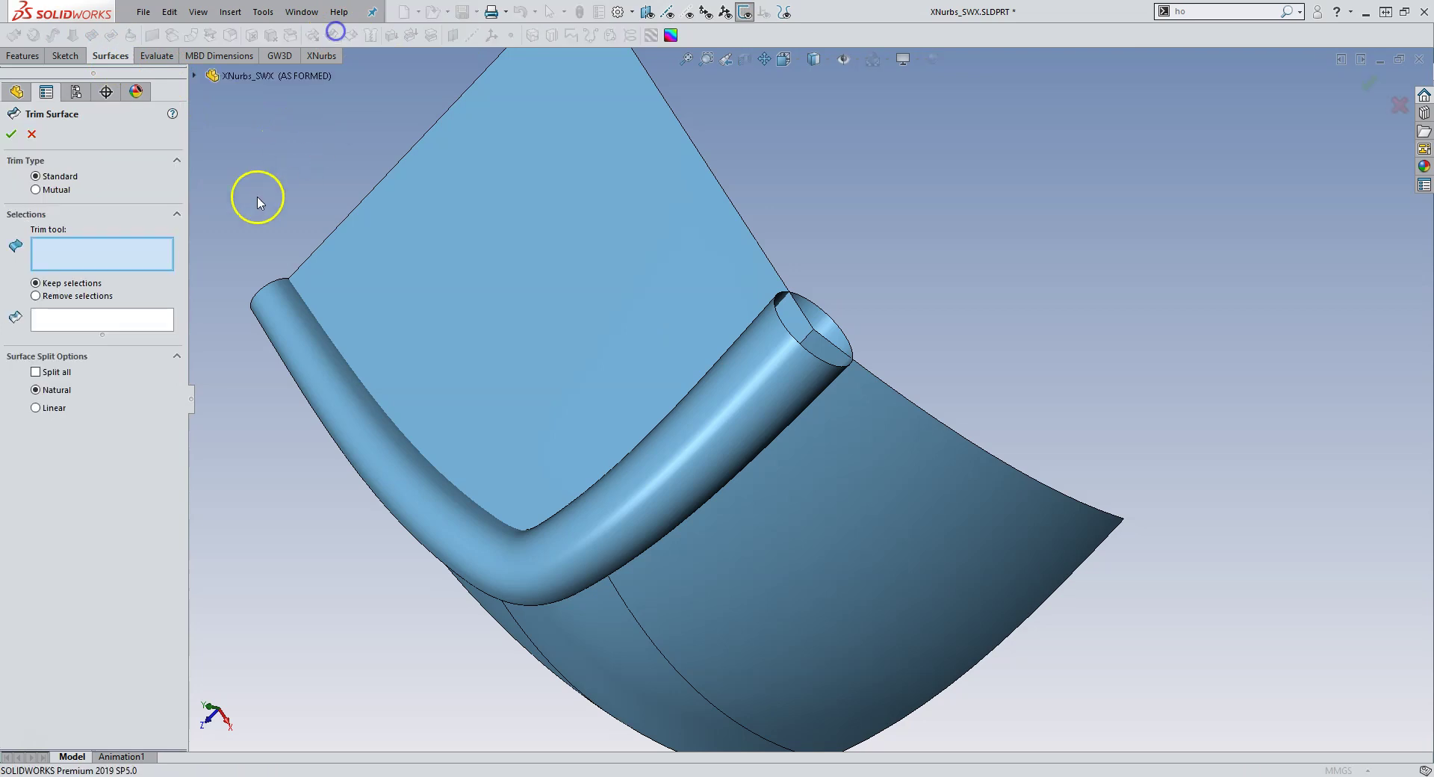
pyautogui.click(724, 374)
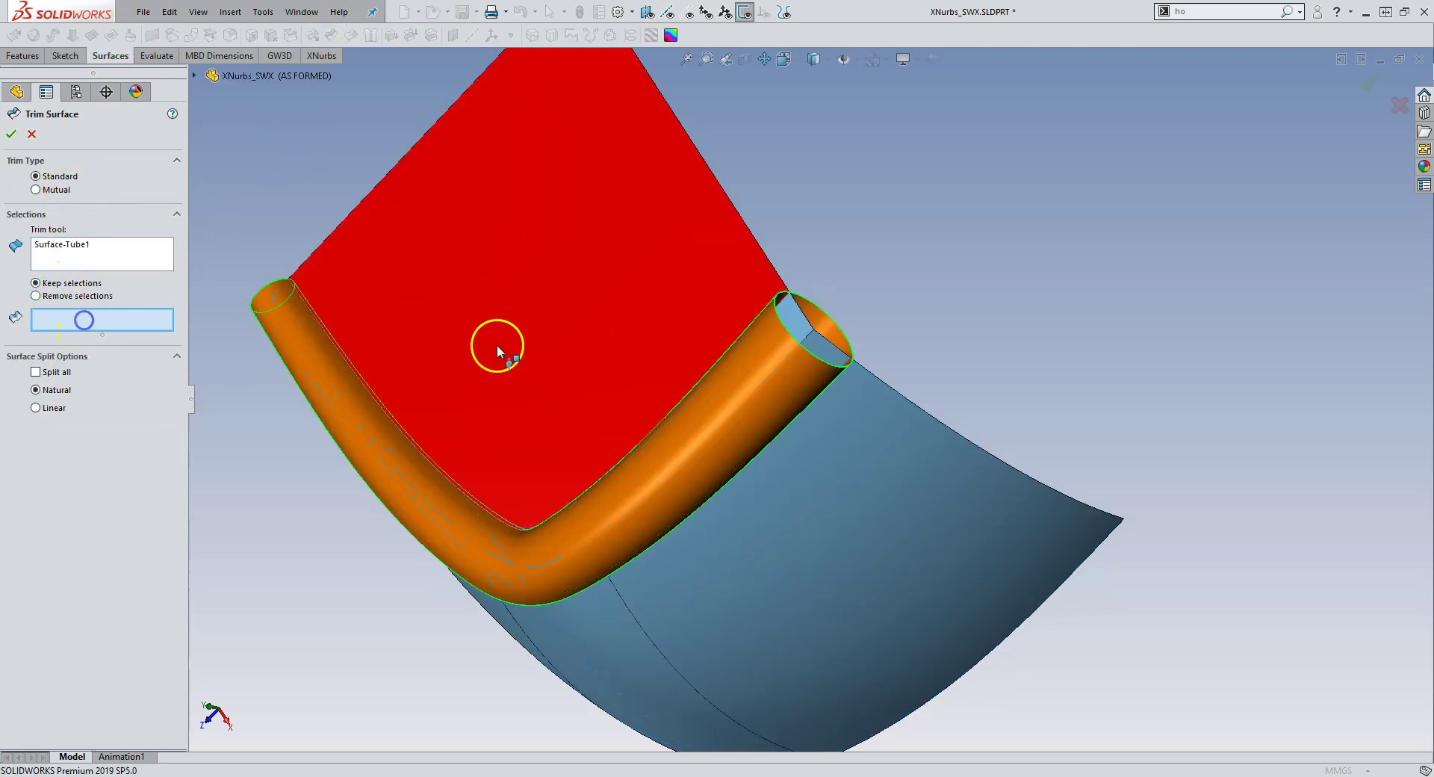
pyautogui.click(496, 343)
pyautogui.moveTo(545, 419); pyautogui.dragTo(625, 224, button='middle')
pyautogui.scroll(-3, 625, 224)
pyautogui.click(777, 525)
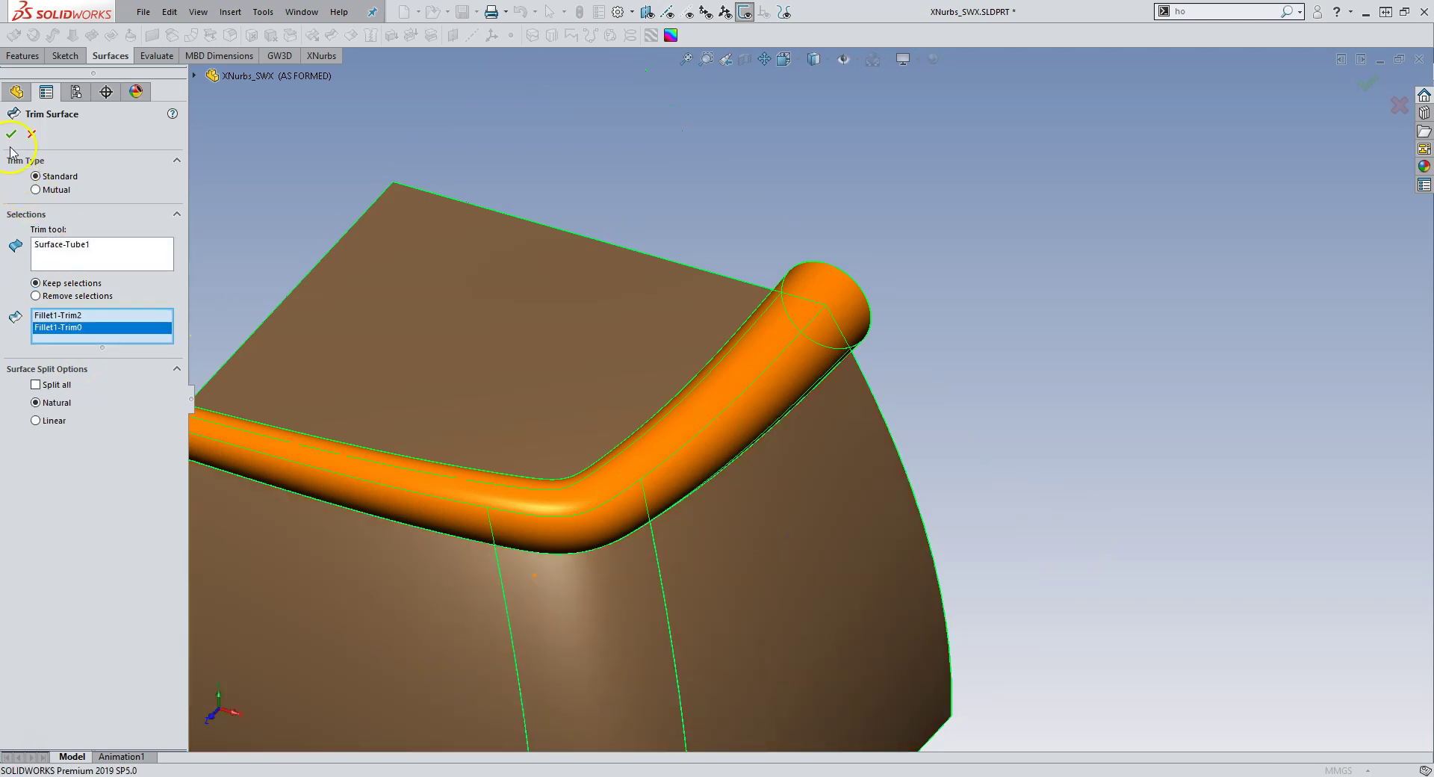
pyautogui.press('Return')
pyautogui.scroll(3, 842, 291)
# Step: Hide the tube surface
pyautogui.click(832, 298)
pyautogui.click(900, 254)
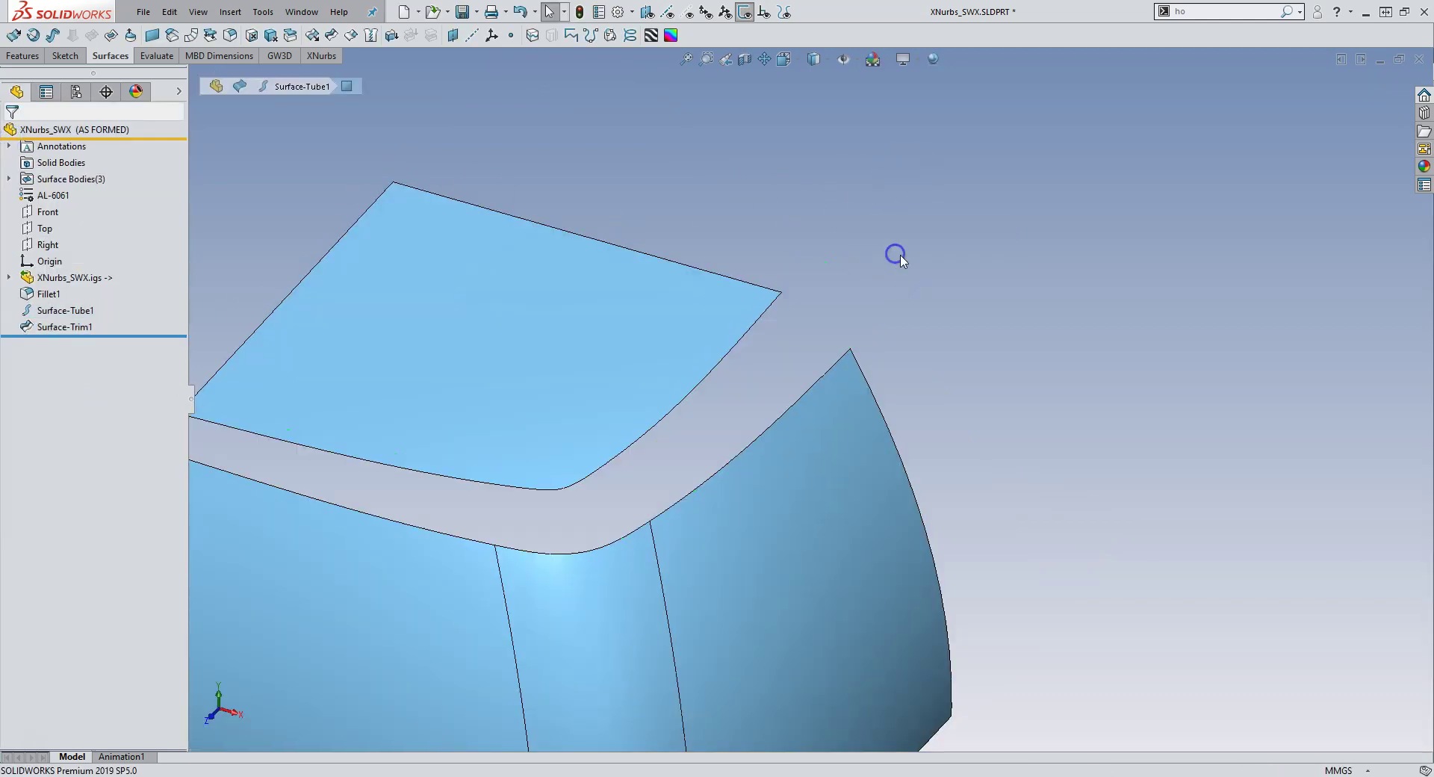
pyautogui.scroll(-5, 732, 448)
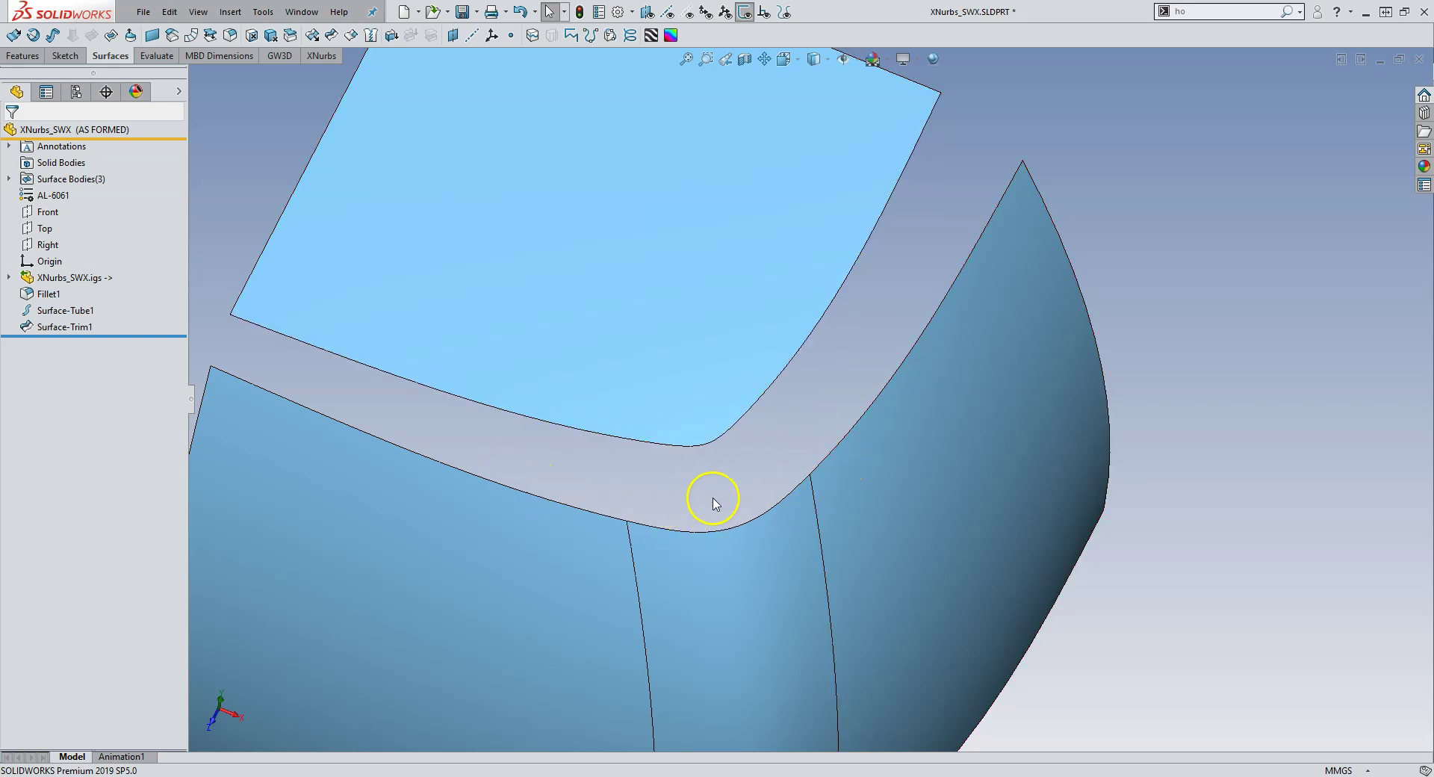
pyautogui.scroll(-5, 728, 507)
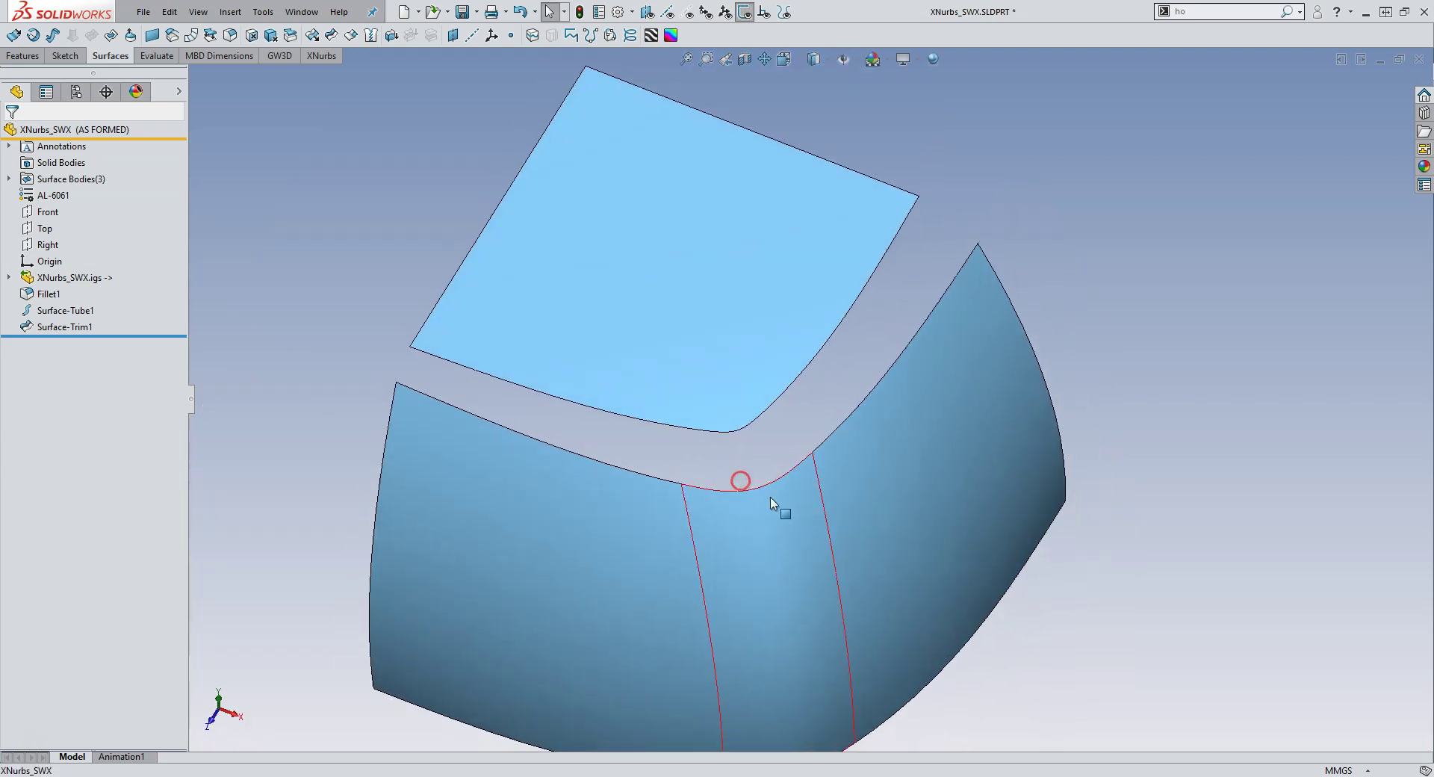
pyautogui.scroll(5, 739, 478)
# Step: Blend the right and left fillet edges with a two-curve blend, matching curvature by the radius method
pyautogui.click(282, 55)
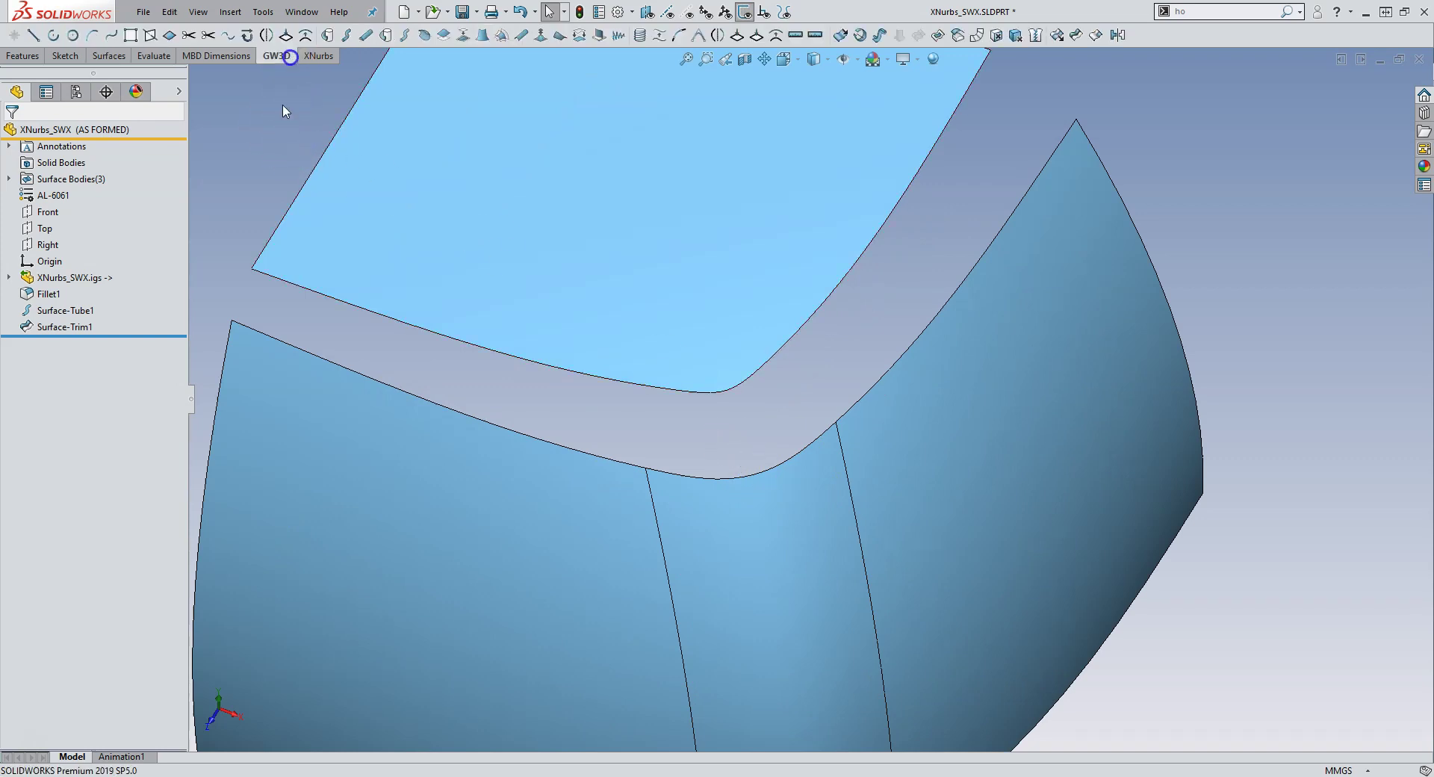
pyautogui.click(678, 35)
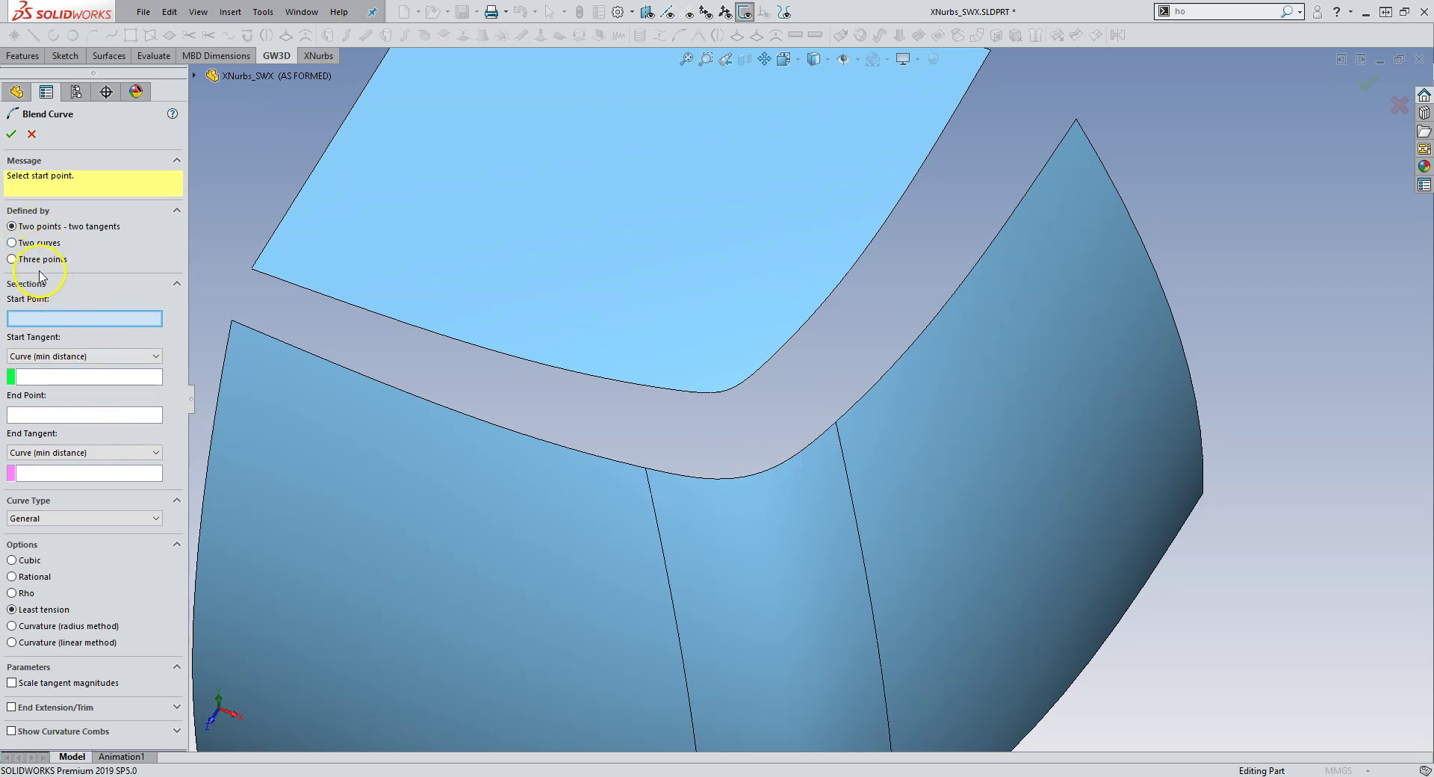
pyautogui.click(12, 243)
pyautogui.scroll(3, 657, 427)
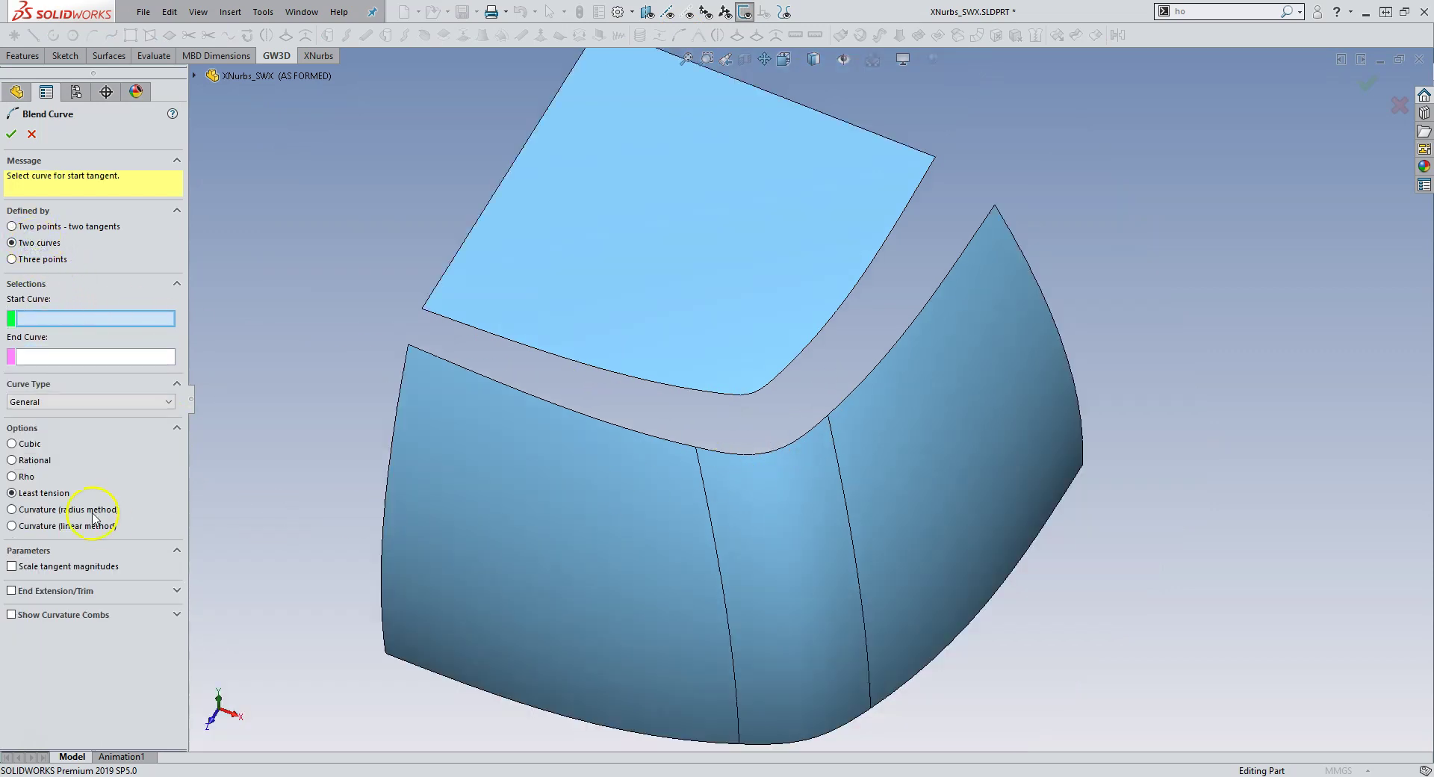
pyautogui.click(86, 511)
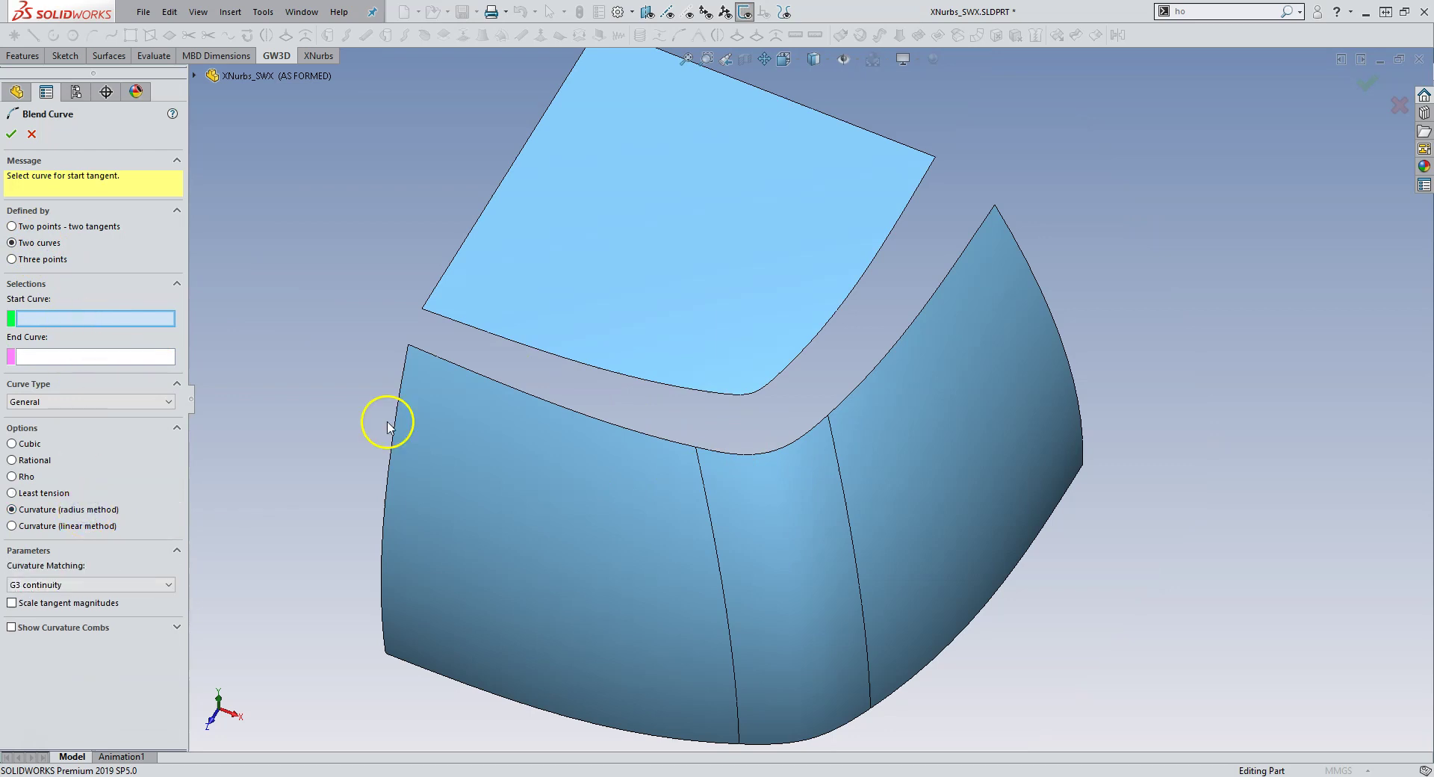
pyautogui.click(838, 409)
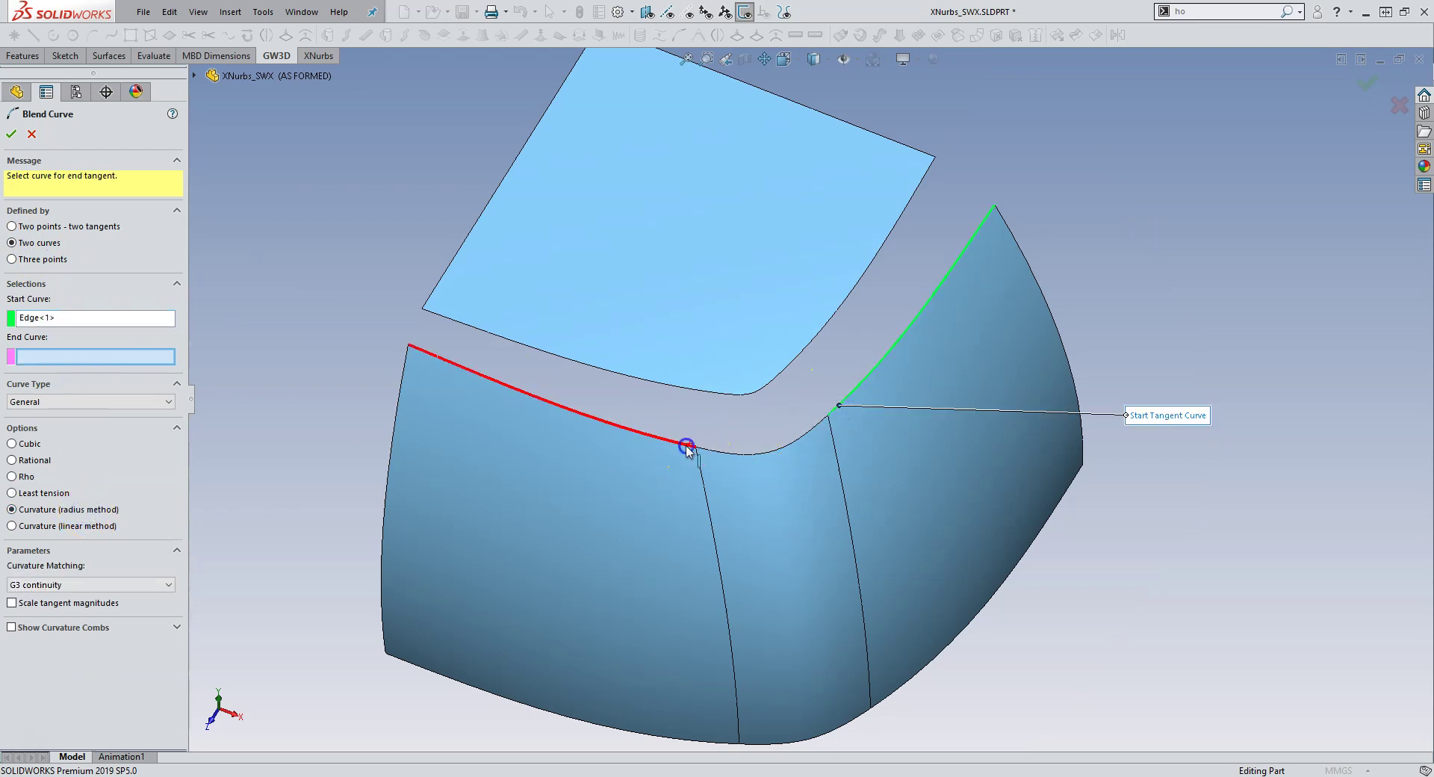
pyautogui.click(684, 445)
pyautogui.scroll(-3, 796, 432)
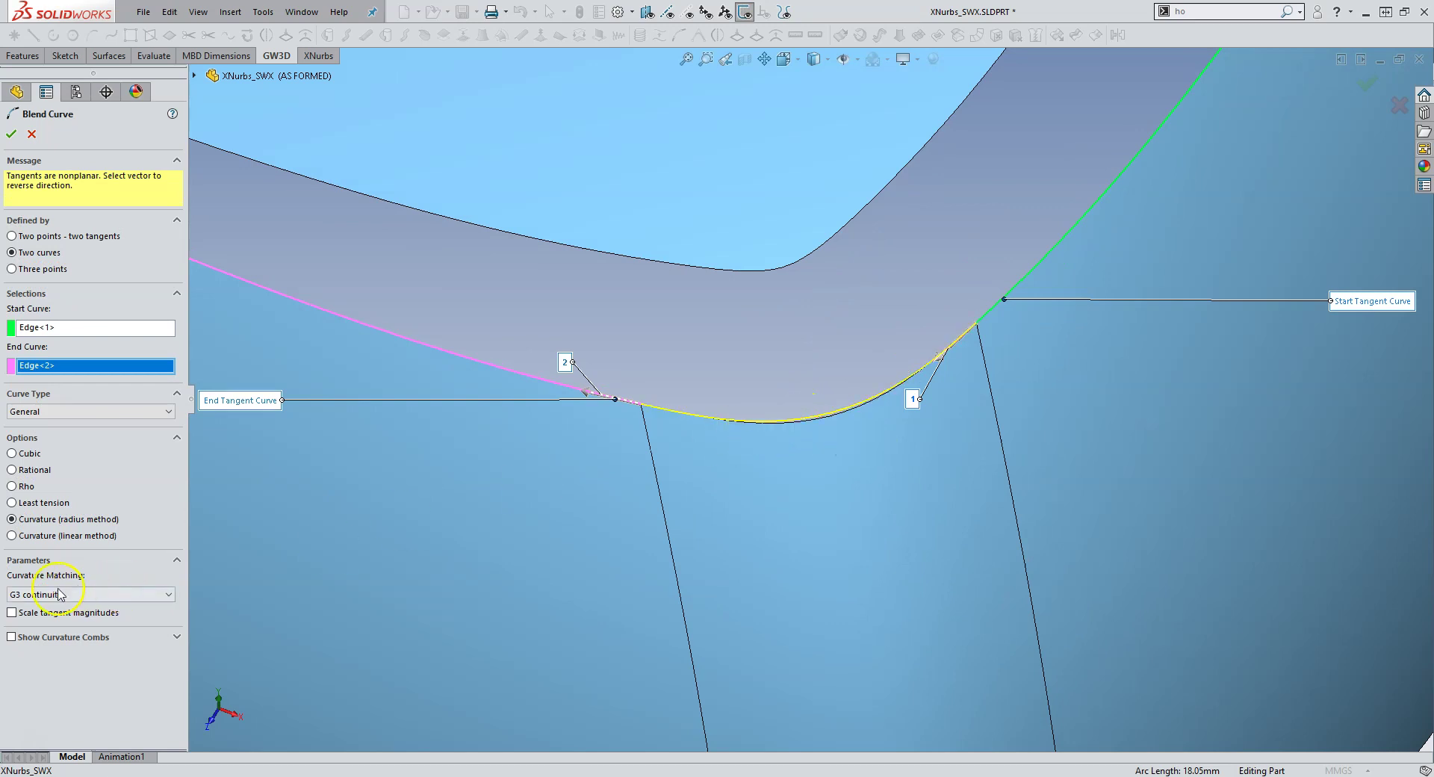
pyautogui.click(11, 134)
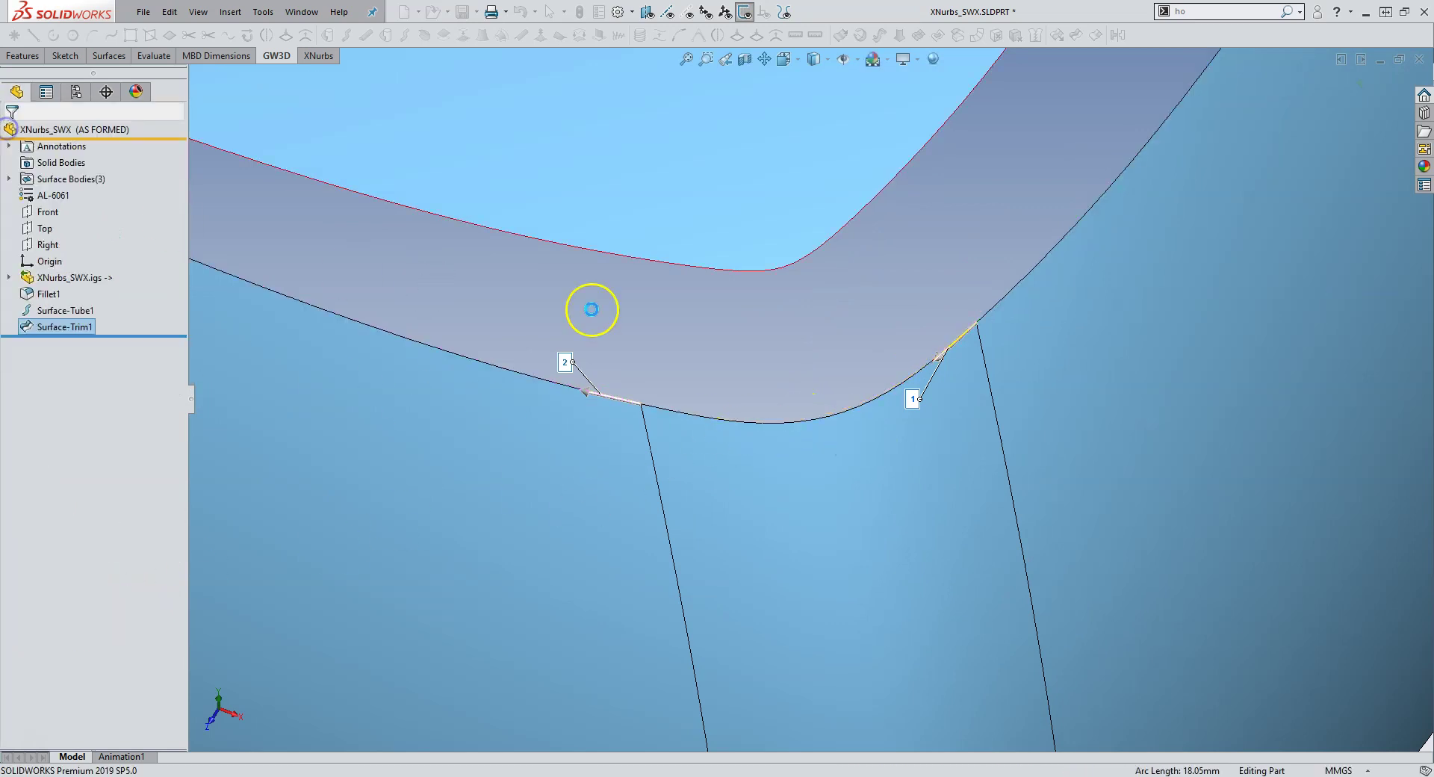
# Step: Blend the lower left edge to the lower right edge beneath the middle corner face
pyautogui.click(846, 241)
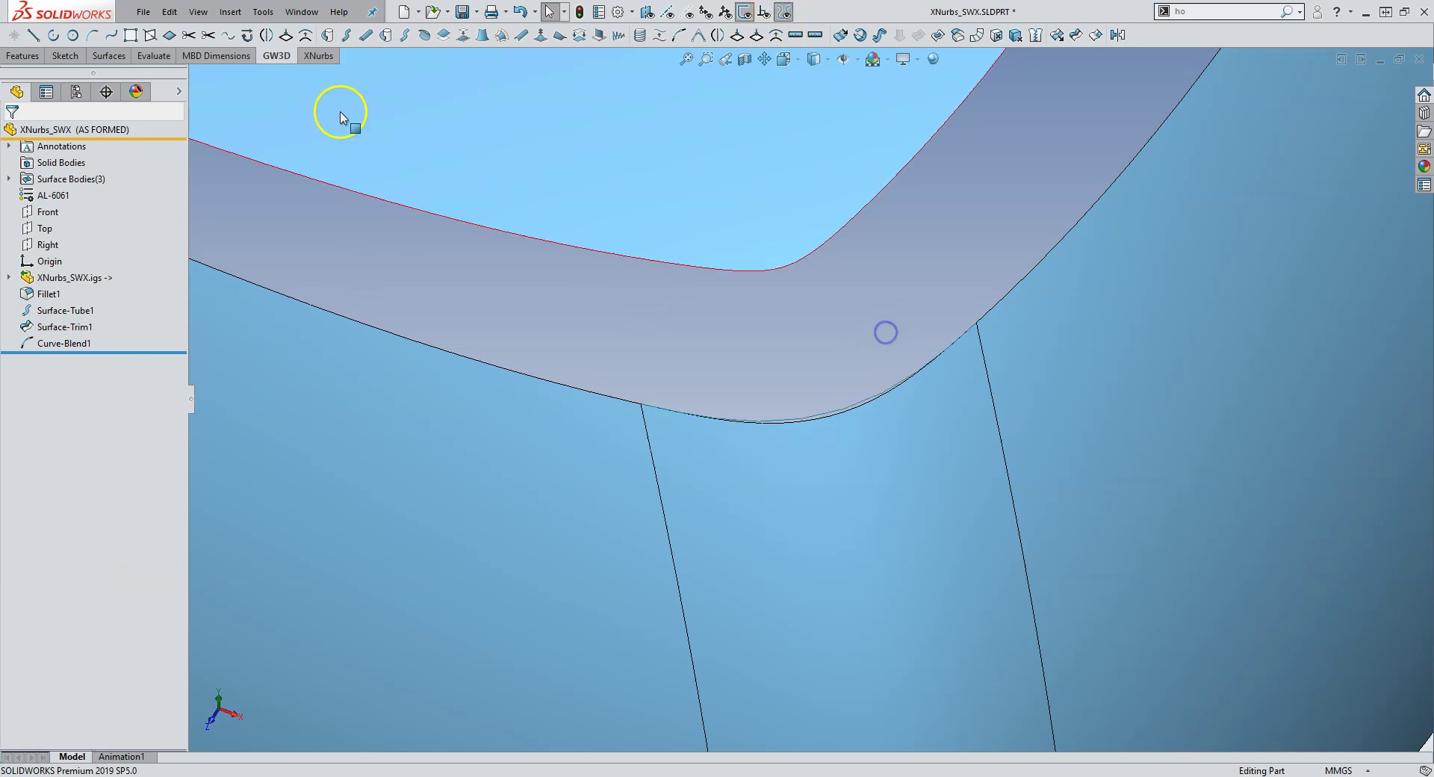
pyautogui.click(678, 35)
pyautogui.scroll(5, 822, 336)
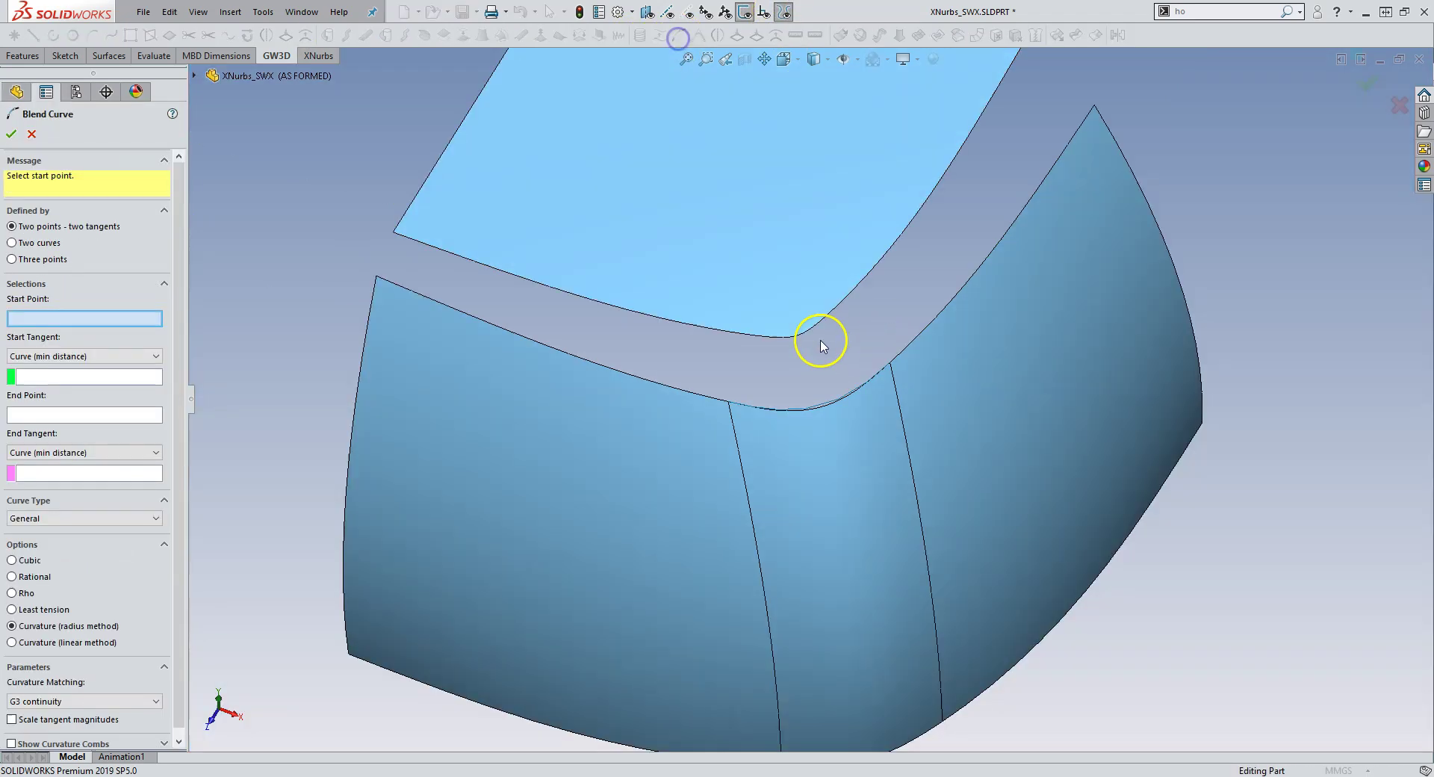
pyautogui.moveTo(777, 374); pyautogui.dragTo(787, 419, button='middle')
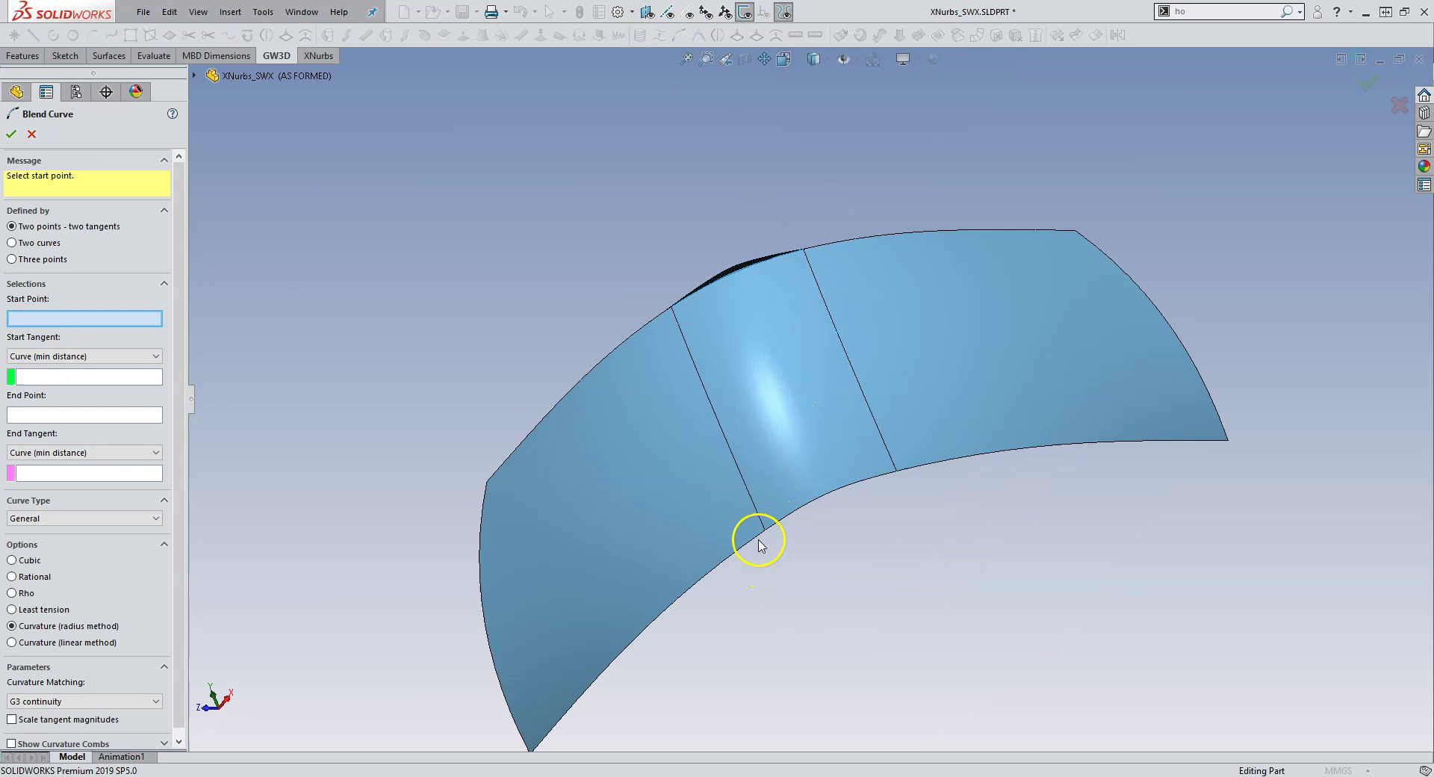
pyautogui.click(23, 242)
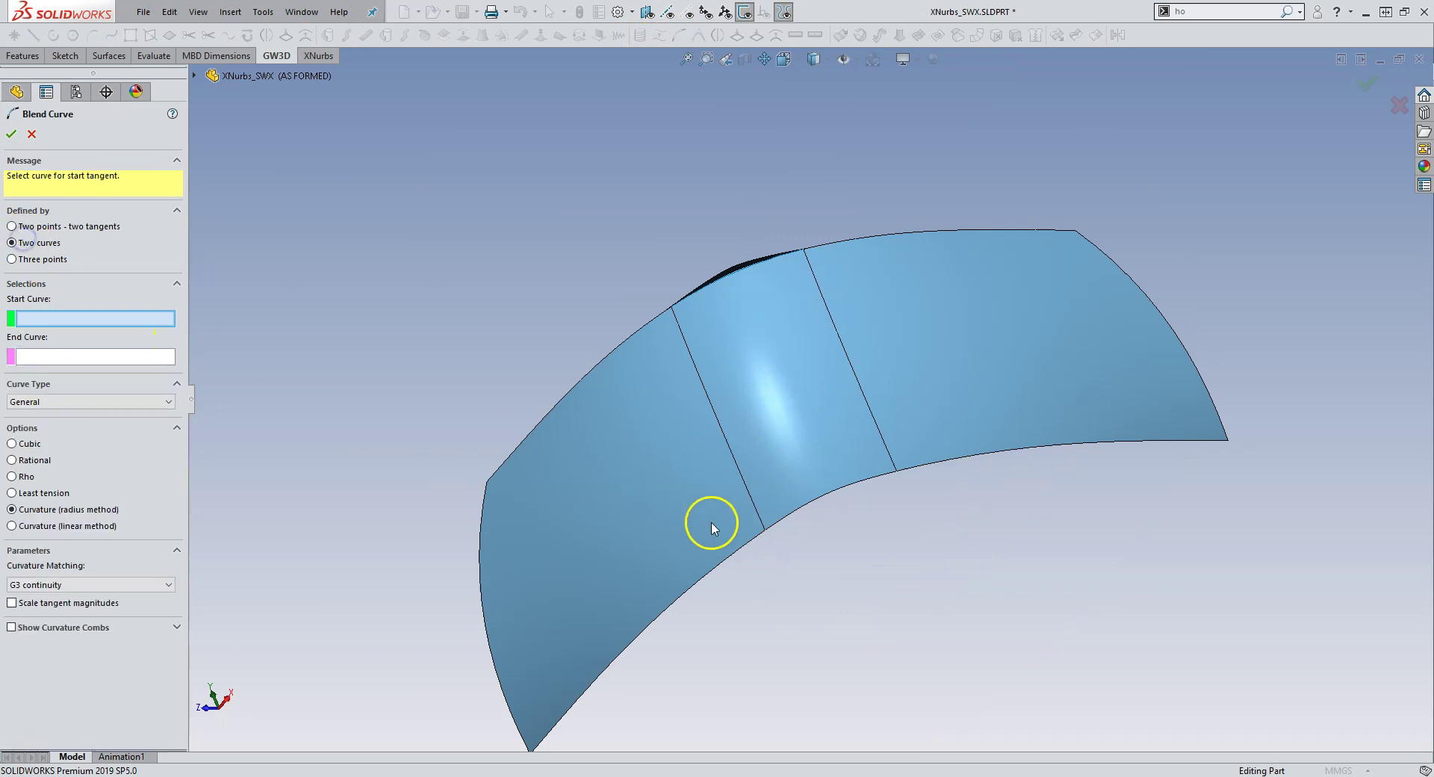
pyautogui.click(758, 535)
pyautogui.click(920, 470)
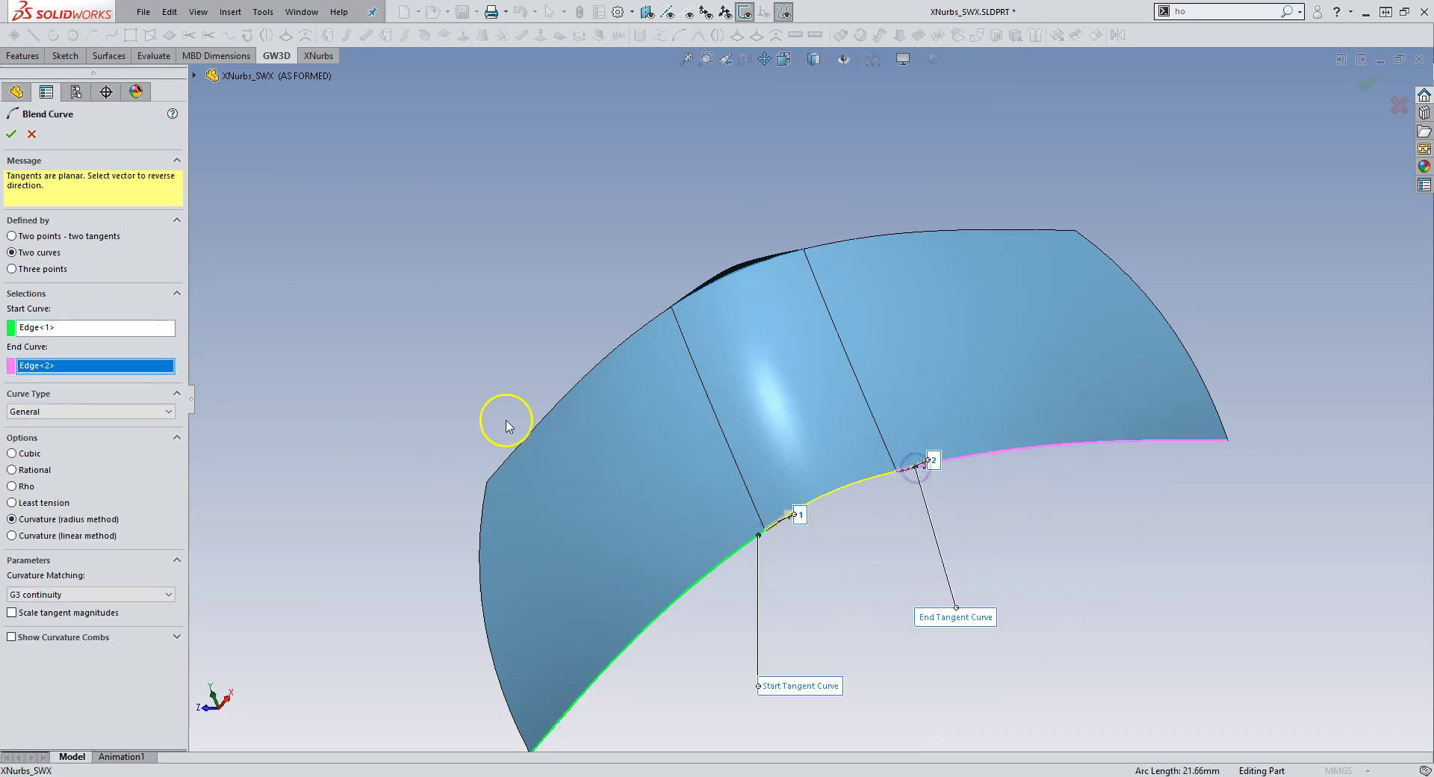
pyautogui.click(11, 133)
pyautogui.moveTo(415, 240); pyautogui.dragTo(456, 360, button='middle')
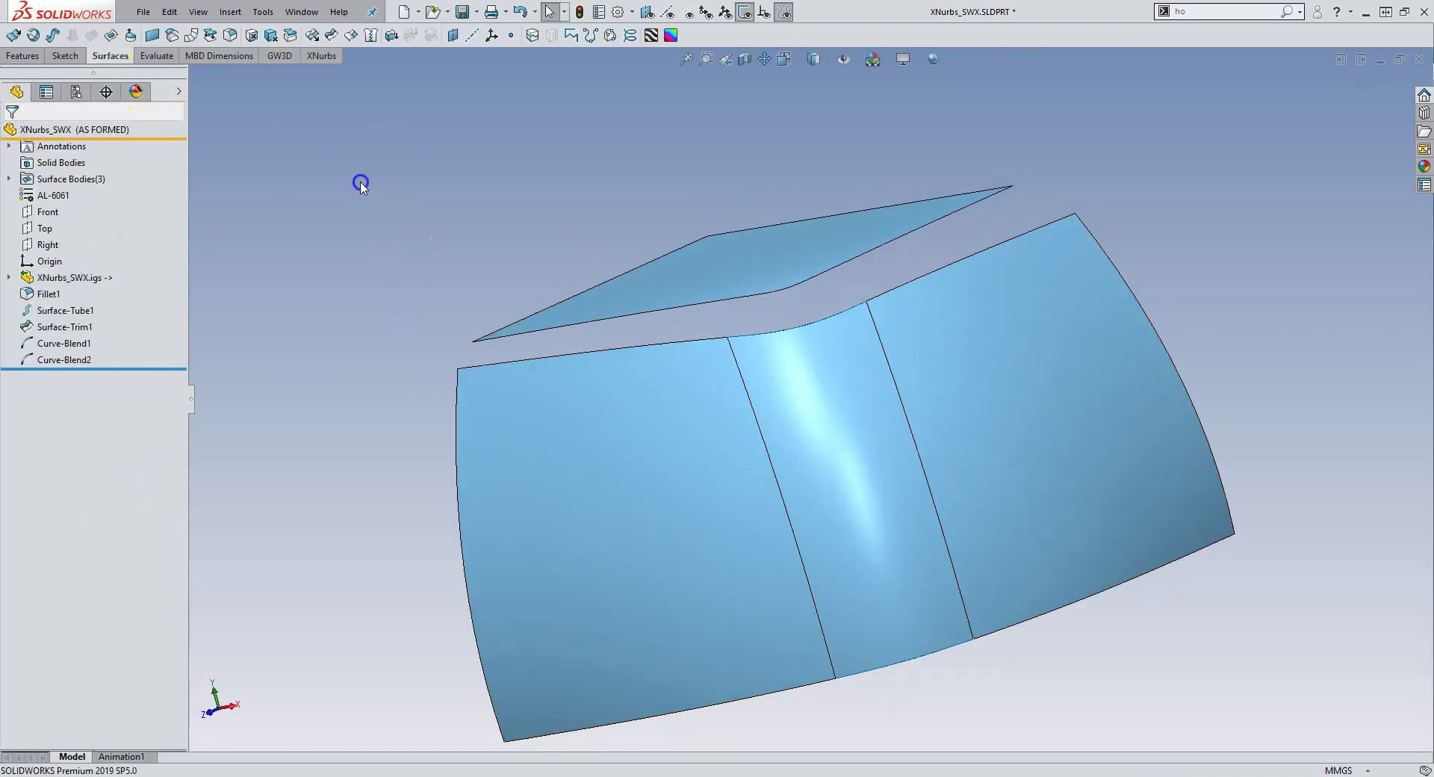
# Step: Delete the middle corner face from the surfaces
pyautogui.click(257, 38)
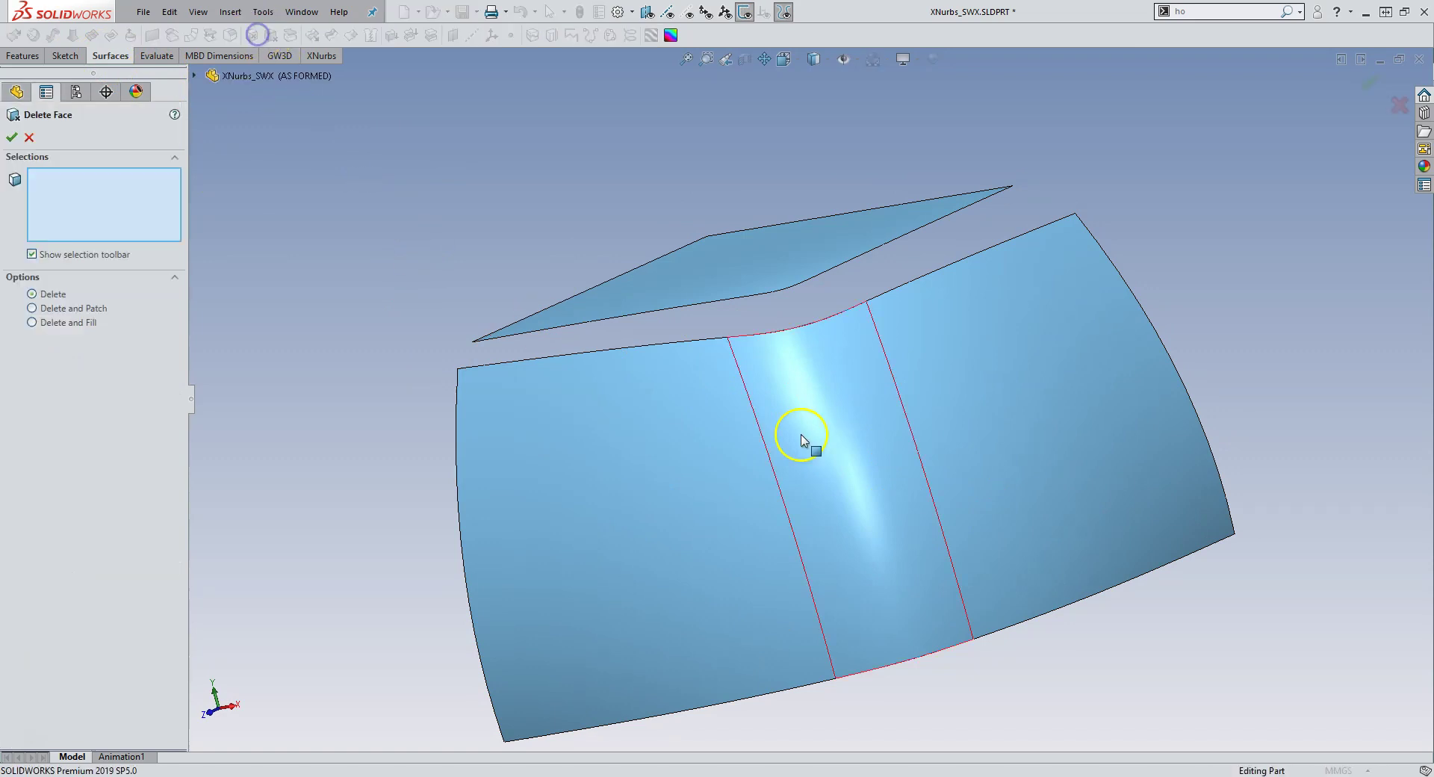
pyautogui.click(799, 431)
pyautogui.click(11, 132)
pyautogui.moveTo(301, 245); pyautogui.dragTo(824, 597, button='middle')
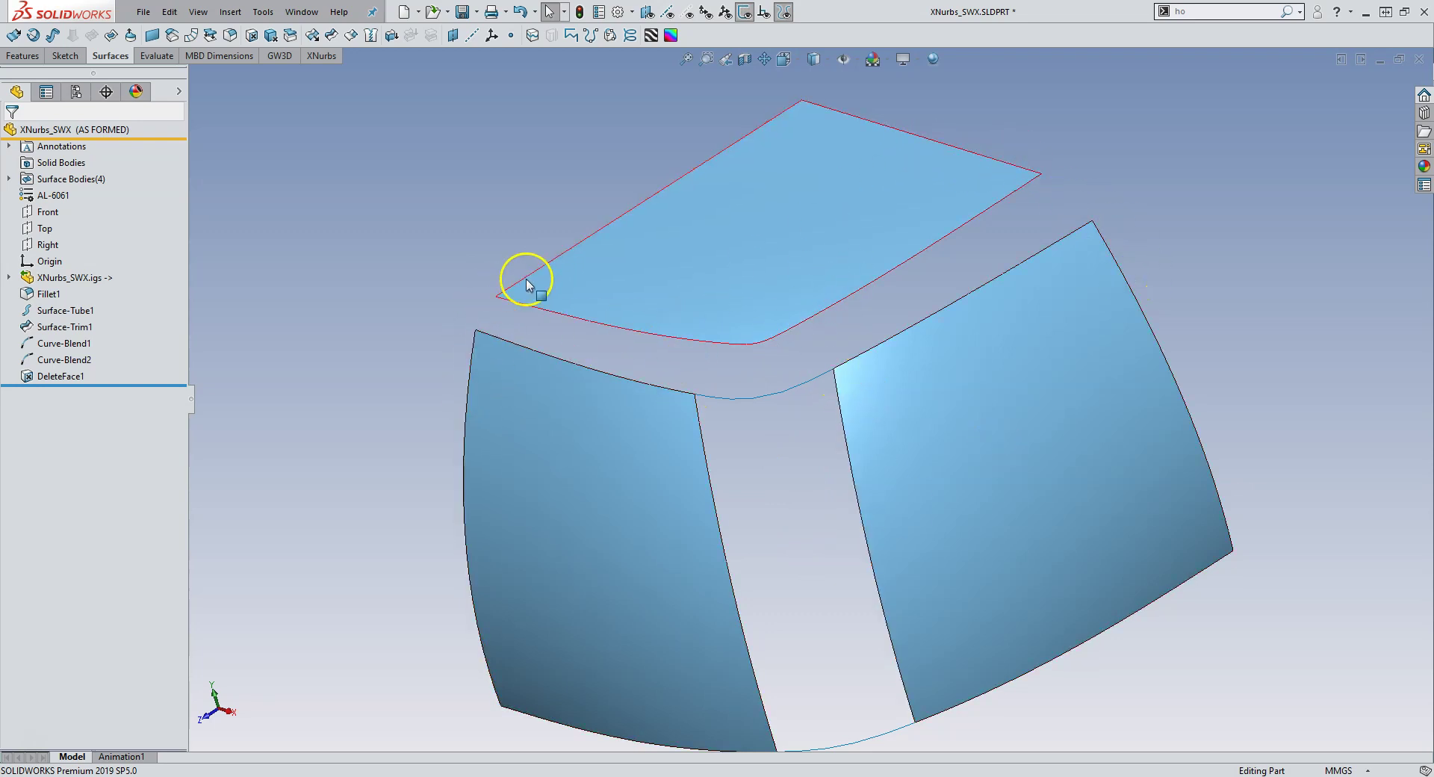
pyautogui.click(277, 56)
# Step: Blend the top surface's left edge to the left side surface edge
pyautogui.click(417, 130)
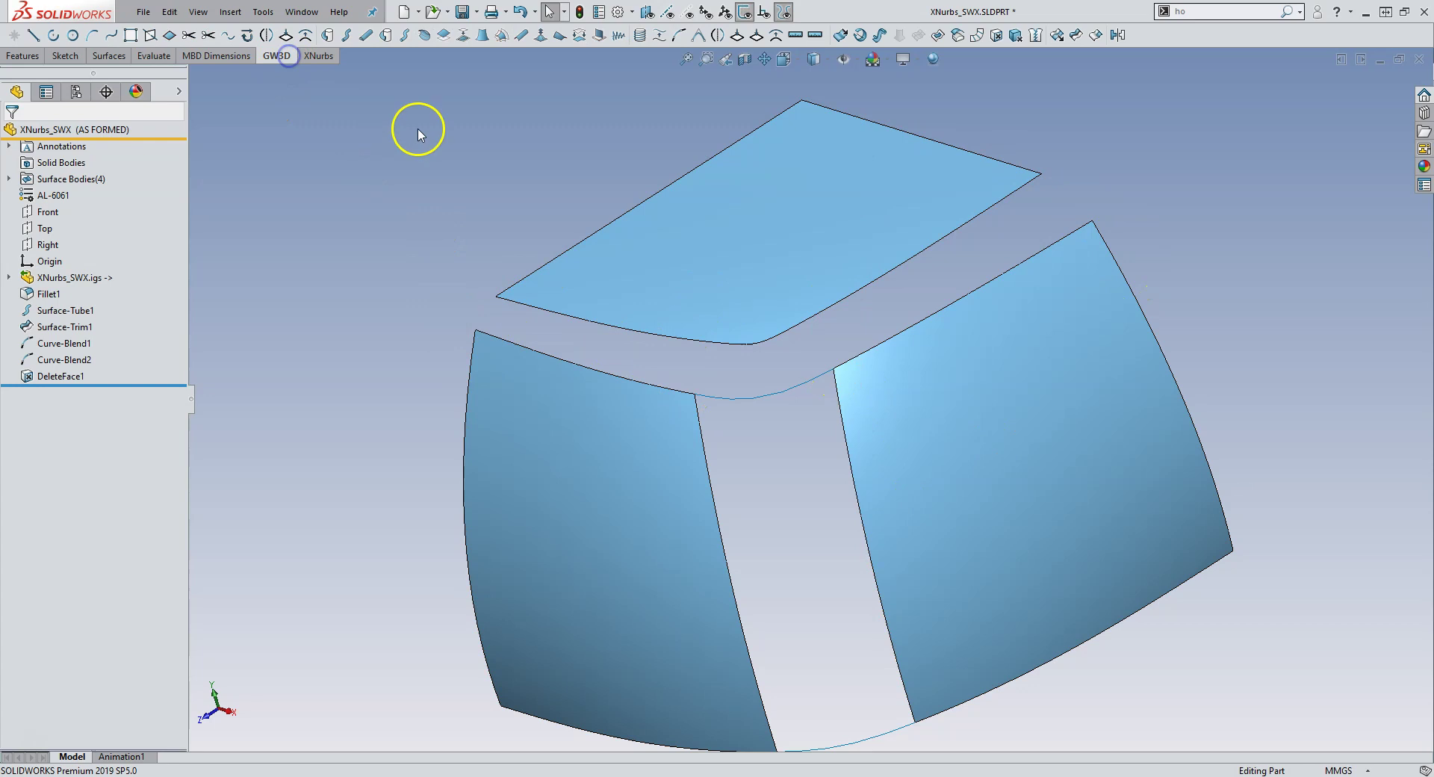
pyautogui.click(680, 39)
pyautogui.click(12, 243)
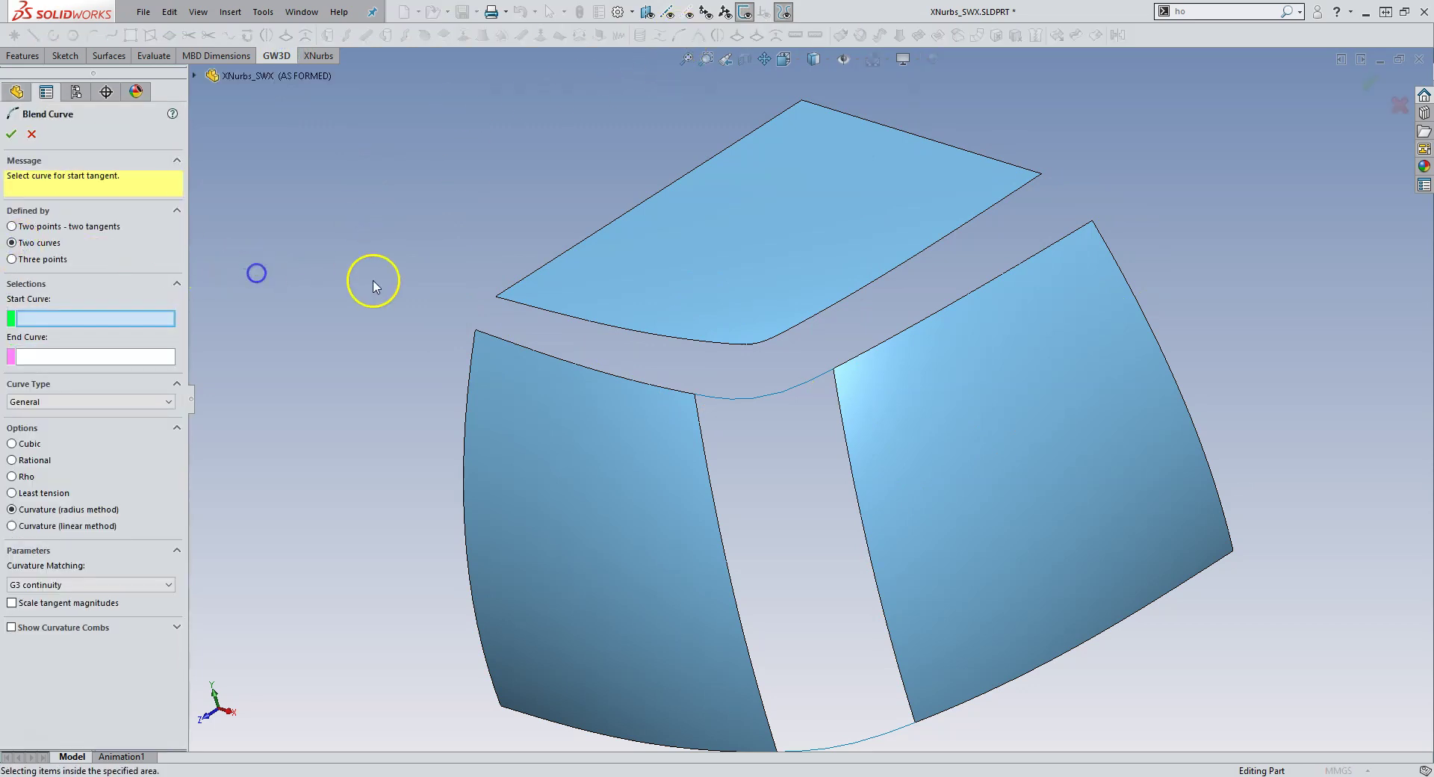
pyautogui.click(508, 288)
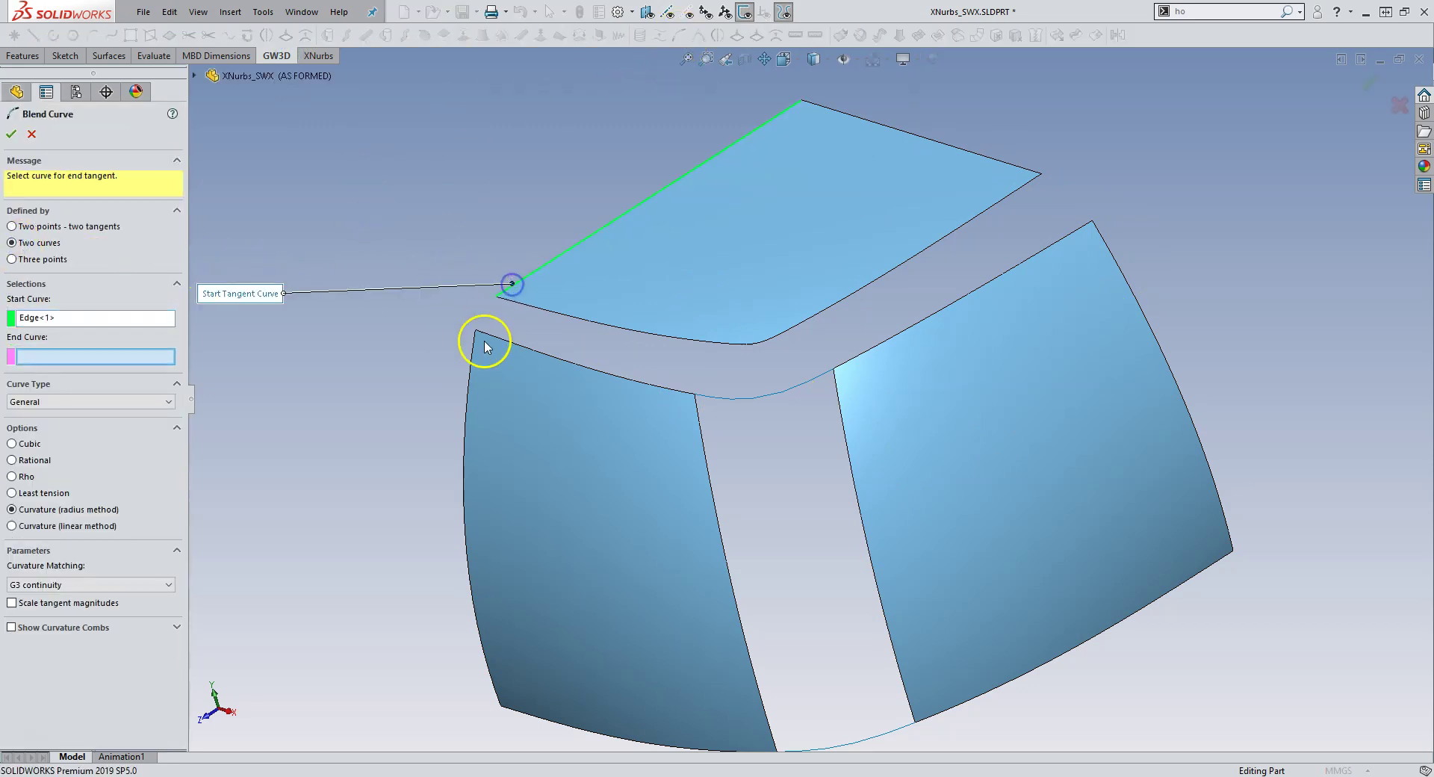
pyautogui.click(474, 339)
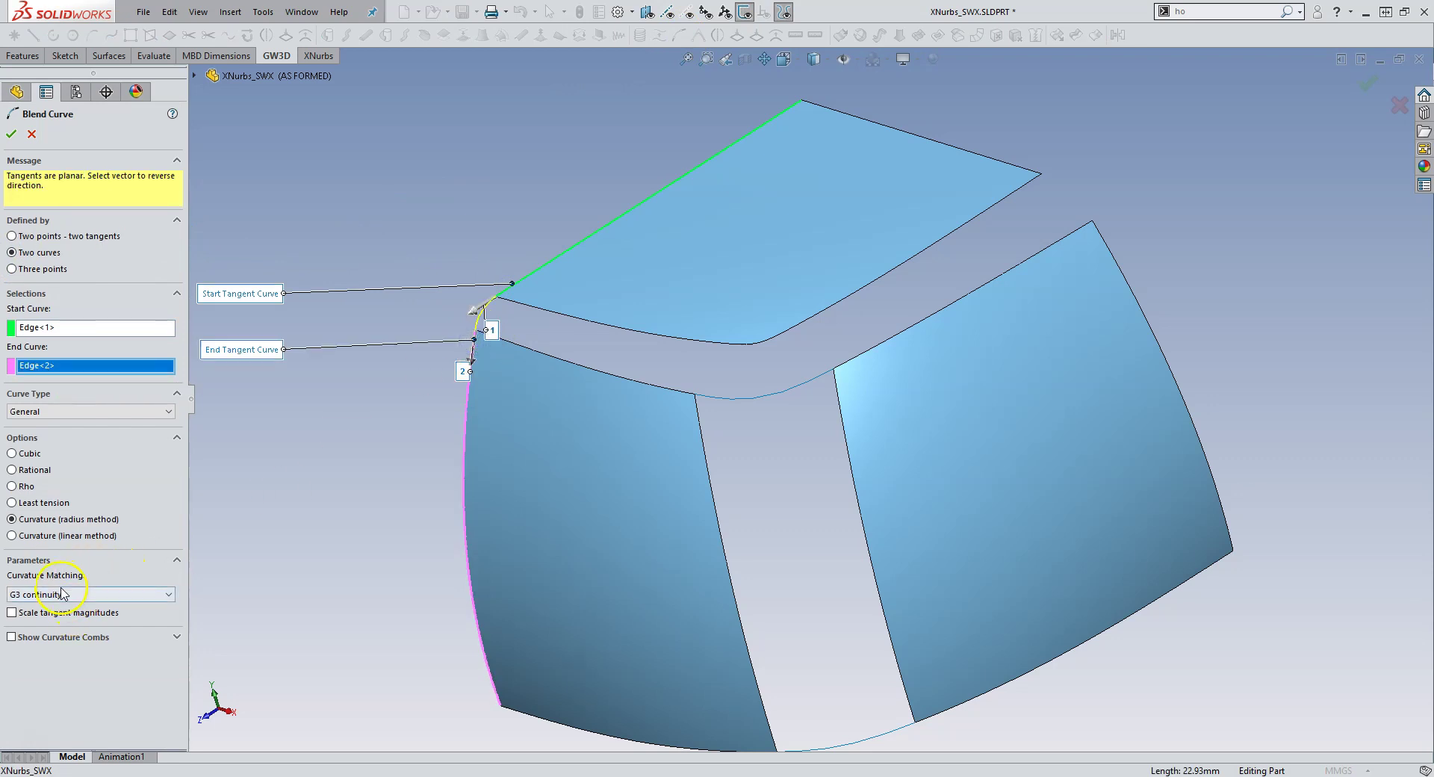
pyautogui.click(11, 134)
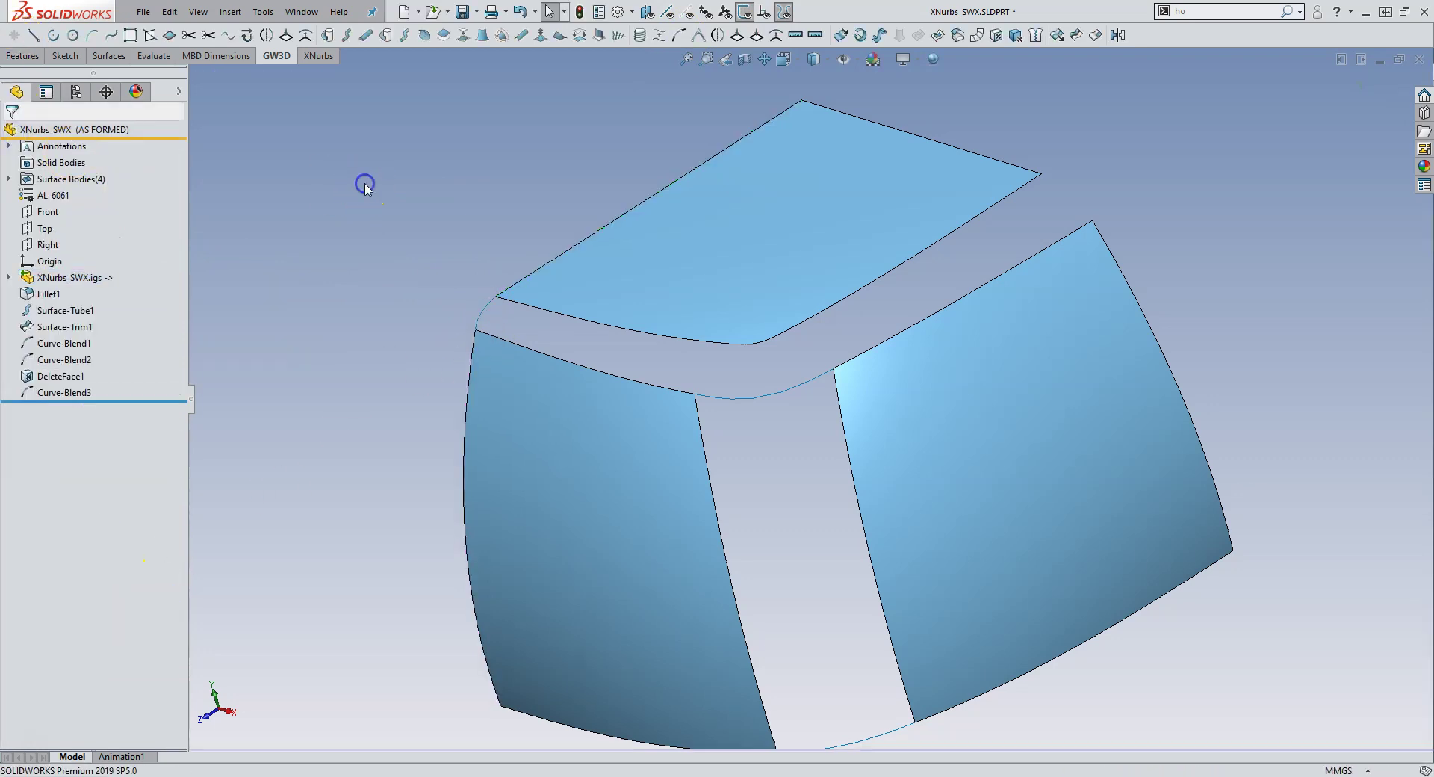
# Step: Blend the top surface's right edge to the right side surface edge
pyautogui.rightClick(365, 202)
pyautogui.click(282, 147)
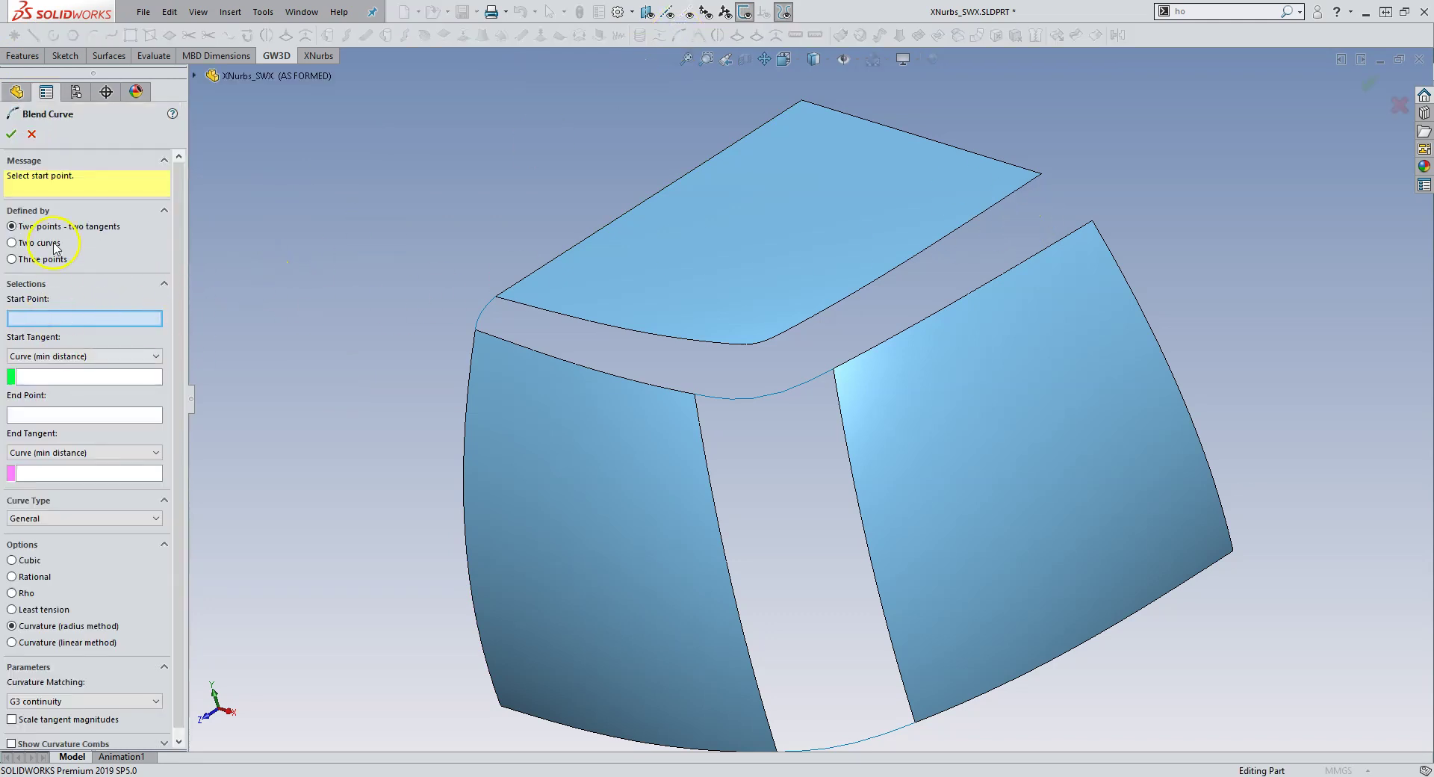
pyautogui.click(54, 247)
pyautogui.click(1016, 165)
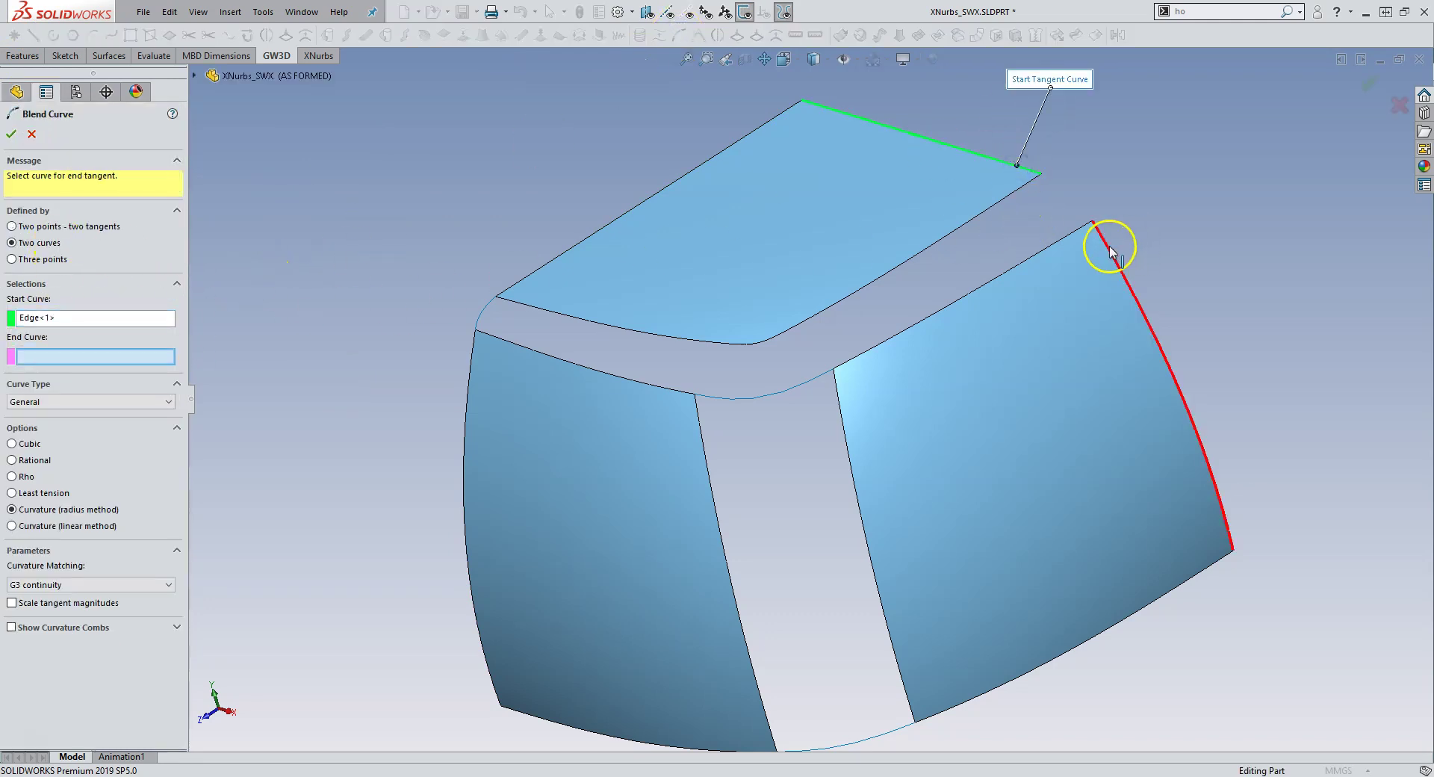
pyautogui.click(1111, 252)
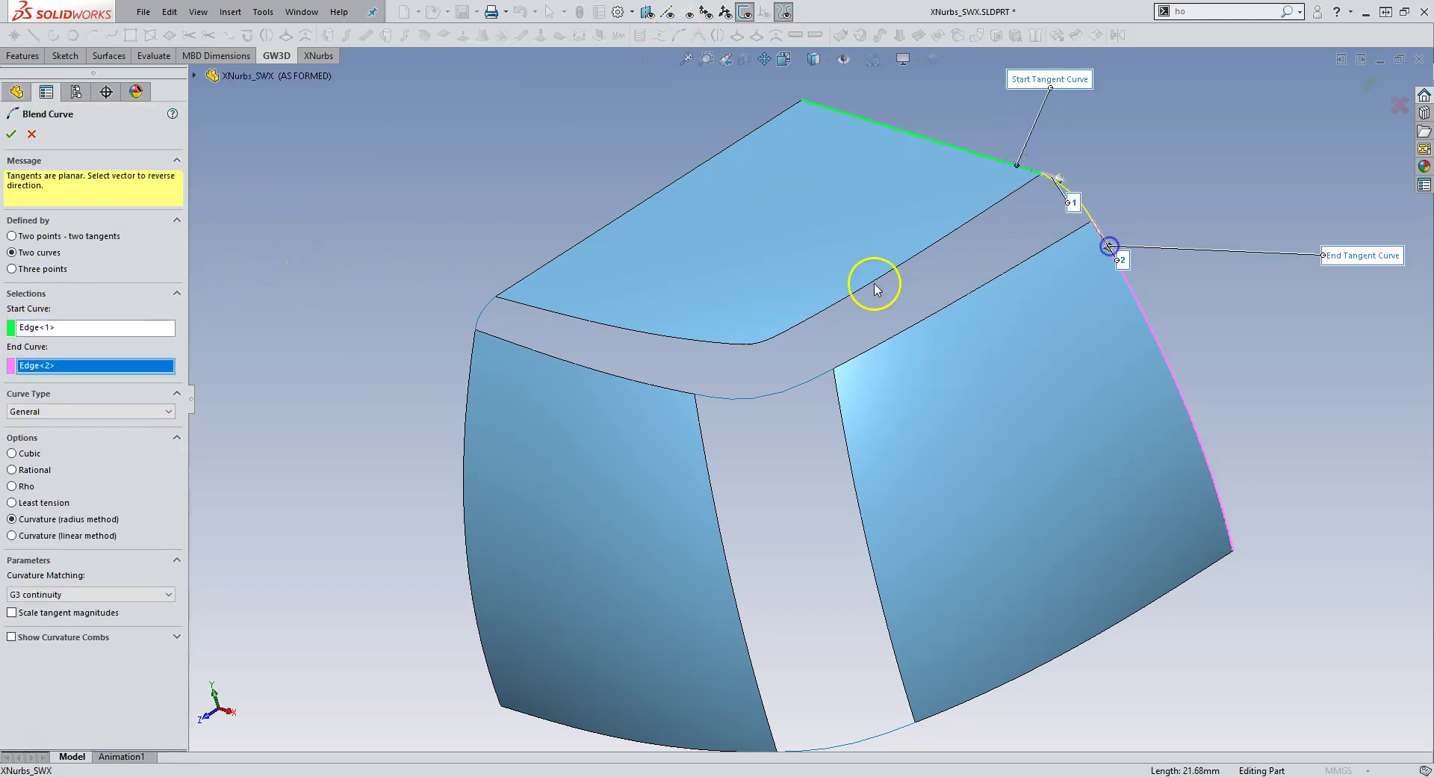
pyautogui.click(9, 133)
pyautogui.moveTo(336, 310); pyautogui.dragTo(423, 357, button='middle')
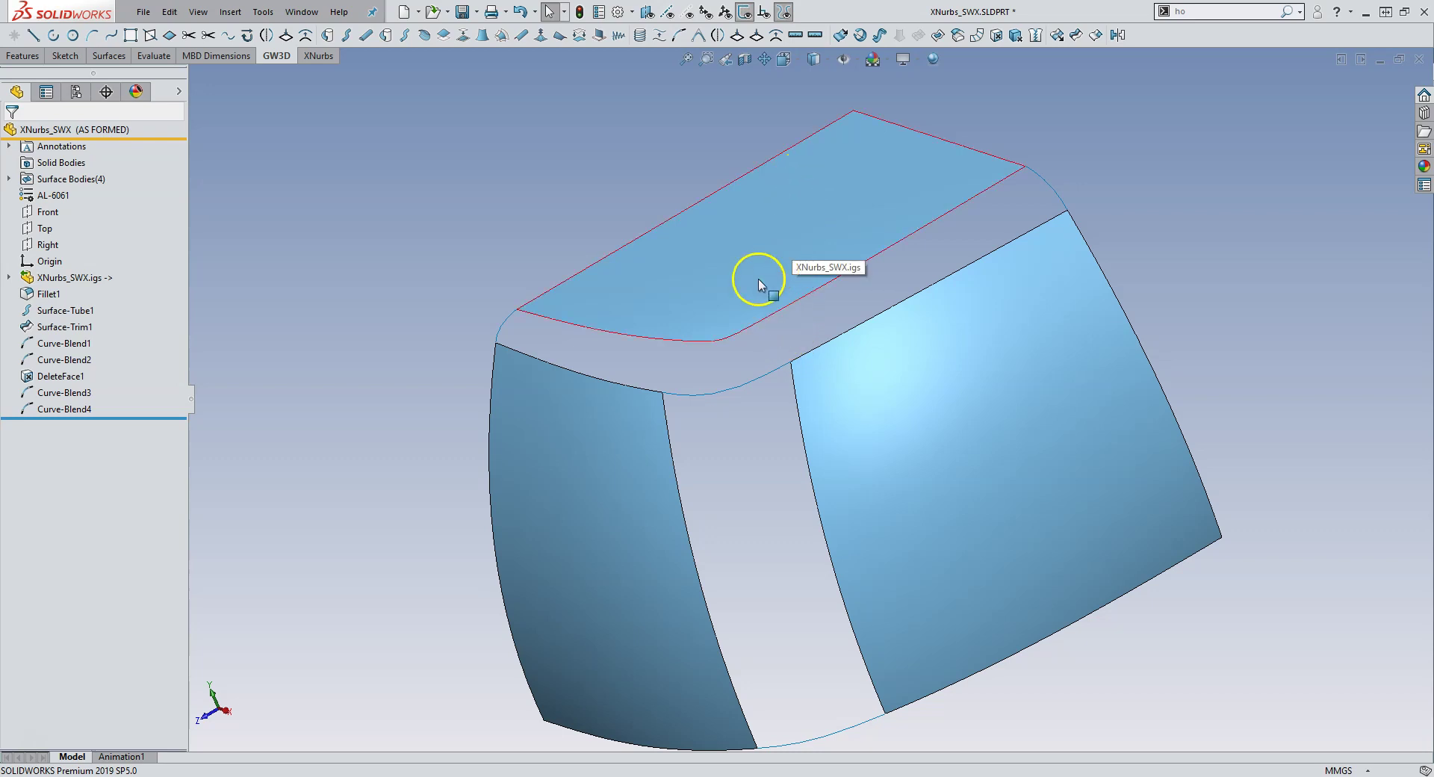
# Step: In a 3D sketch, convert the vertical edge beside the gap and extend it onto the top face
pyautogui.moveTo(759, 283); pyautogui.dragTo(668, 328, button='middle')
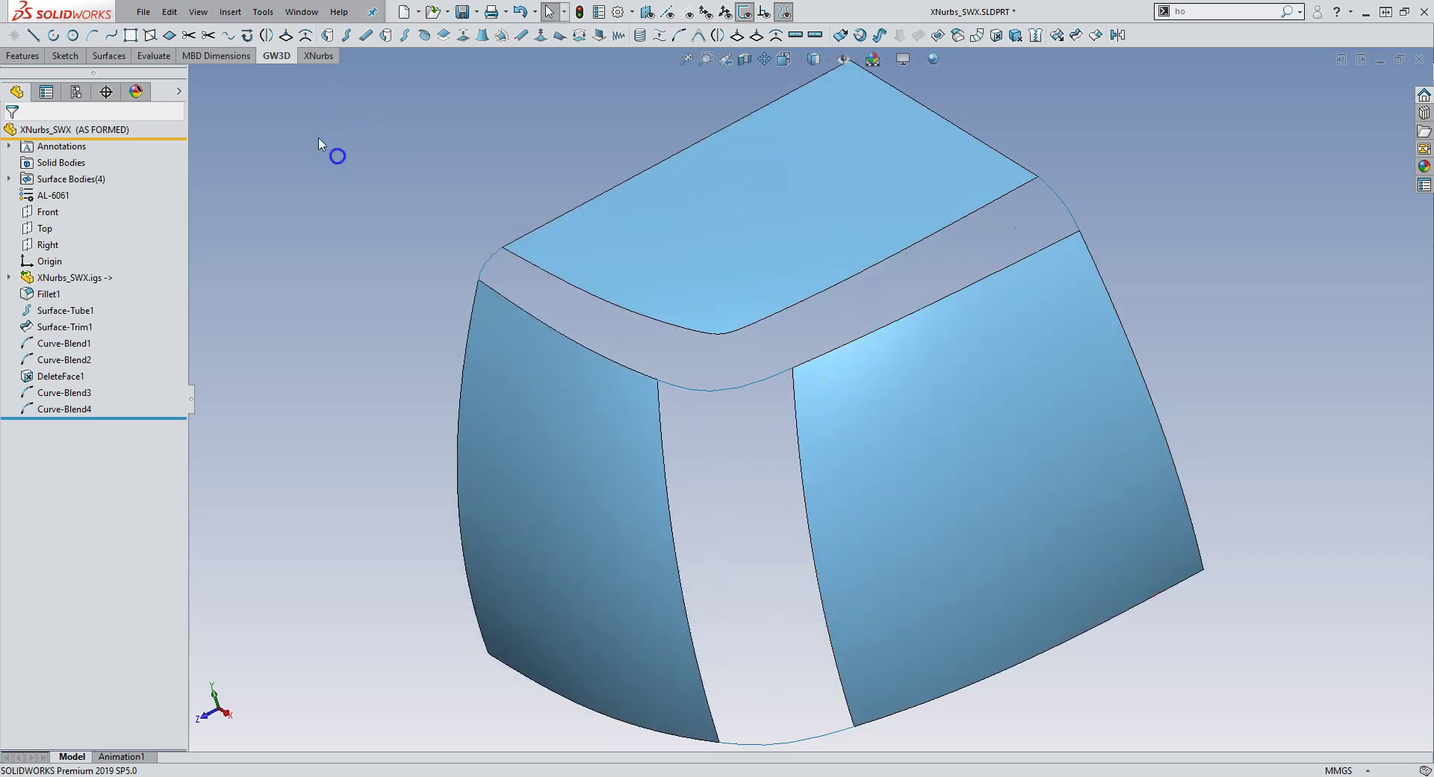
pyautogui.click(227, 12)
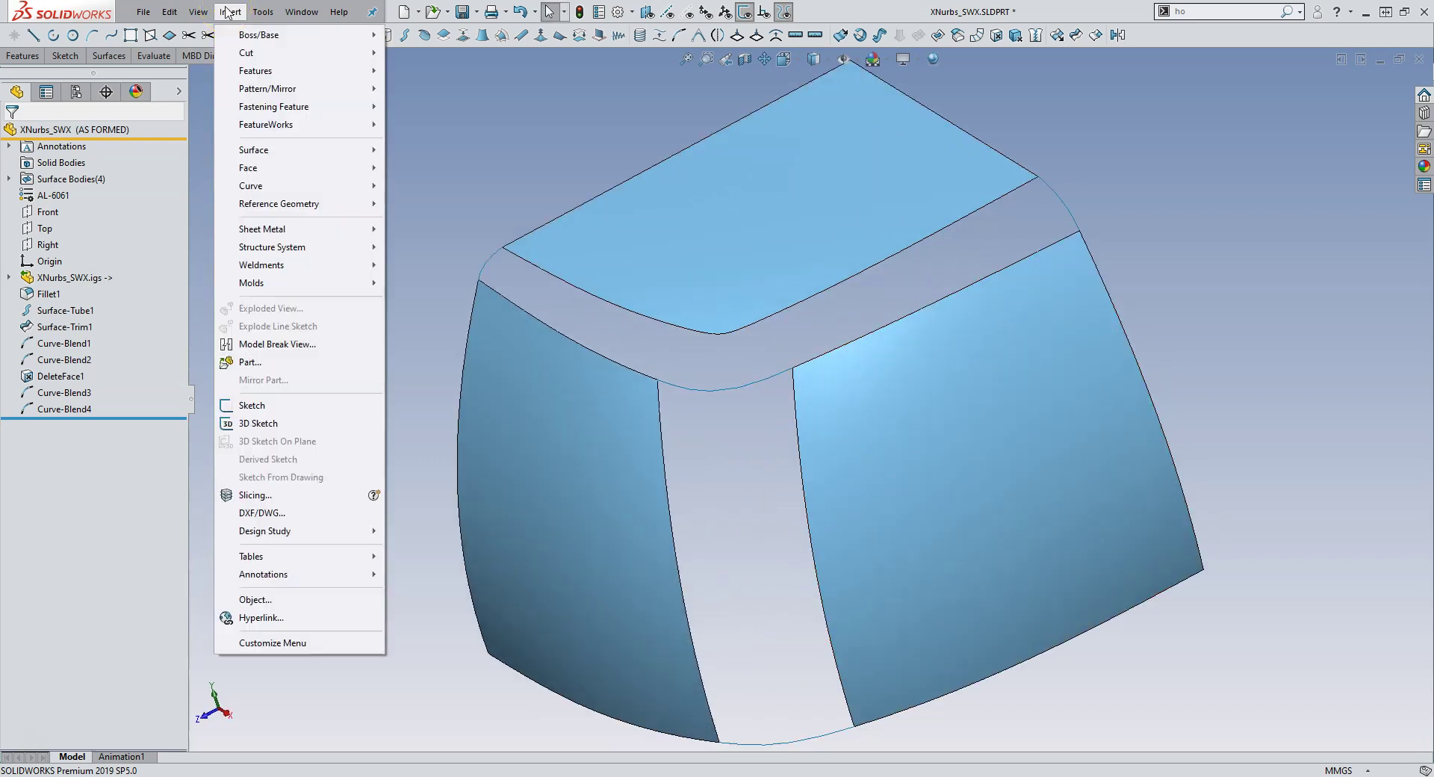
pyautogui.click(265, 423)
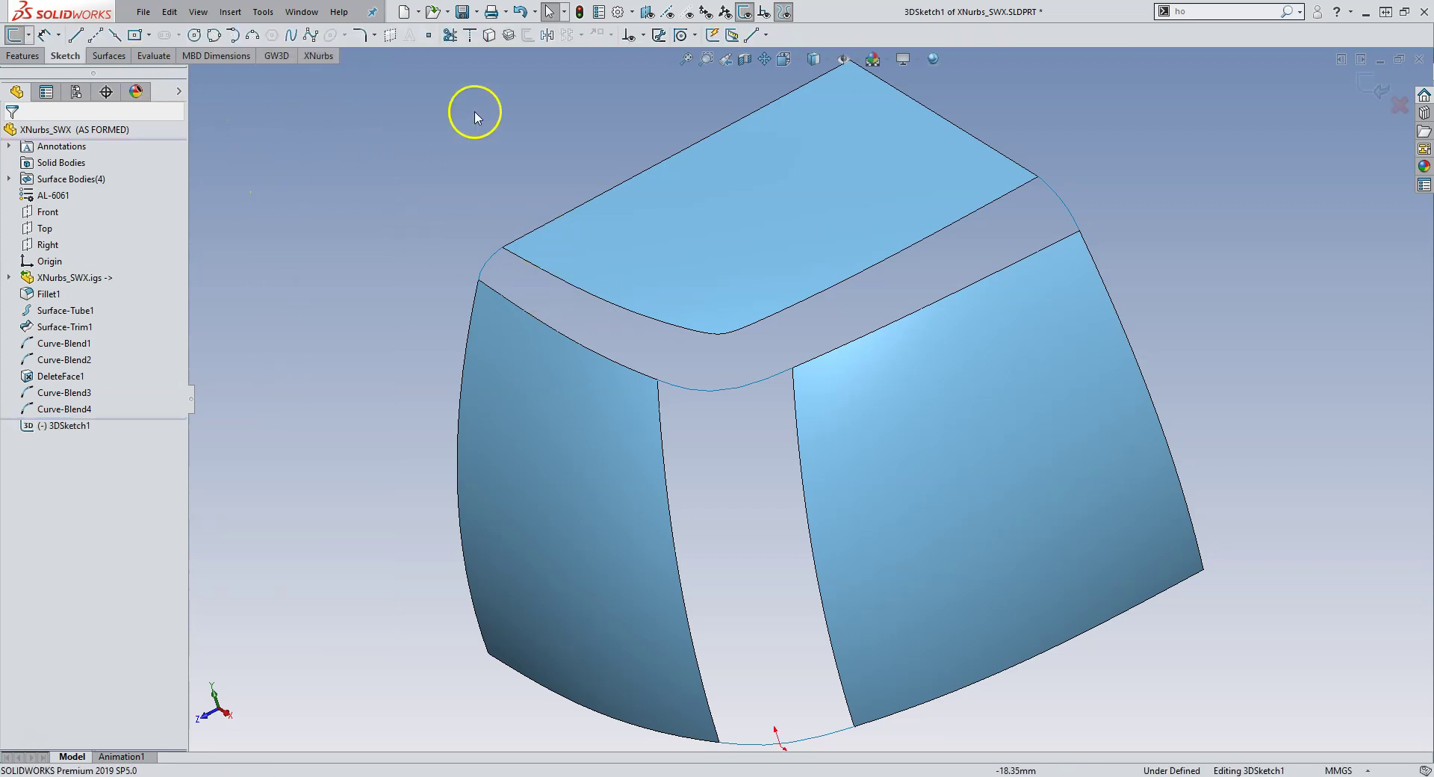
pyautogui.click(490, 35)
pyautogui.click(791, 380)
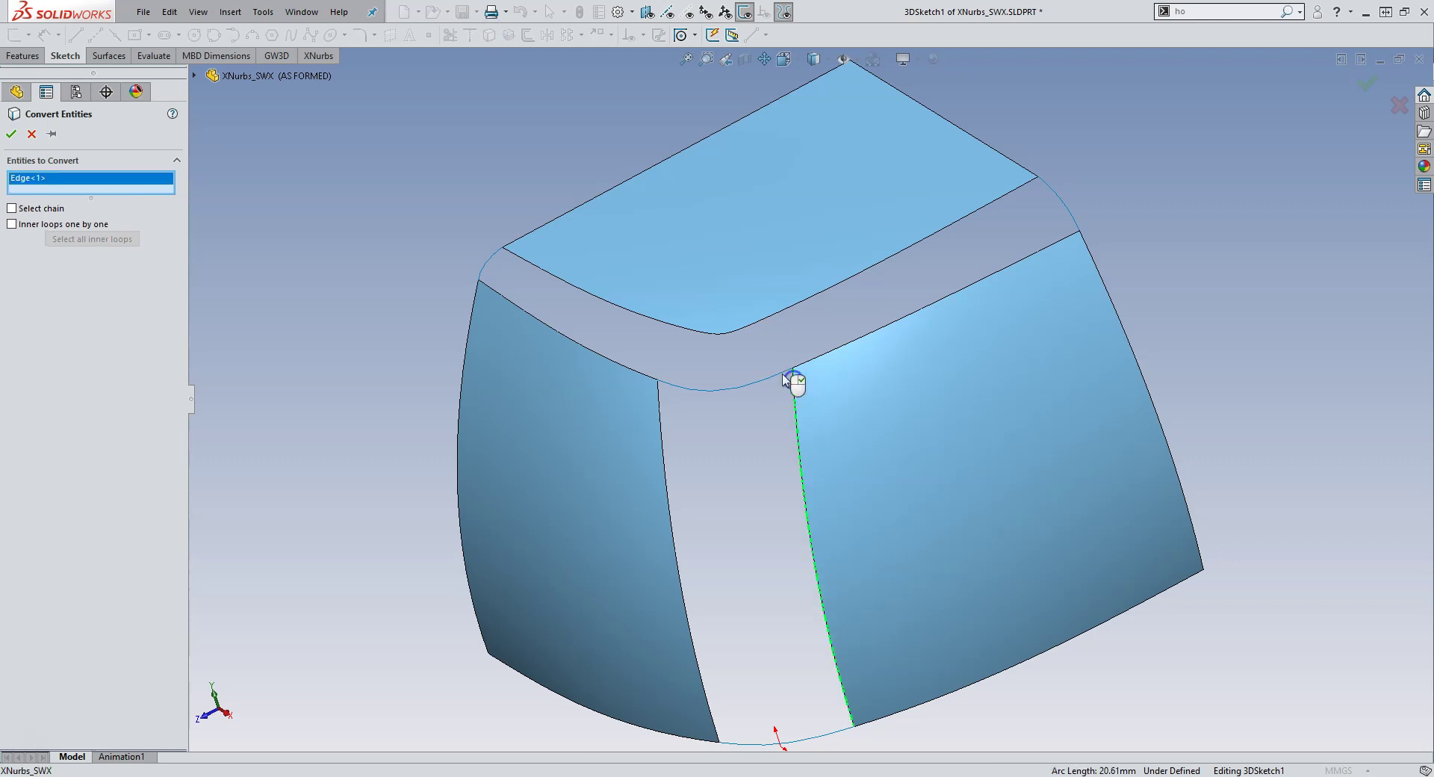
pyautogui.click(18, 134)
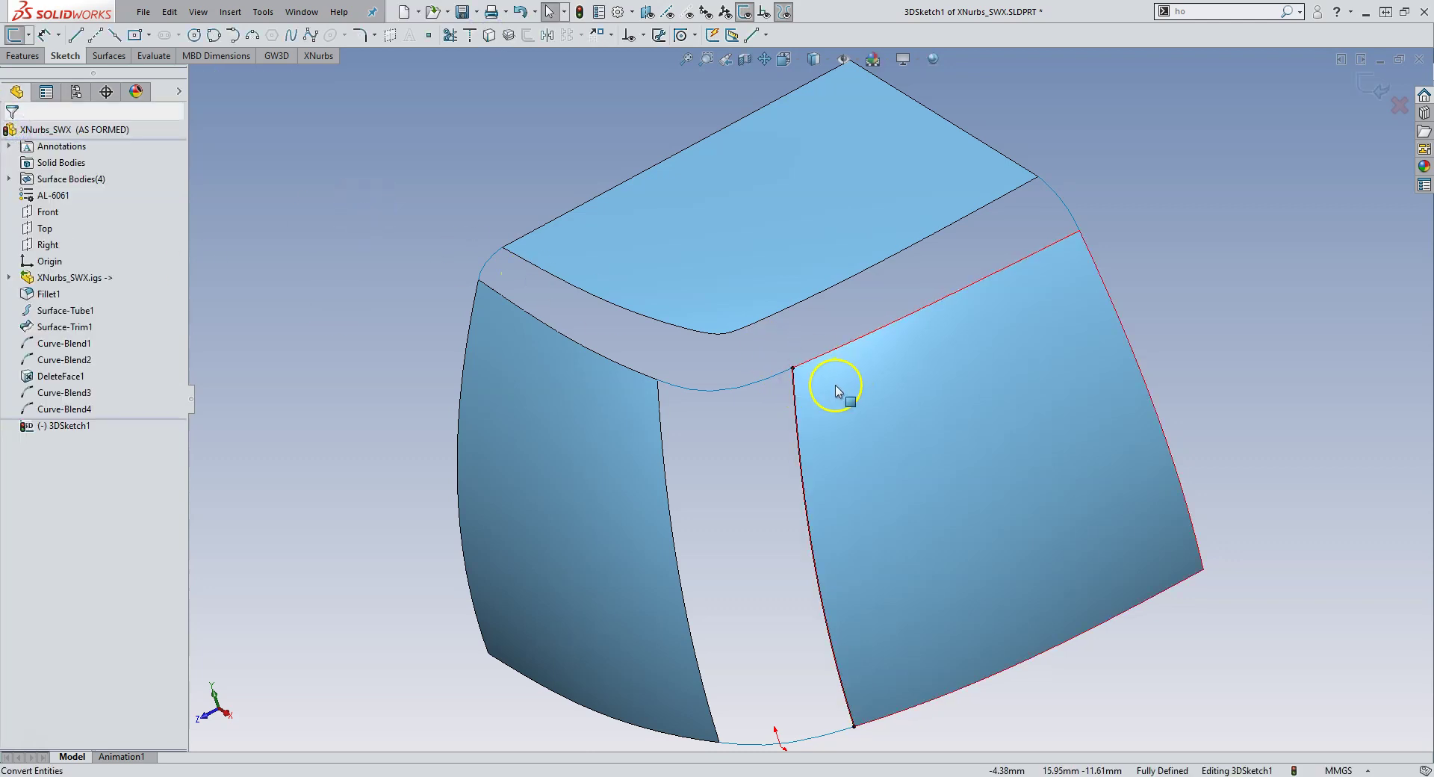
pyautogui.moveTo(798, 371); pyautogui.dragTo(796, 127)
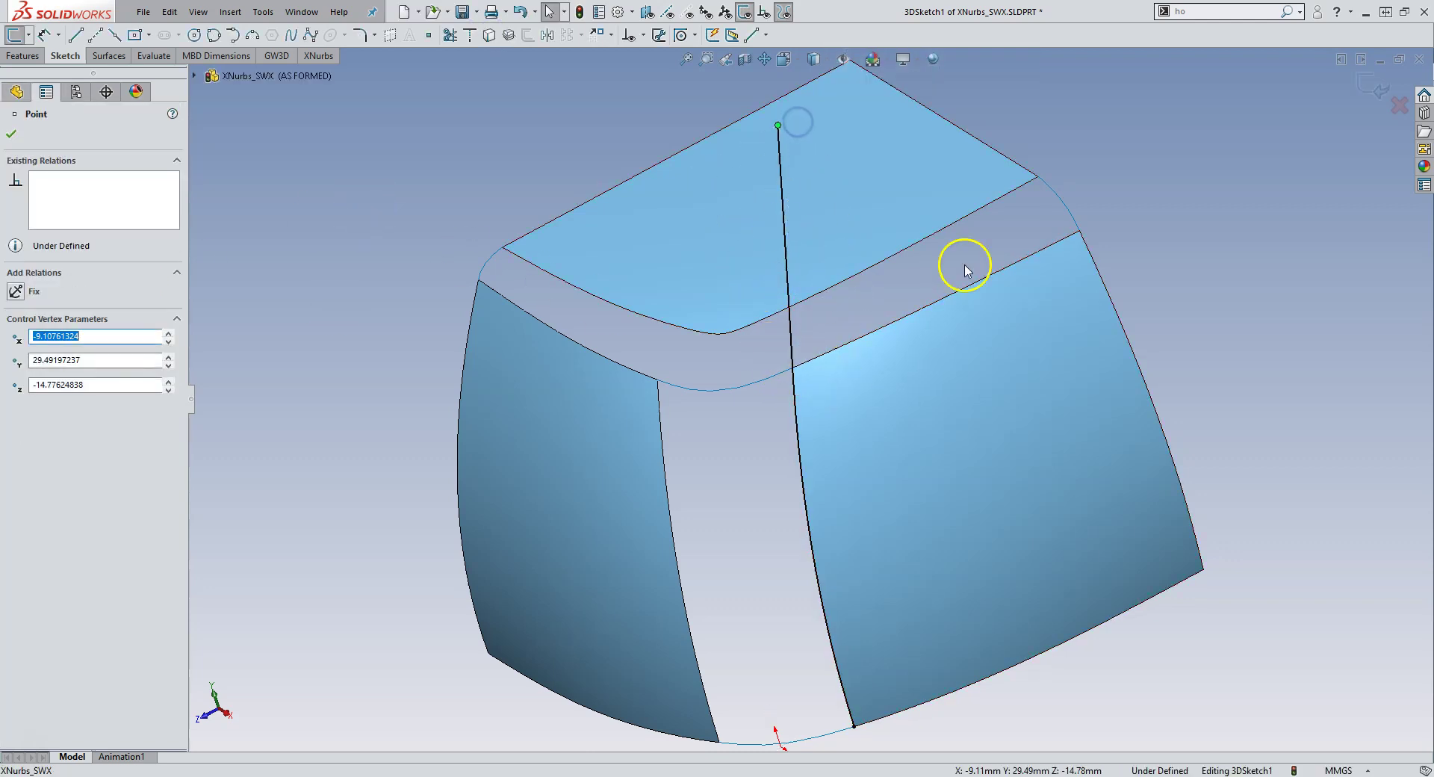
pyautogui.click(1305, 142)
pyautogui.moveTo(1305, 142)
pyautogui.mouseDown(button='middle')
pyautogui.moveTo(1085, 217)
pyautogui.moveTo(1117, 201)
pyautogui.mouseUp(button='middle')
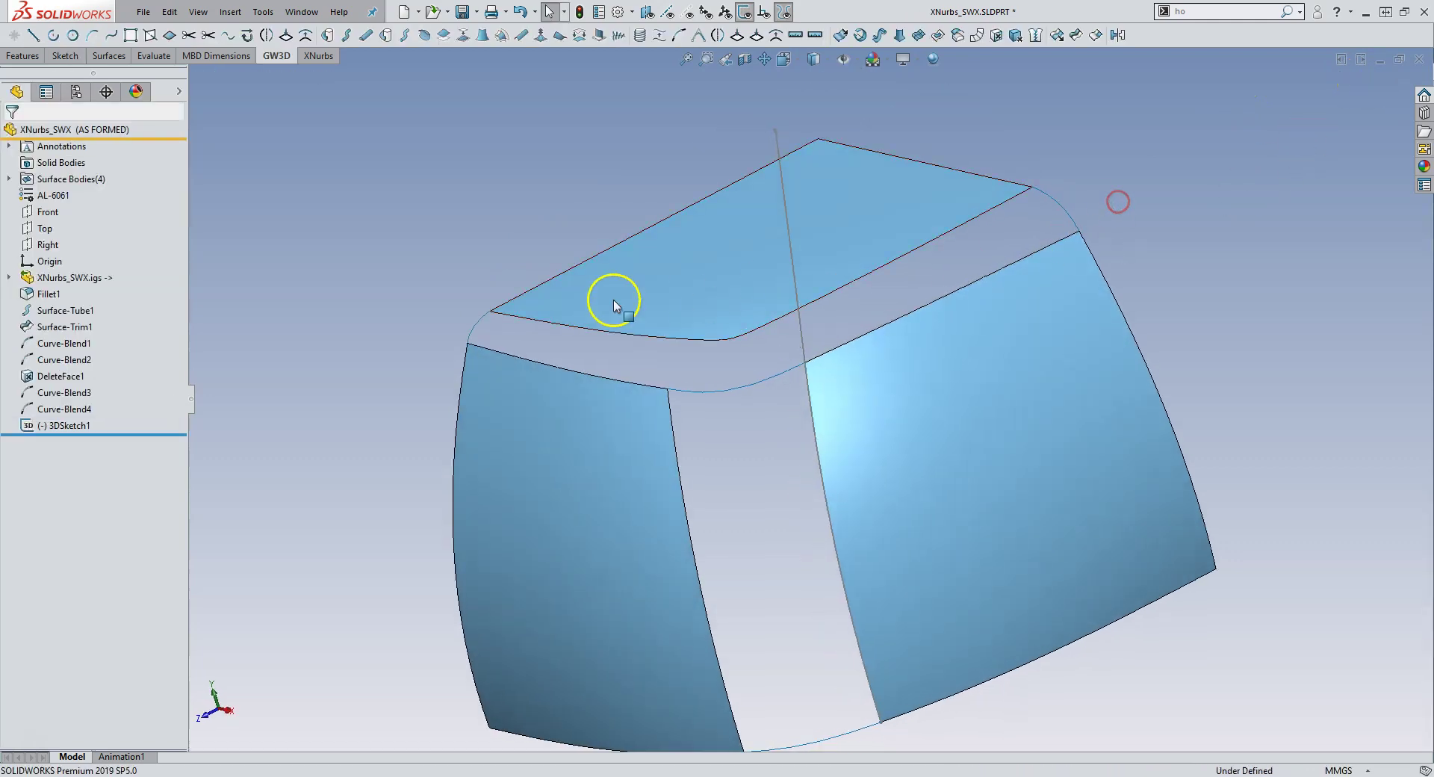
# Step: Project 3DSketch1 onto the top face along the Right plane
pyautogui.click(100, 56)
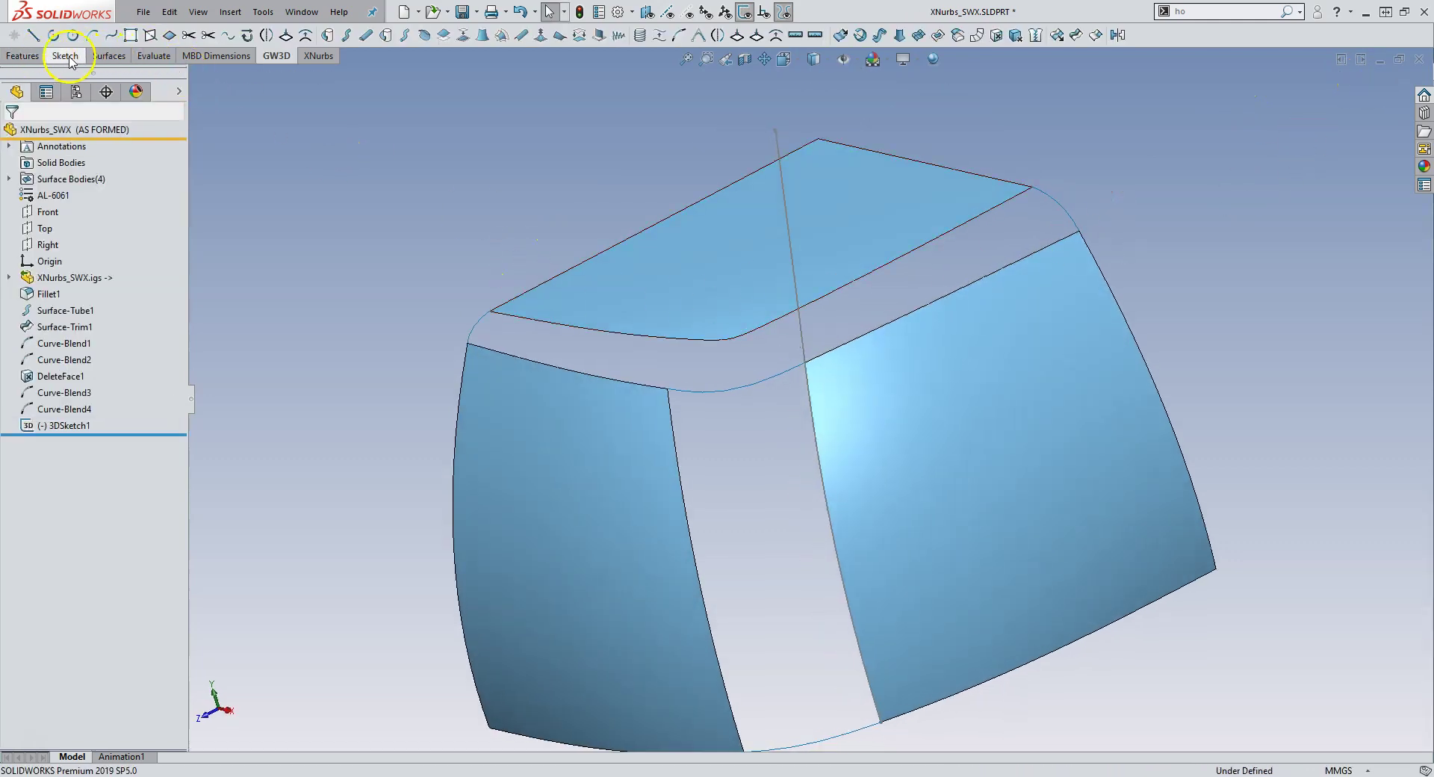
pyautogui.moveTo(491, 183); pyautogui.dragTo(538, 178, button='middle')
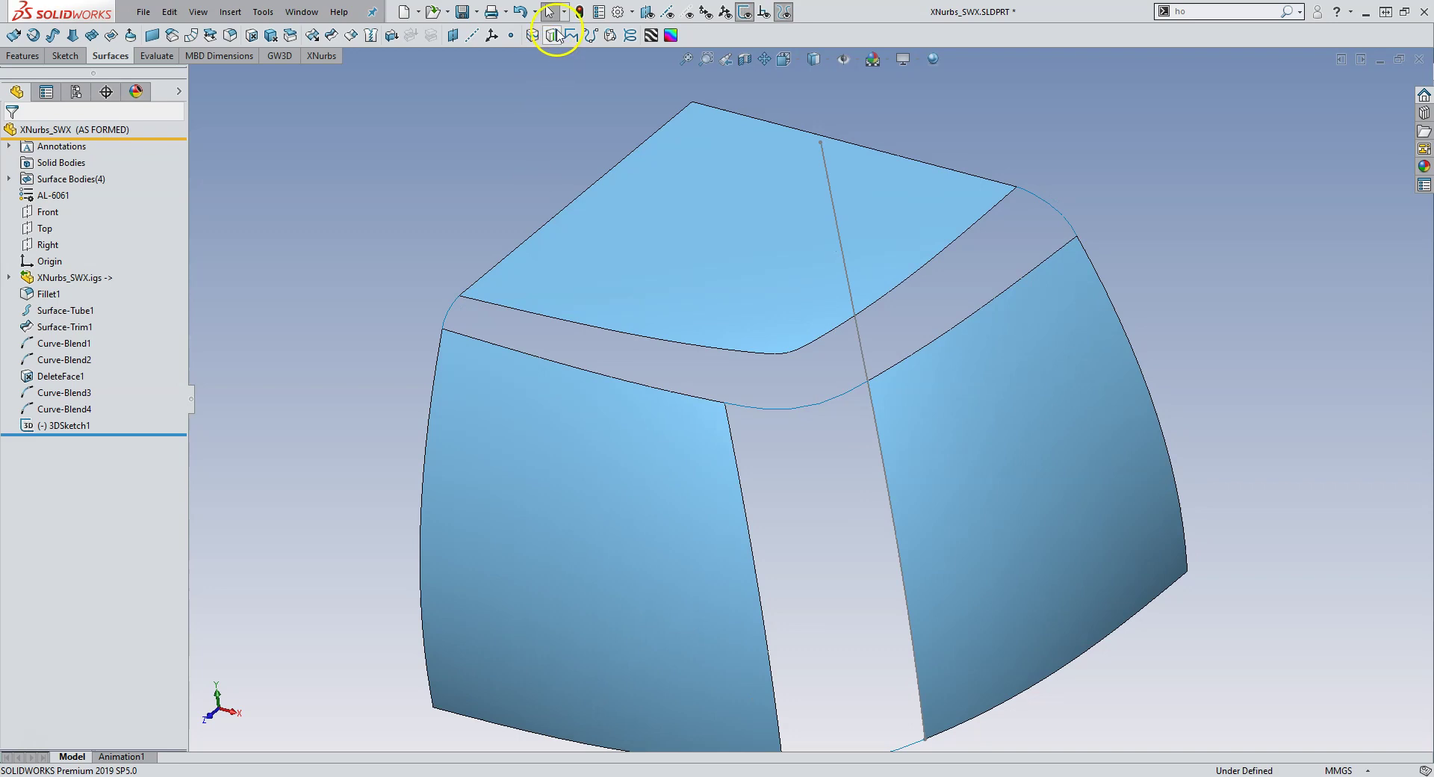
pyautogui.click(555, 36)
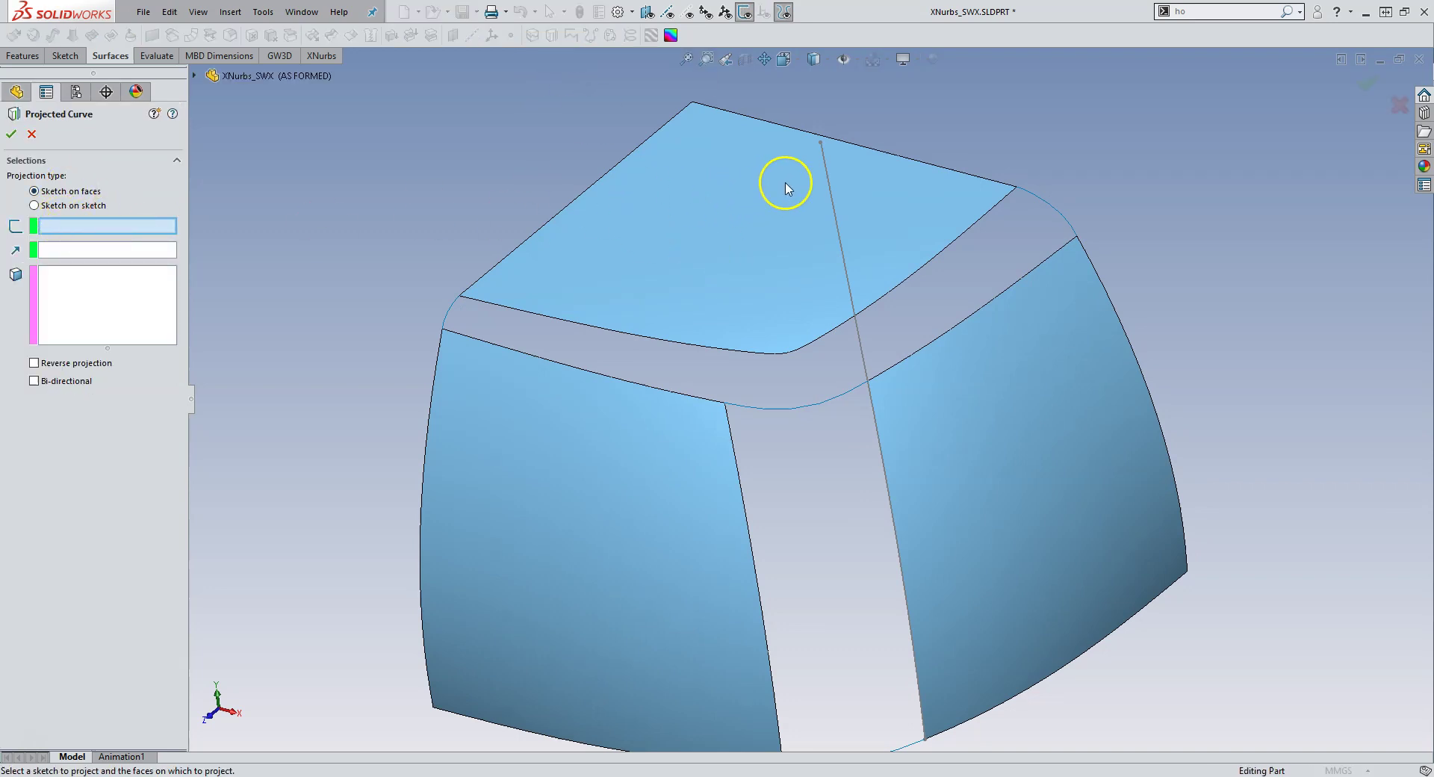
pyautogui.click(827, 169)
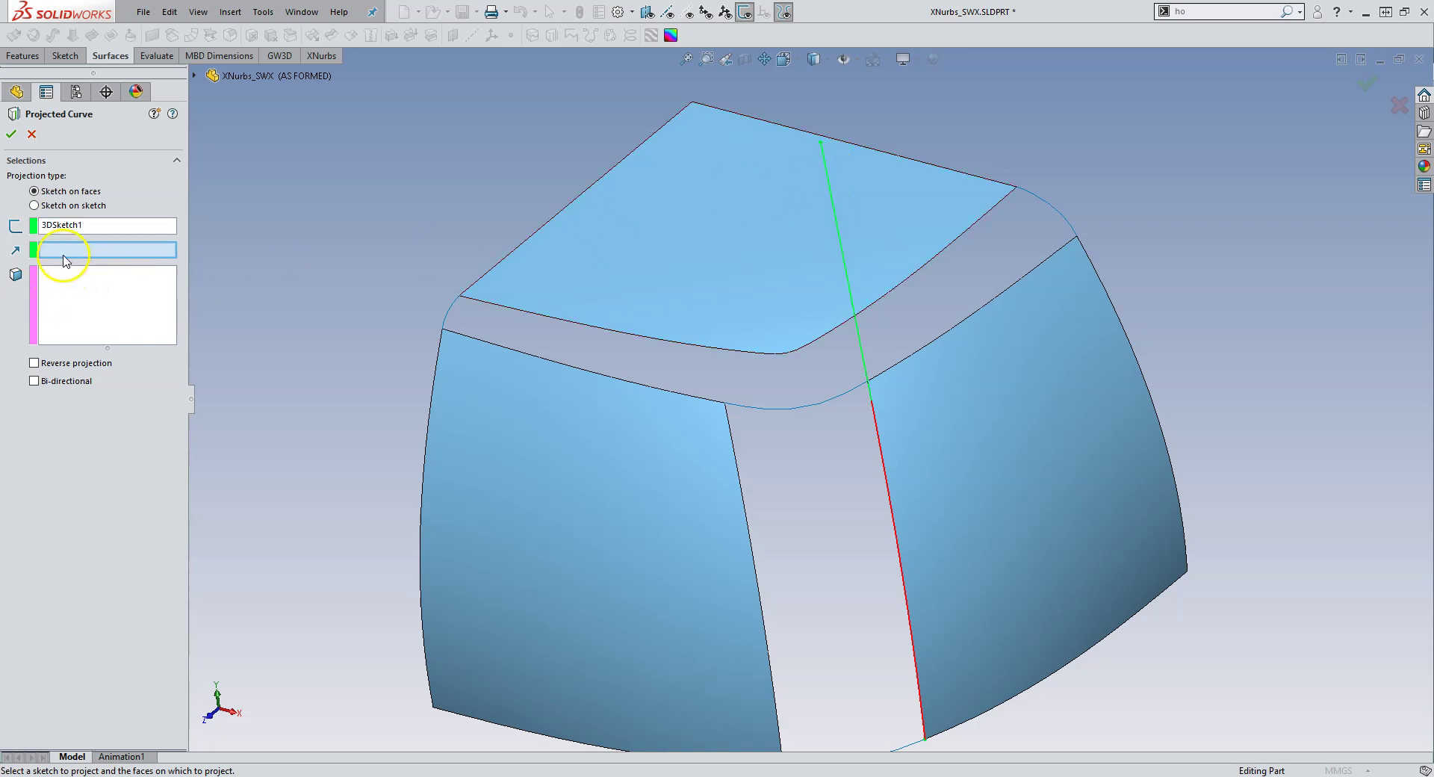
pyautogui.click(195, 75)
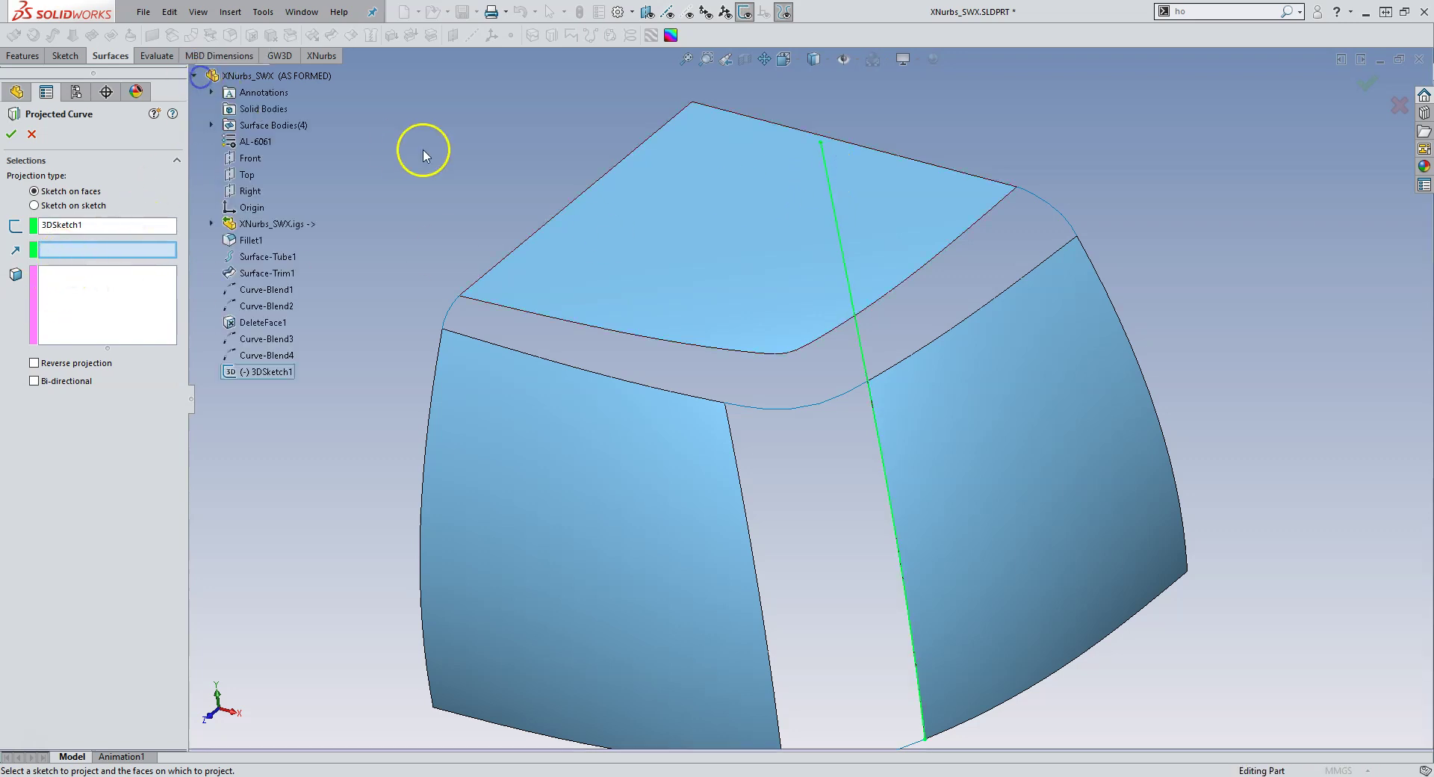
pyautogui.click(249, 190)
pyautogui.click(149, 293)
pyautogui.click(713, 270)
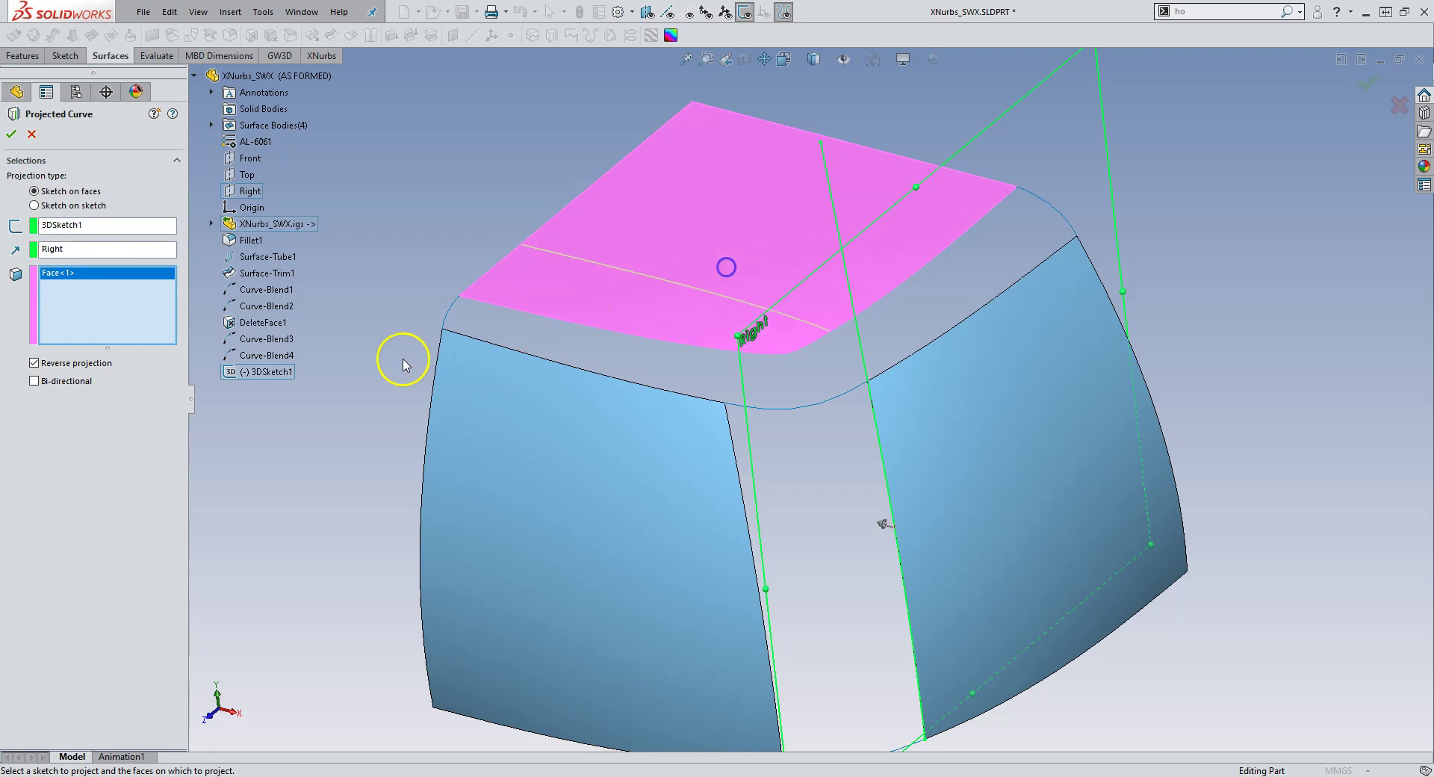
pyautogui.click(11, 137)
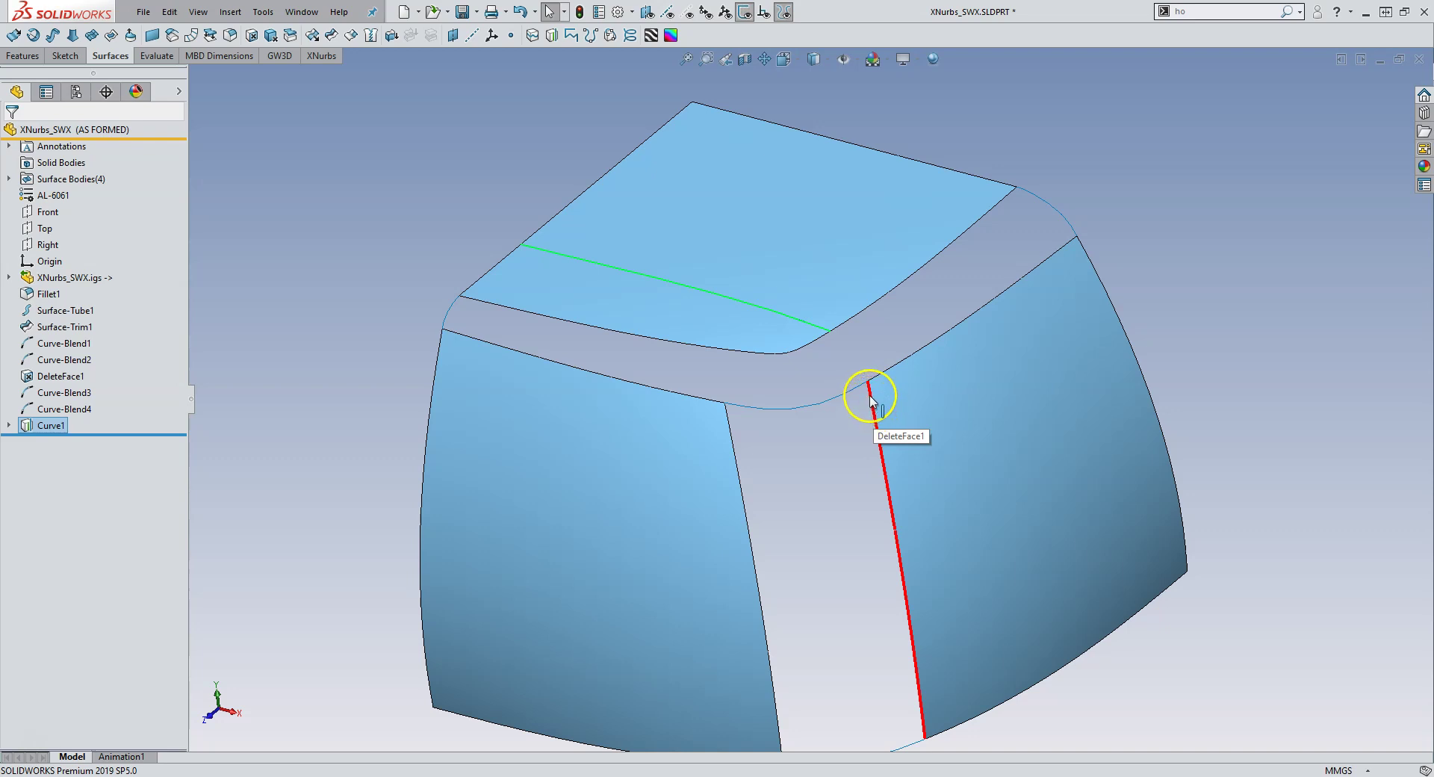
# Step: In a new 3D sketch, convert the left vertical edge and extend its endpoint onto the top face
pyautogui.click(381, 187)
pyautogui.click(228, 13)
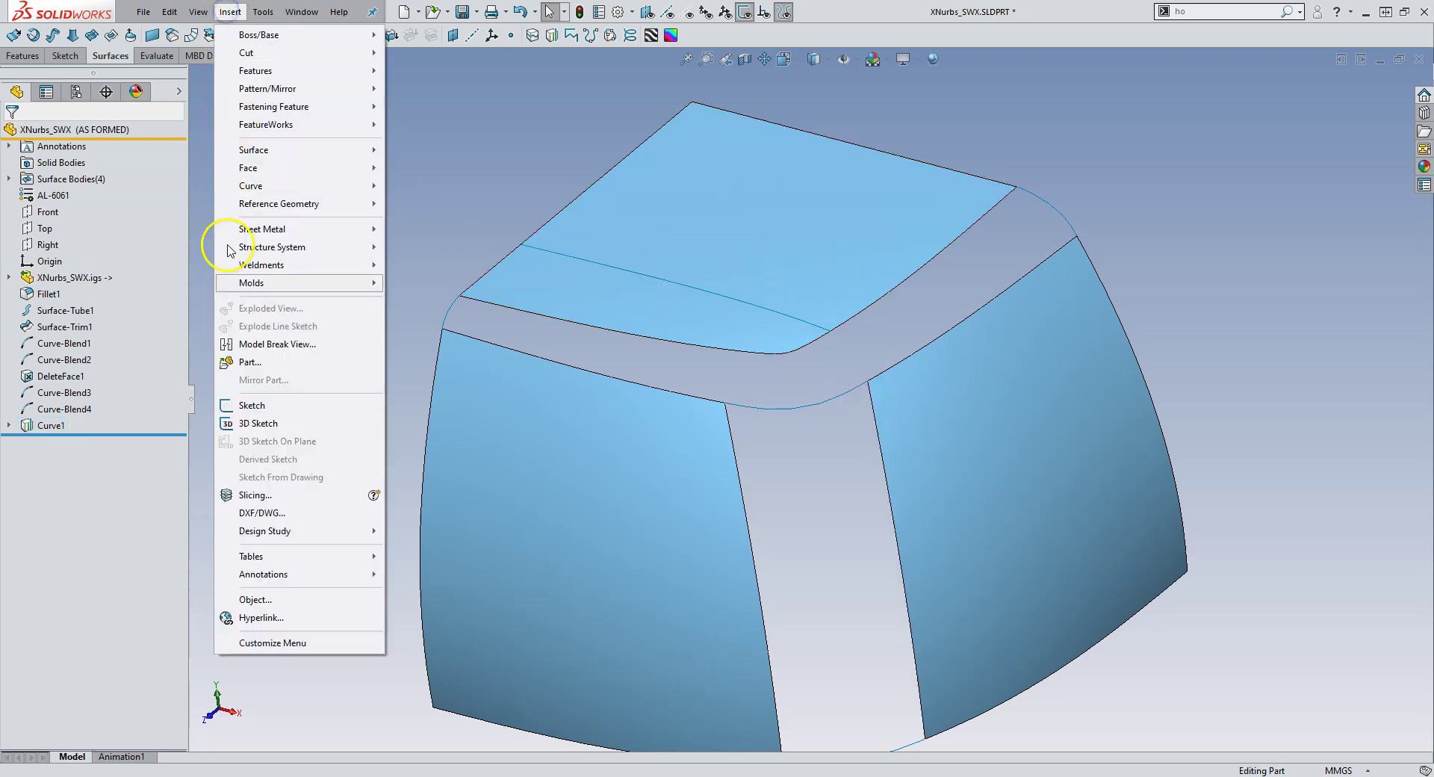
pyautogui.click(256, 427)
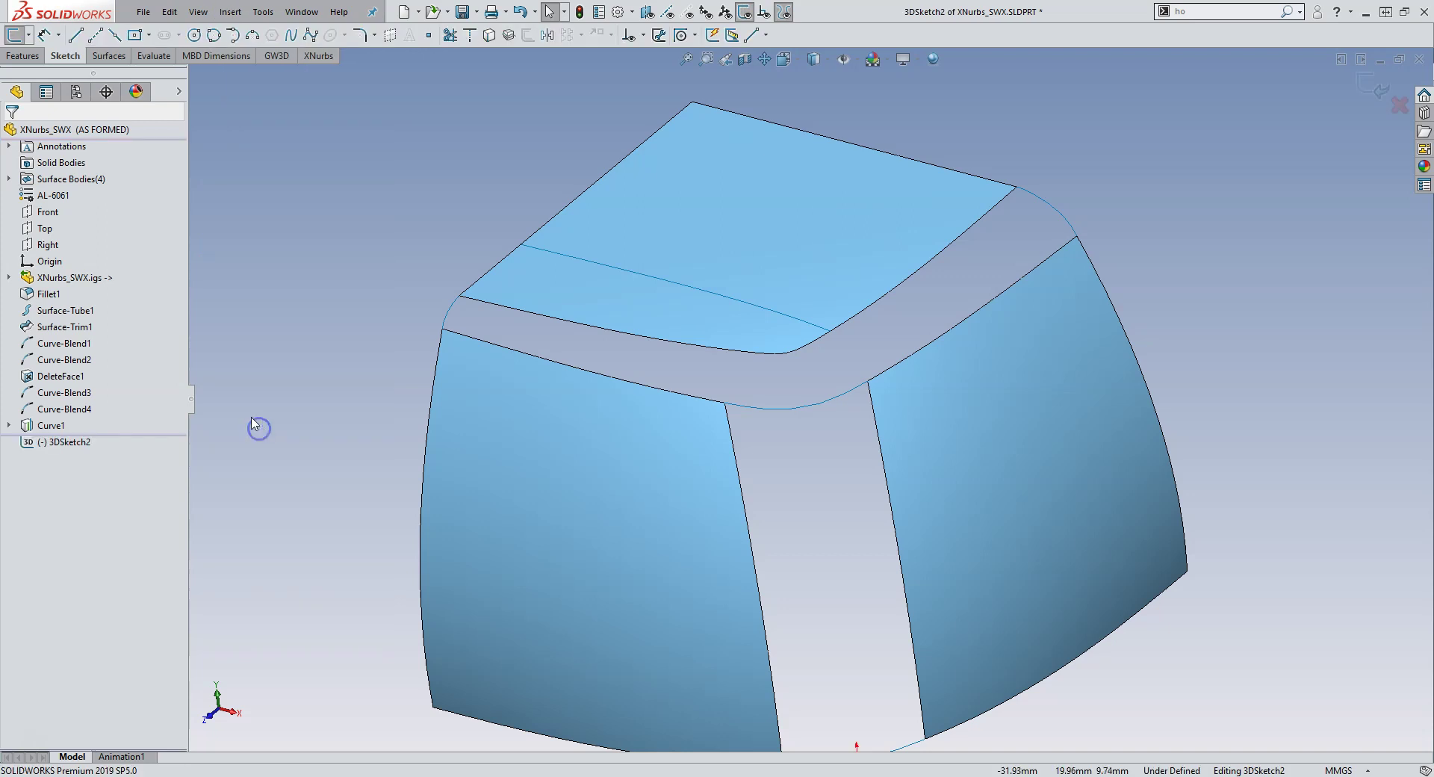
pyautogui.click(730, 427)
pyautogui.click(490, 37)
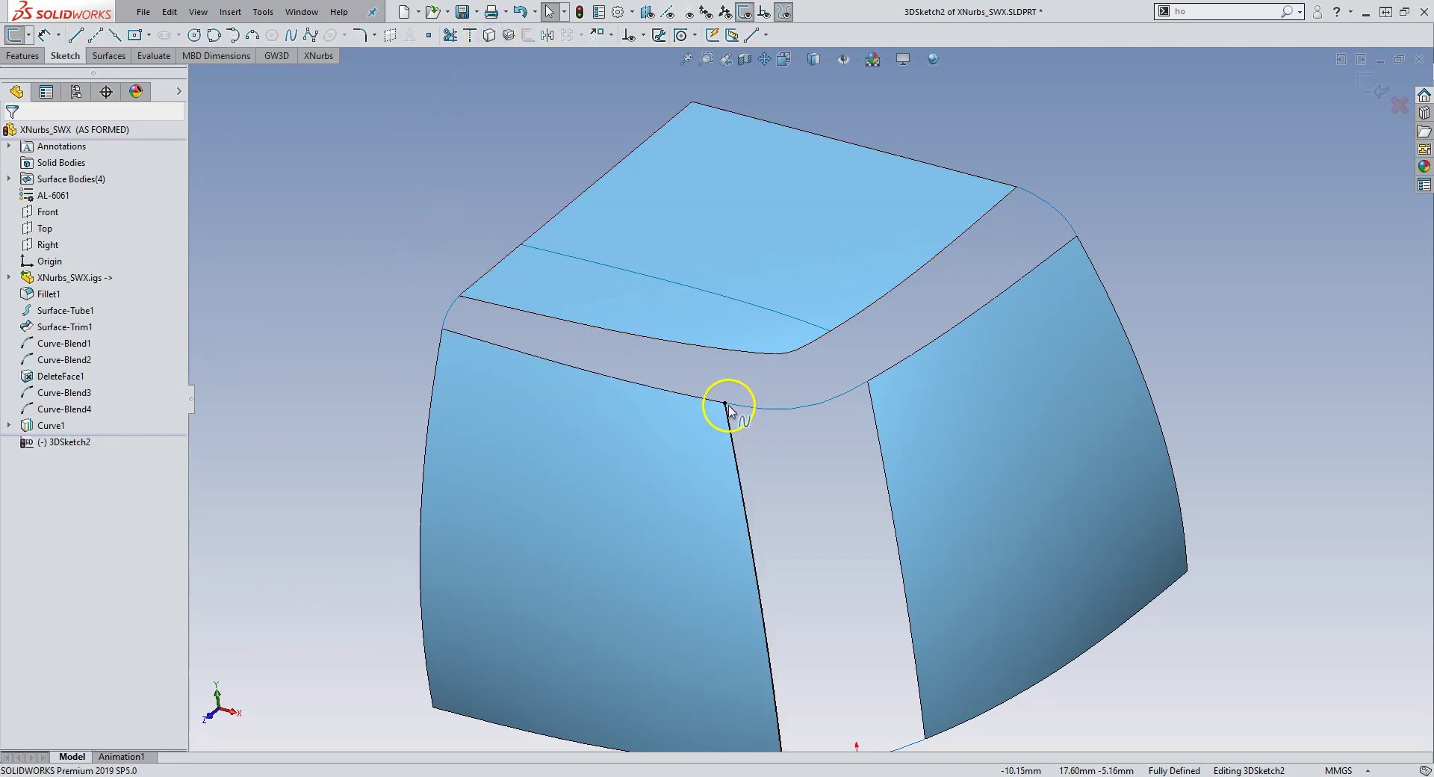
pyautogui.moveTo(730, 406); pyautogui.dragTo(672, 183)
pyautogui.click(1376, 93)
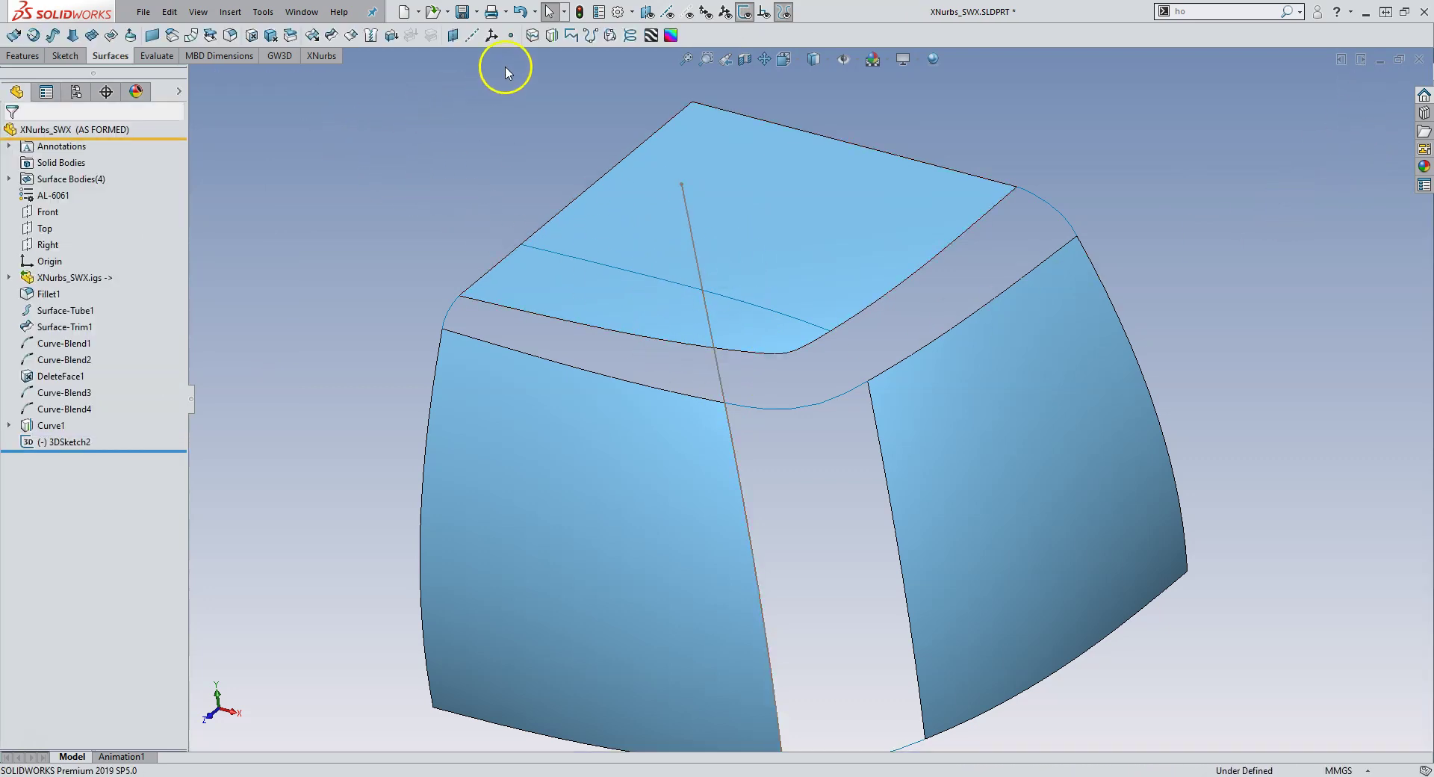
# Step: Project 3DSketch2 onto the top face along the Front plane
pyautogui.click(551, 36)
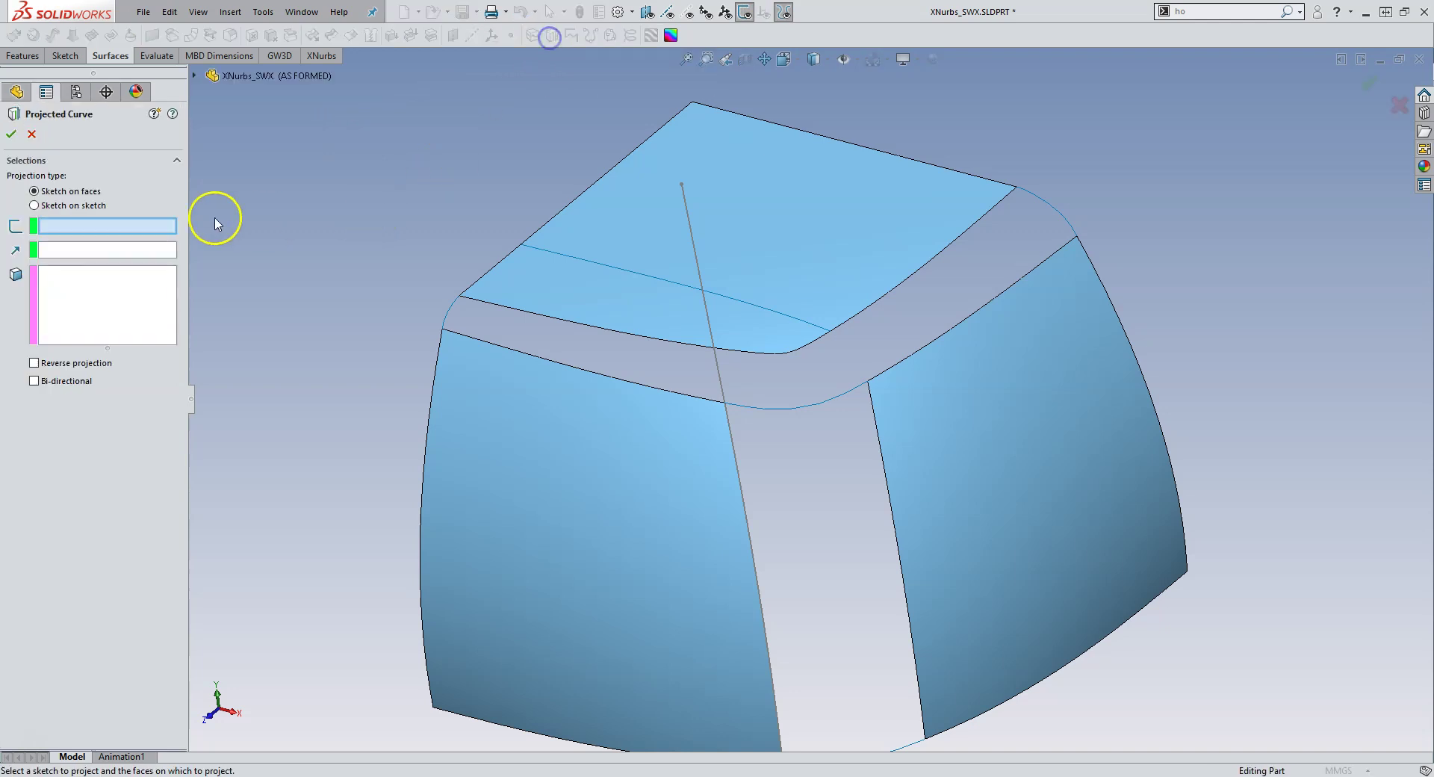
pyautogui.click(687, 224)
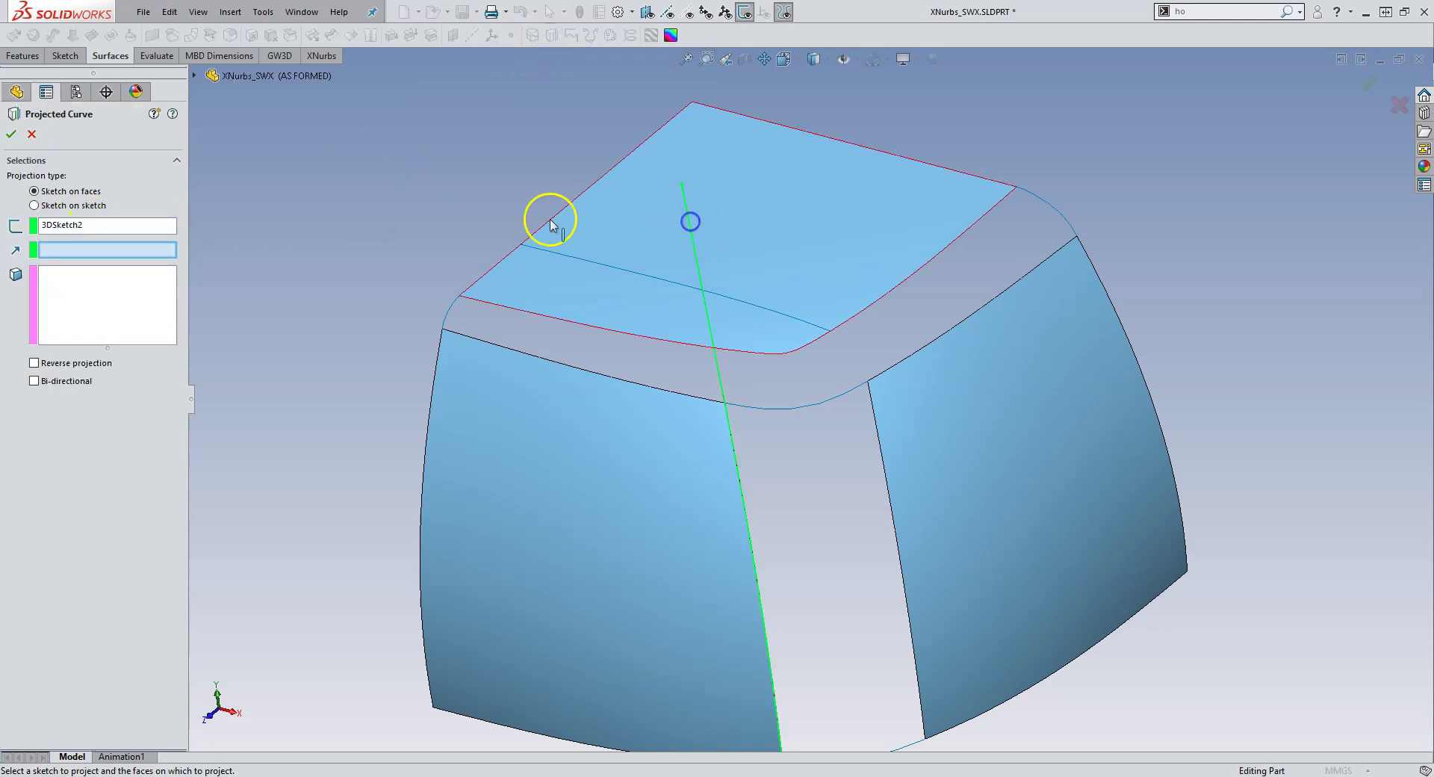
pyautogui.click(97, 251)
pyautogui.click(193, 76)
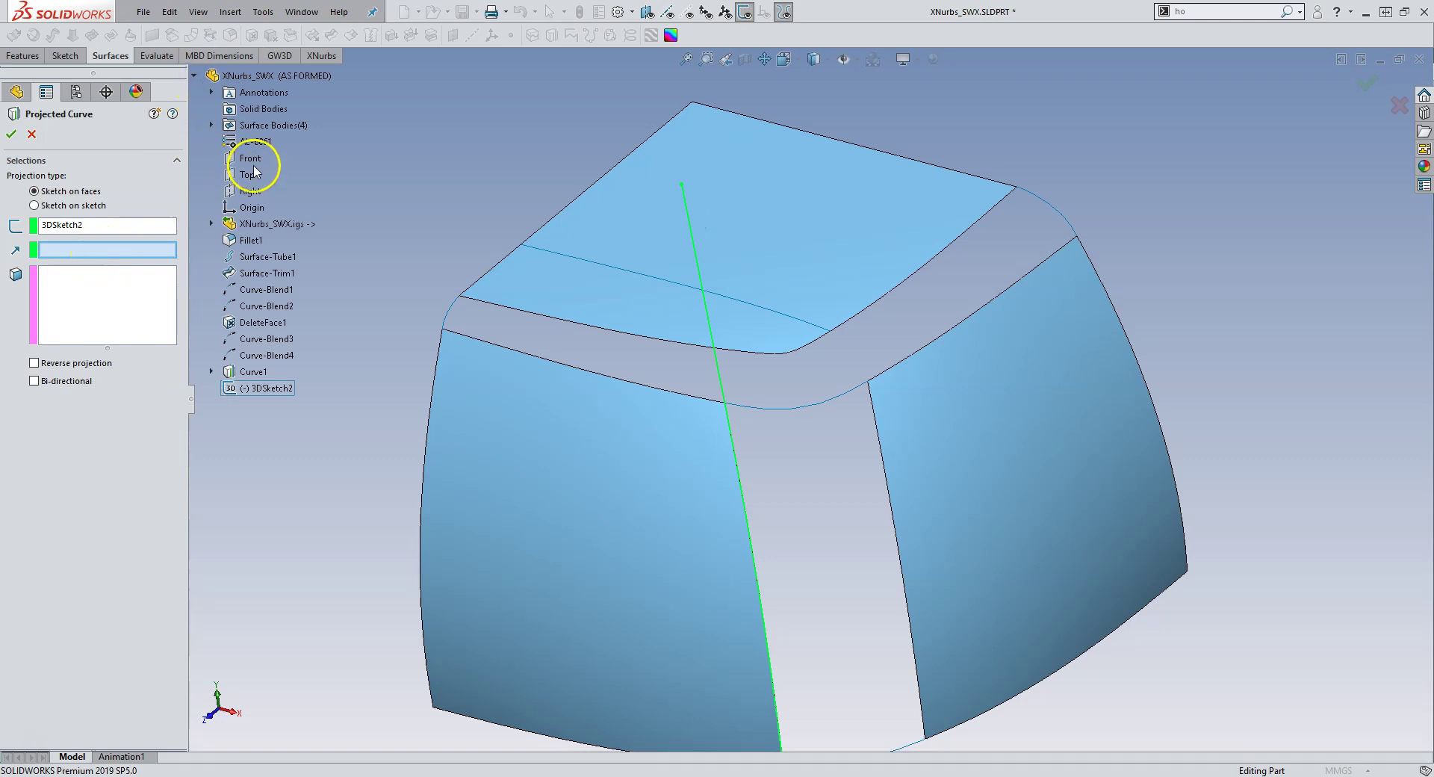
pyautogui.click(250, 157)
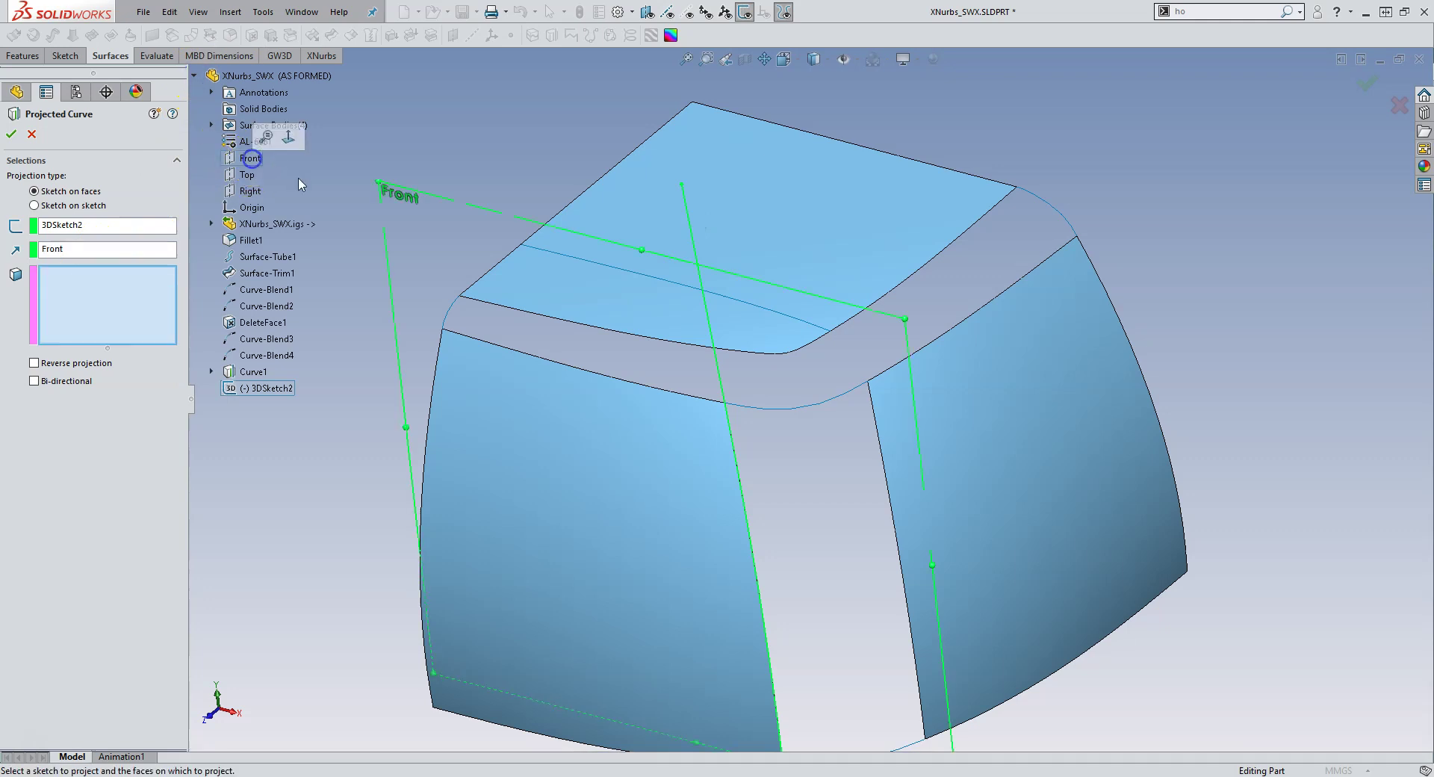
pyautogui.click(870, 222)
pyautogui.click(11, 135)
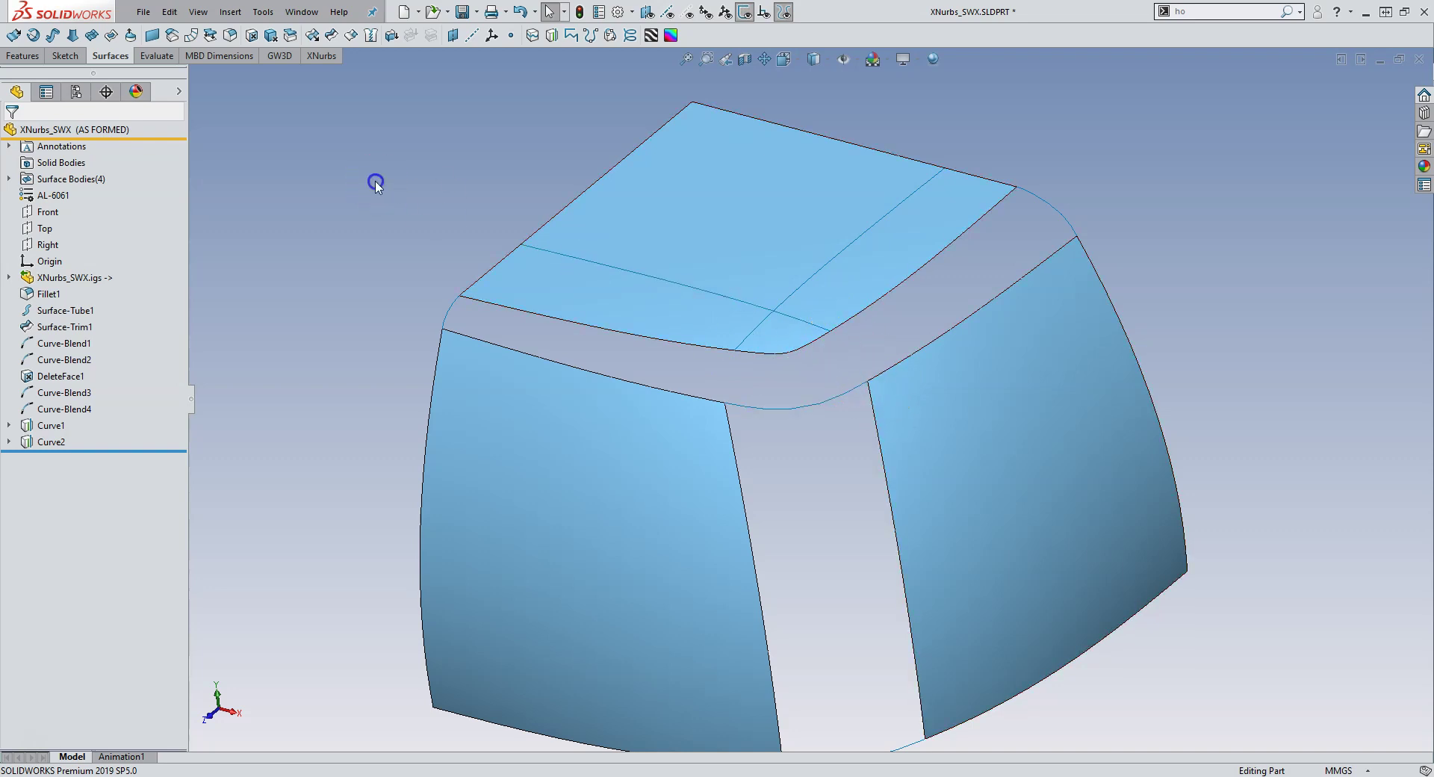
# Step: Blend the right vertical edge to Curve1 on the top face
pyautogui.click(277, 56)
pyautogui.click(680, 36)
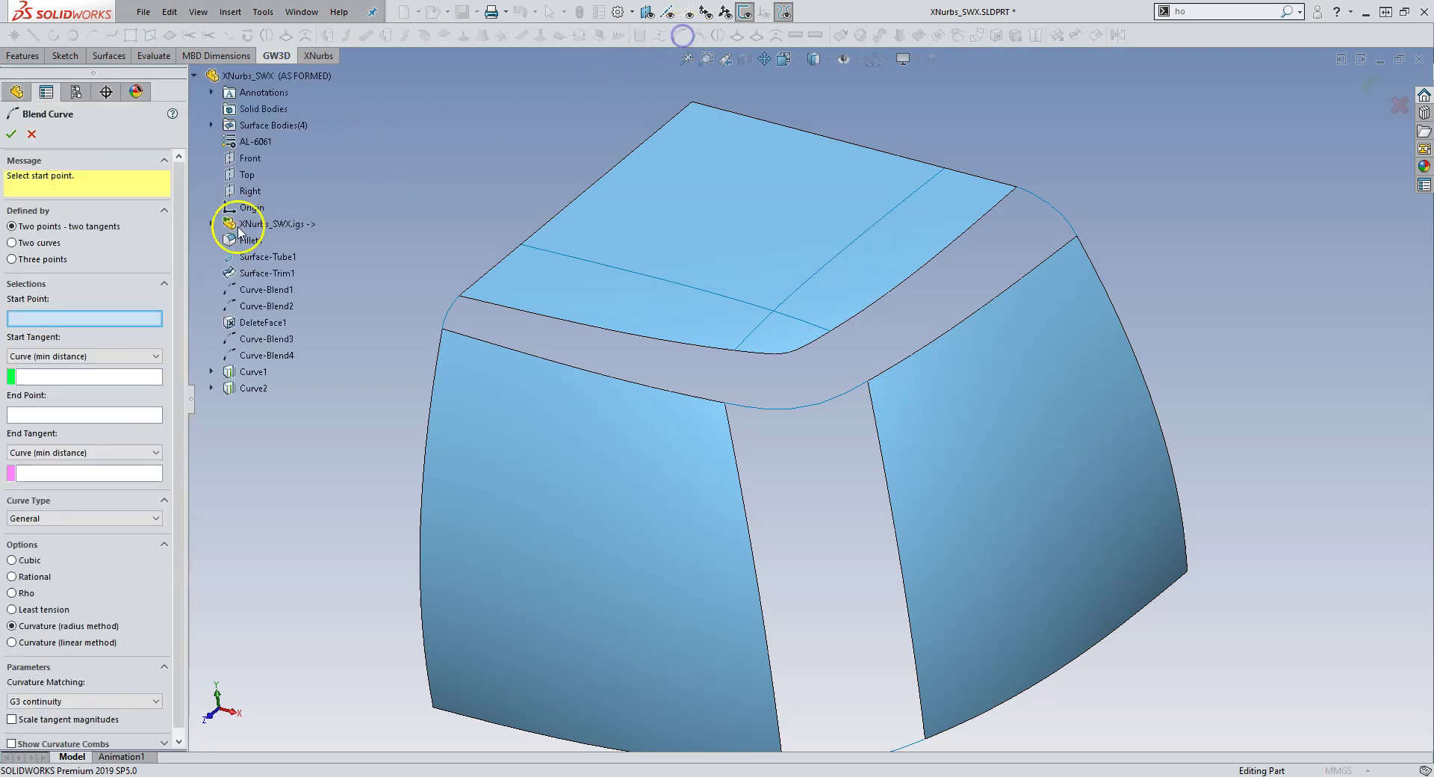
pyautogui.click(51, 242)
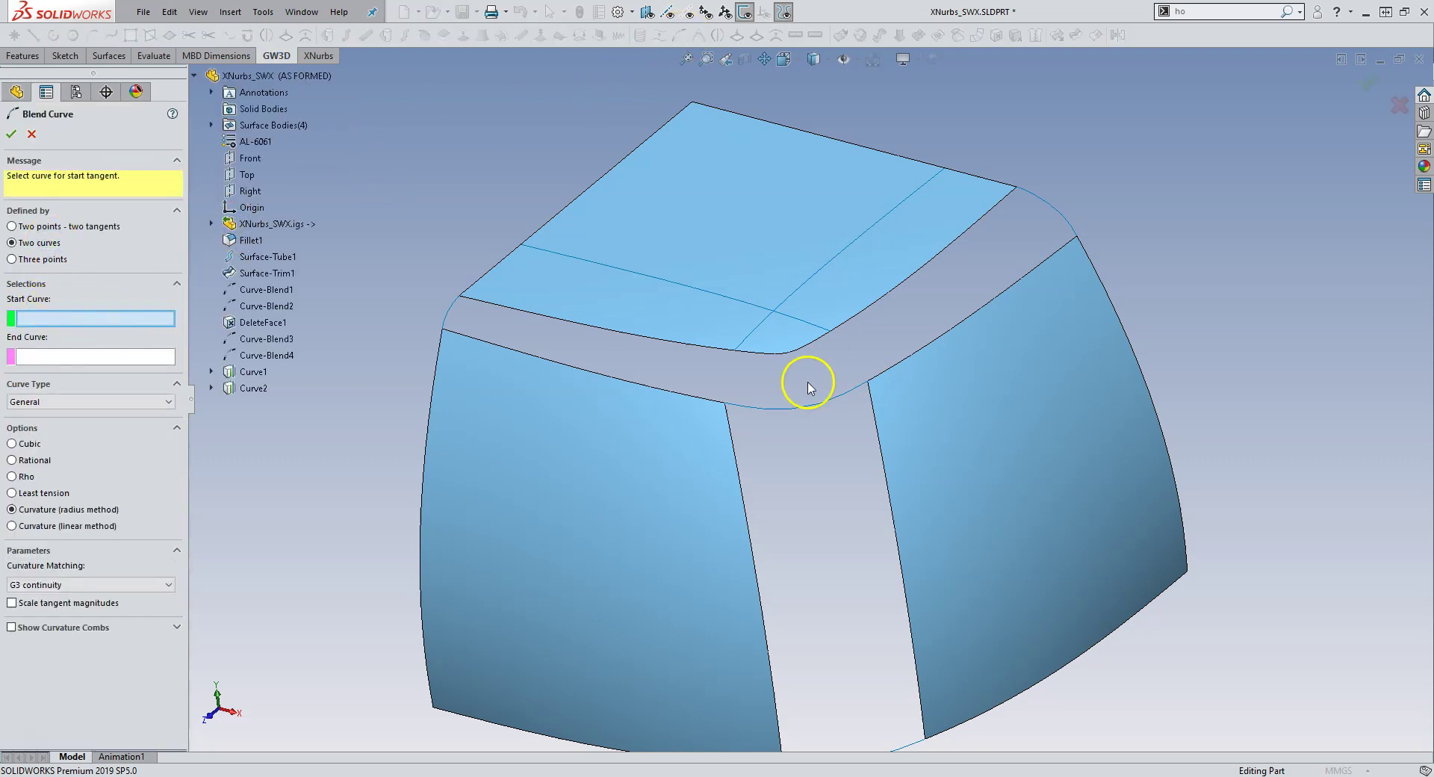
pyautogui.click(871, 400)
pyautogui.click(803, 320)
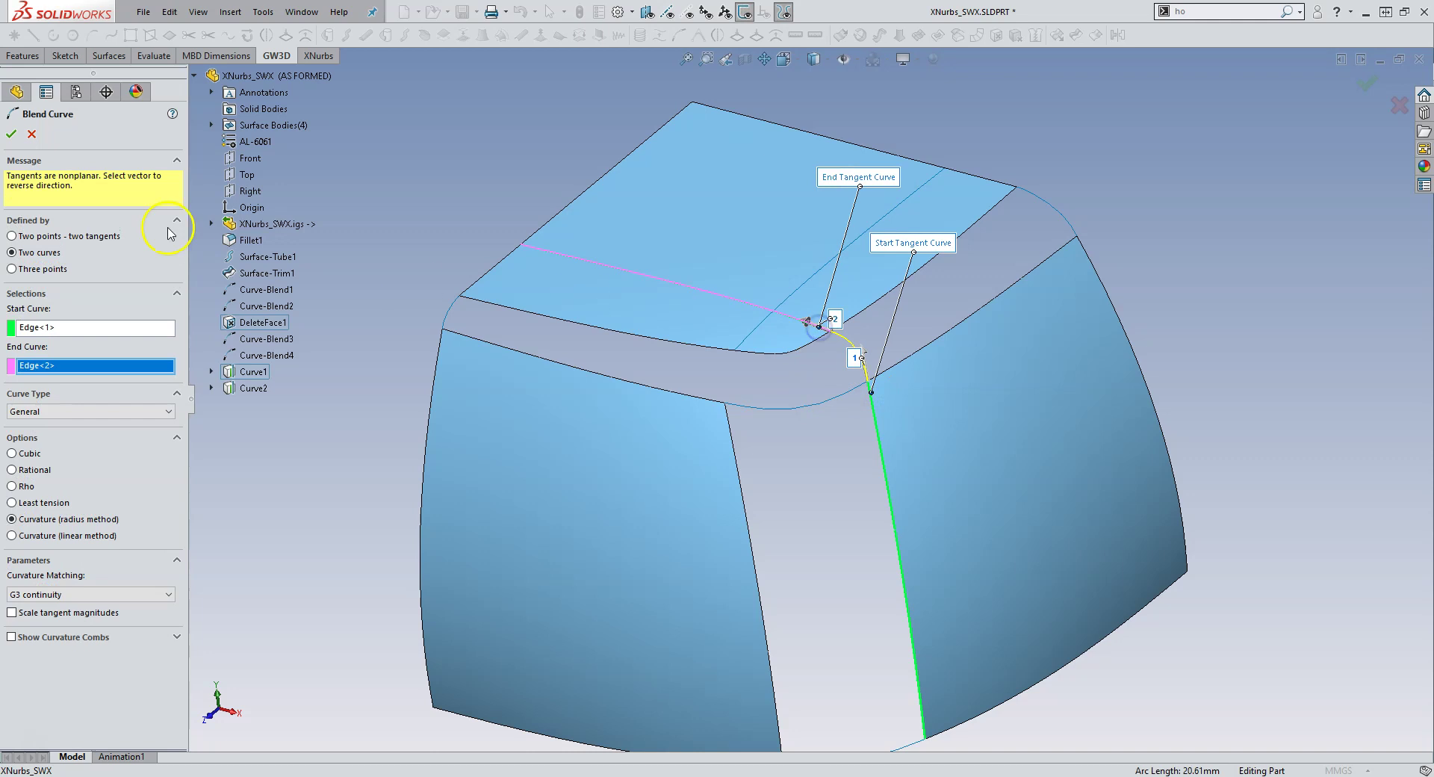
pyautogui.click(11, 134)
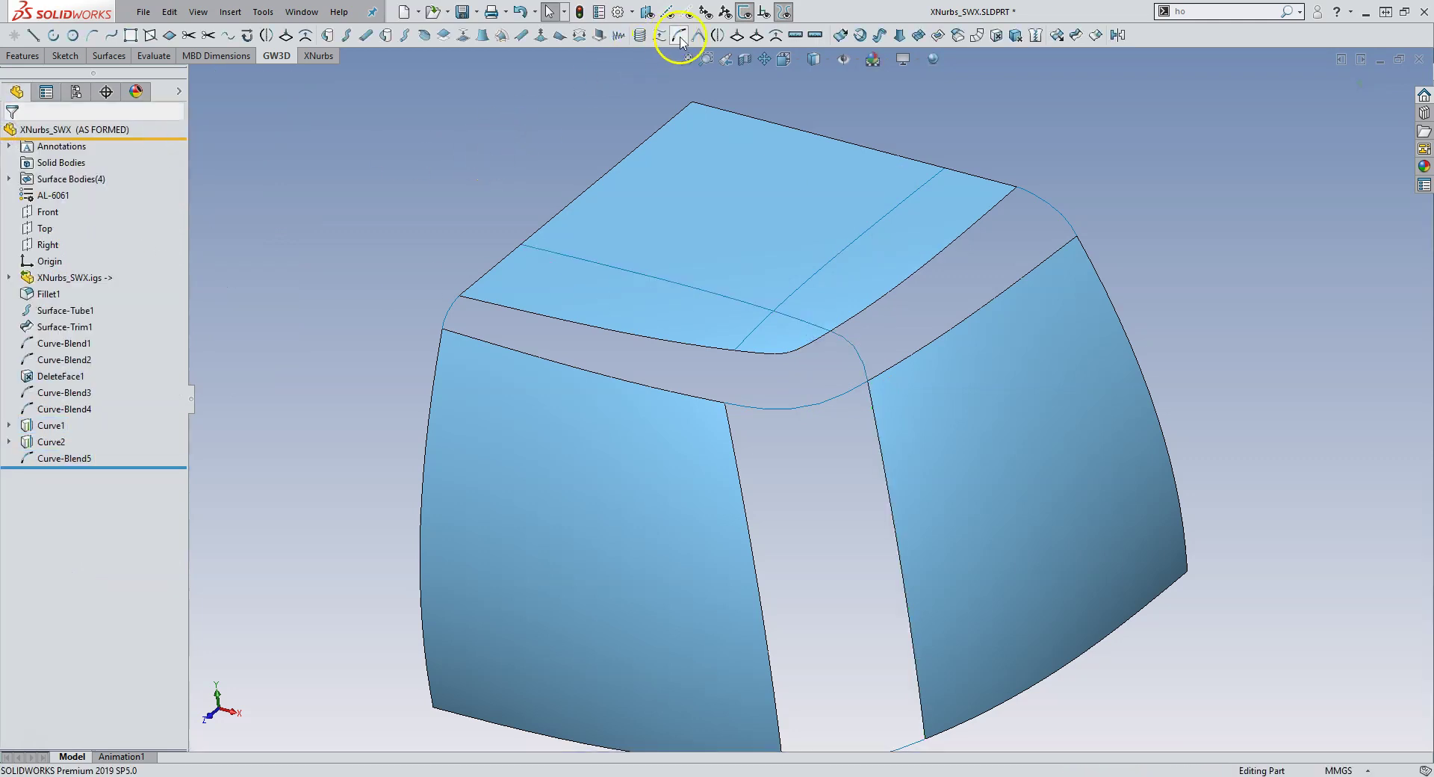
# Step: Blend the left vertical edge to Curve2
pyautogui.click(680, 35)
pyautogui.click(43, 243)
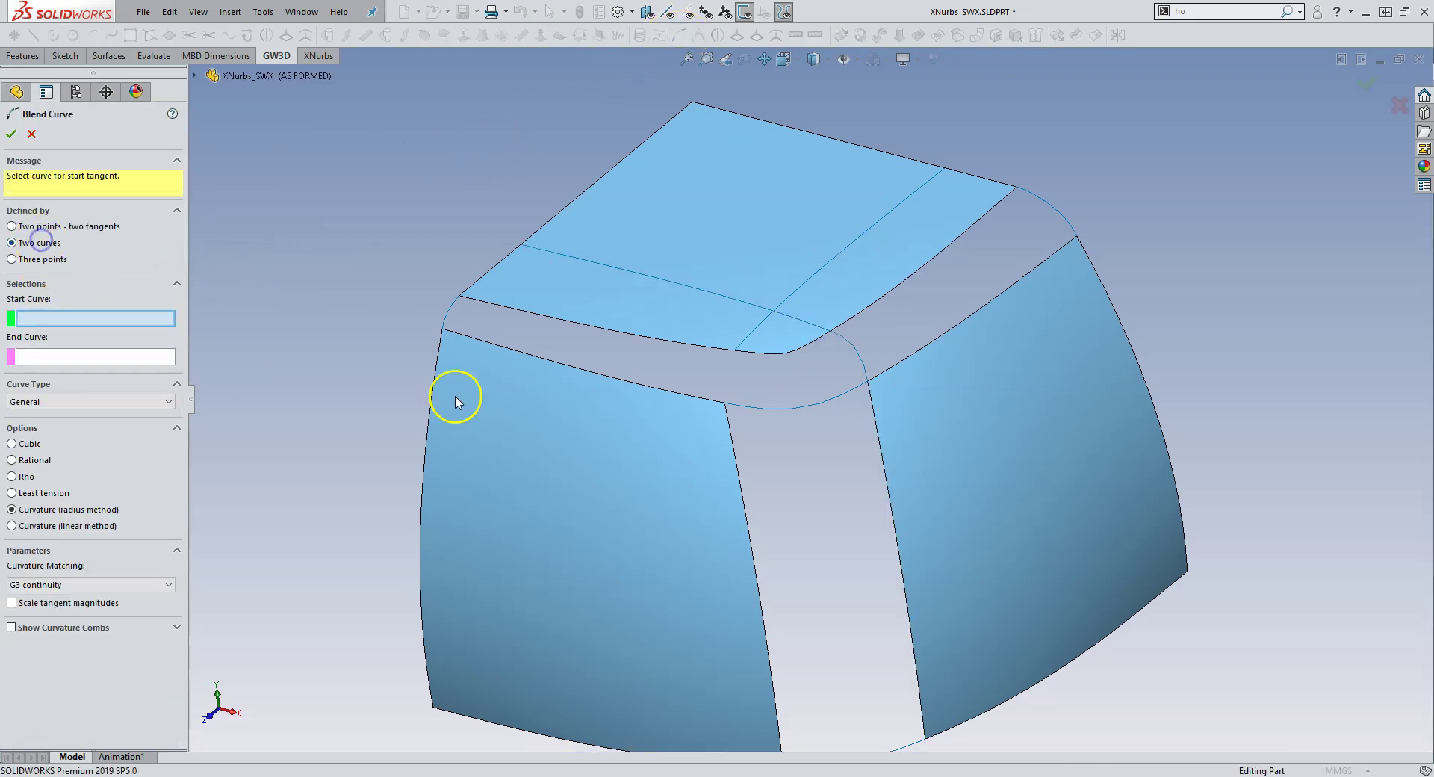
pyautogui.click(726, 414)
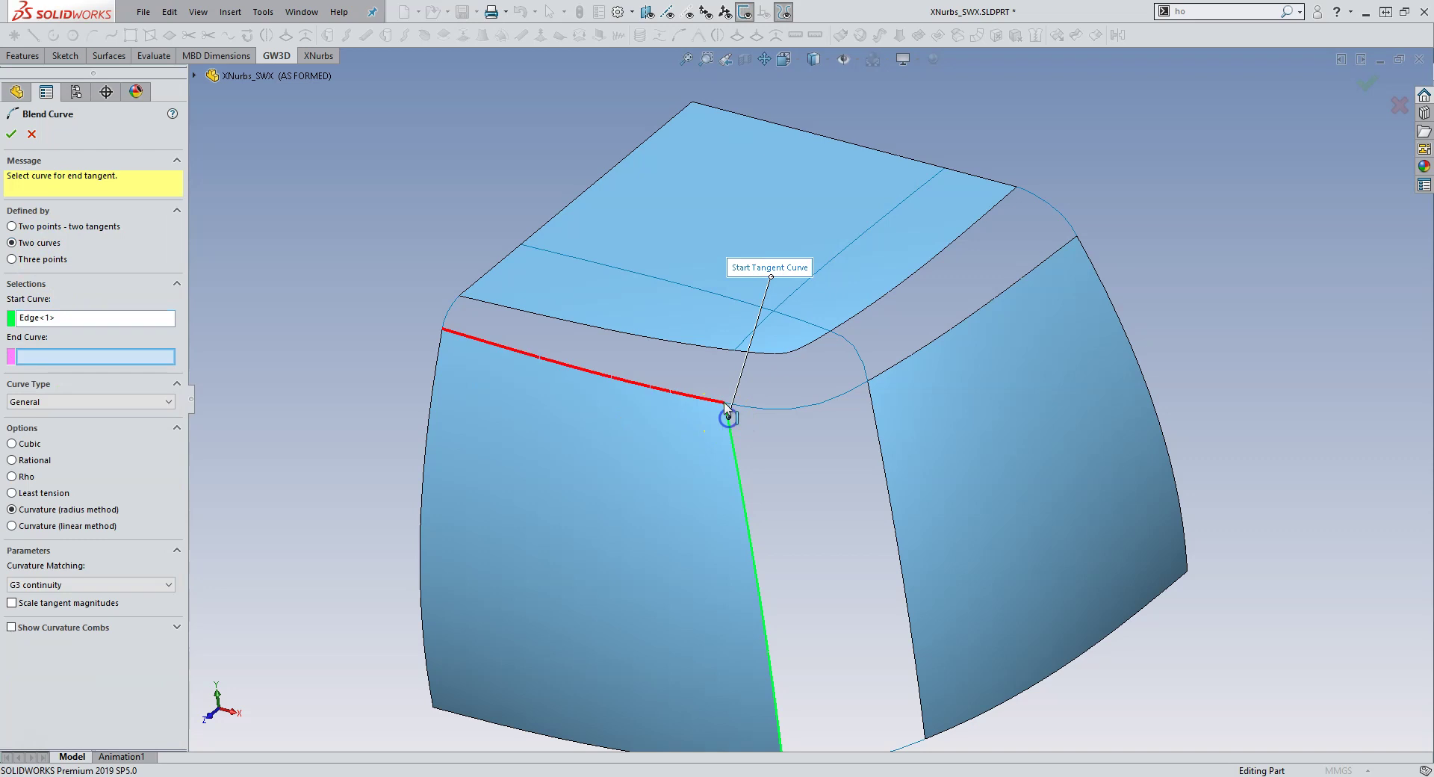
pyautogui.click(742, 344)
pyautogui.click(31, 136)
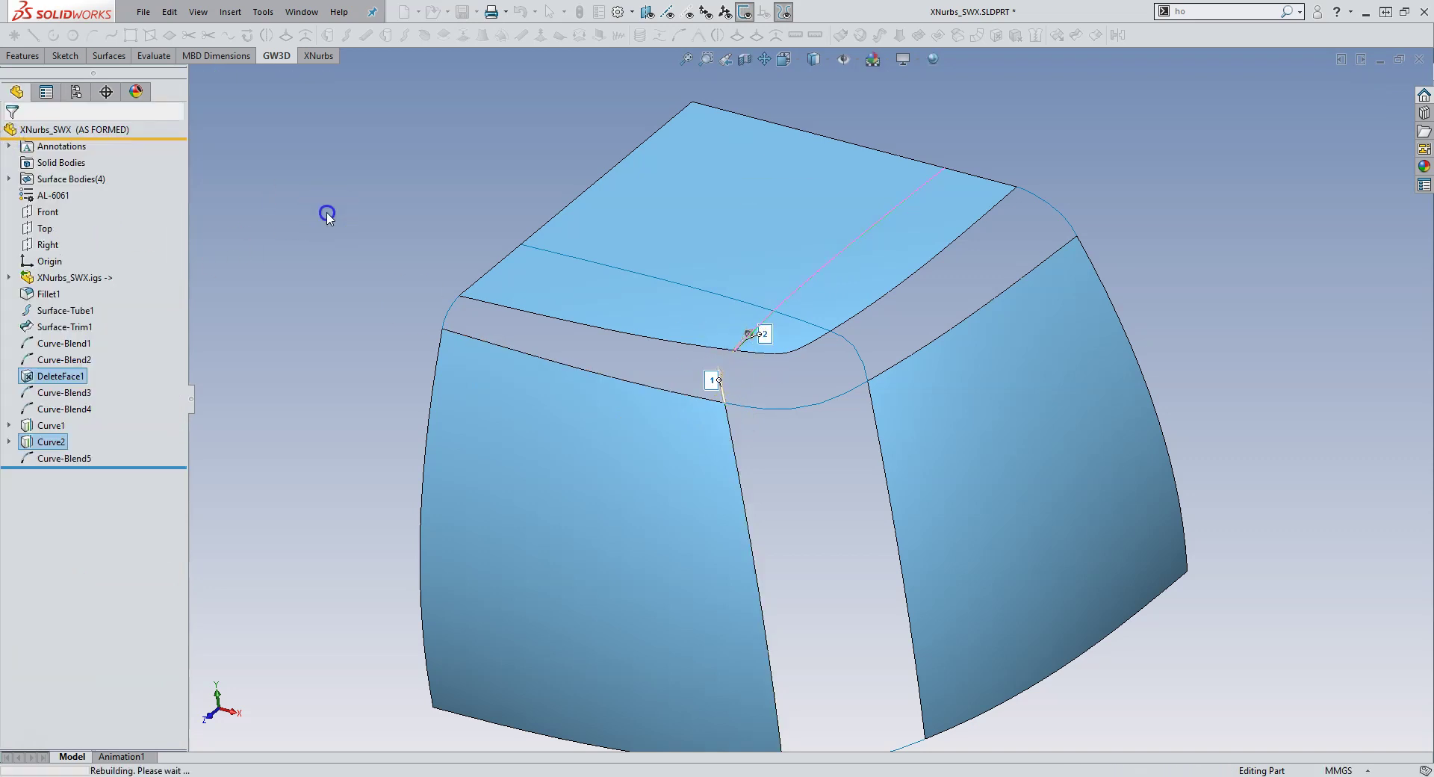
pyautogui.scroll(-3, 776, 358)
# Step: Reorient the view and select the keycap's top face for the fence surface
pyautogui.moveTo(798, 360); pyautogui.dragTo(806, 448, button='middle')
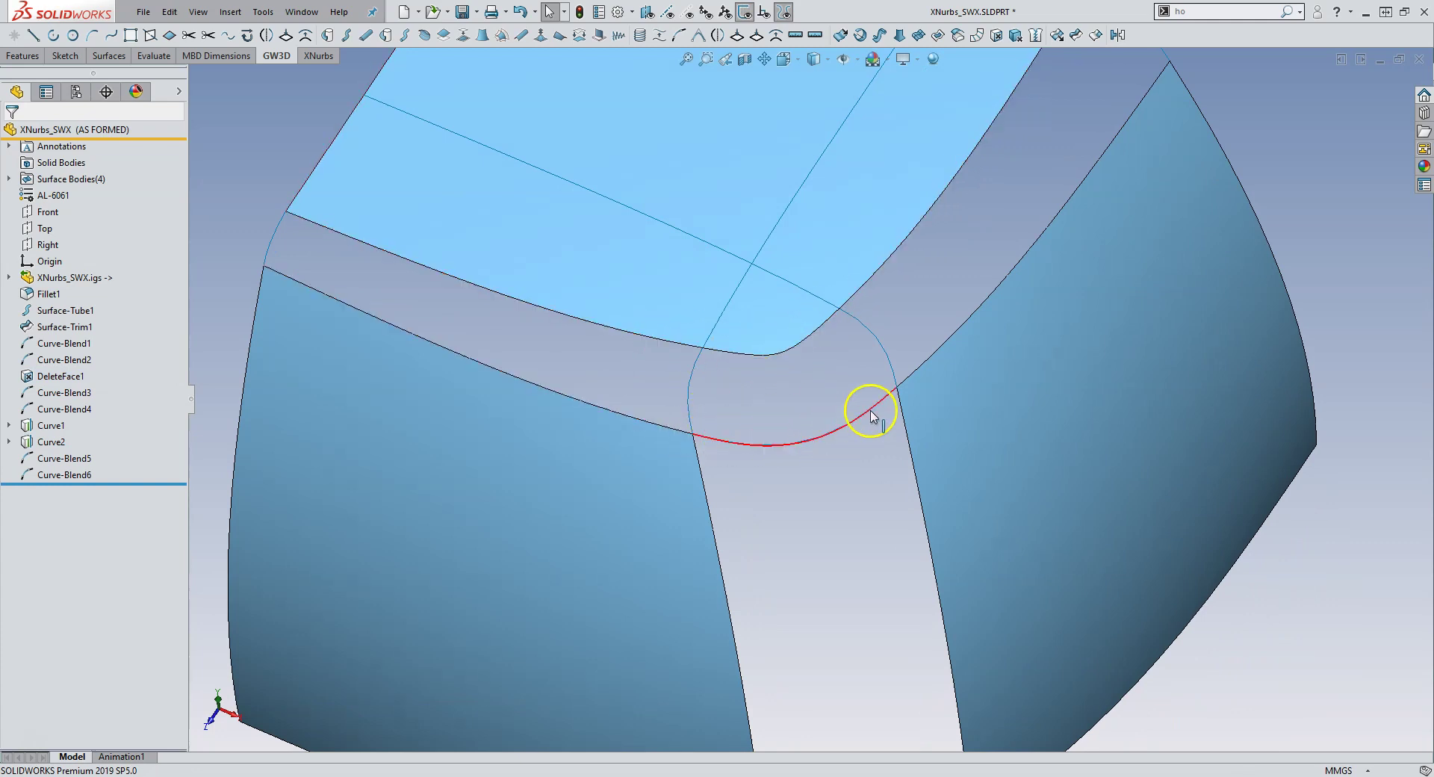
pyautogui.click(793, 335)
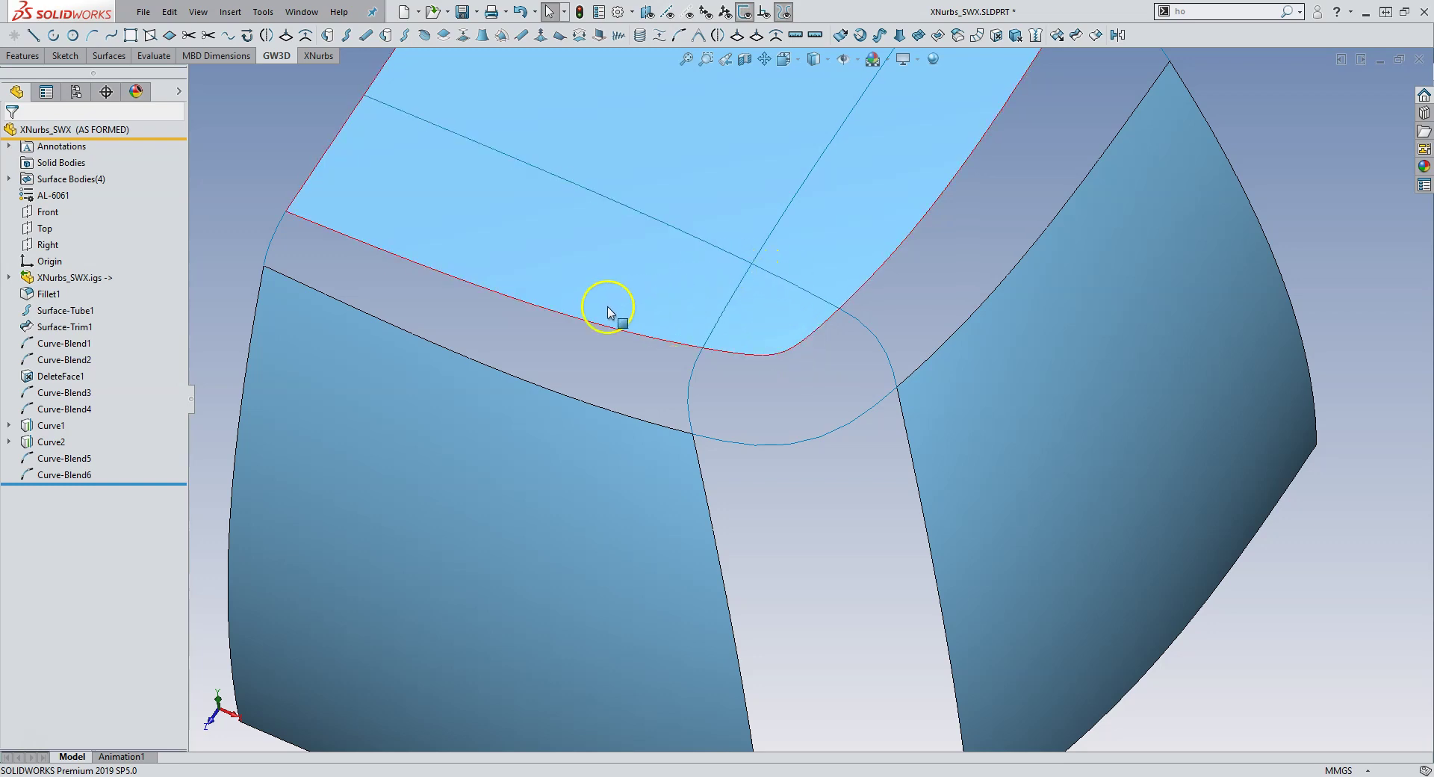
pyautogui.scroll(2, 791, 355)
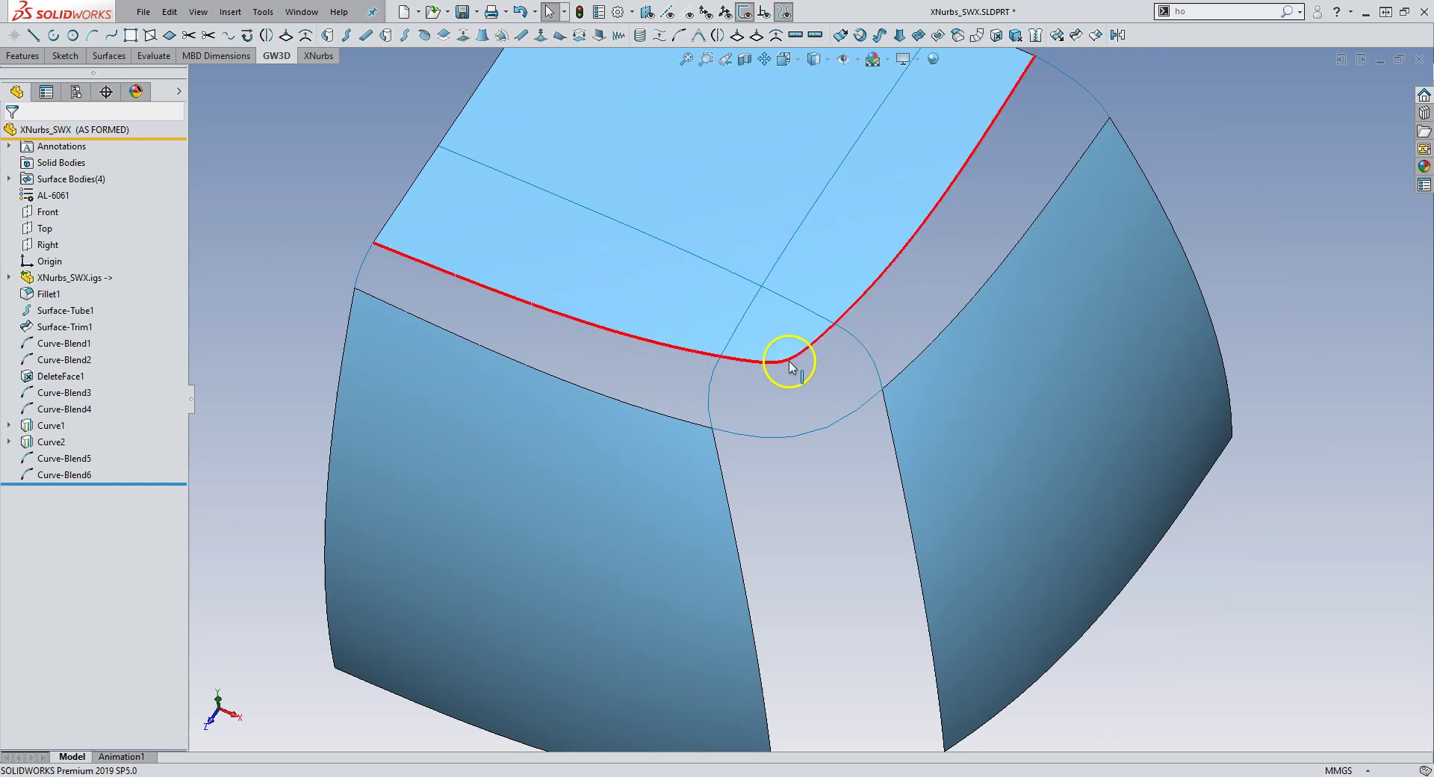
pyautogui.scroll(2, 790, 329)
pyautogui.scroll(-2, 812, 329)
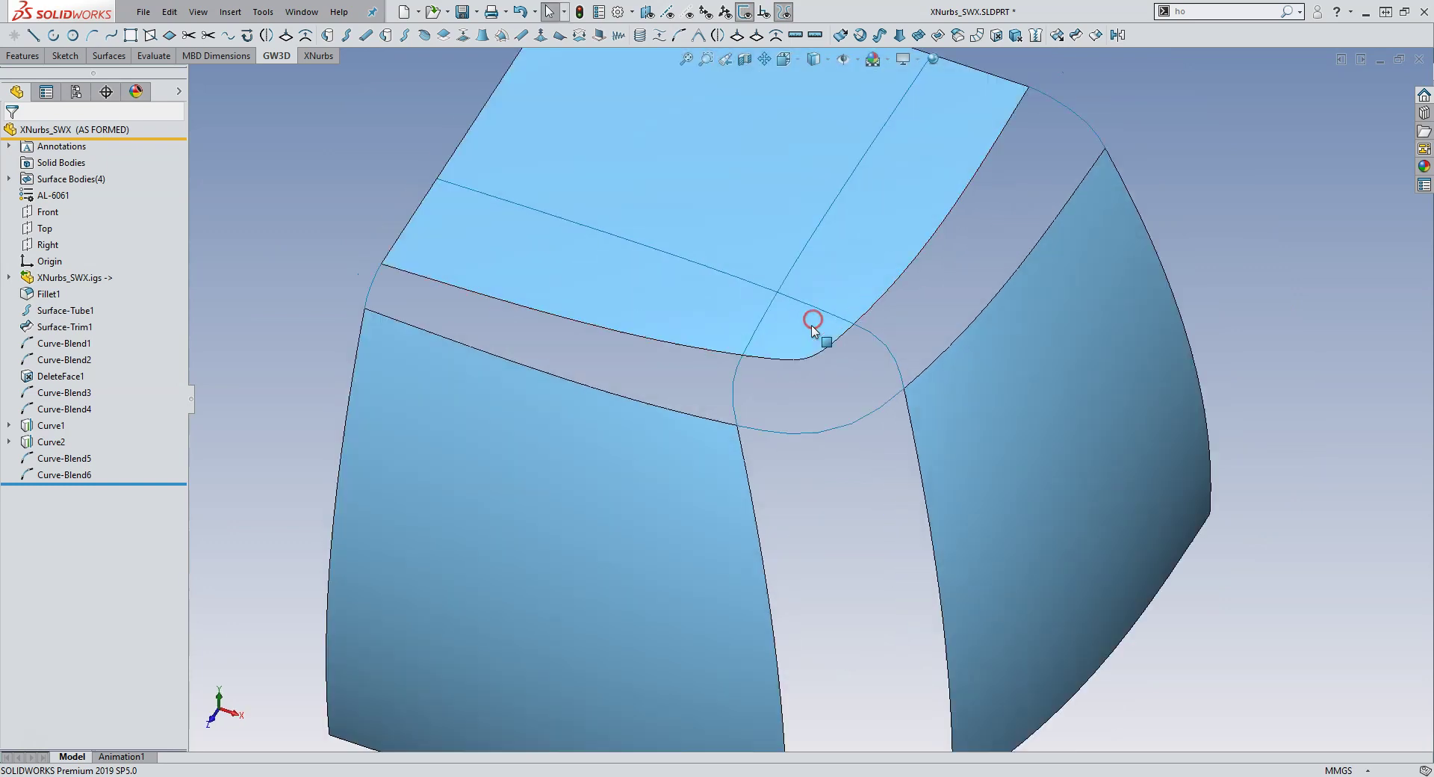
pyautogui.click(732, 312)
# Step: Create a 1 mm fence surface along the curved front edge of the top face
pyautogui.click(600, 36)
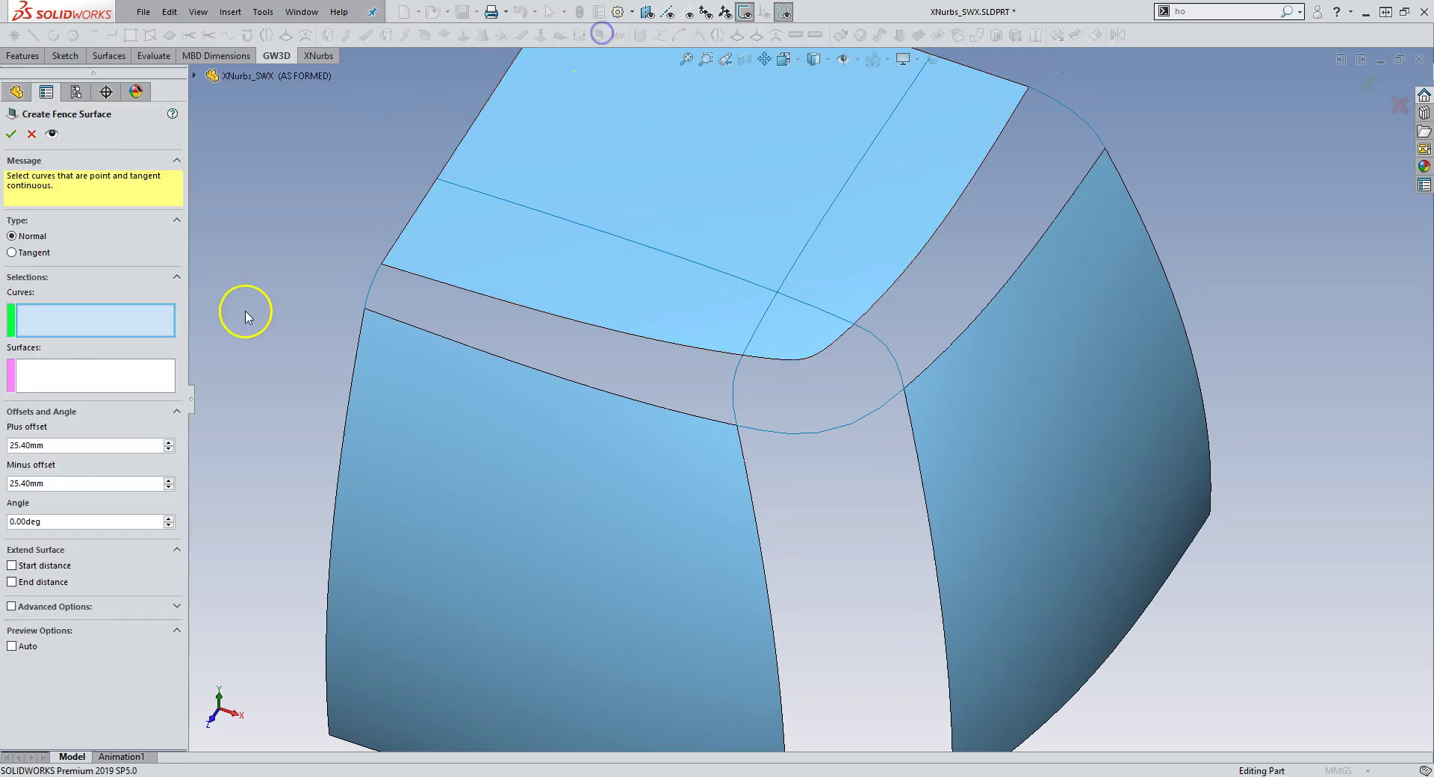
pyautogui.click(638, 338)
pyautogui.click(171, 365)
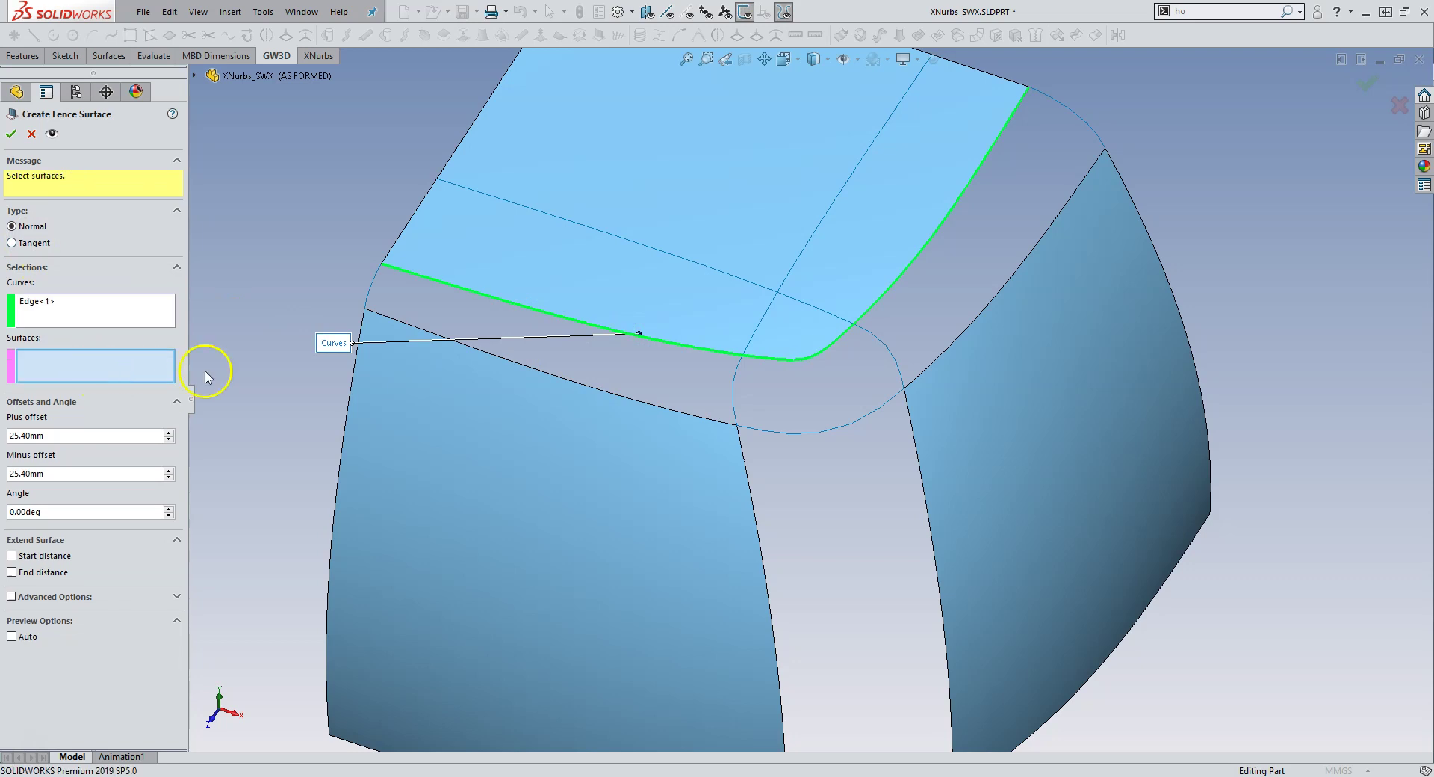
pyautogui.click(606, 312)
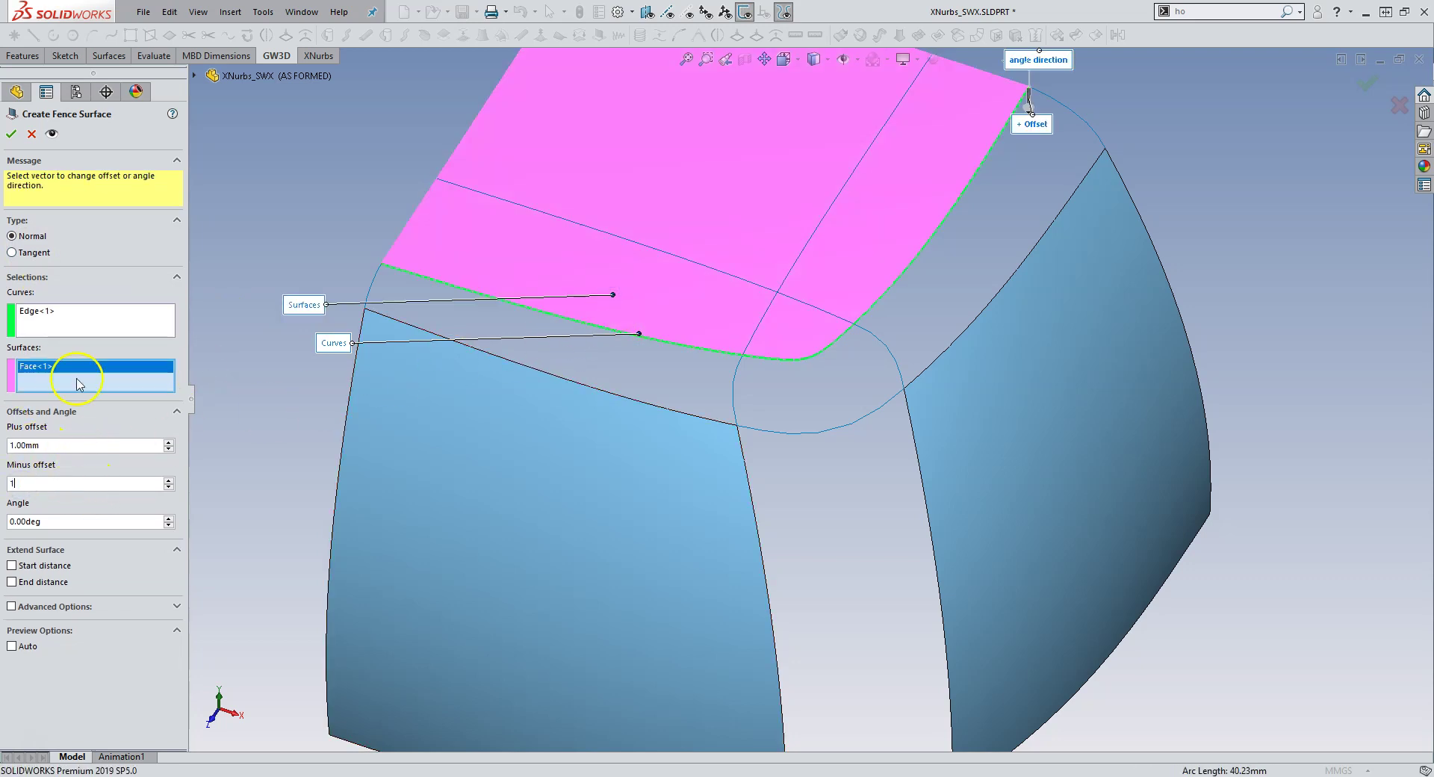
pyautogui.click(53, 135)
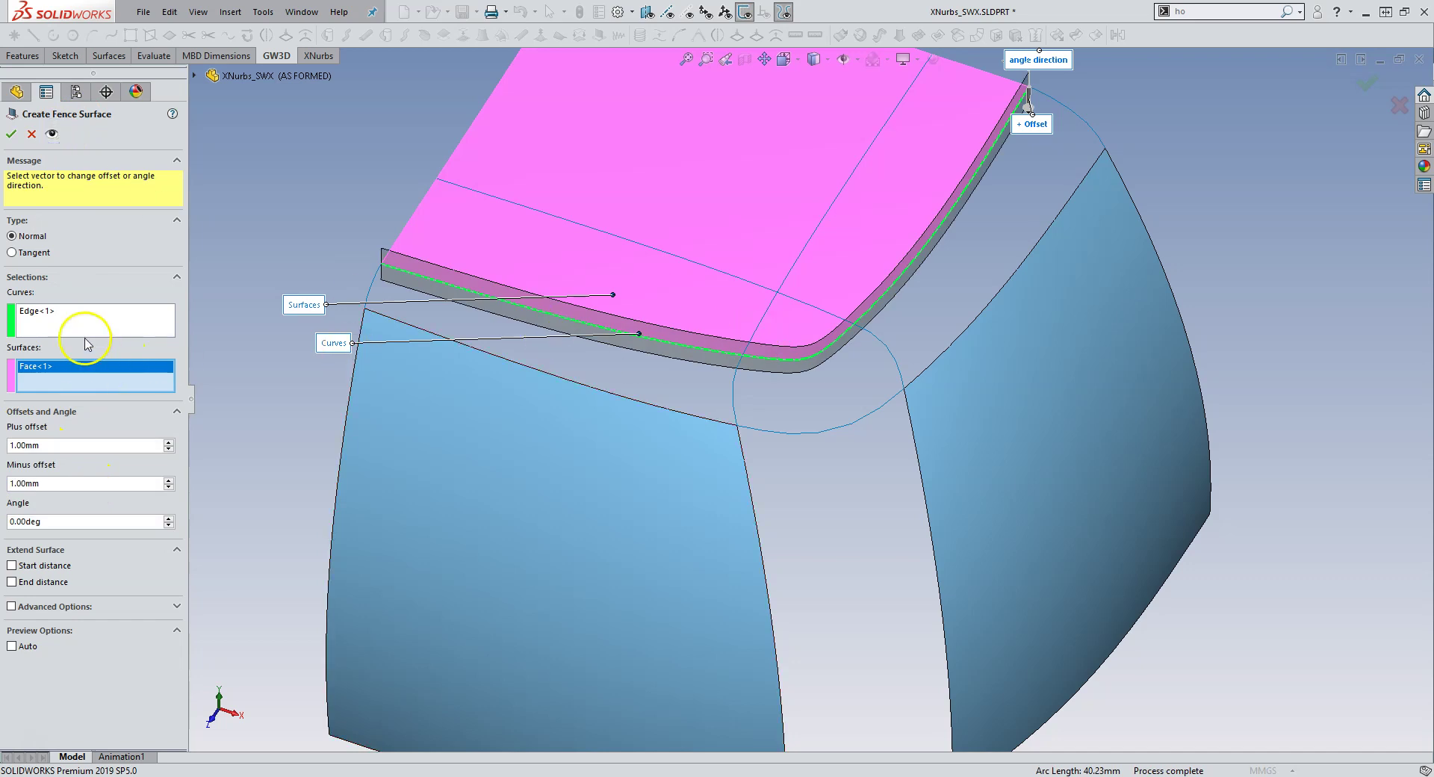
pyautogui.click(11, 134)
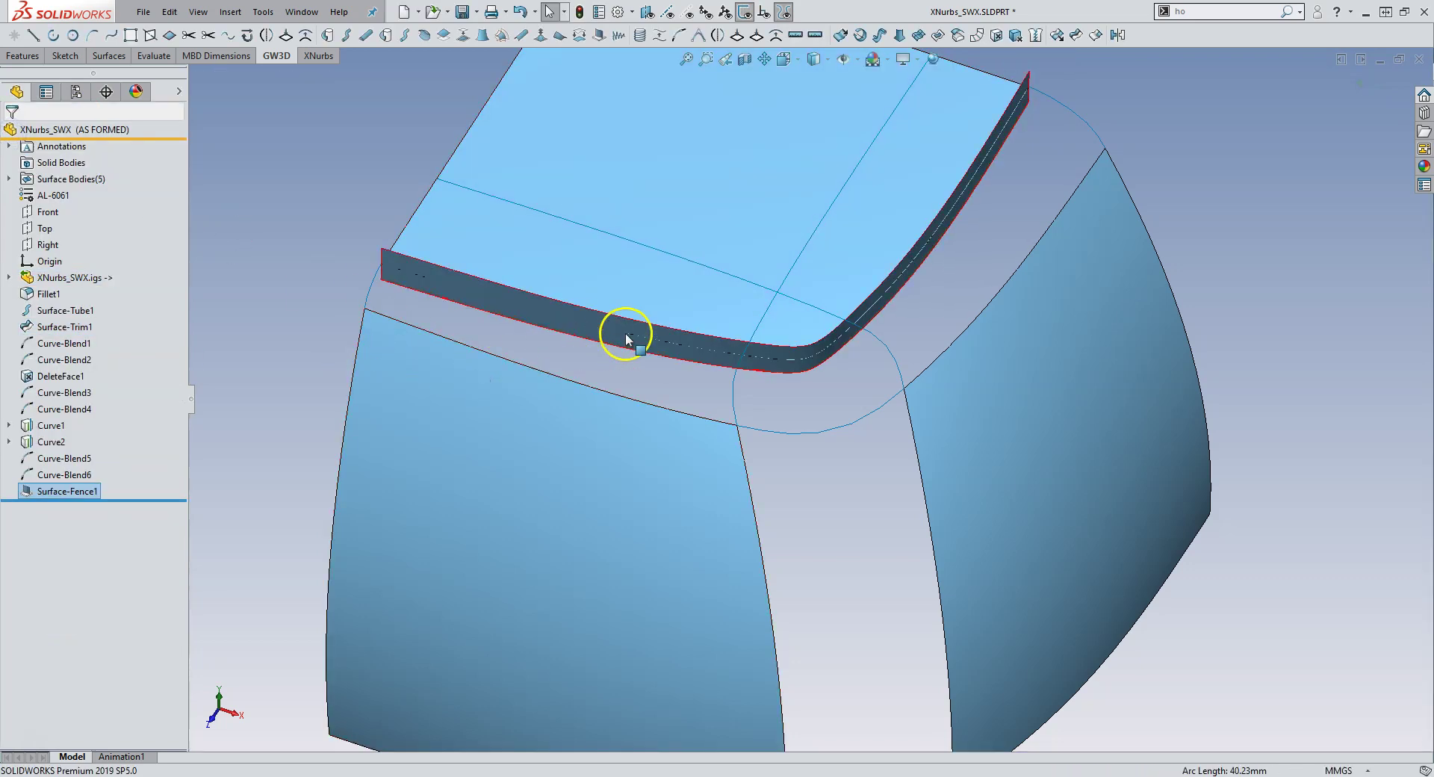
# Step: Add a second fence surface along the diagonal line across the top face
pyautogui.click(296, 170)
pyautogui.click(598, 36)
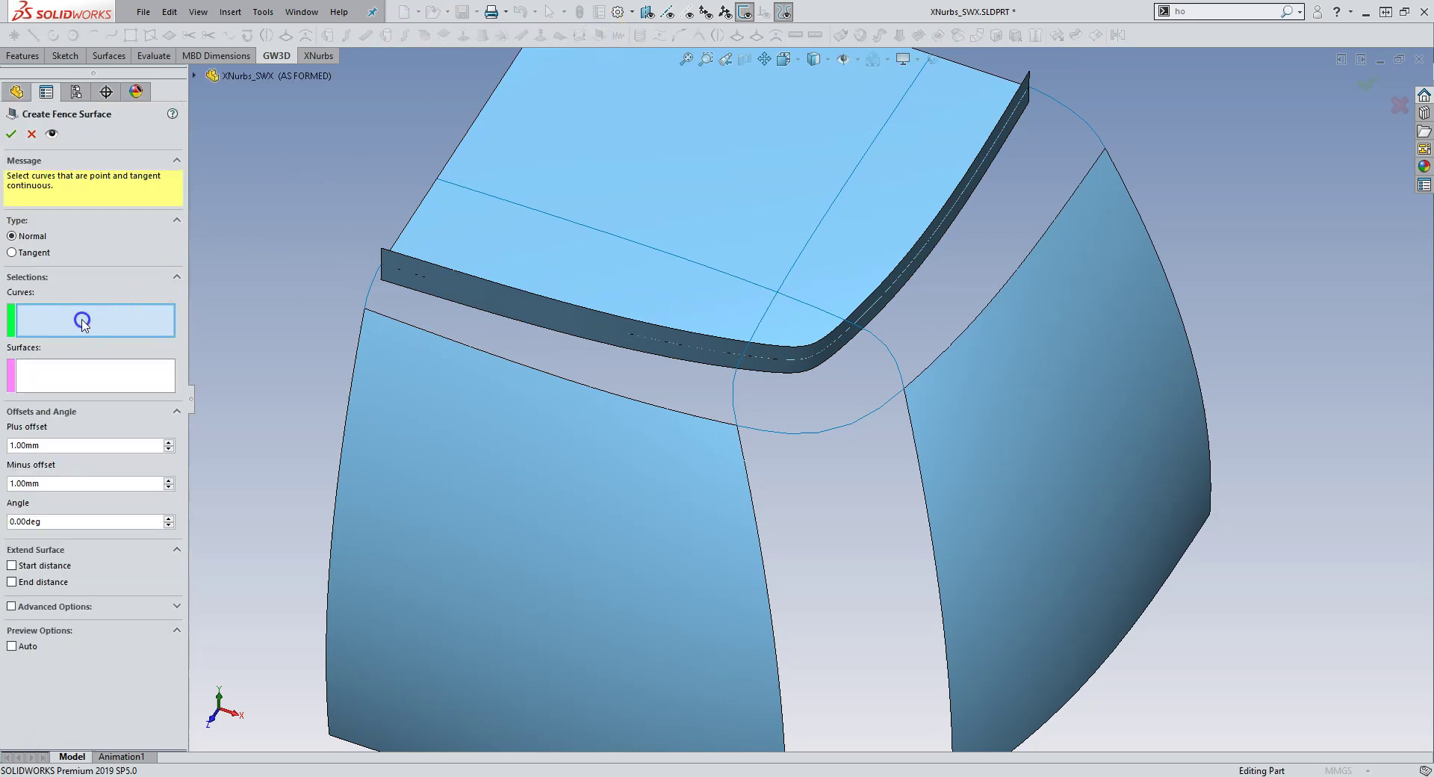
pyautogui.click(772, 310)
pyautogui.click(608, 283)
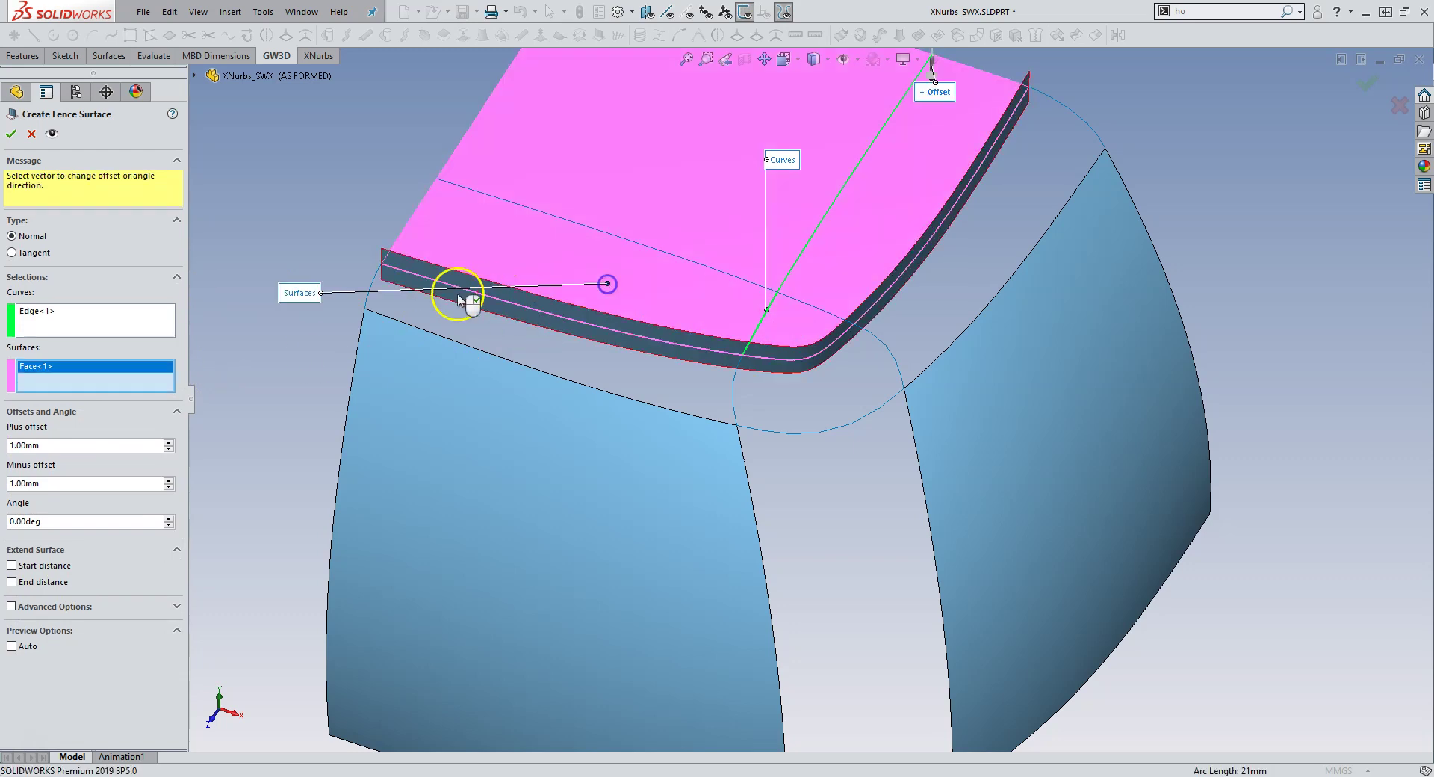
pyautogui.click(11, 135)
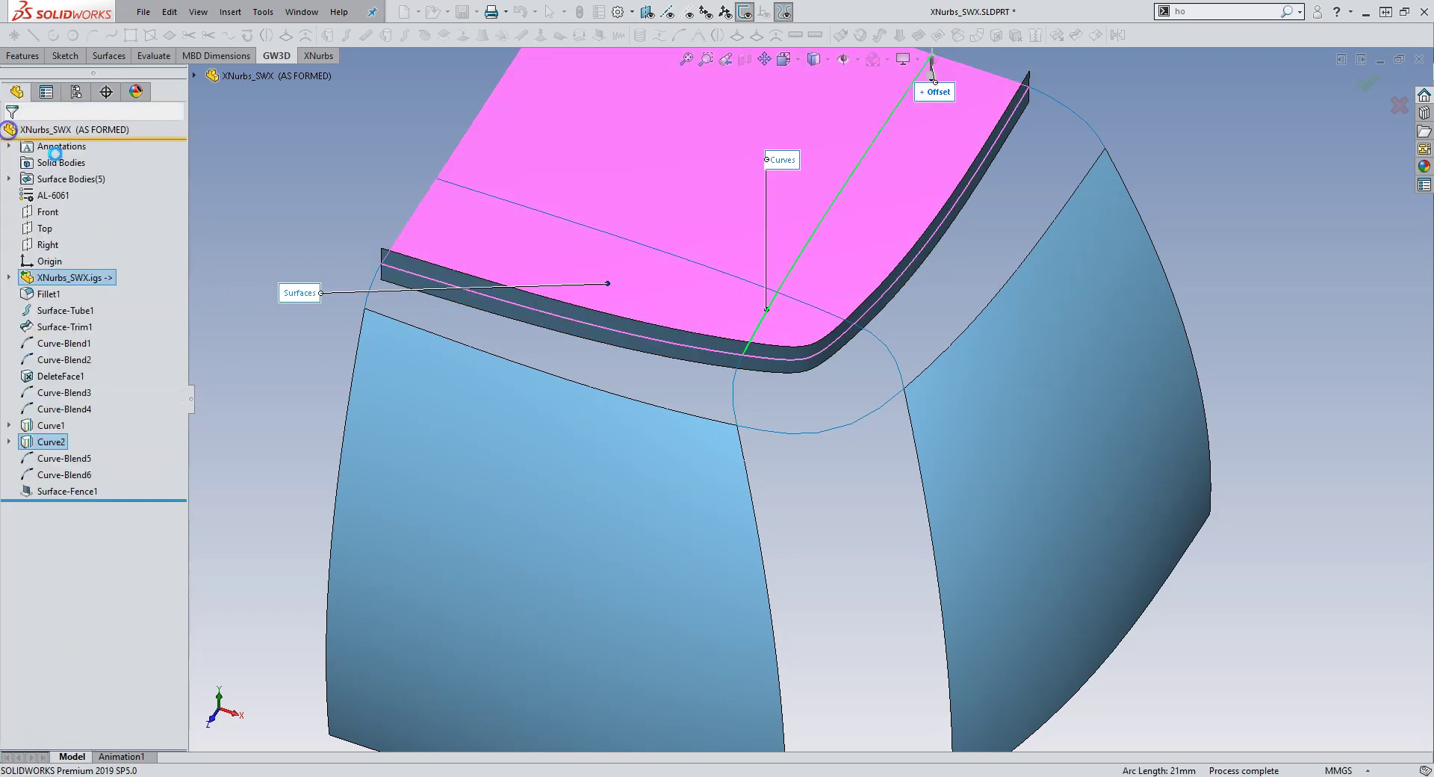
# Step: Add a third fence surface along the other crossing line on the top face
pyautogui.click(599, 36)
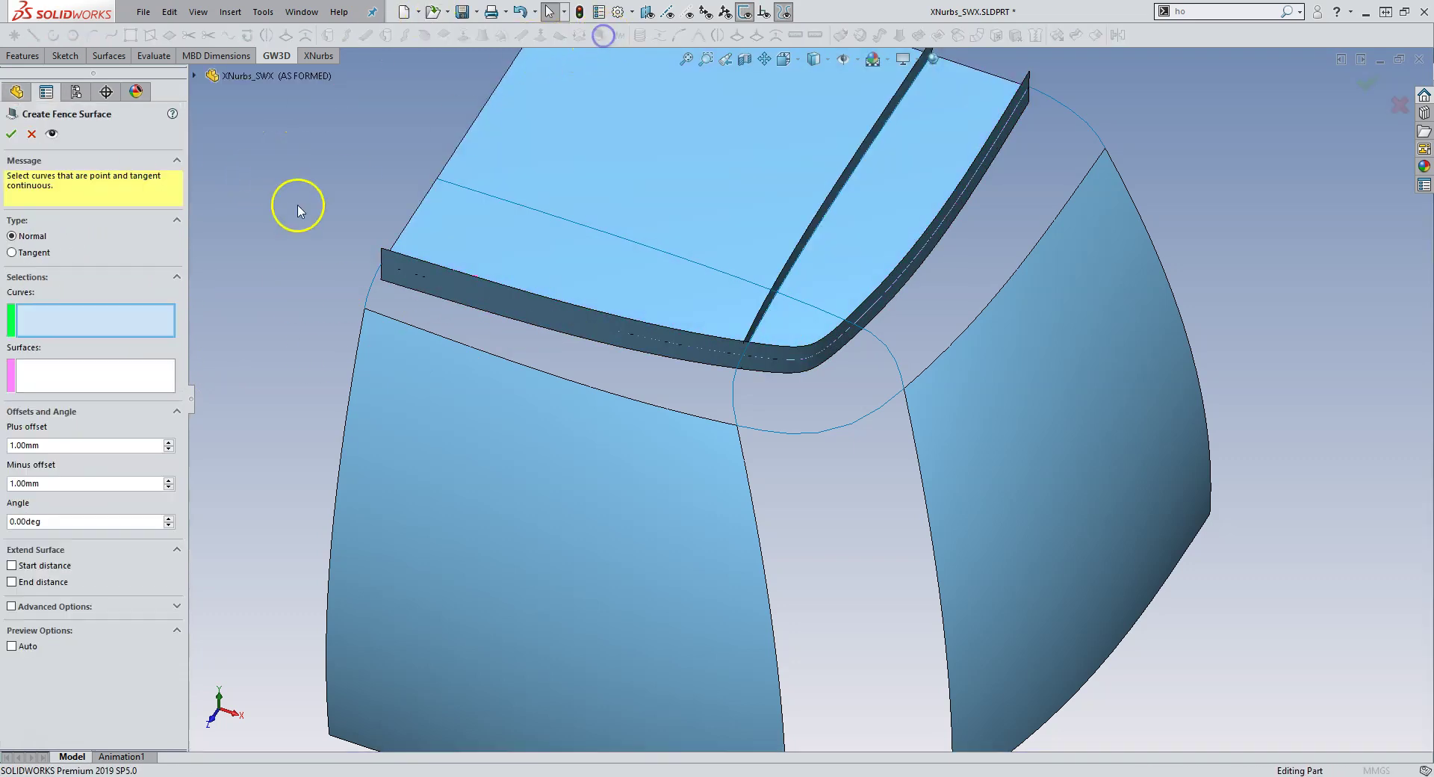
pyautogui.click(598, 233)
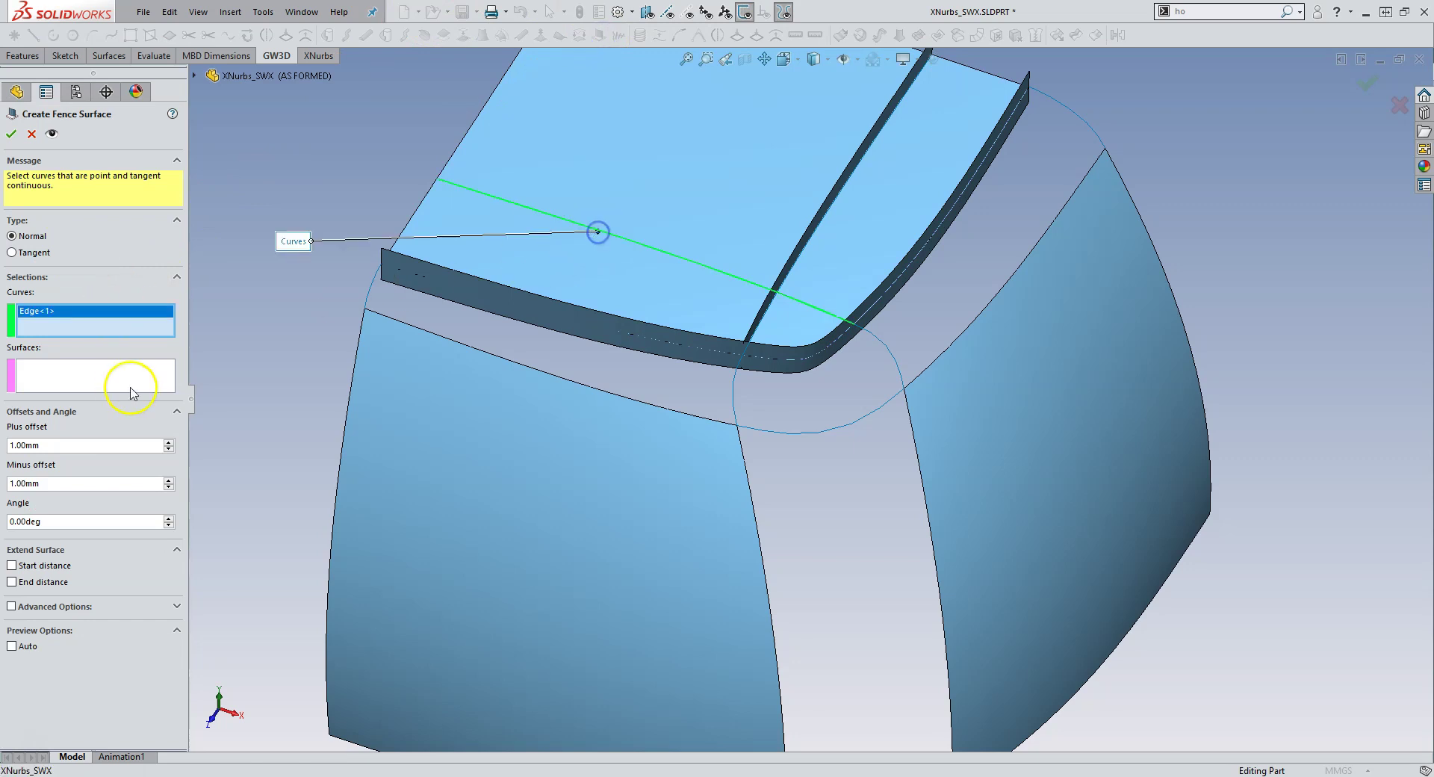
pyautogui.click(149, 381)
pyautogui.click(619, 283)
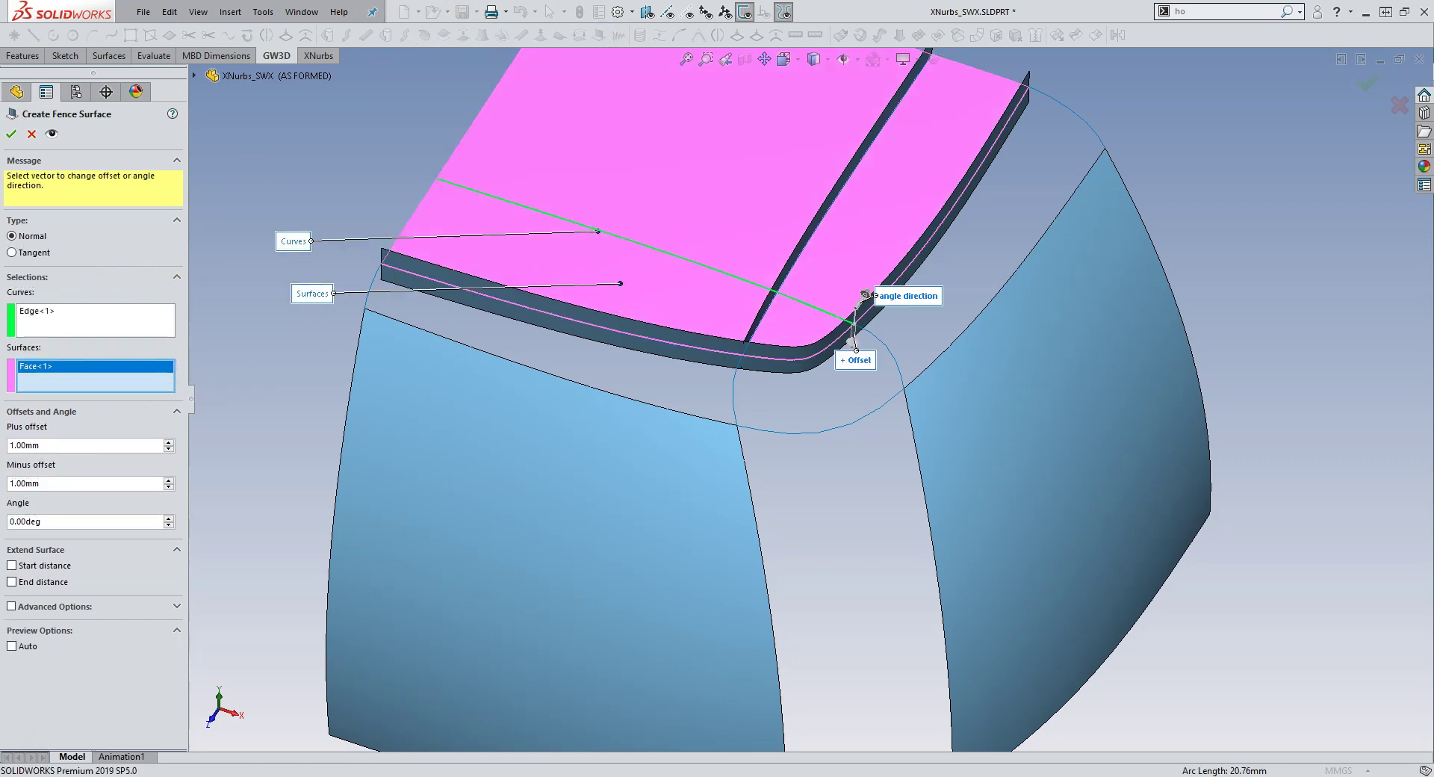
pyautogui.click(11, 134)
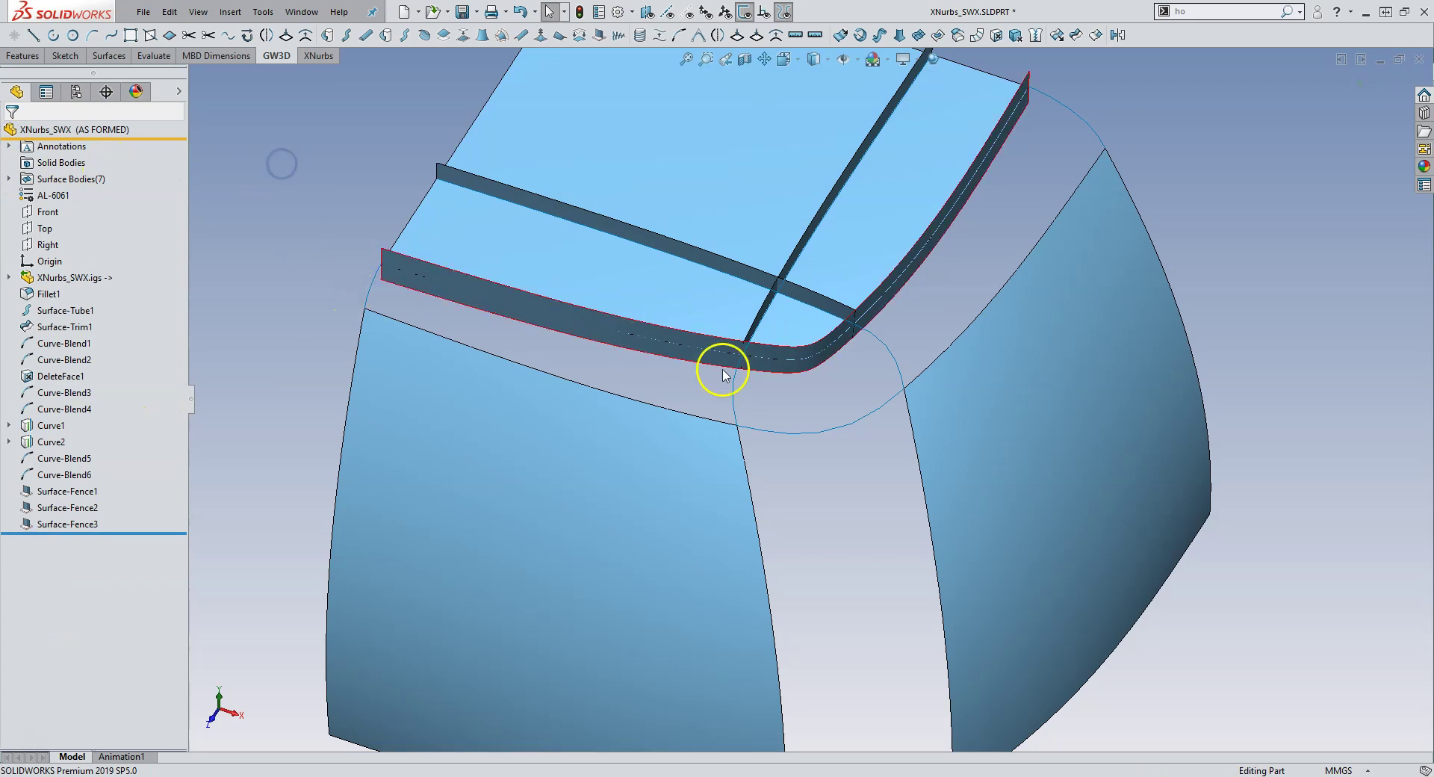
# Step: Hide the curved fence strip
pyautogui.scroll(-2, 909, 366)
pyautogui.scroll(-1, 910, 366)
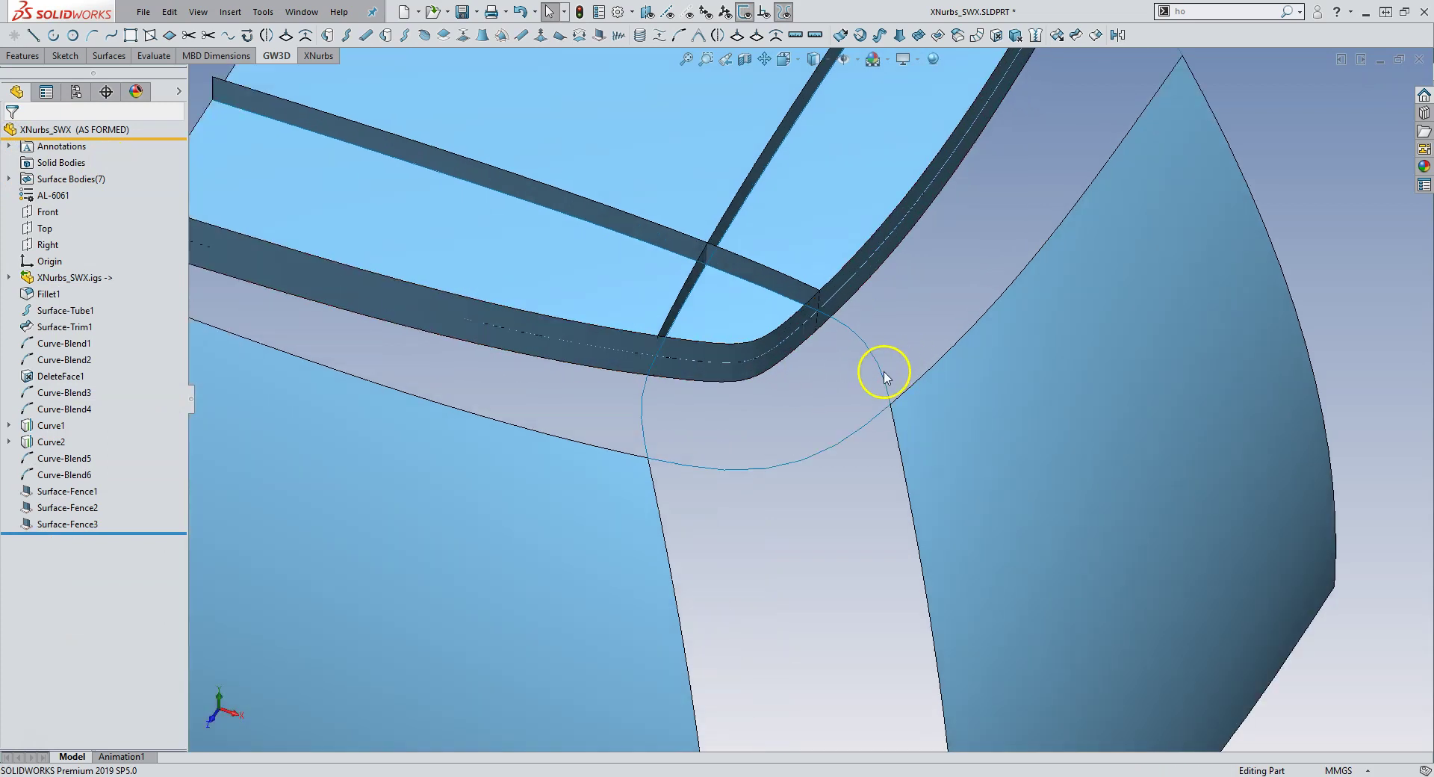
pyautogui.click(716, 373)
pyautogui.click(786, 331)
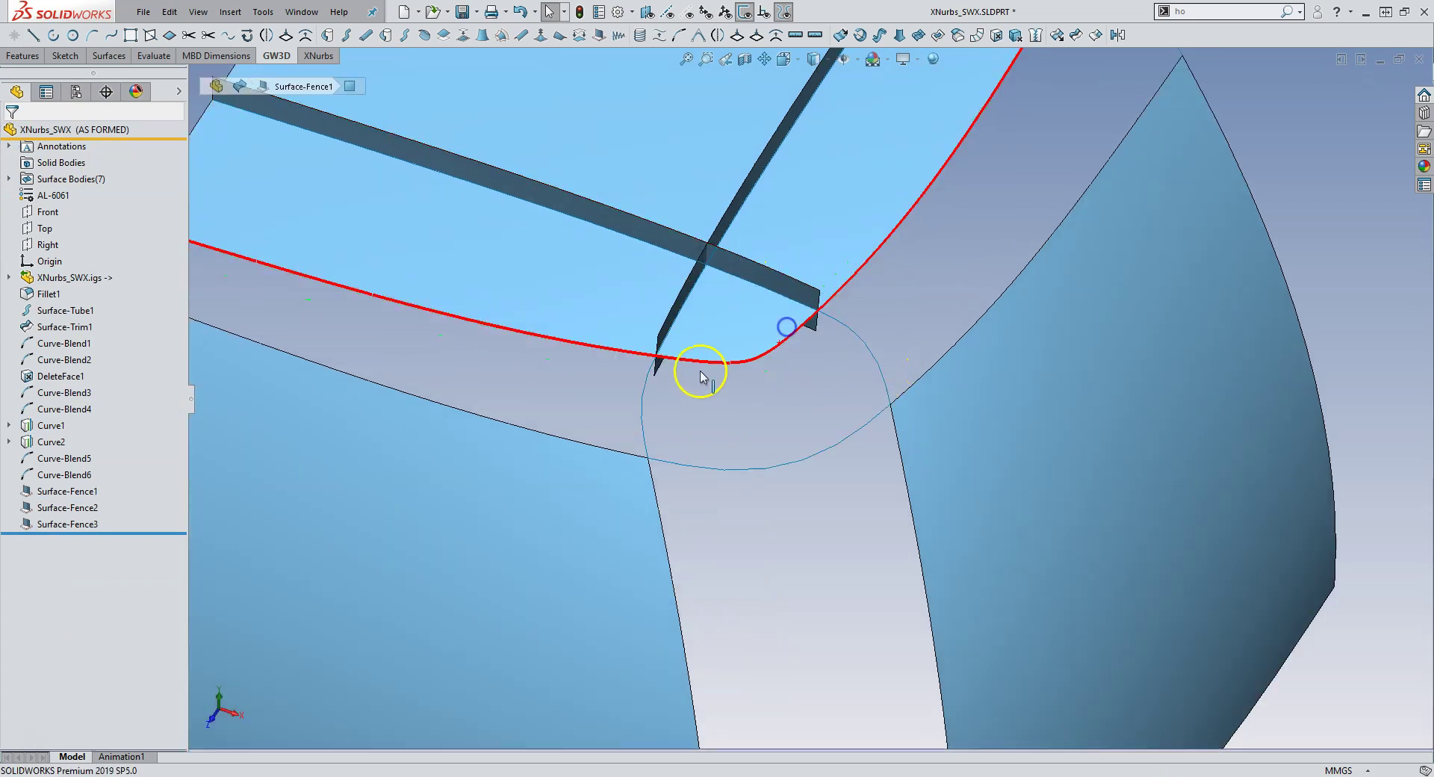
# Step: Extend the diagonal fence's lower end edge with Extend Surface
pyautogui.click(110, 56)
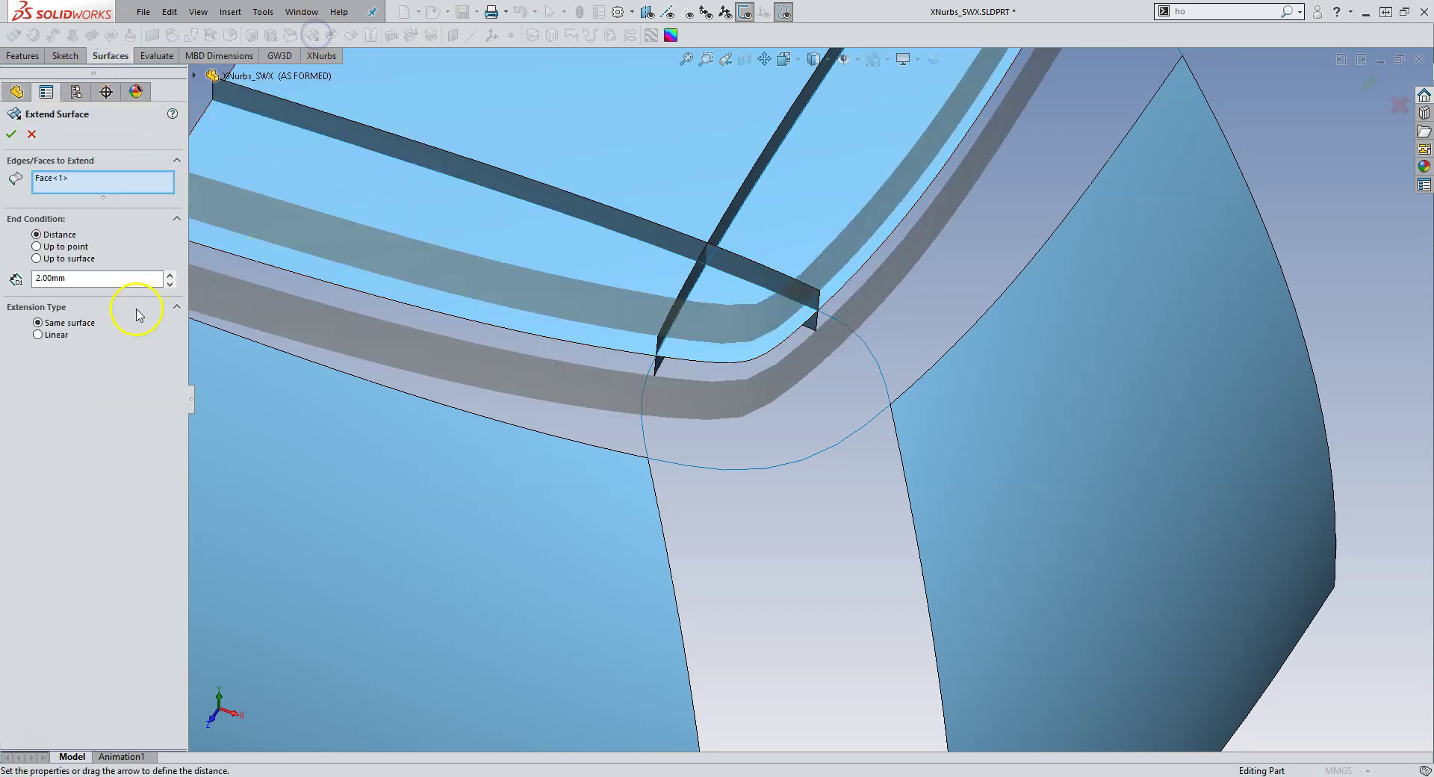
pyautogui.rightClick(74, 176)
pyautogui.click(89, 204)
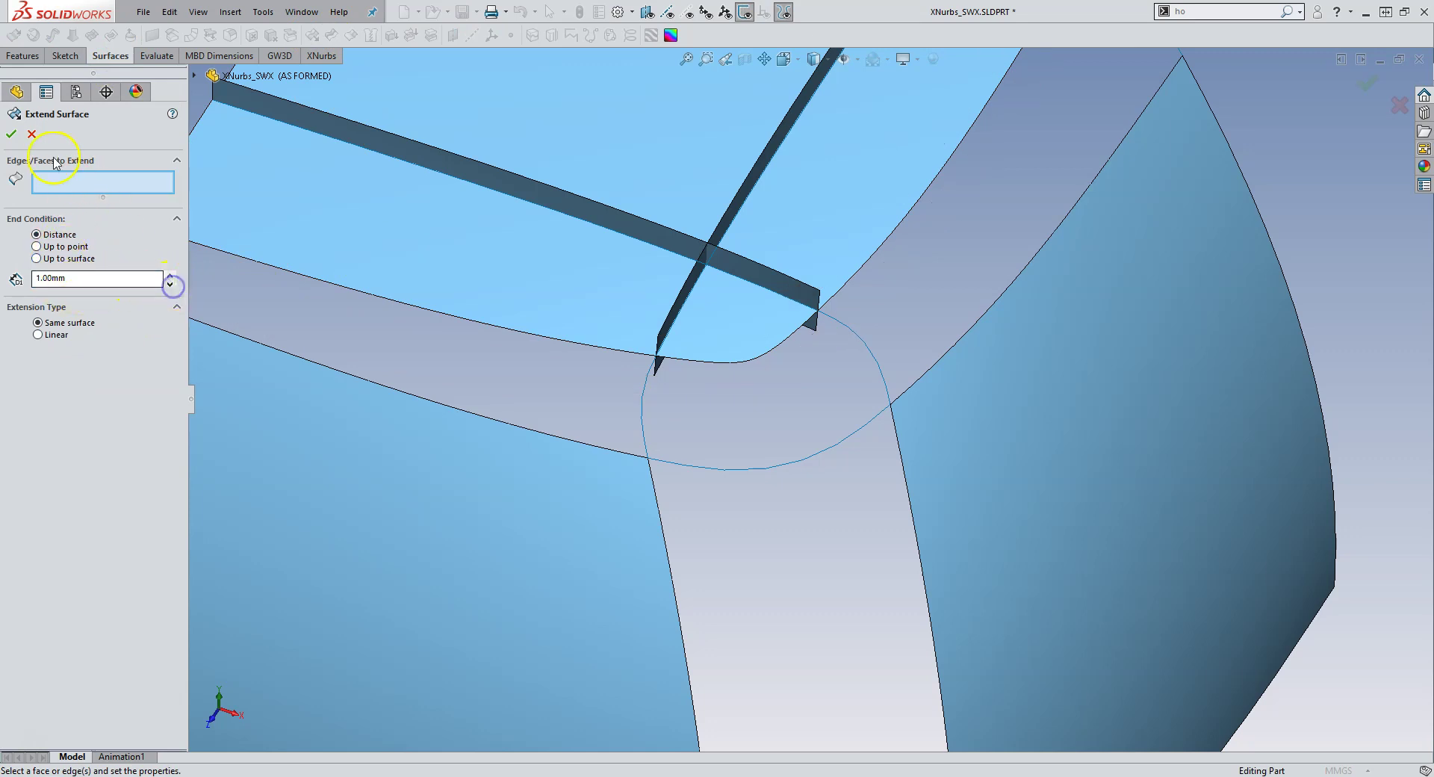
pyautogui.click(657, 368)
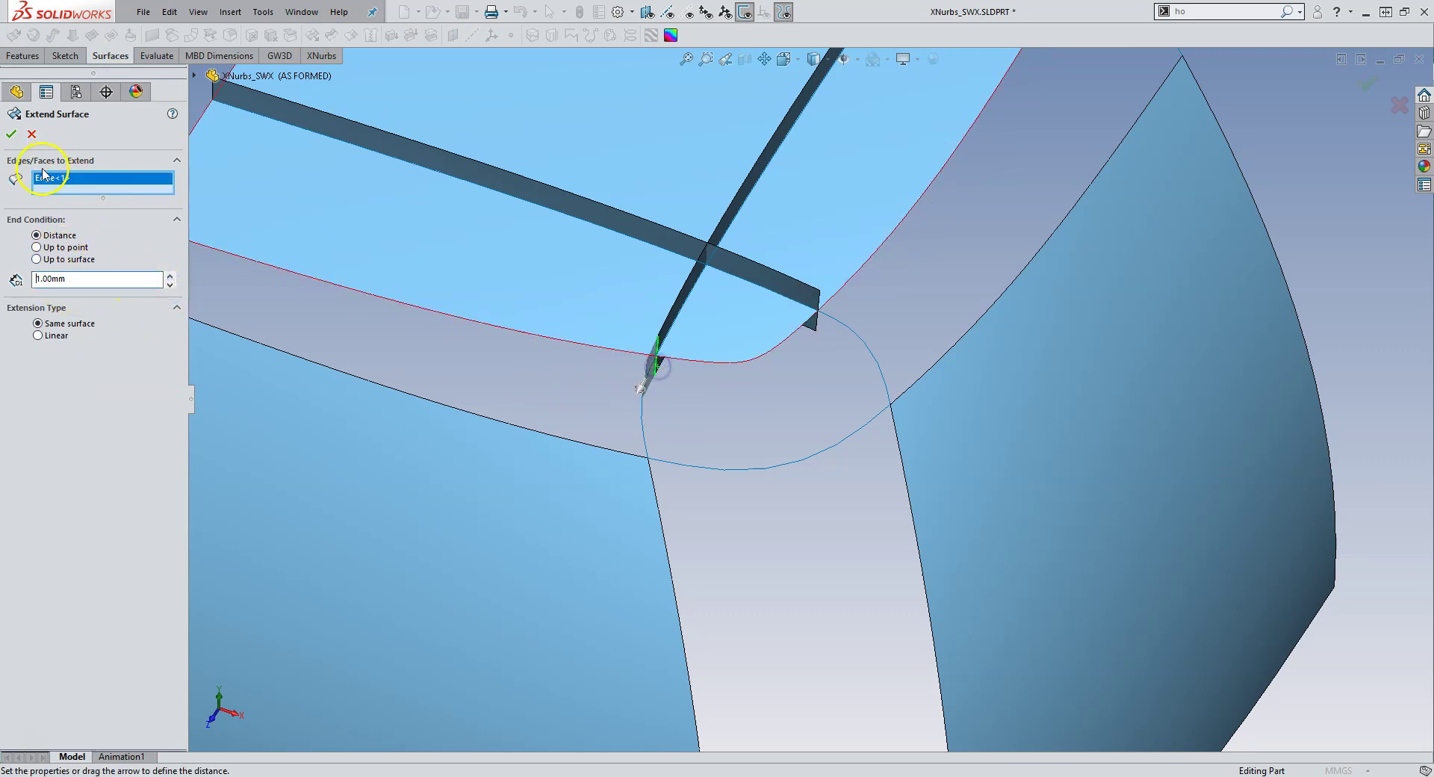
pyautogui.click(10, 135)
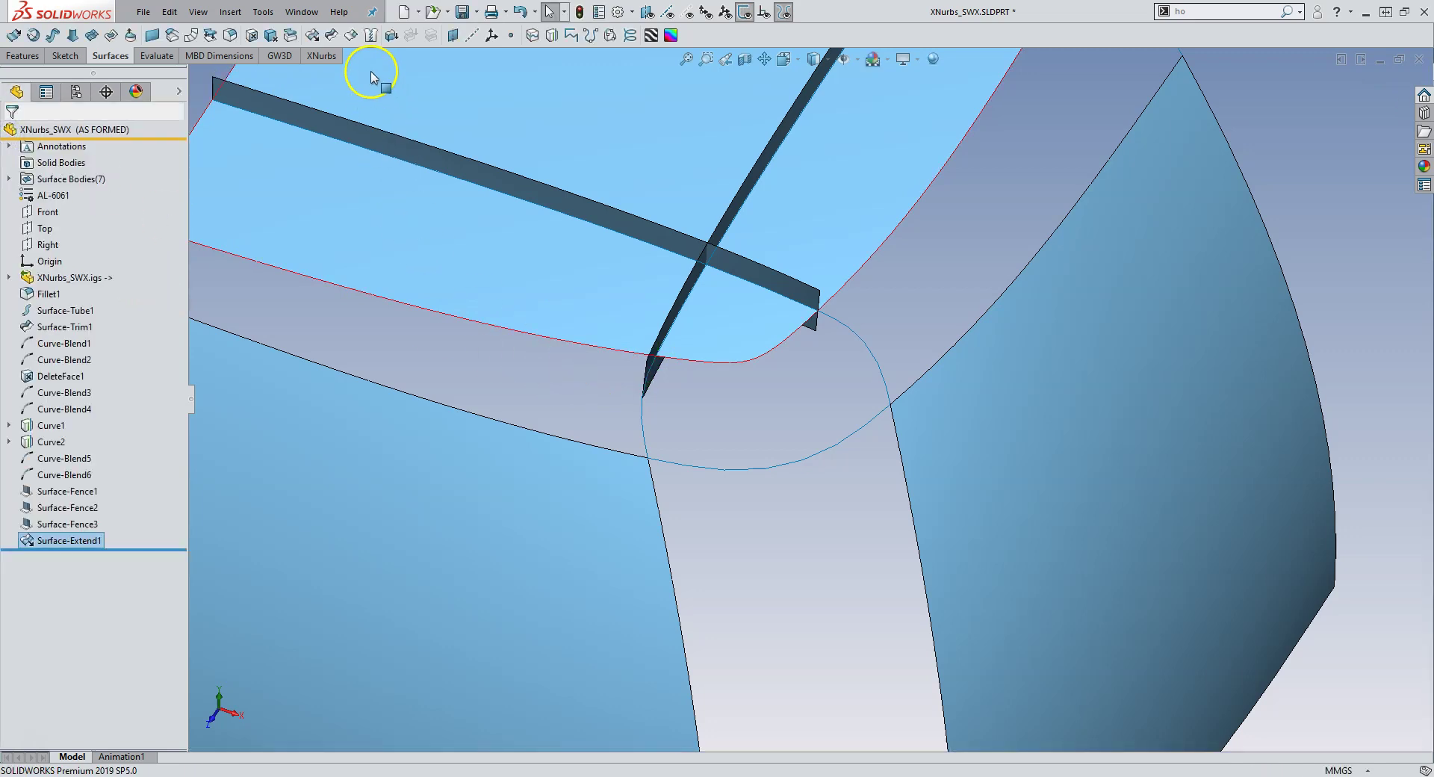
# Step: Extend the crossing fence's end edge by 1 mm, then list the surface bodies and select Surface-Fence1
pyautogui.click(304, 37)
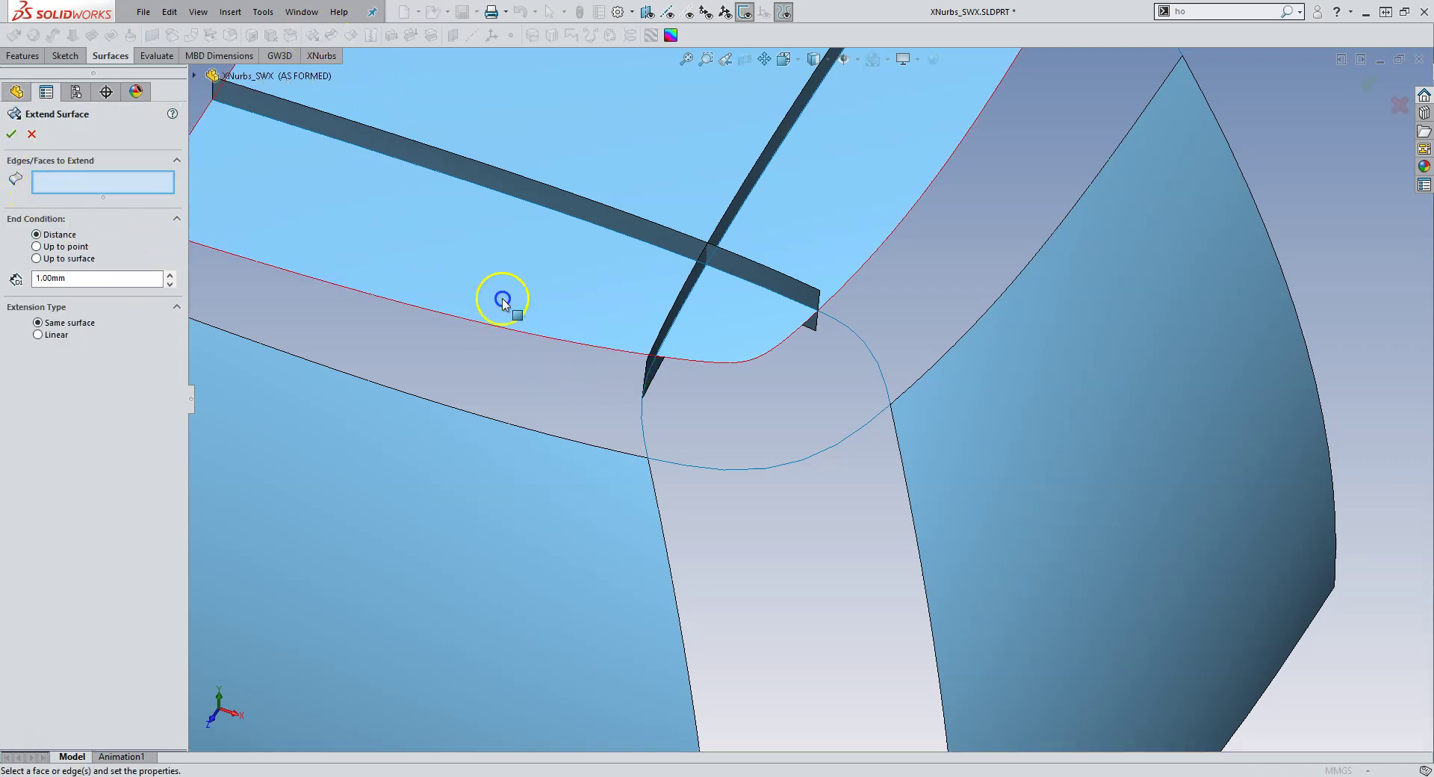
pyautogui.click(816, 323)
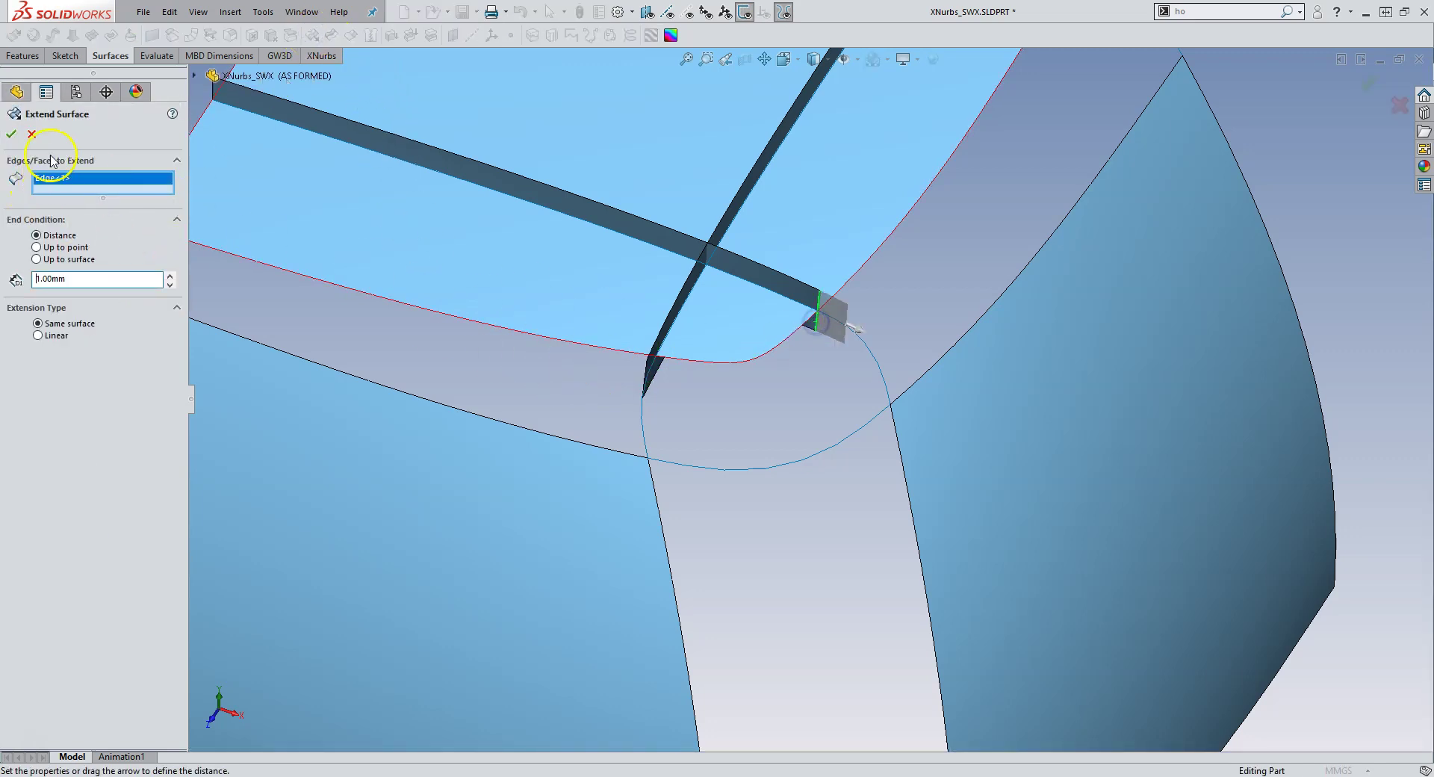
pyautogui.click(11, 133)
pyautogui.click(929, 290)
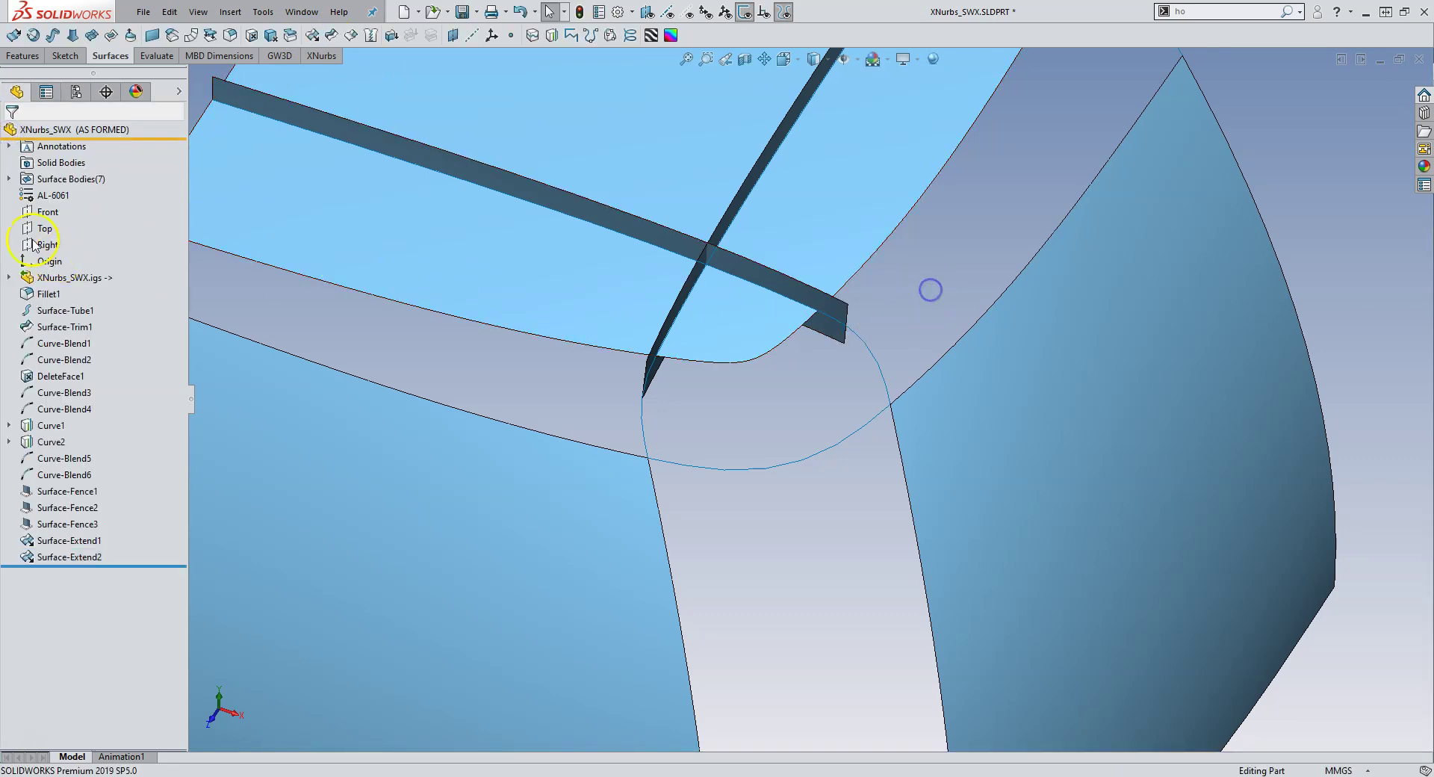
pyautogui.click(10, 179)
pyautogui.click(77, 261)
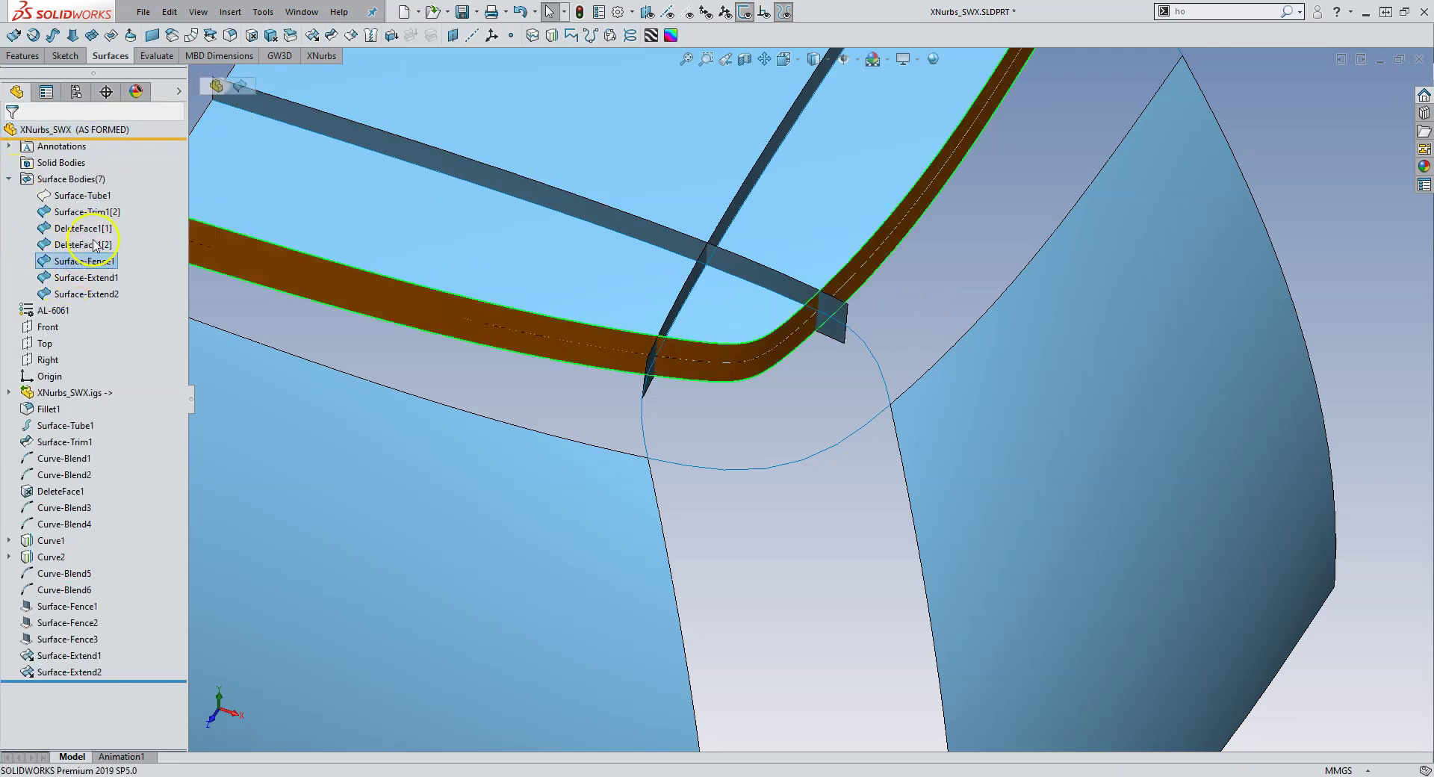
# Step: Mutually trim the three fence strips against each other, removing the curved corner piece
pyautogui.press('Escape')
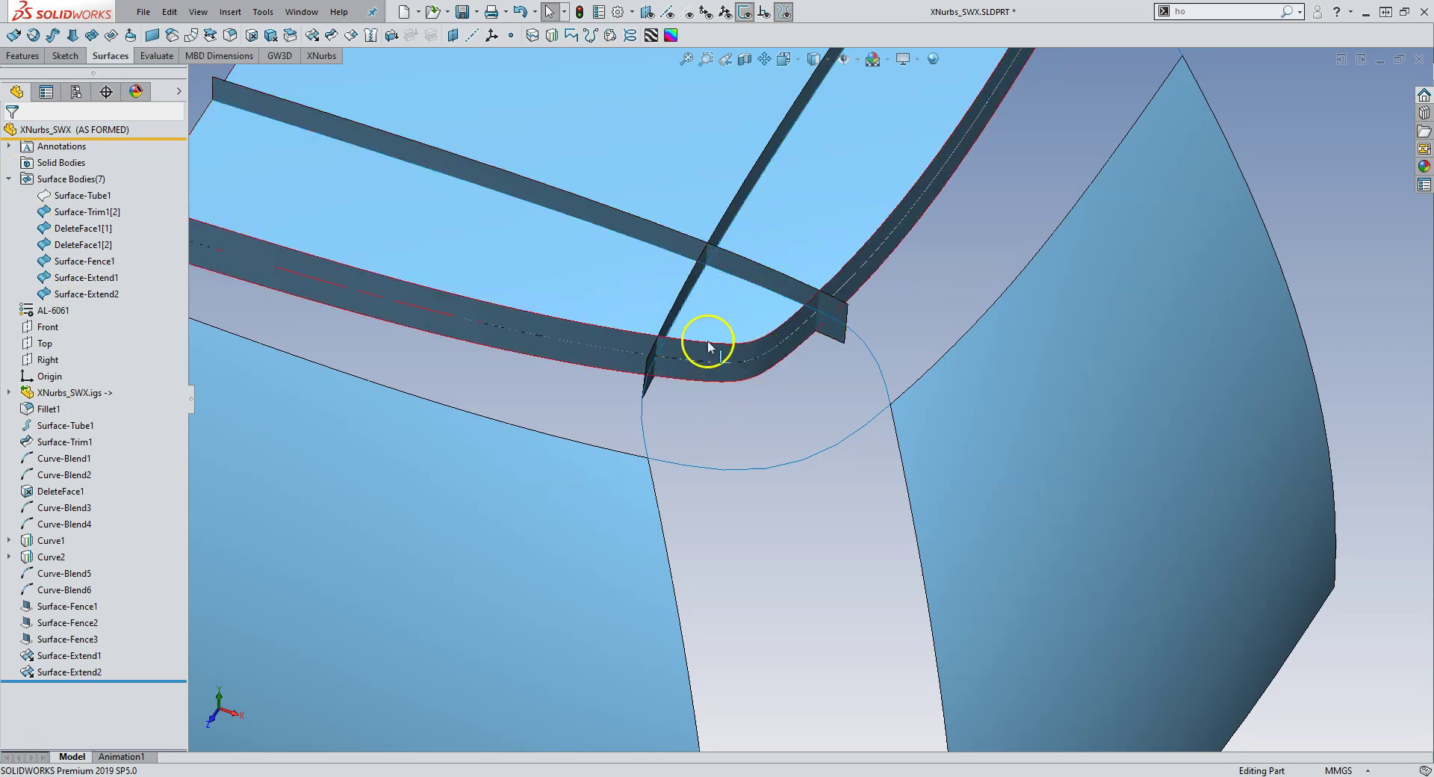
pyautogui.moveTo(288, 135); pyautogui.dragTo(747, 224, button='middle')
pyautogui.click(309, 36)
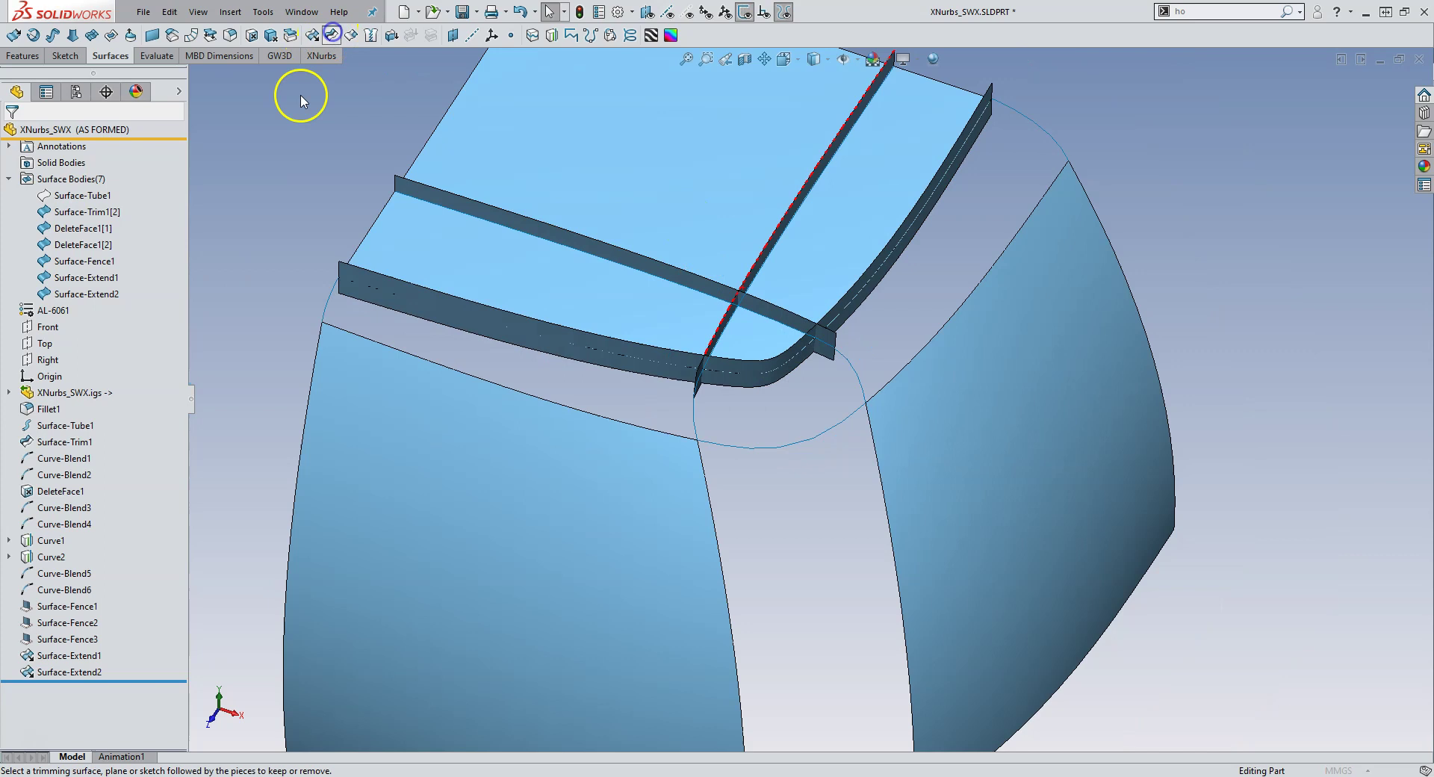
pyautogui.click(52, 190)
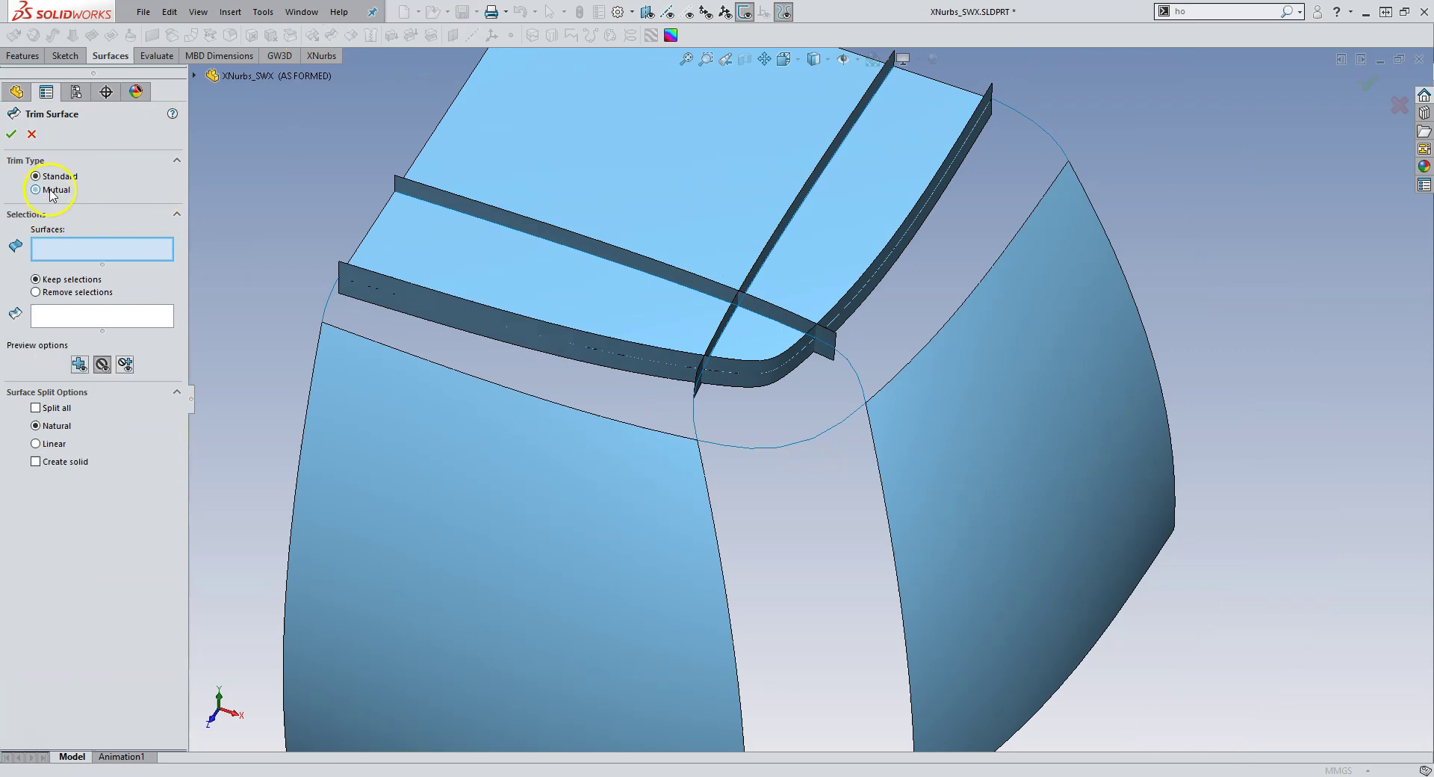
pyautogui.click(595, 250)
pyautogui.moveTo(794, 262); pyautogui.dragTo(736, 189, button='middle')
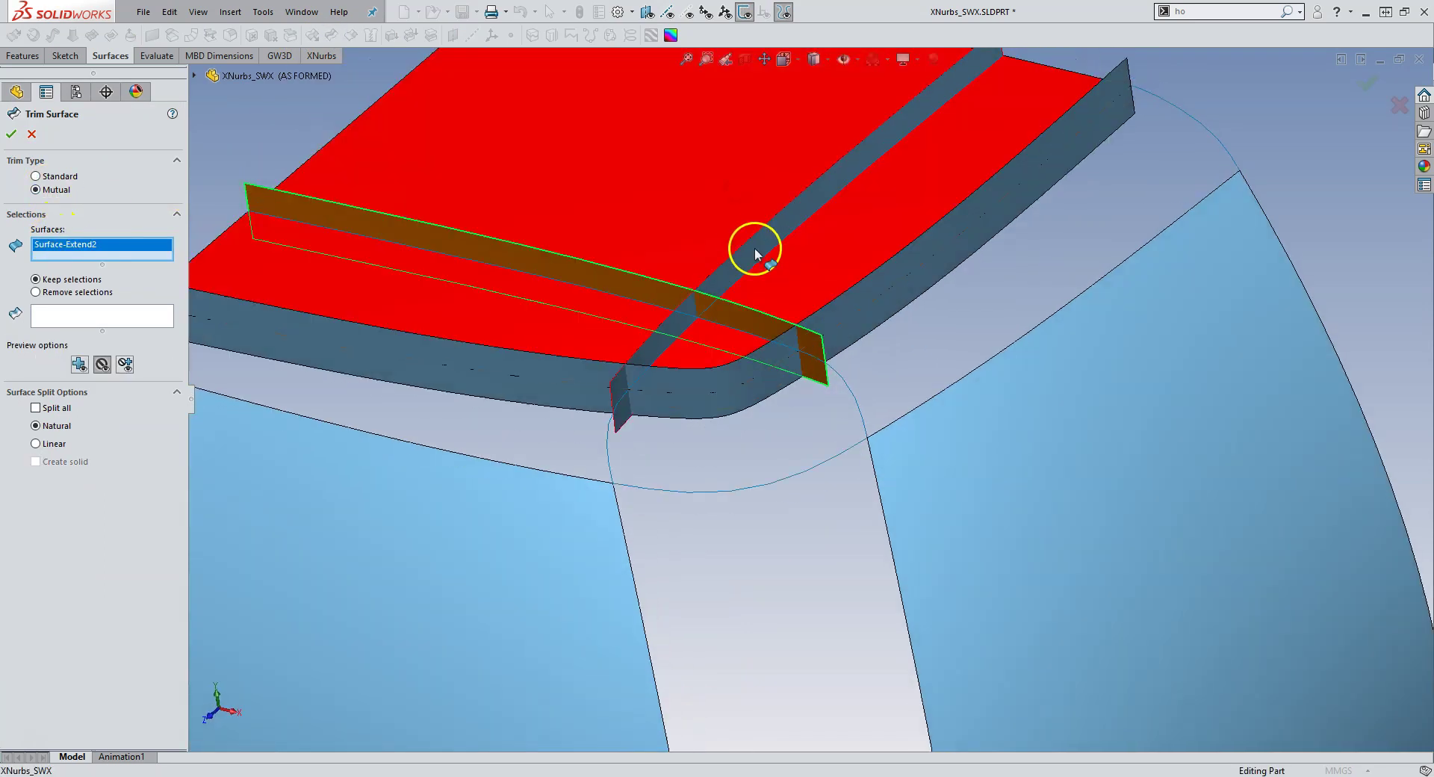
pyautogui.click(755, 246)
pyautogui.click(854, 315)
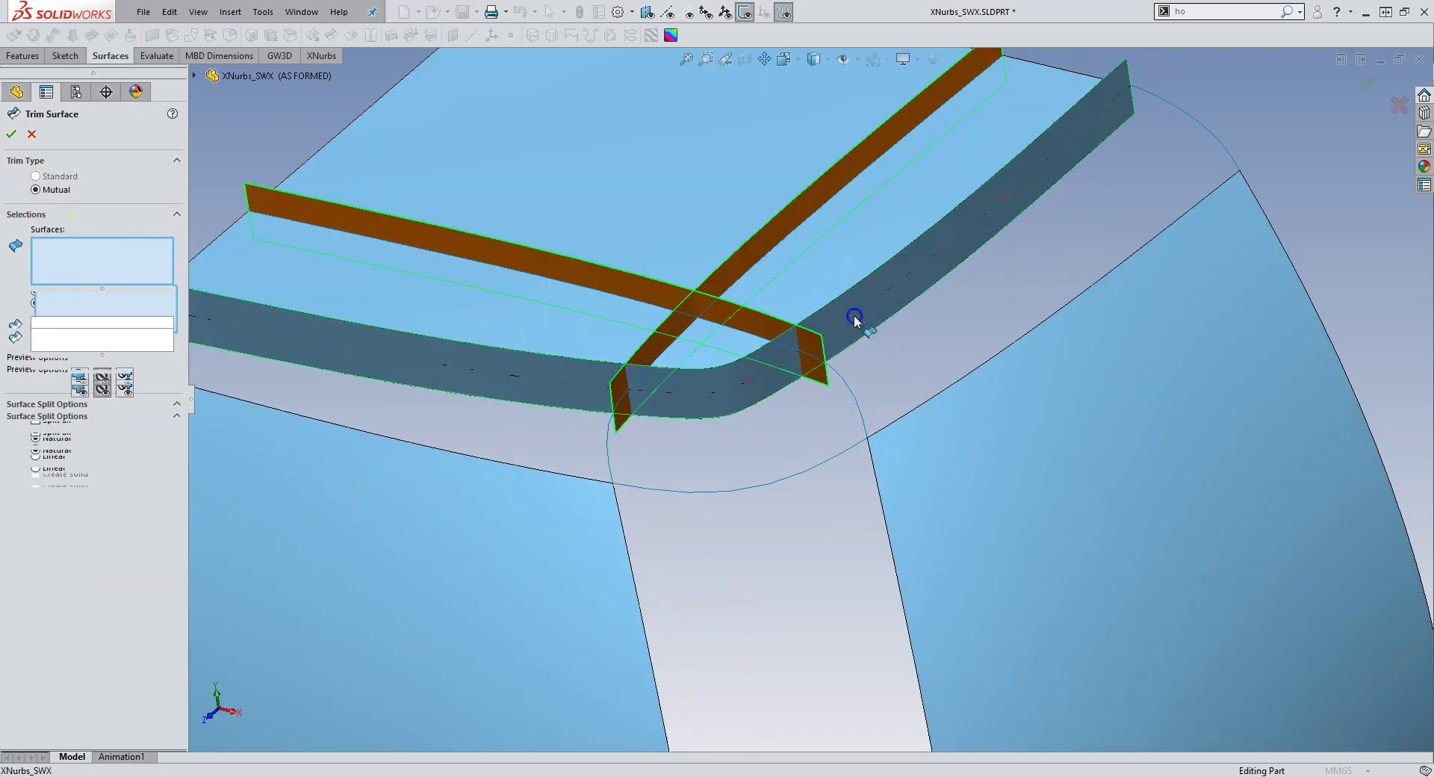
pyautogui.click(76, 336)
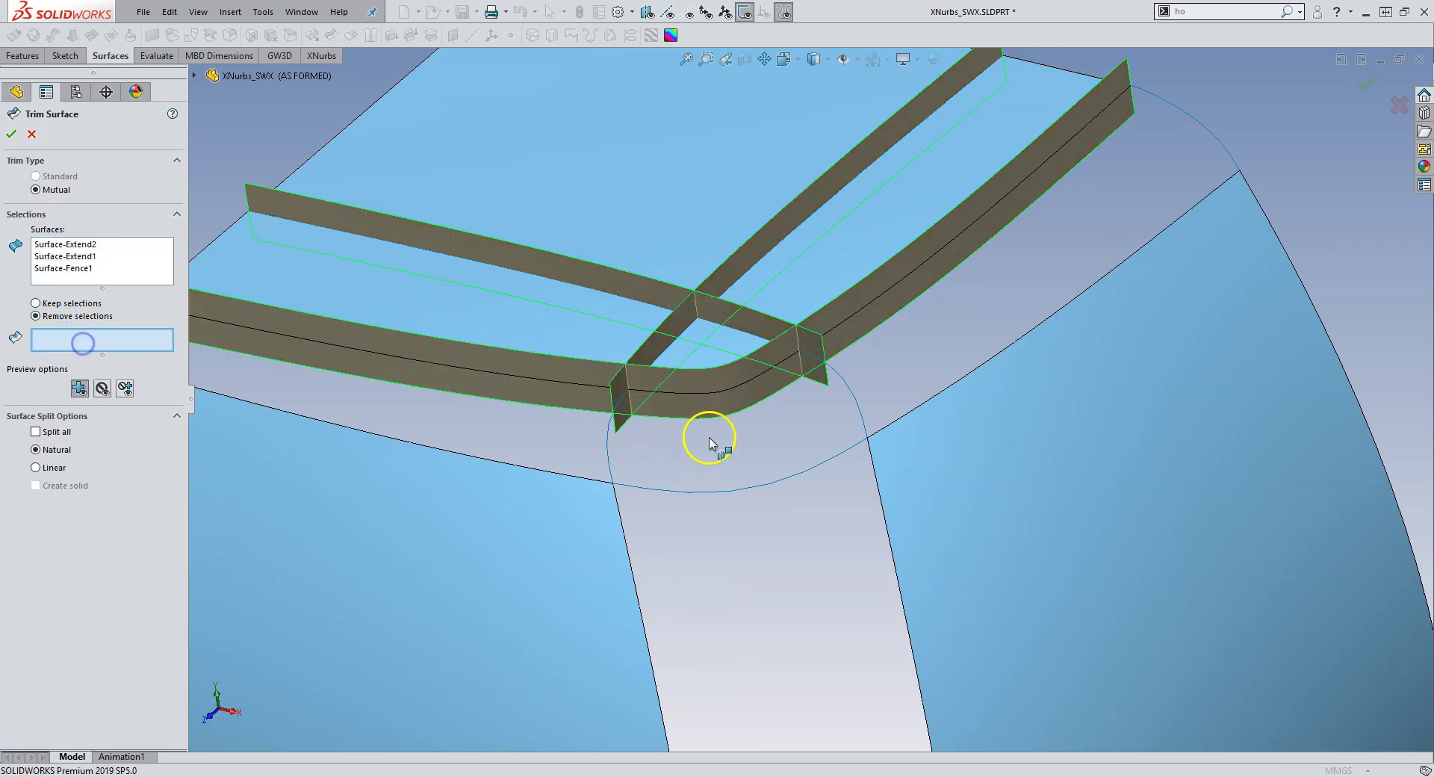
pyautogui.click(709, 411)
pyautogui.click(12, 134)
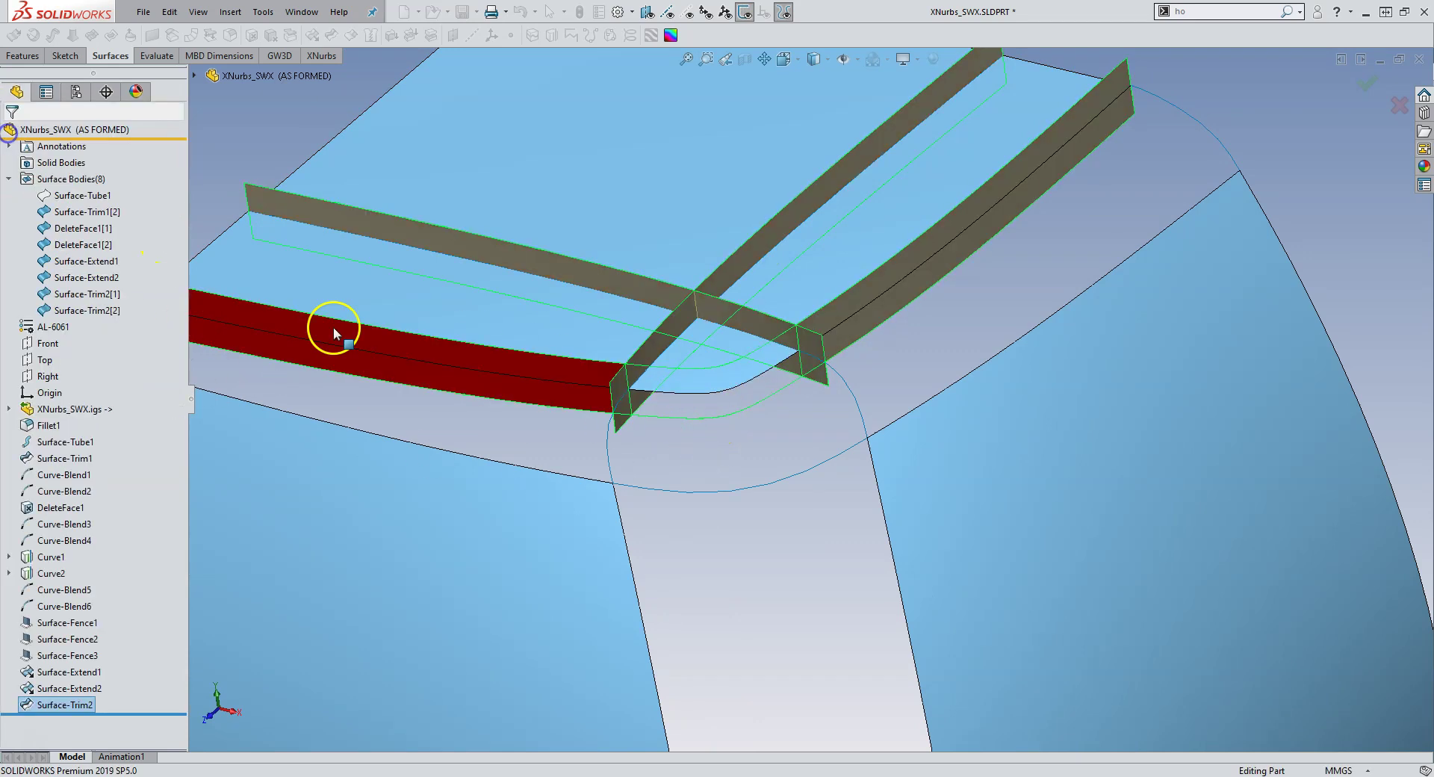
# Step: Hide Curve2, Surface-Fence2 and Surface-Fence3, then orbit to view the corner gap
pyautogui.click(742, 300)
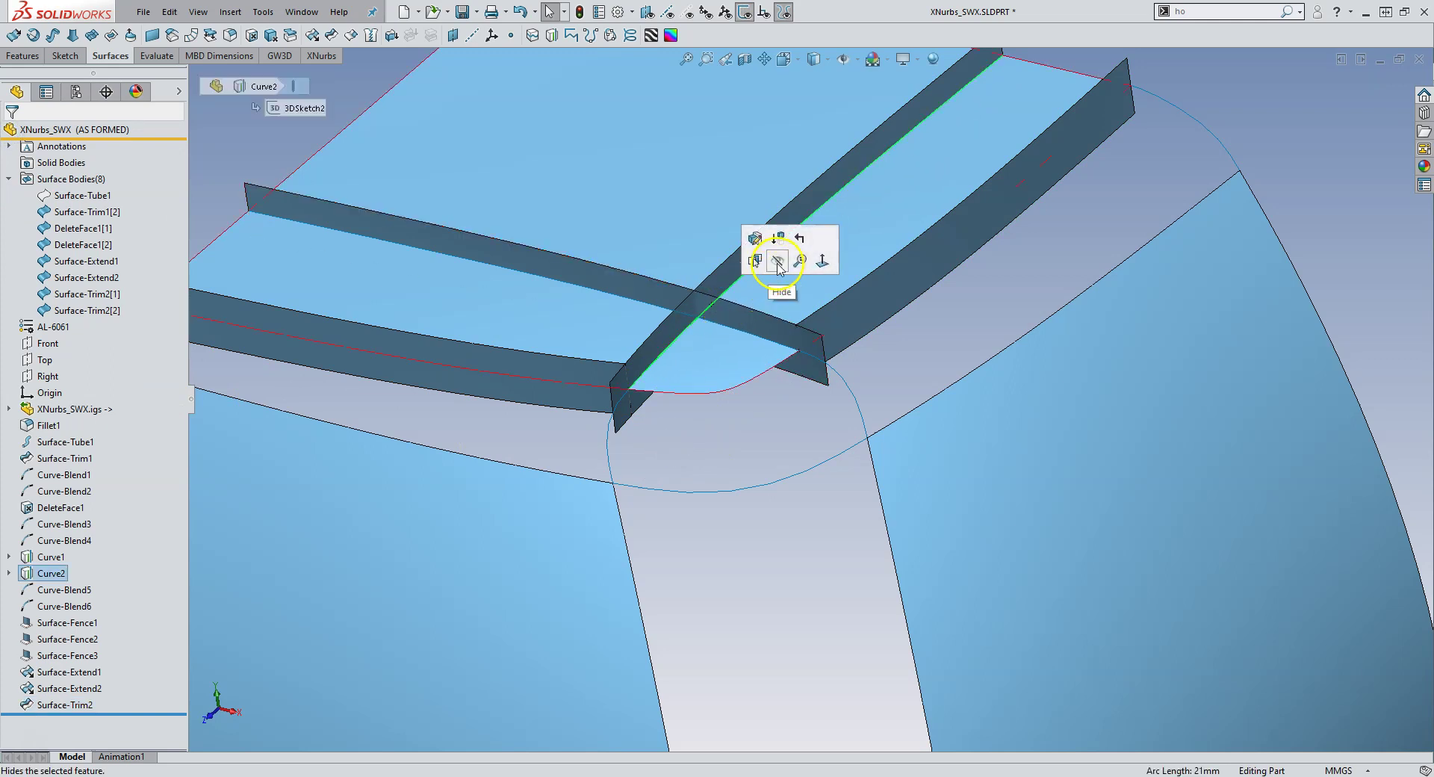
pyautogui.click(750, 256)
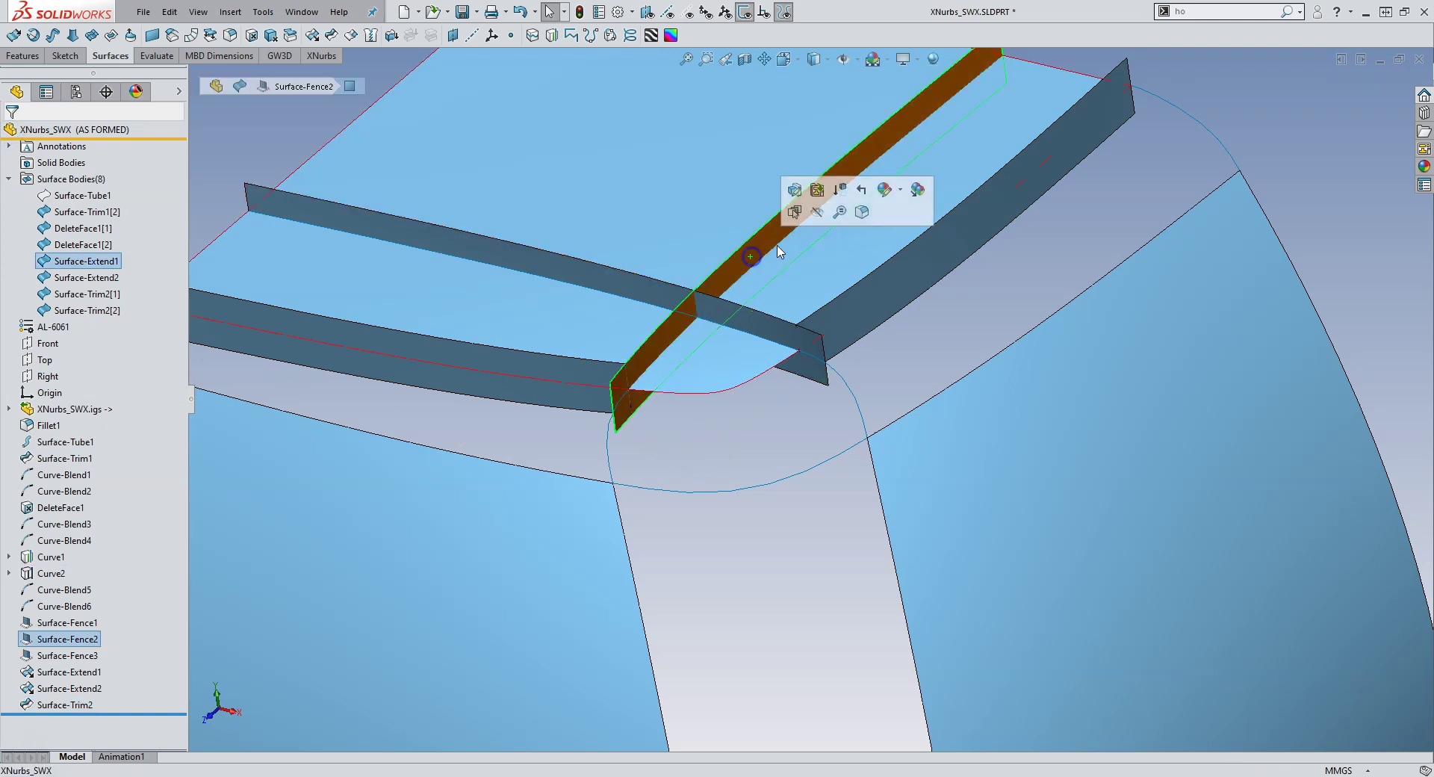
pyautogui.click(817, 211)
pyautogui.click(732, 306)
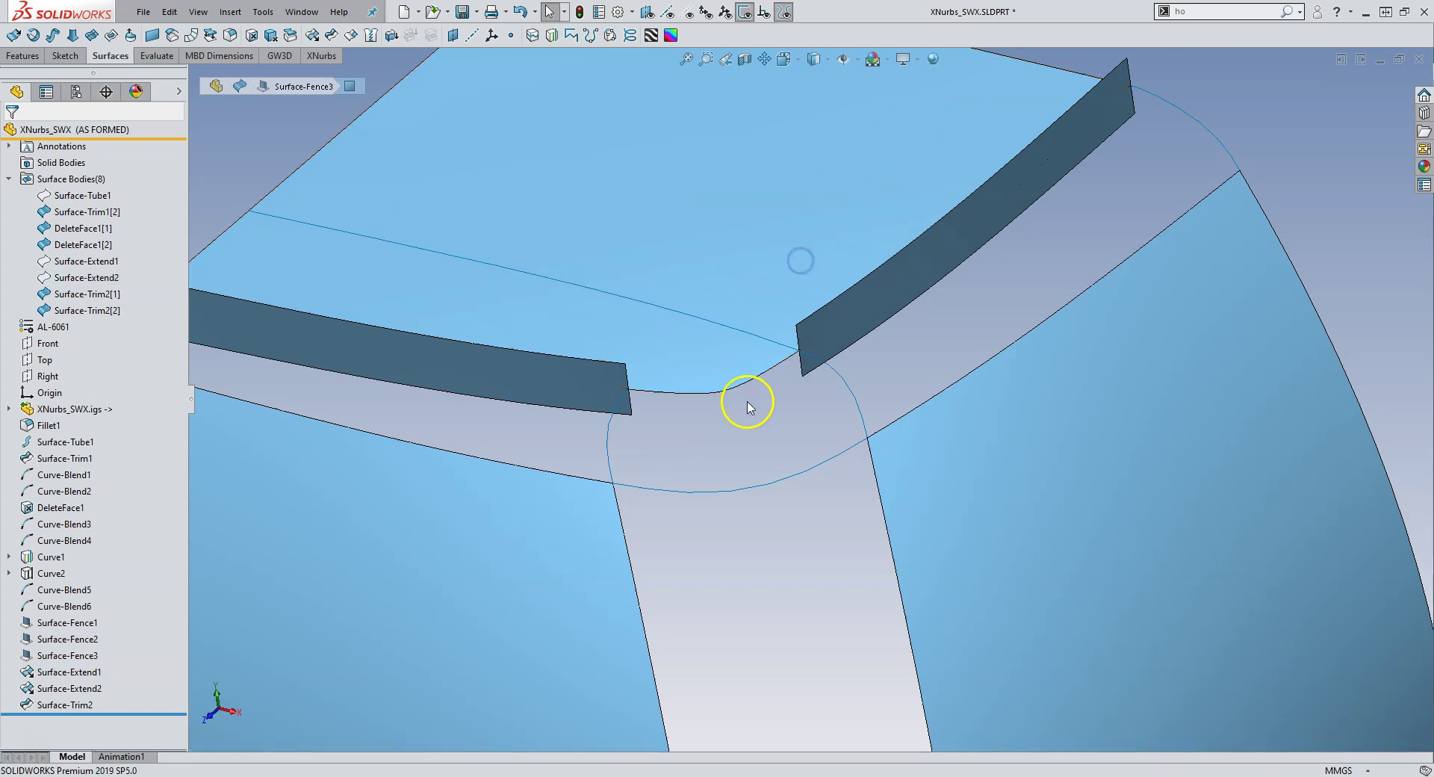
pyautogui.scroll(3, 746, 407)
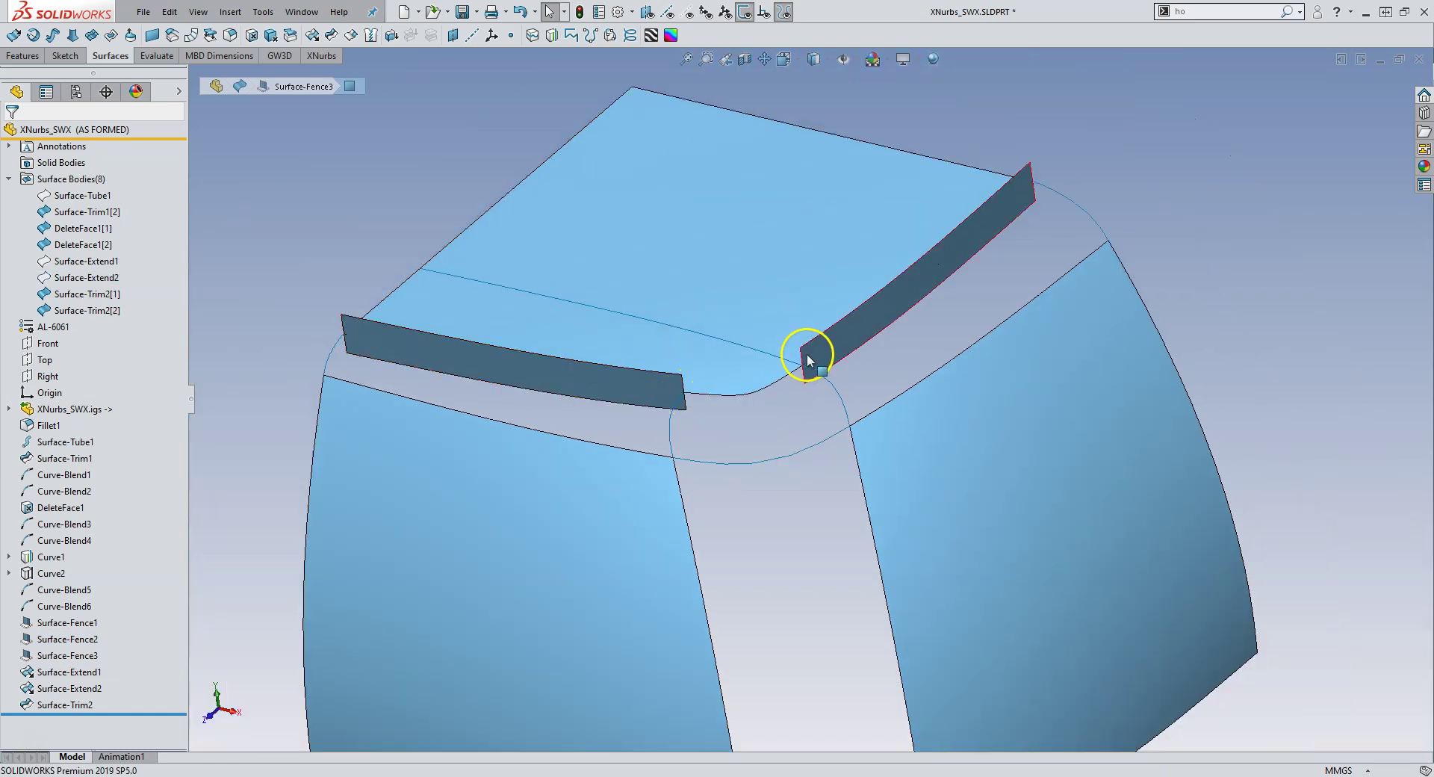
pyautogui.moveTo(749, 391); pyautogui.dragTo(769, 444, button='middle')
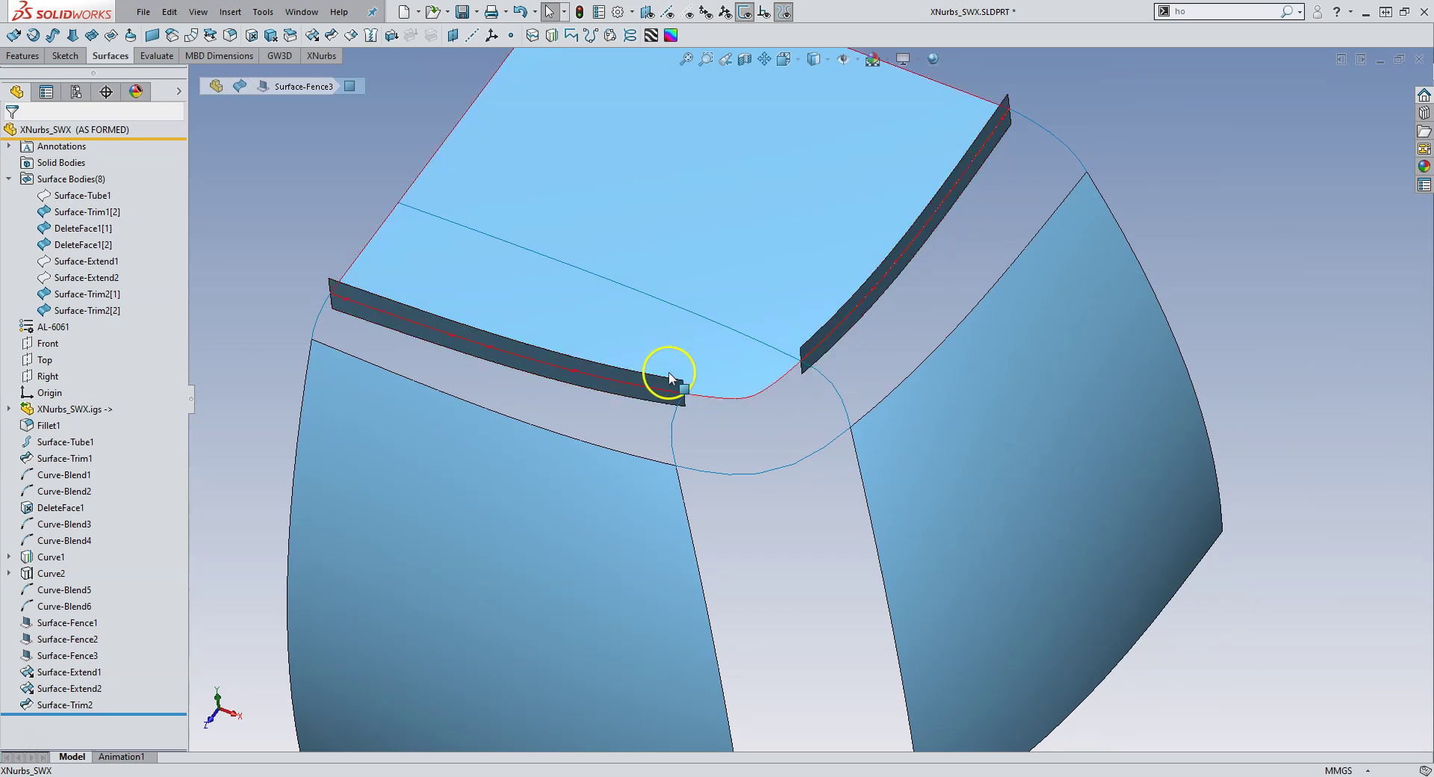
# Step: Start a GW3D blend at the left strip's end edge, tangent to that strip with G3 continuity
pyautogui.click(277, 55)
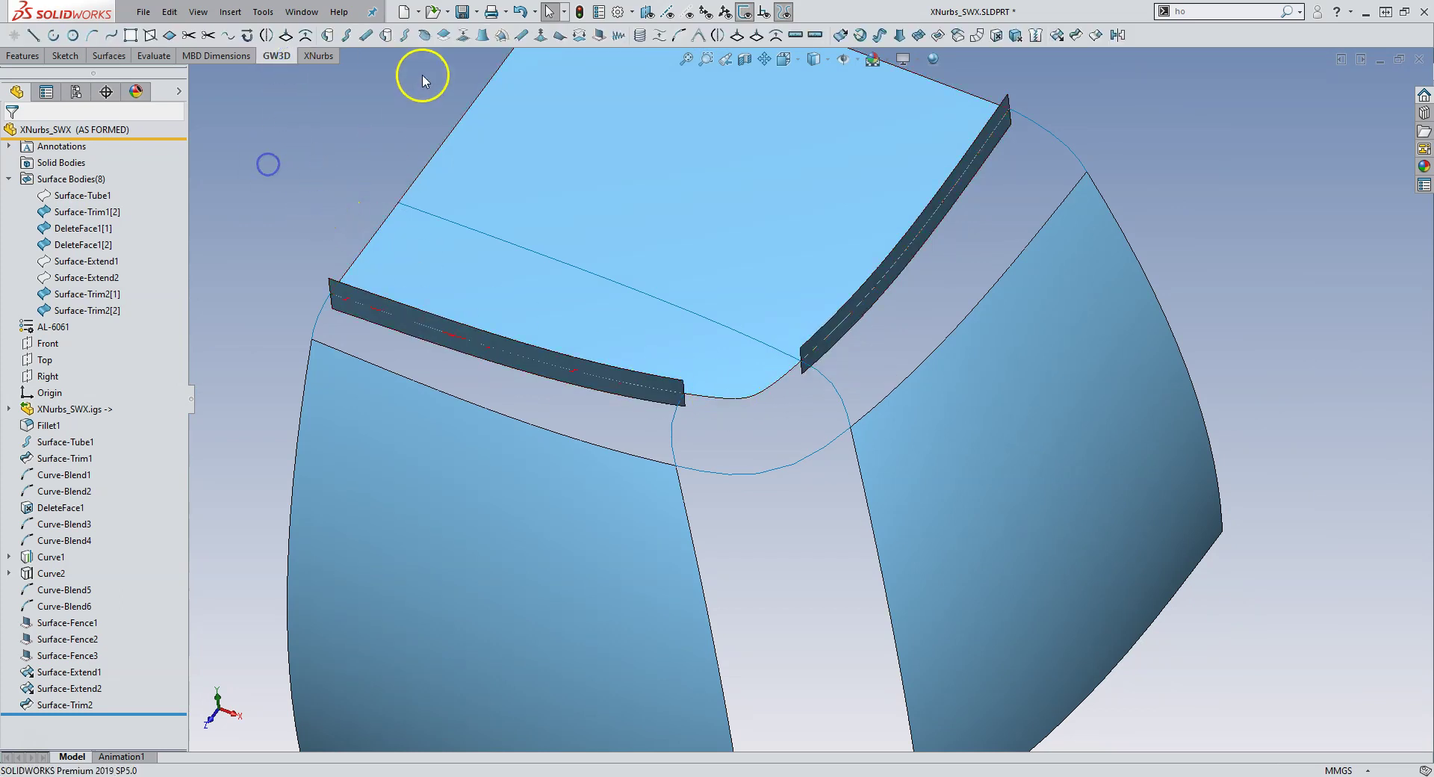
pyautogui.click(482, 35)
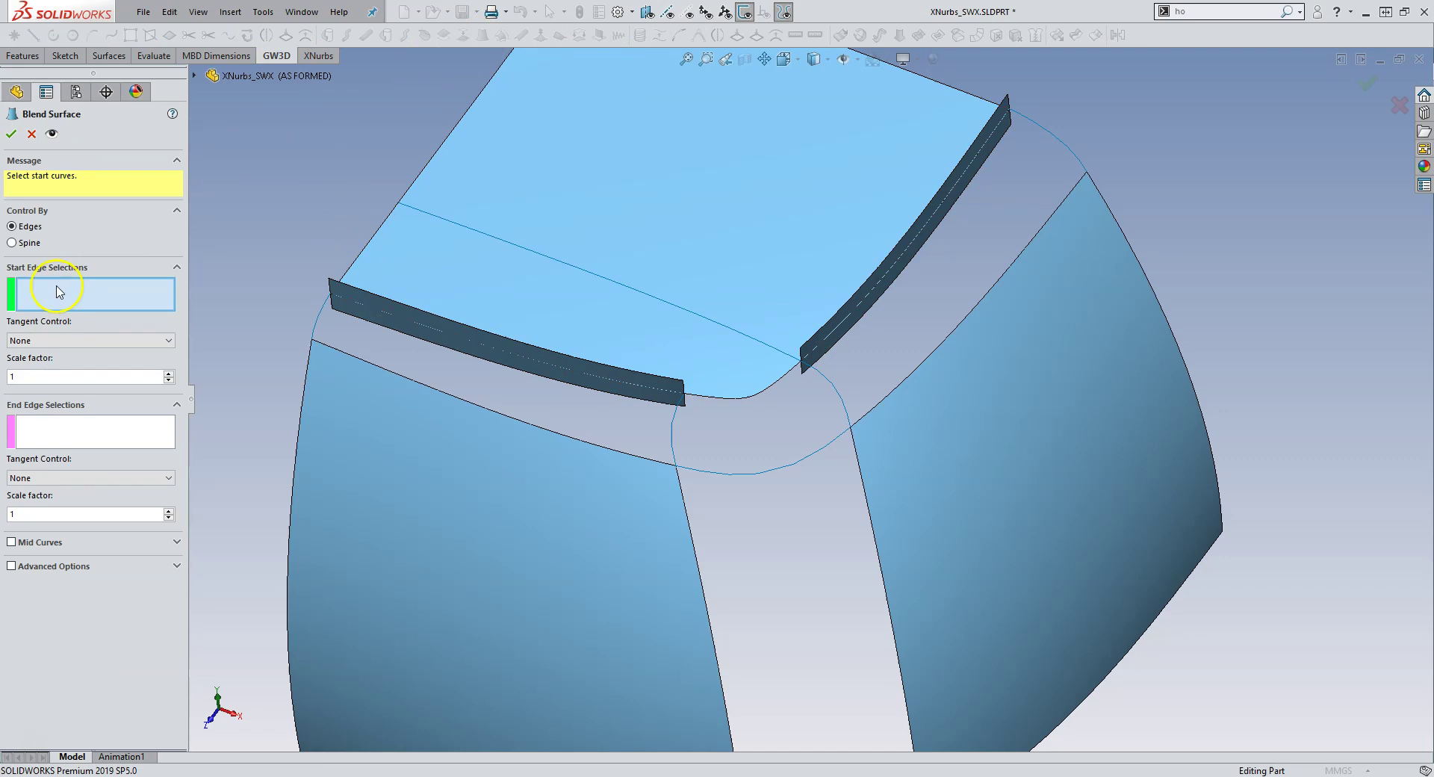
pyautogui.scroll(-5, 649, 432)
pyautogui.click(791, 360)
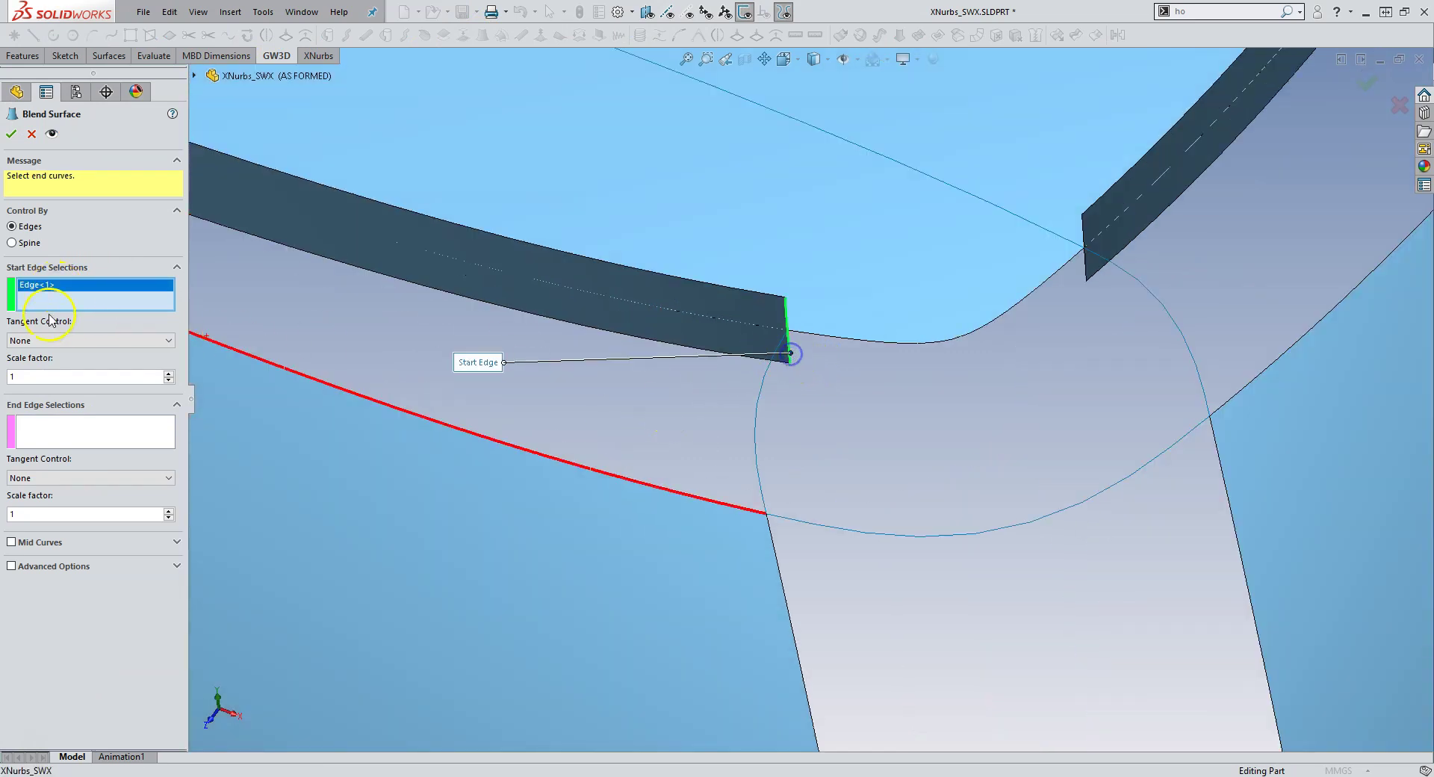
pyautogui.click(44, 339)
pyautogui.click(32, 384)
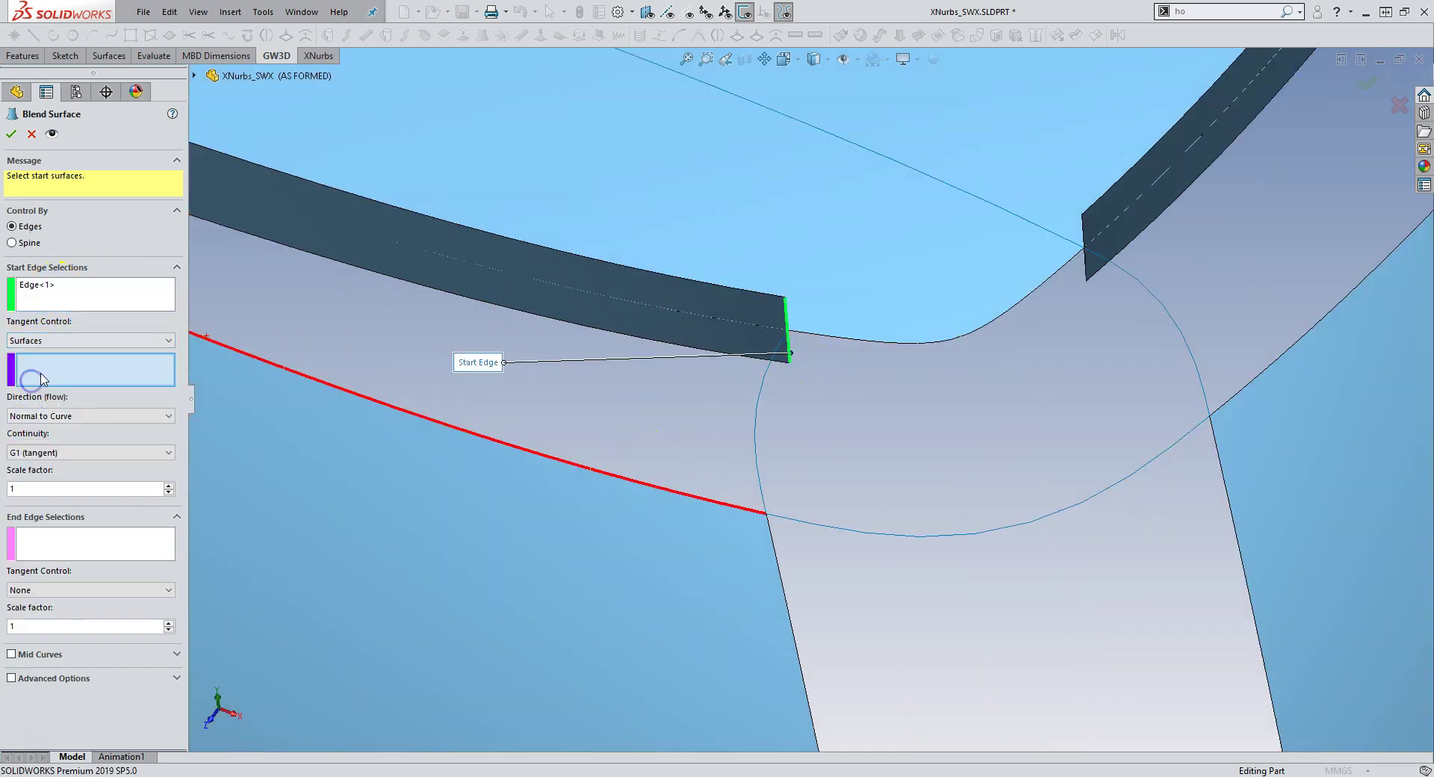
pyautogui.click(672, 332)
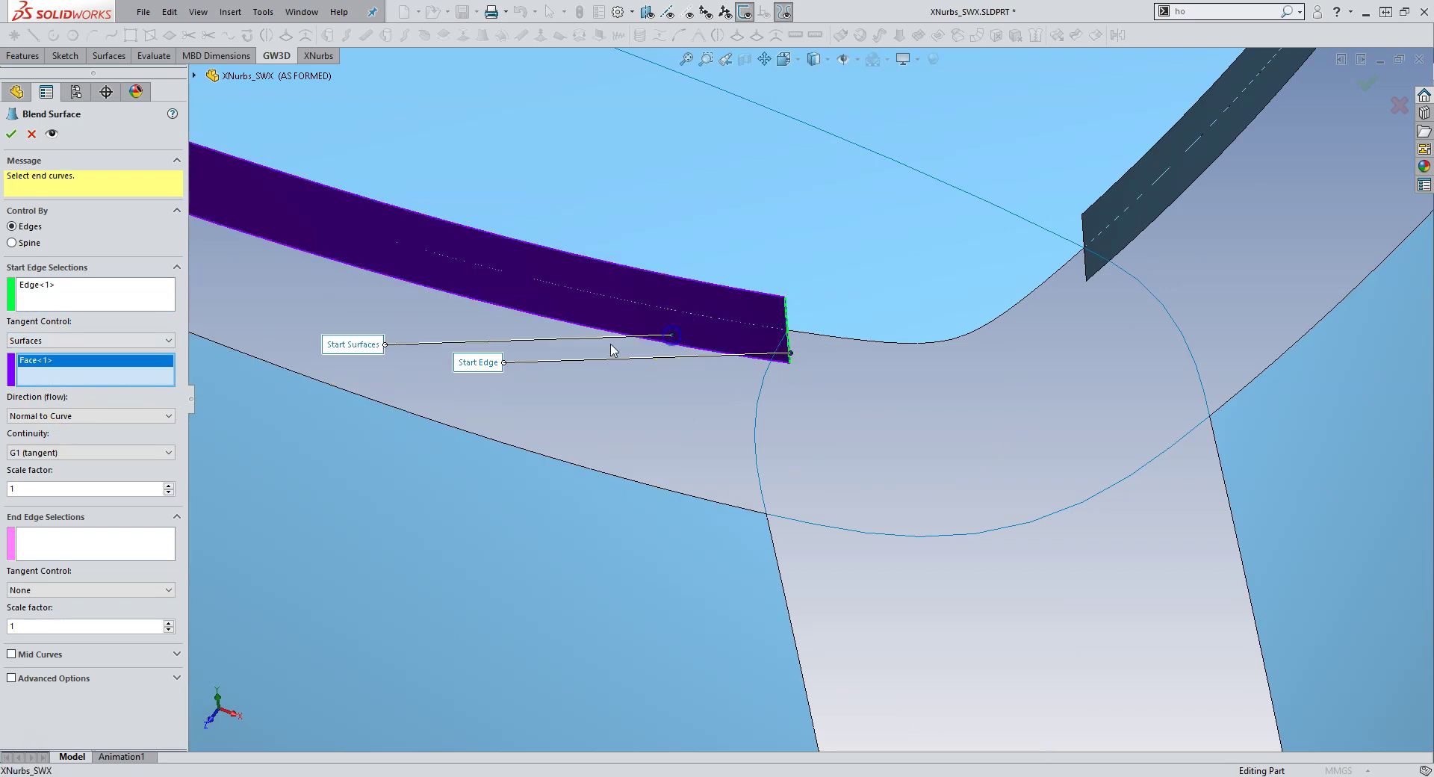
pyautogui.click(45, 452)
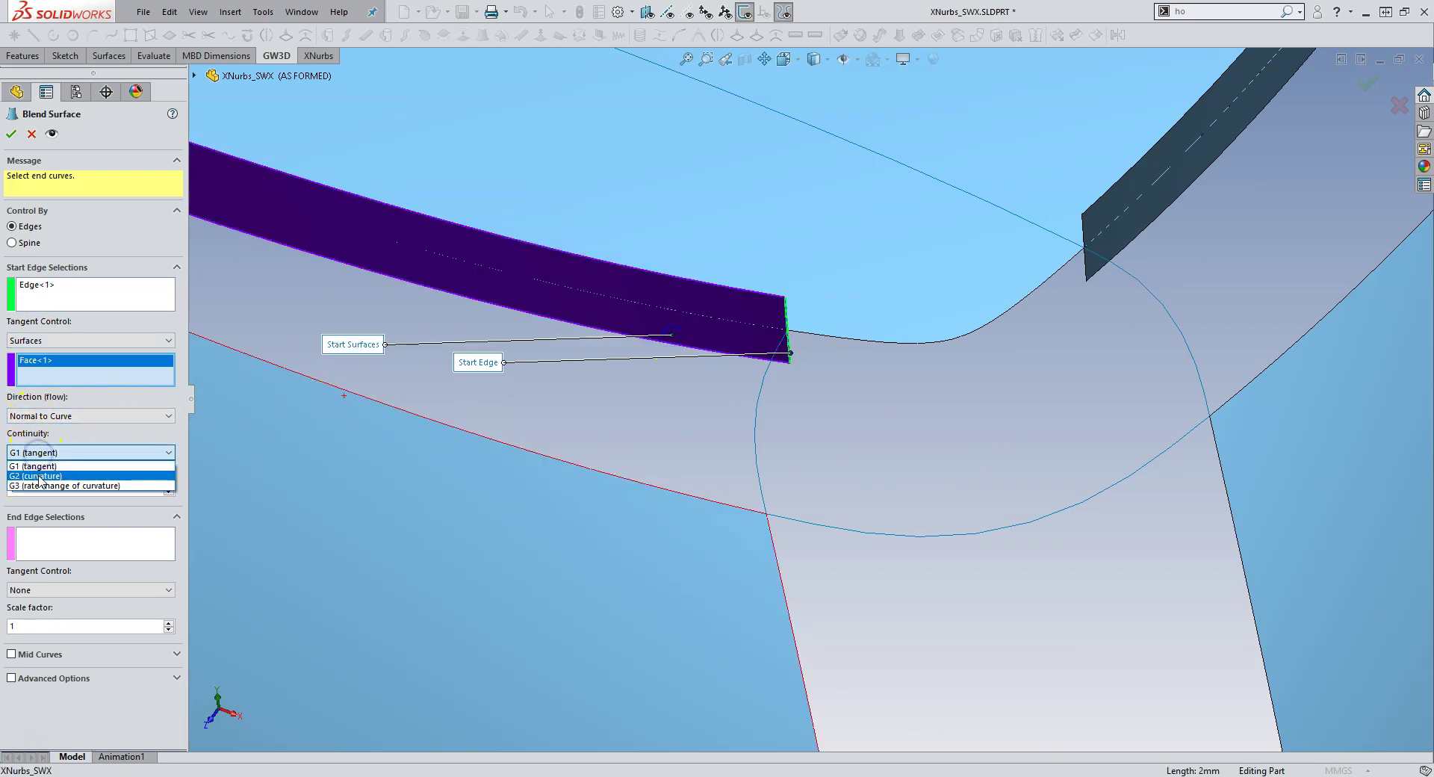
pyautogui.click(42, 486)
# Step: End the blend at the right strip's end edge, tangent to that strip with G3 continuity
pyautogui.click(86, 566)
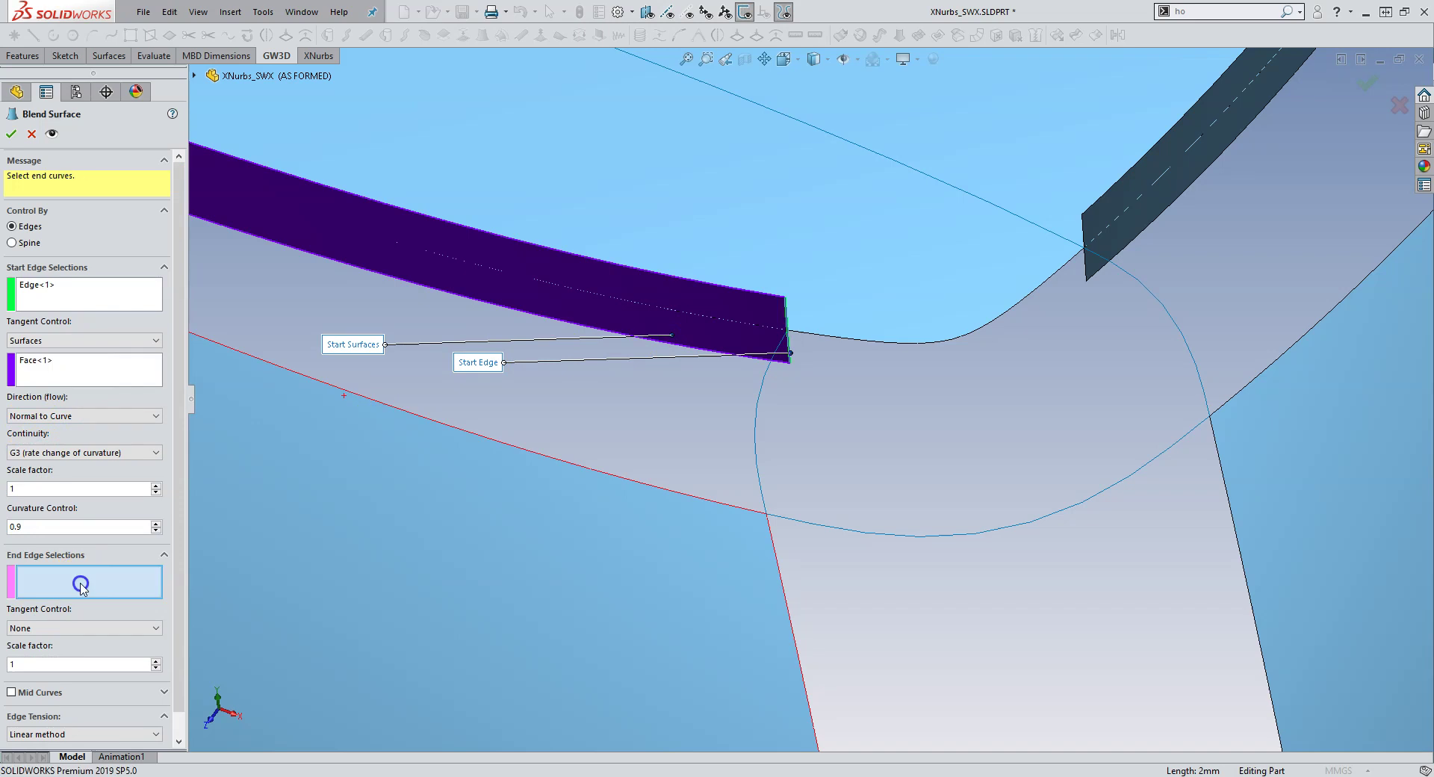
pyautogui.click(1083, 267)
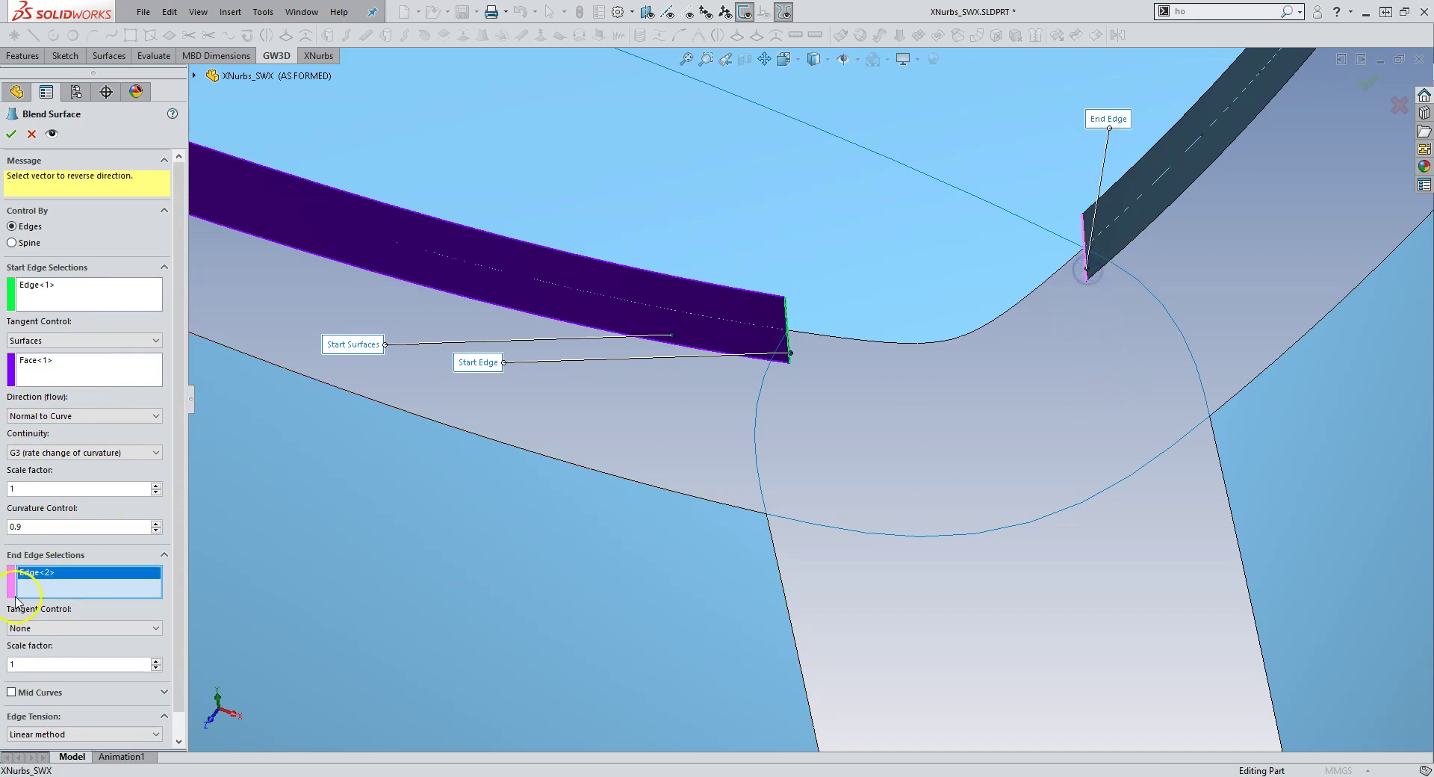
pyautogui.click(33, 628)
pyautogui.click(33, 672)
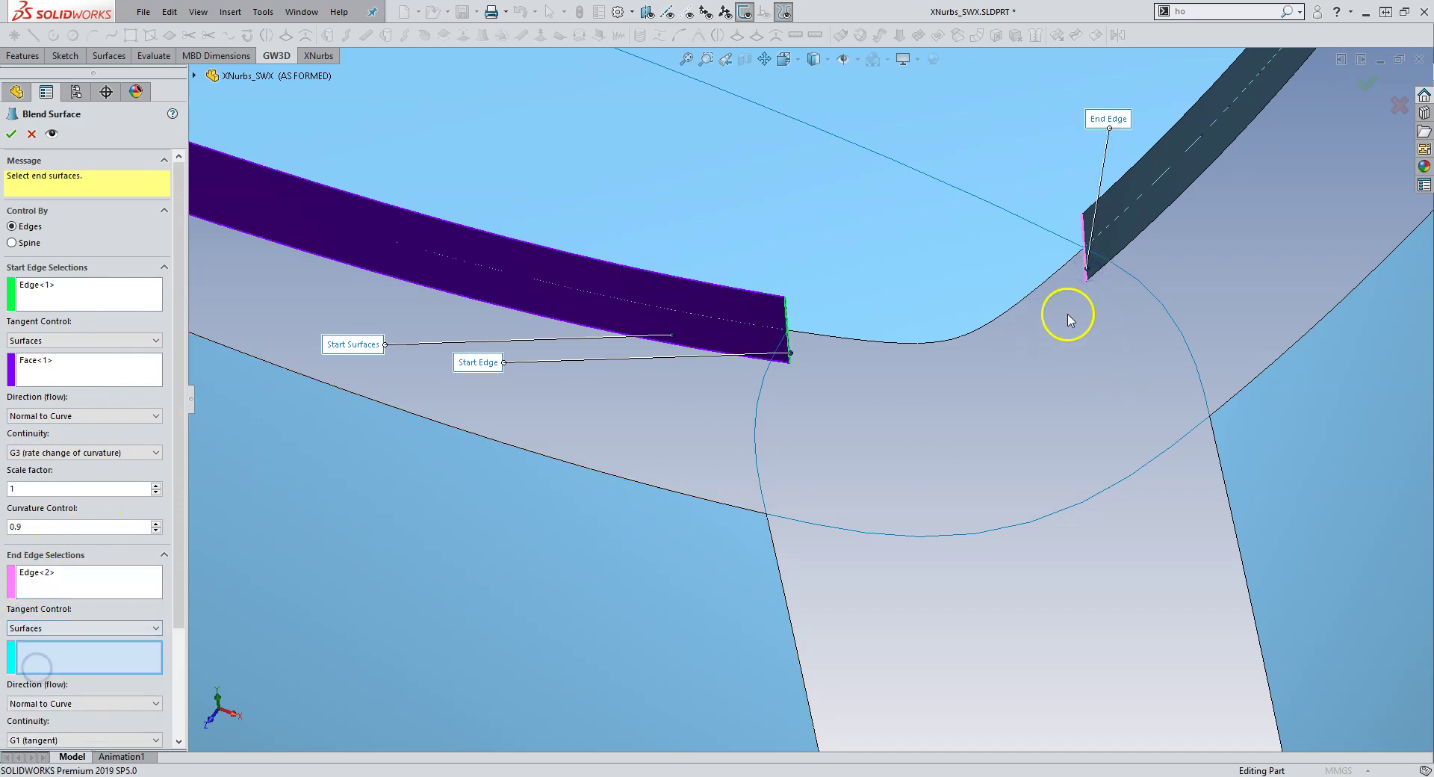
pyautogui.click(1116, 241)
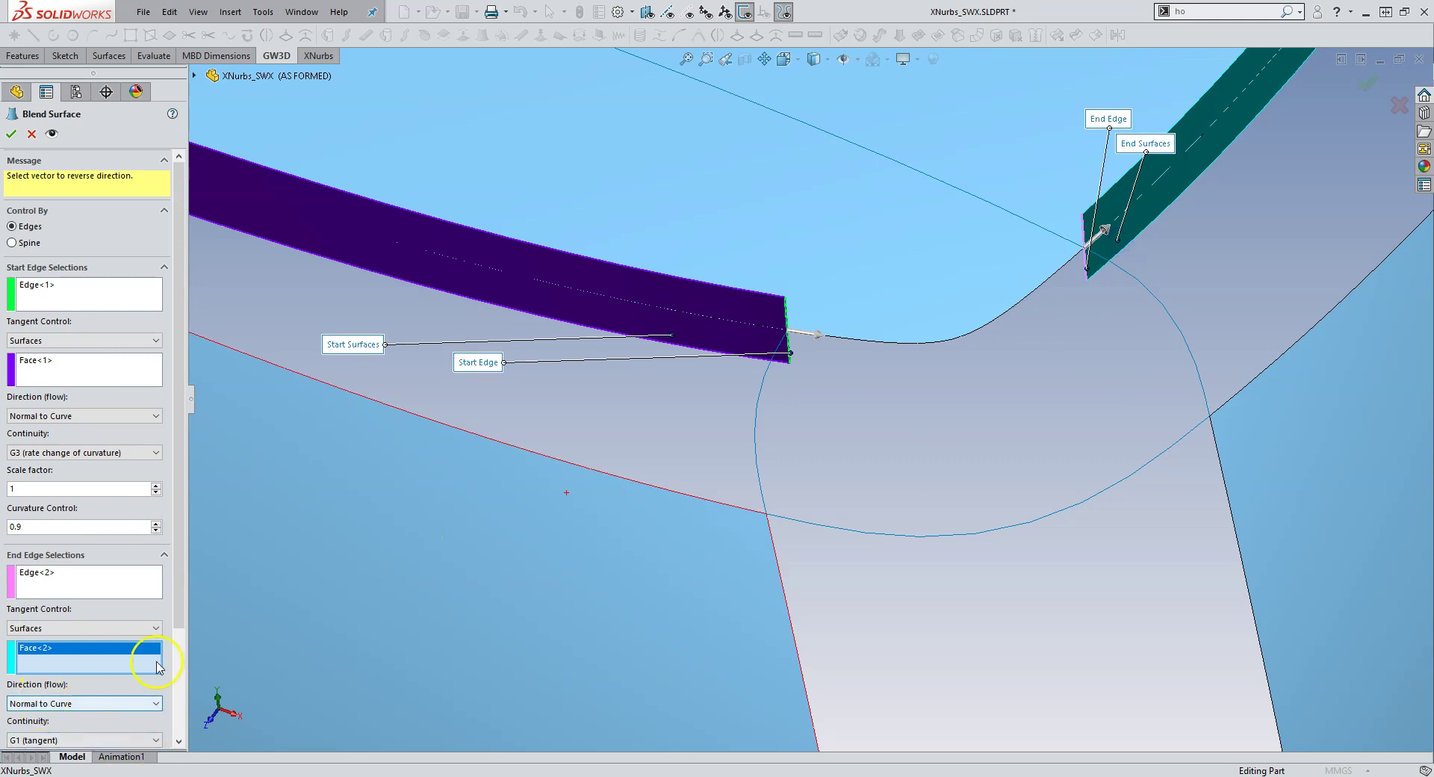
pyautogui.moveTo(177, 584); pyautogui.dragTo(173, 669)
pyautogui.click(33, 635)
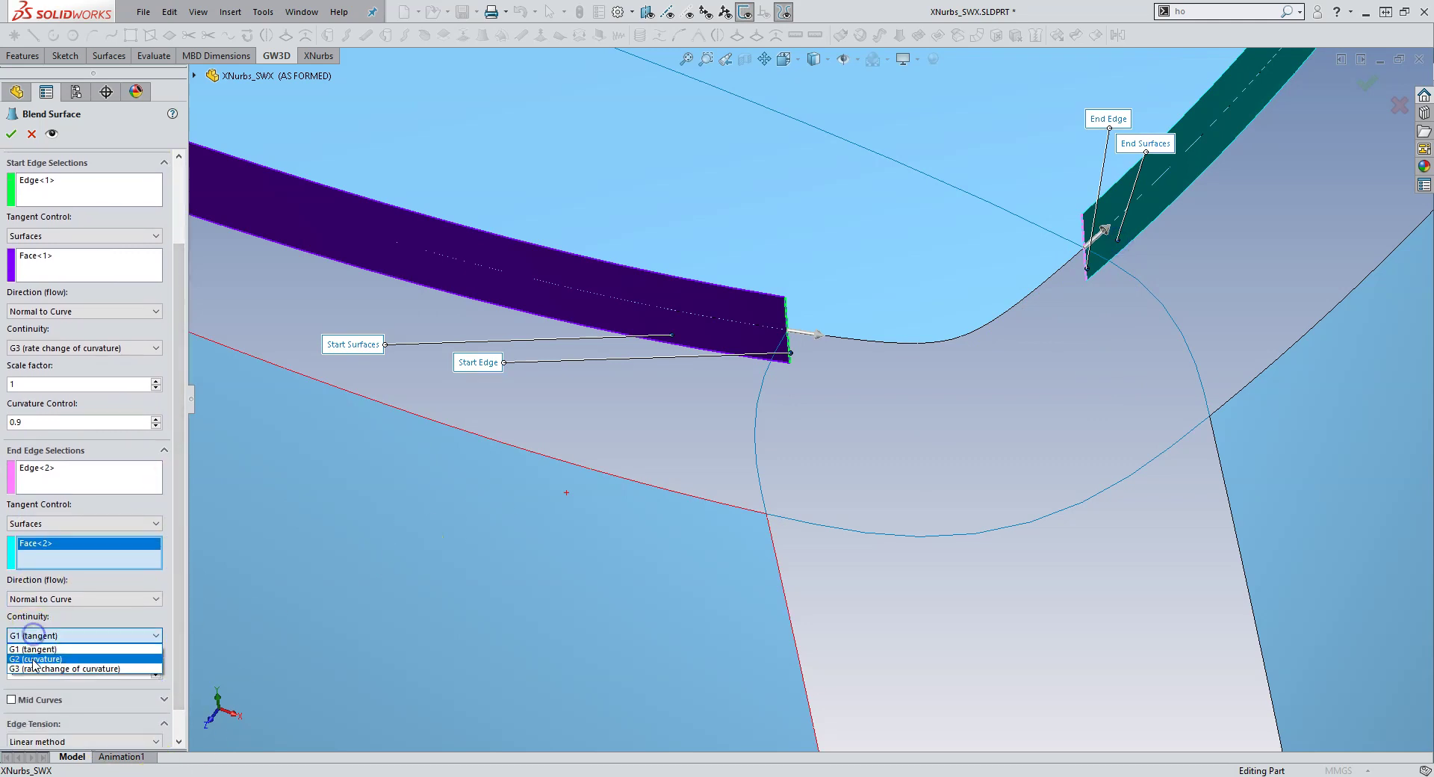
pyautogui.click(75, 667)
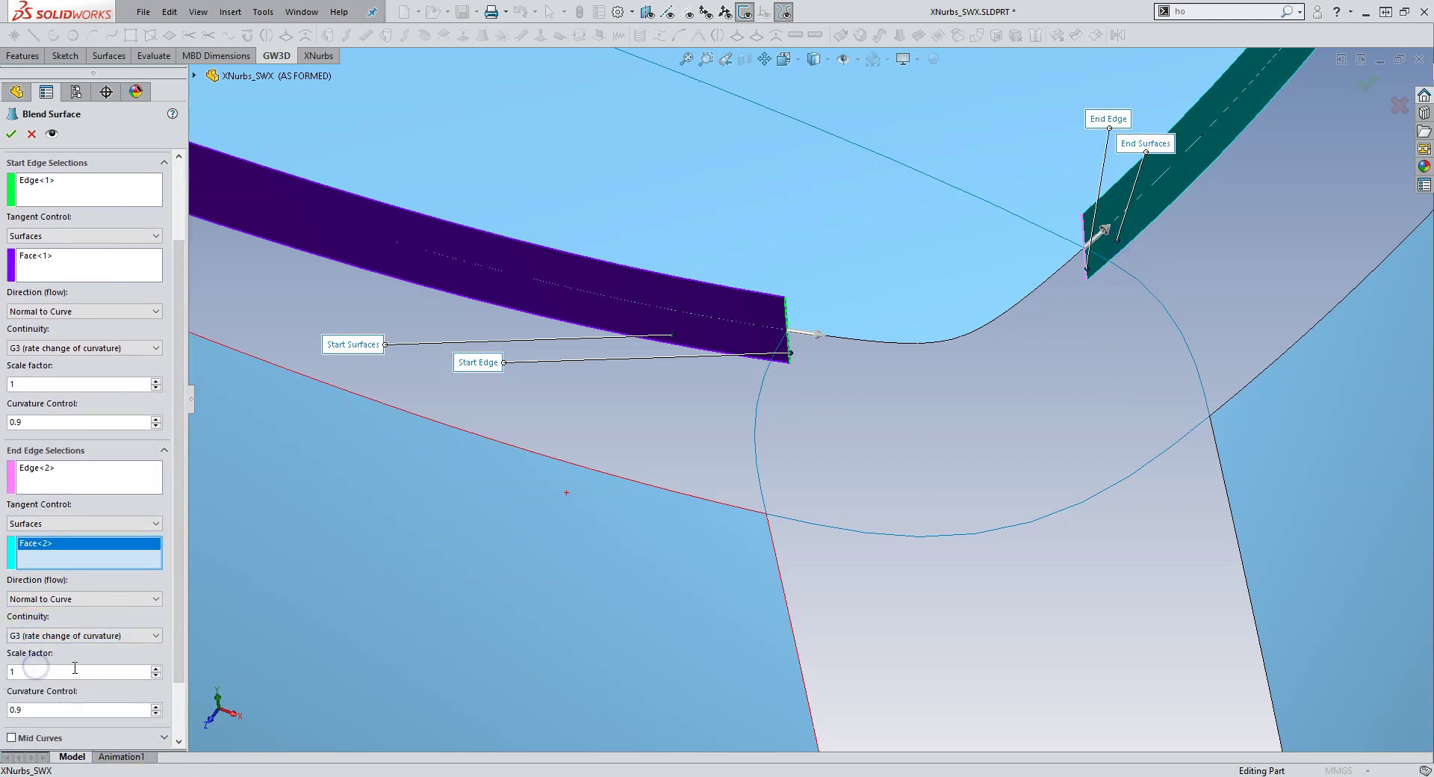
# Step: Preview and accept Surface-Blend1, then select the blend and right strip faces
pyautogui.click(52, 132)
pyautogui.moveTo(937, 298); pyautogui.dragTo(904, 396, button='middle')
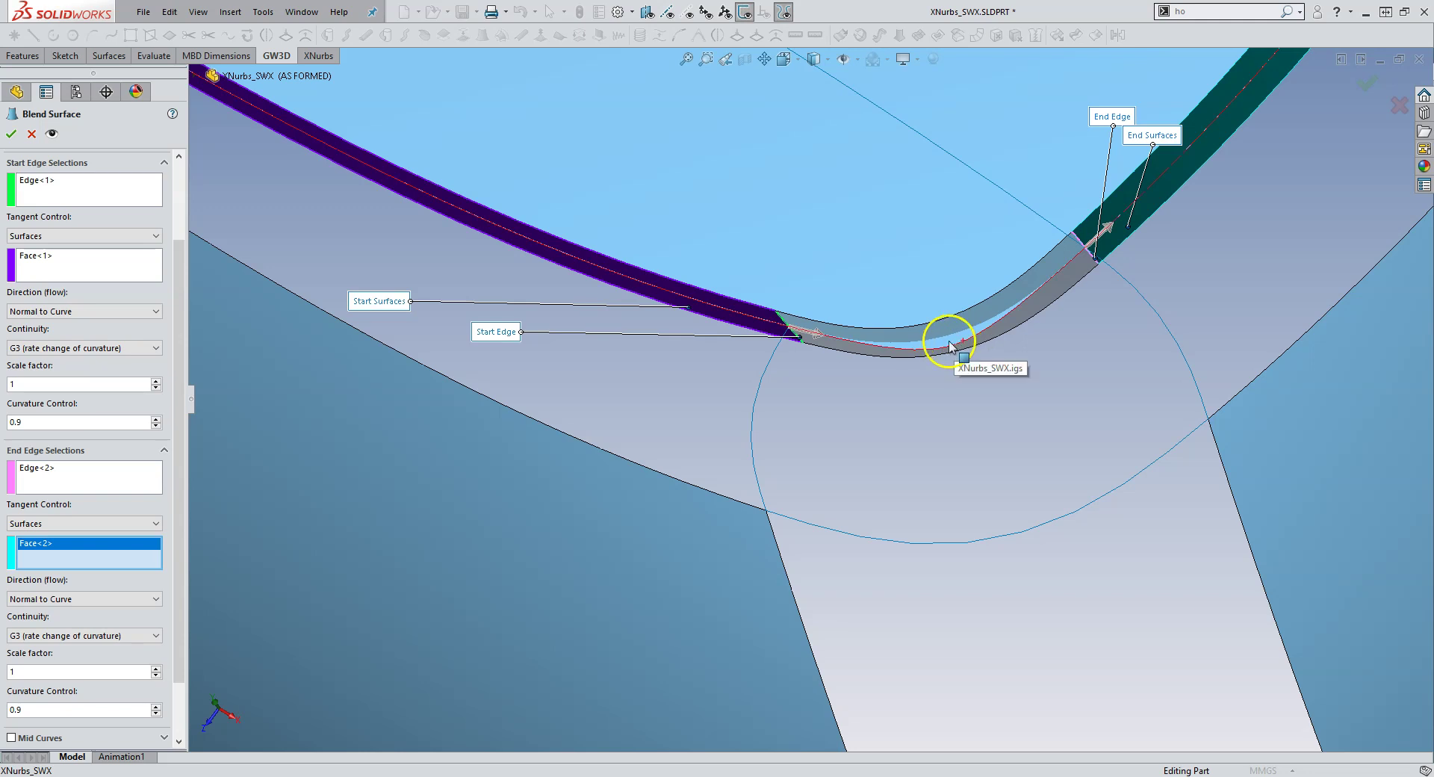
pyautogui.click(11, 135)
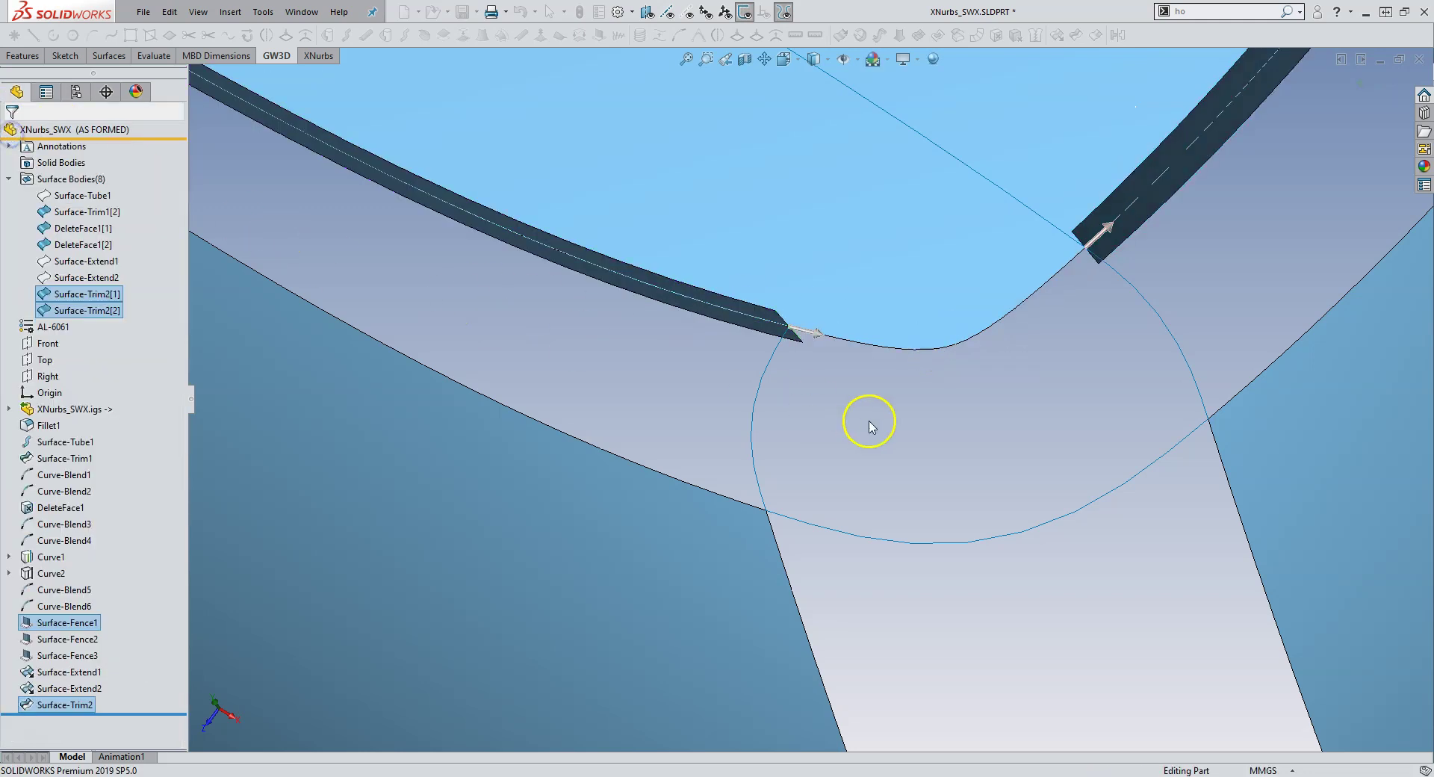
pyautogui.moveTo(877, 368); pyautogui.dragTo(794, 339, button='middle')
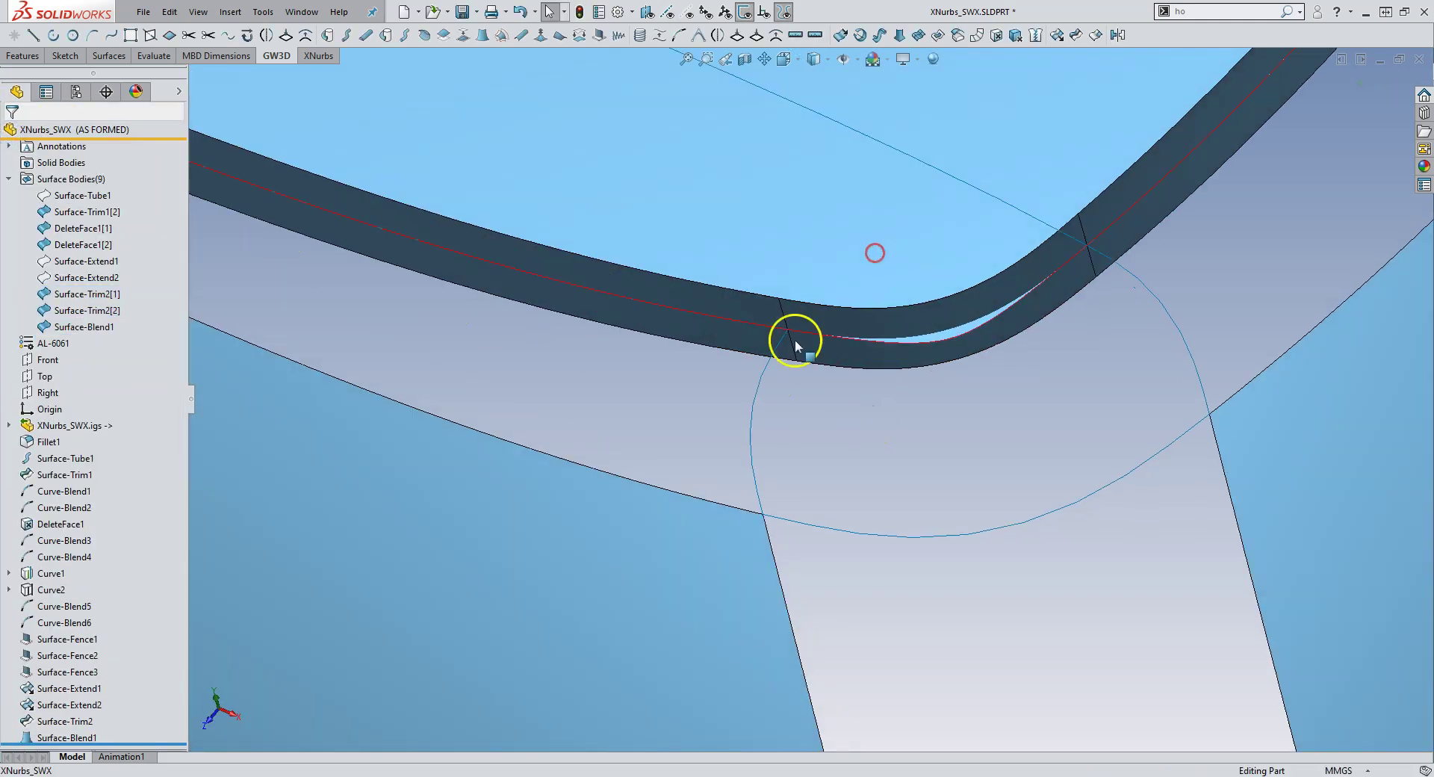
pyautogui.click(716, 343)
pyautogui.keyDown('ctrl'); pyautogui.click(849, 352); pyautogui.keyUp('ctrl')
# Step: Knit the left strip, right strip and blend faces into Surface-Knit1
pyautogui.keyDown('ctrl'); pyautogui.click(1106, 209); pyautogui.keyUp('ctrl')
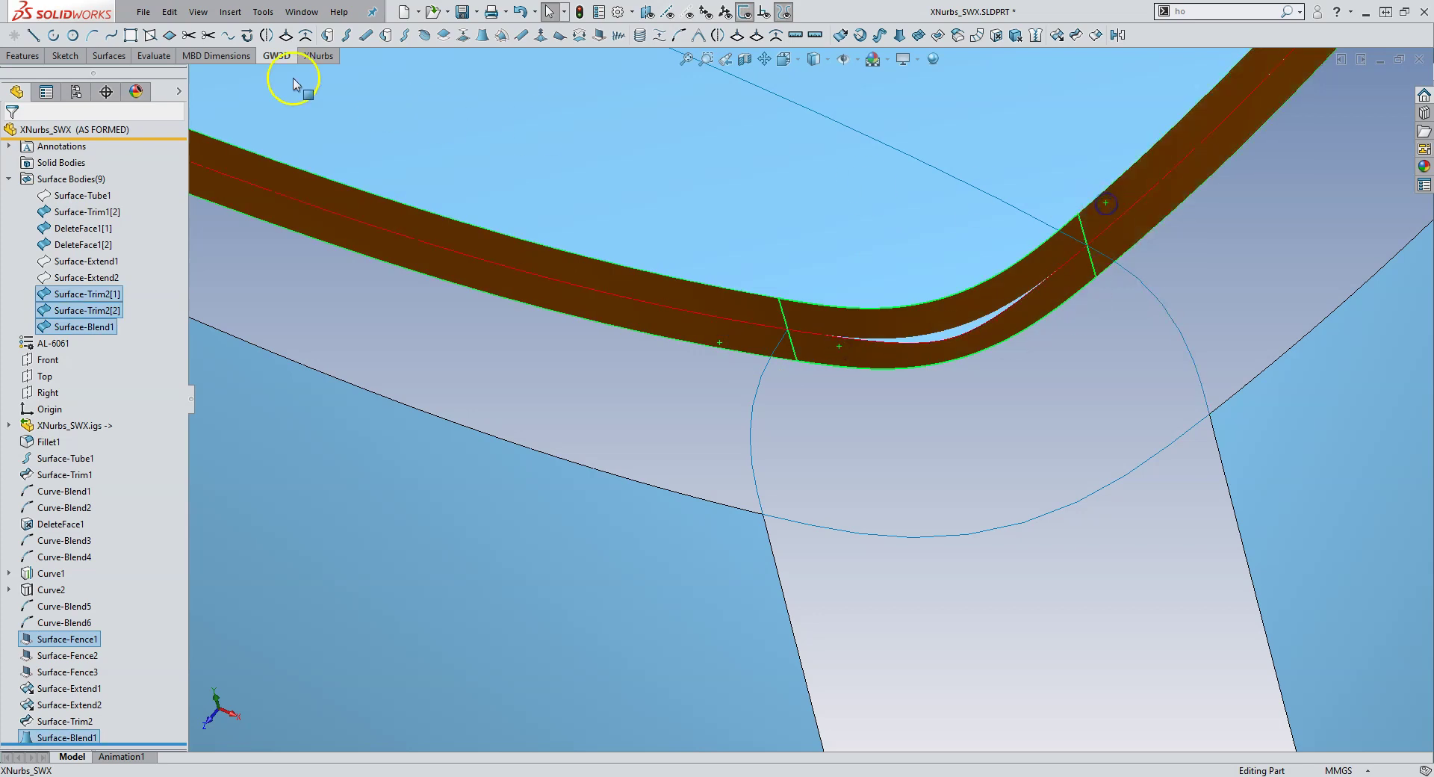
pyautogui.click(109, 55)
pyautogui.click(371, 36)
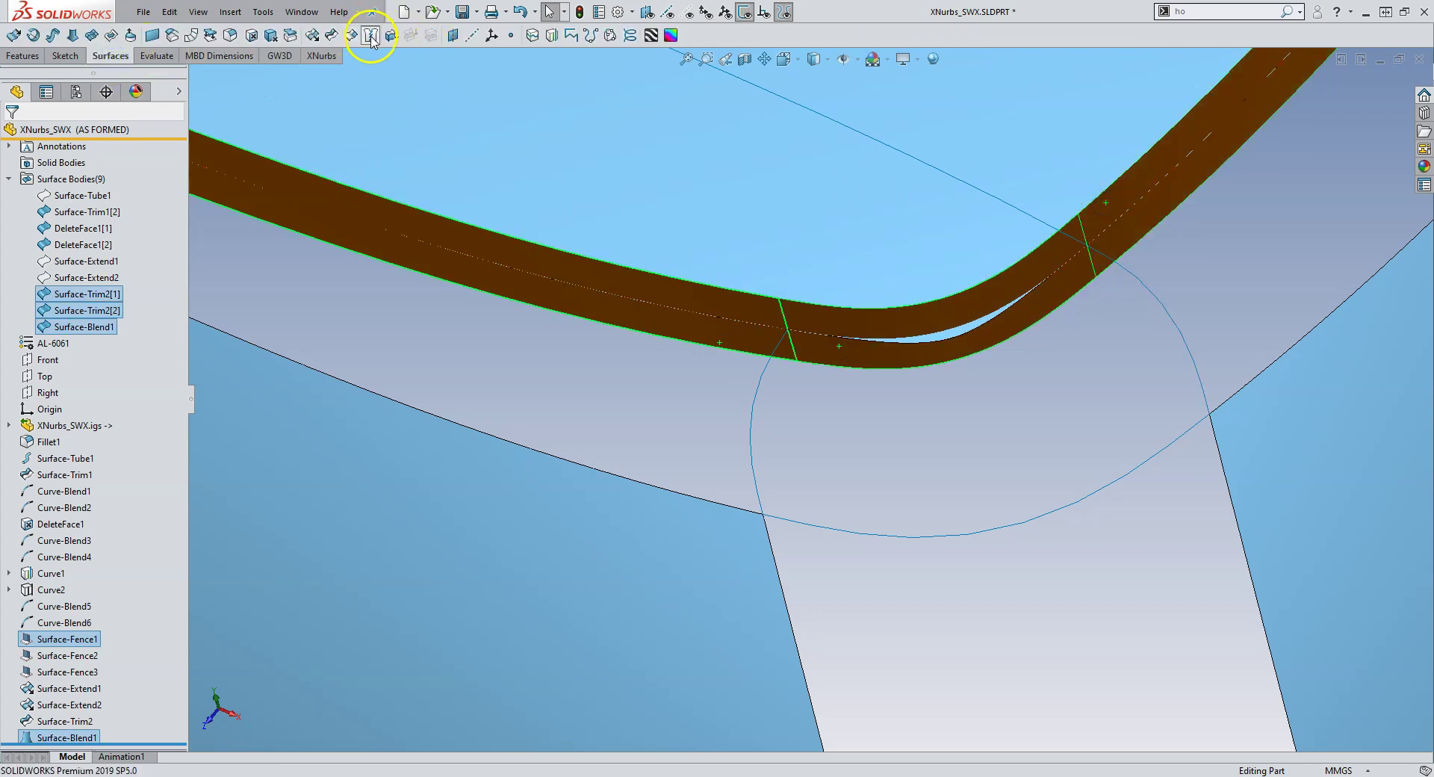
pyautogui.click(10, 135)
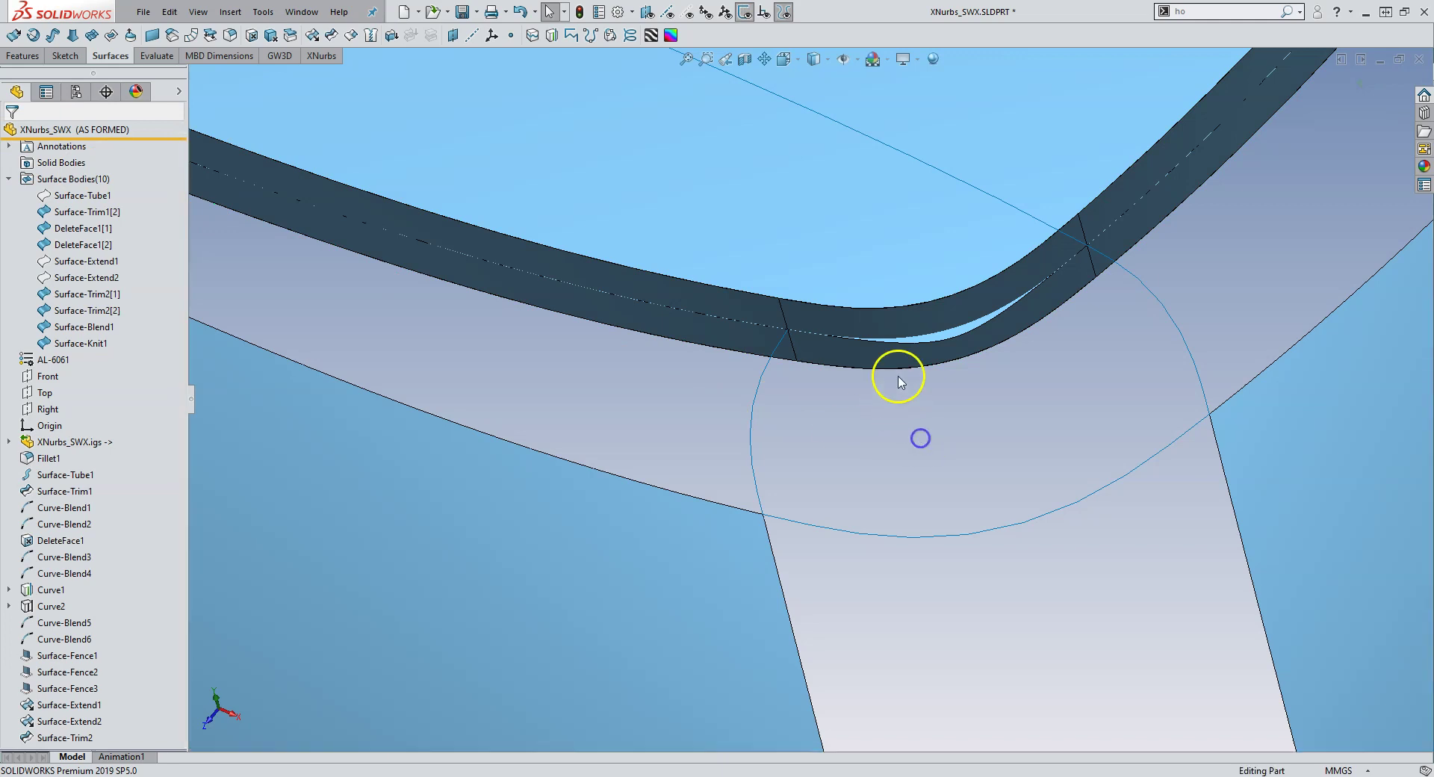
# Step: Untrim the band edge to extend it outward as Surface-Untrim1
pyautogui.scroll(-3, 810, 338)
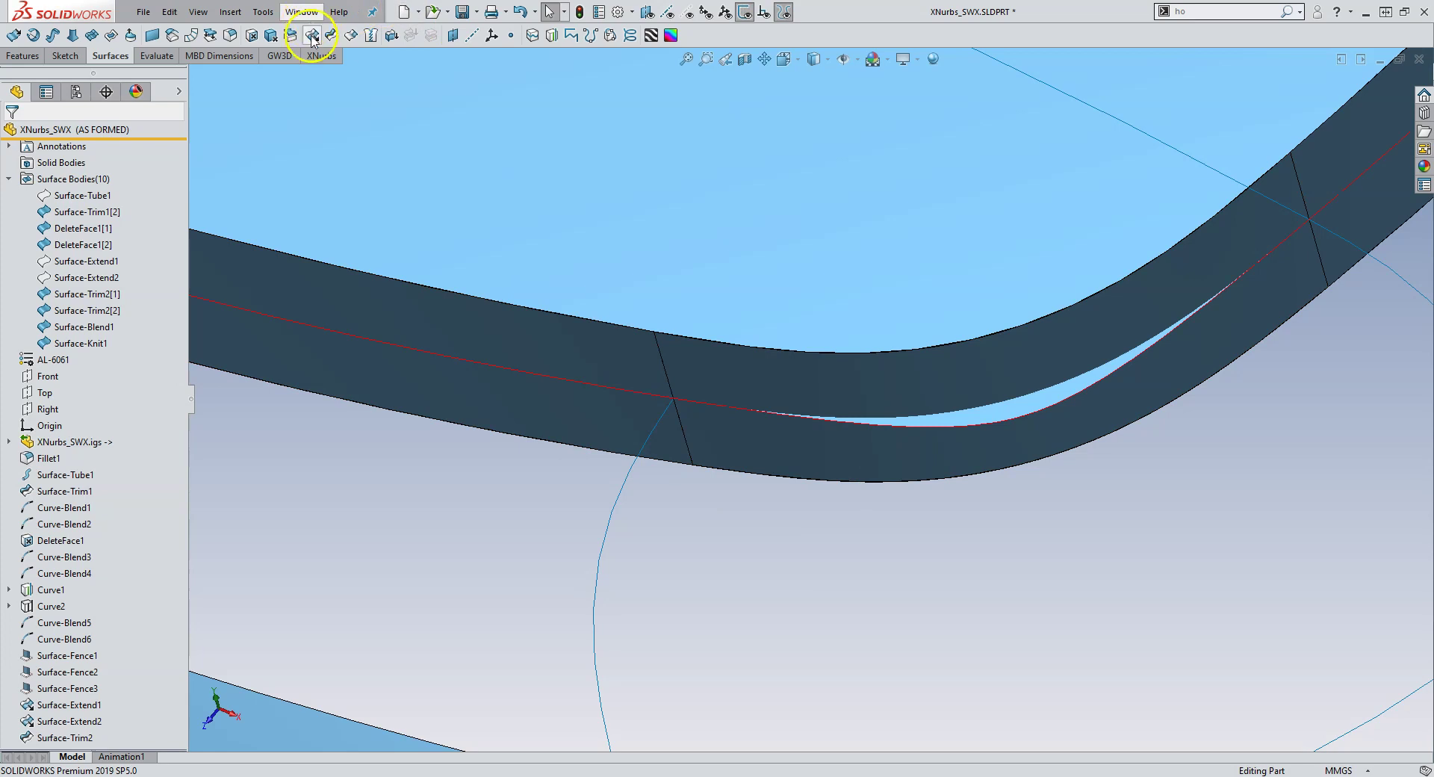
pyautogui.click(350, 36)
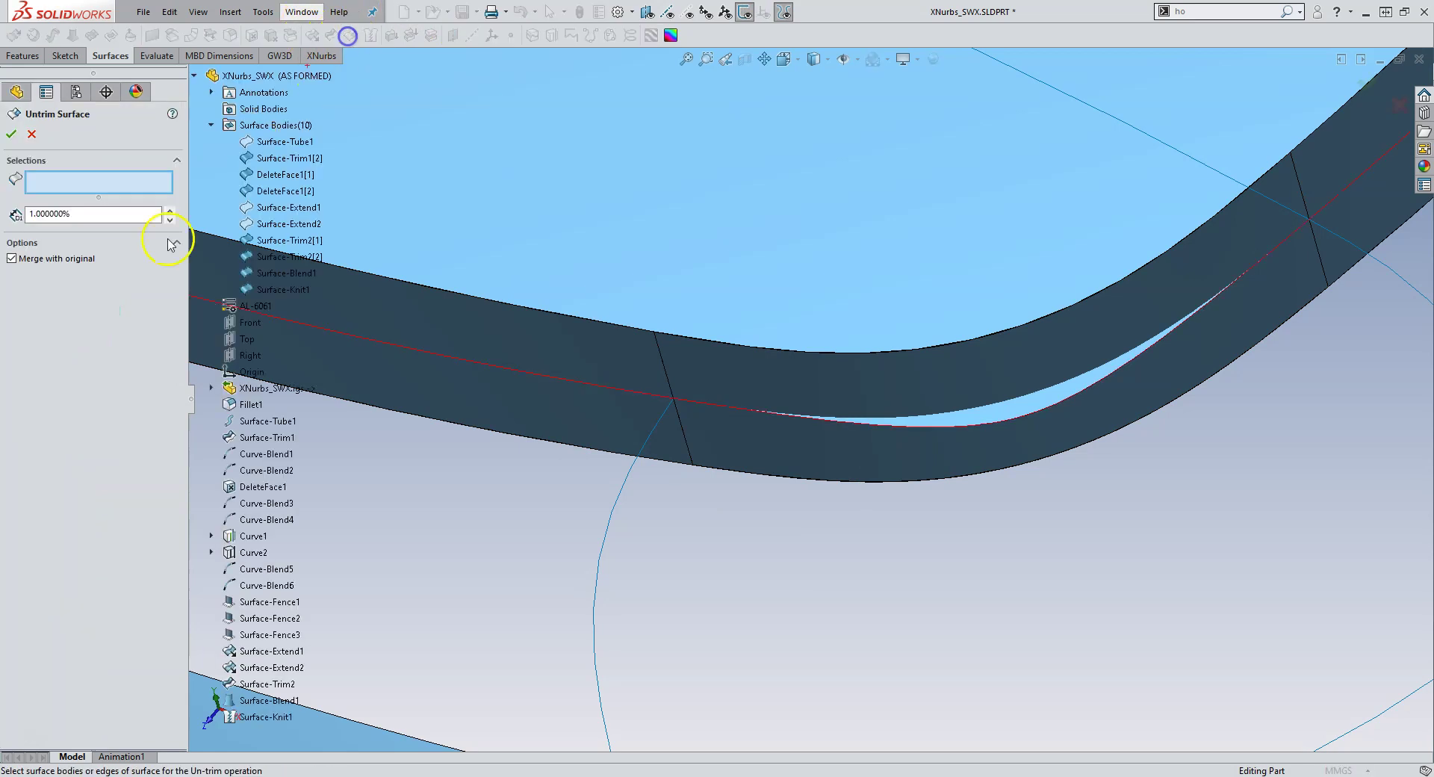
pyautogui.click(1019, 415)
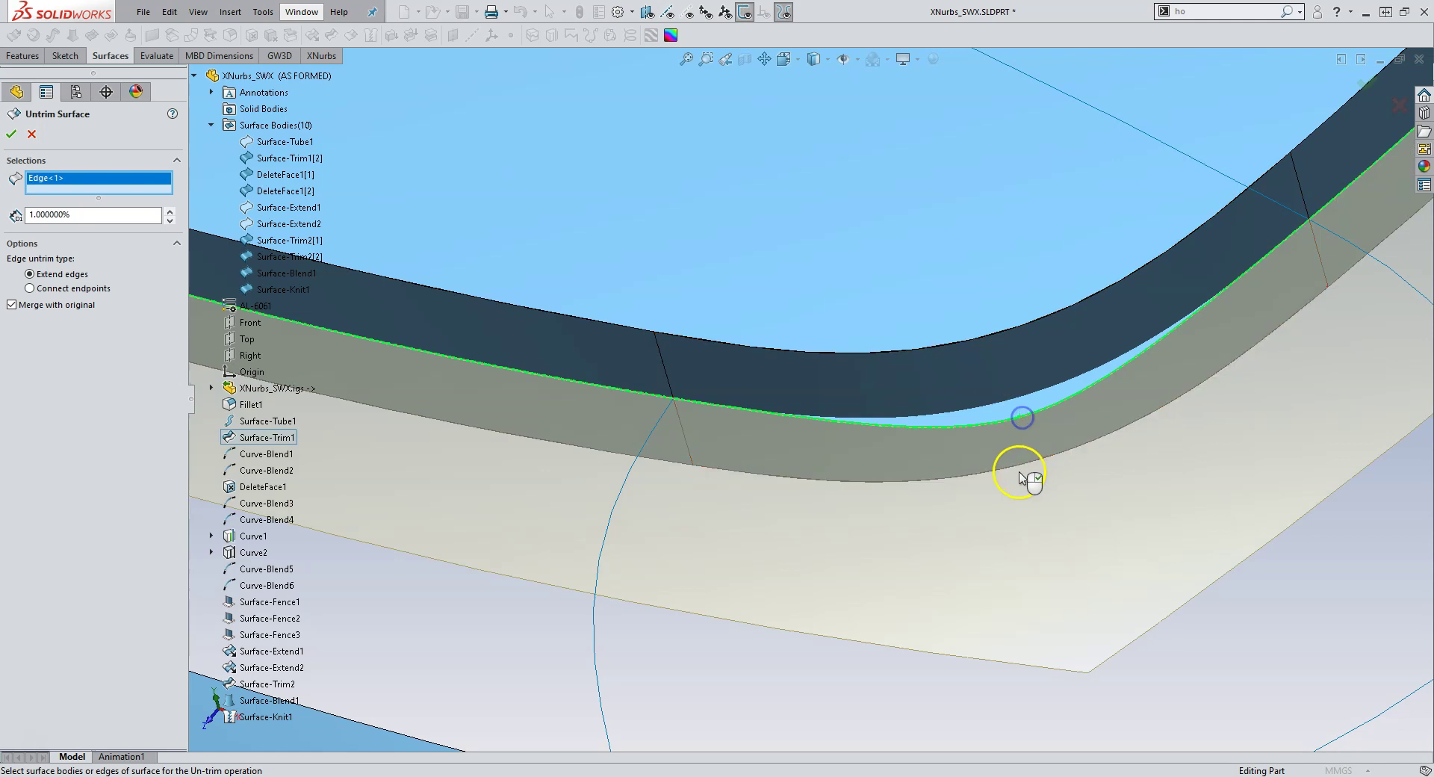
pyautogui.click(12, 134)
pyautogui.scroll(3, 838, 409)
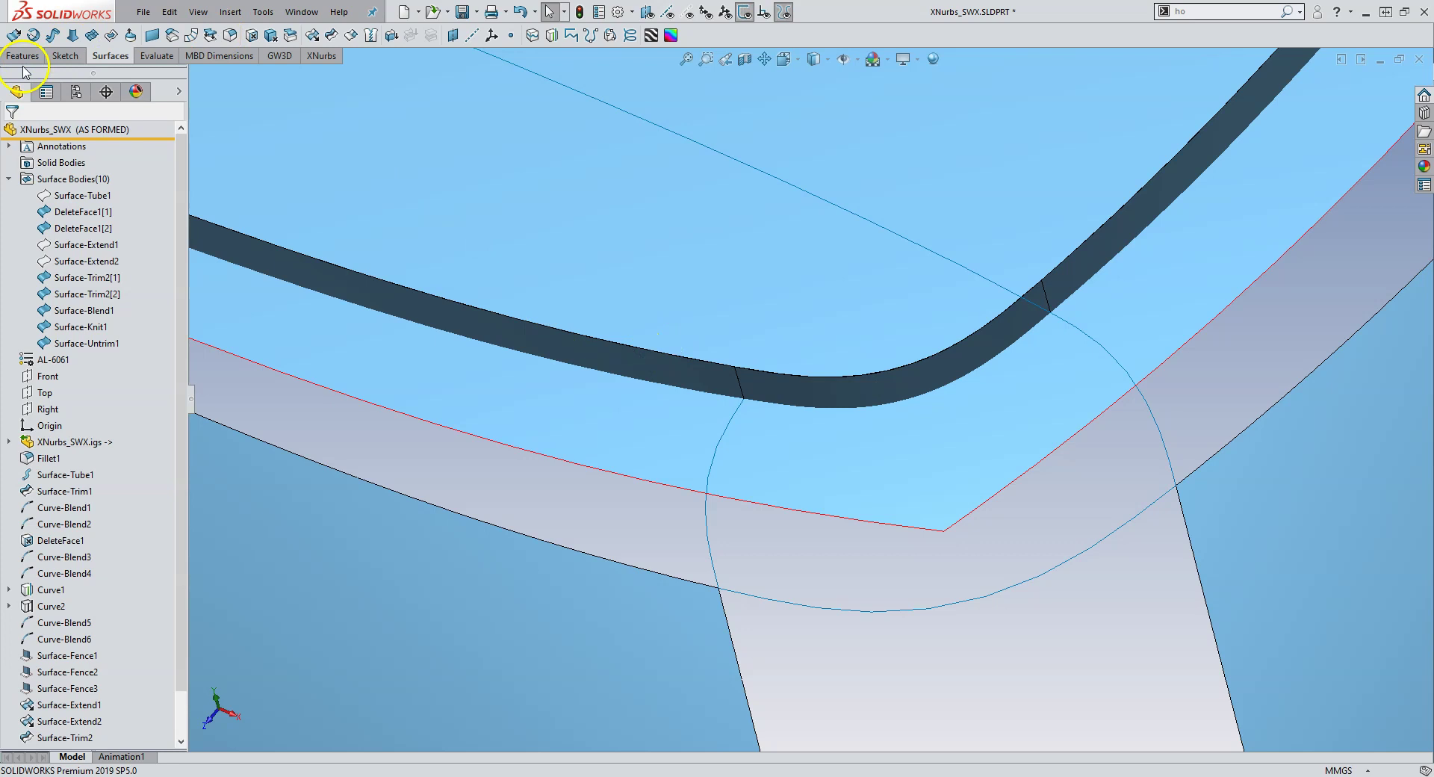
# Step: Attempt a standard trim using the dark strip as the tool, then abandon it
pyautogui.scroll(5, 928, 431)
pyautogui.scroll(-3, 792, 390)
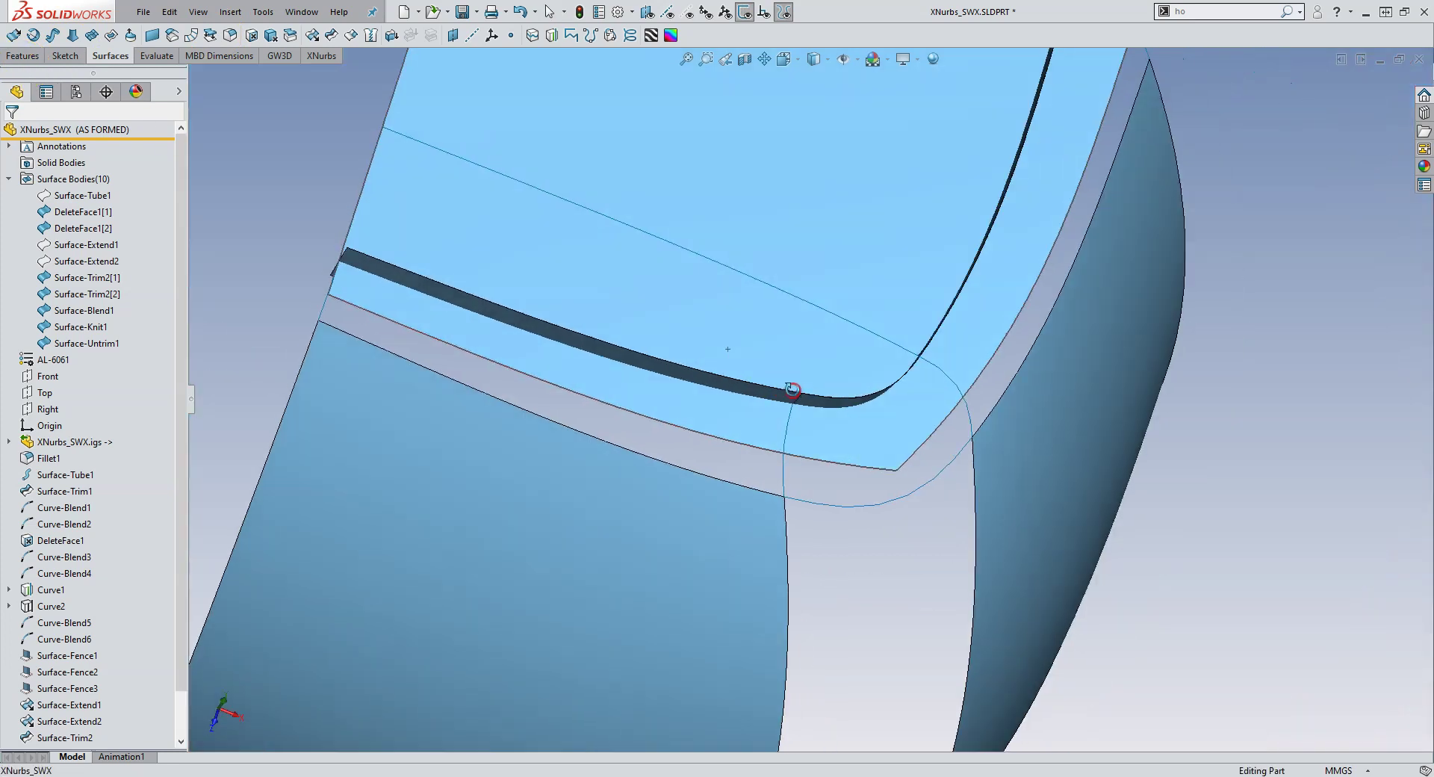
pyautogui.moveTo(791, 389); pyautogui.dragTo(777, 387, button='middle')
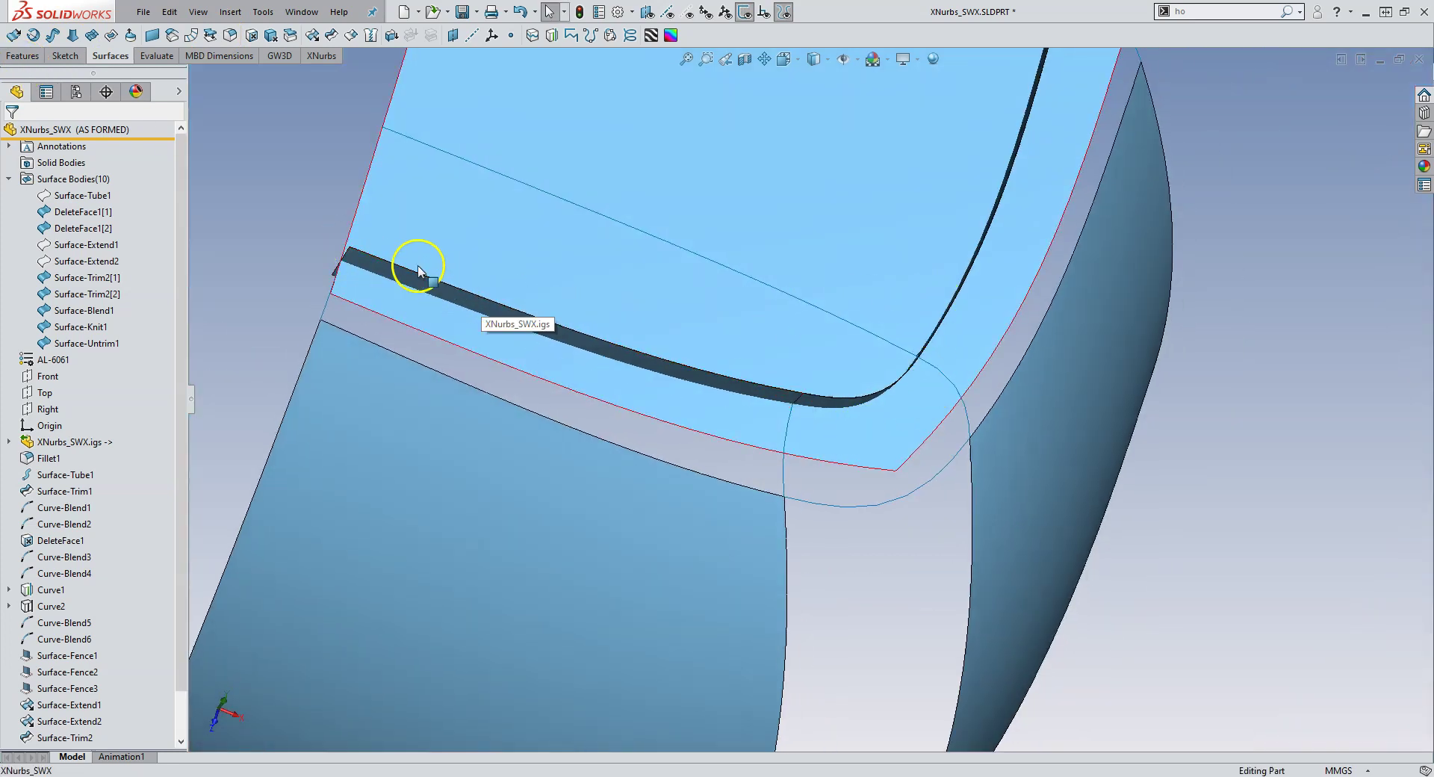
pyautogui.click(333, 35)
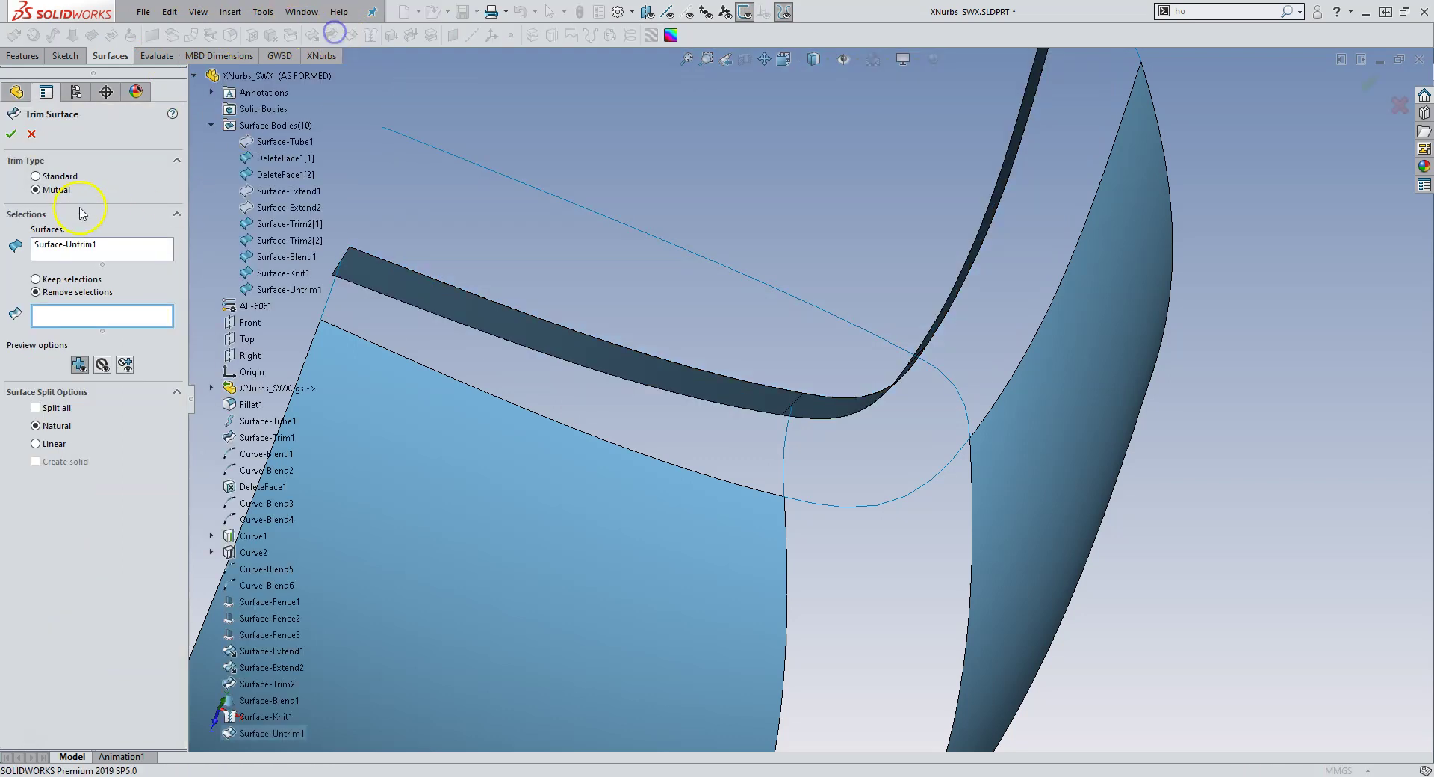
pyautogui.click(35, 176)
pyautogui.rightClick(88, 250)
pyautogui.click(127, 260)
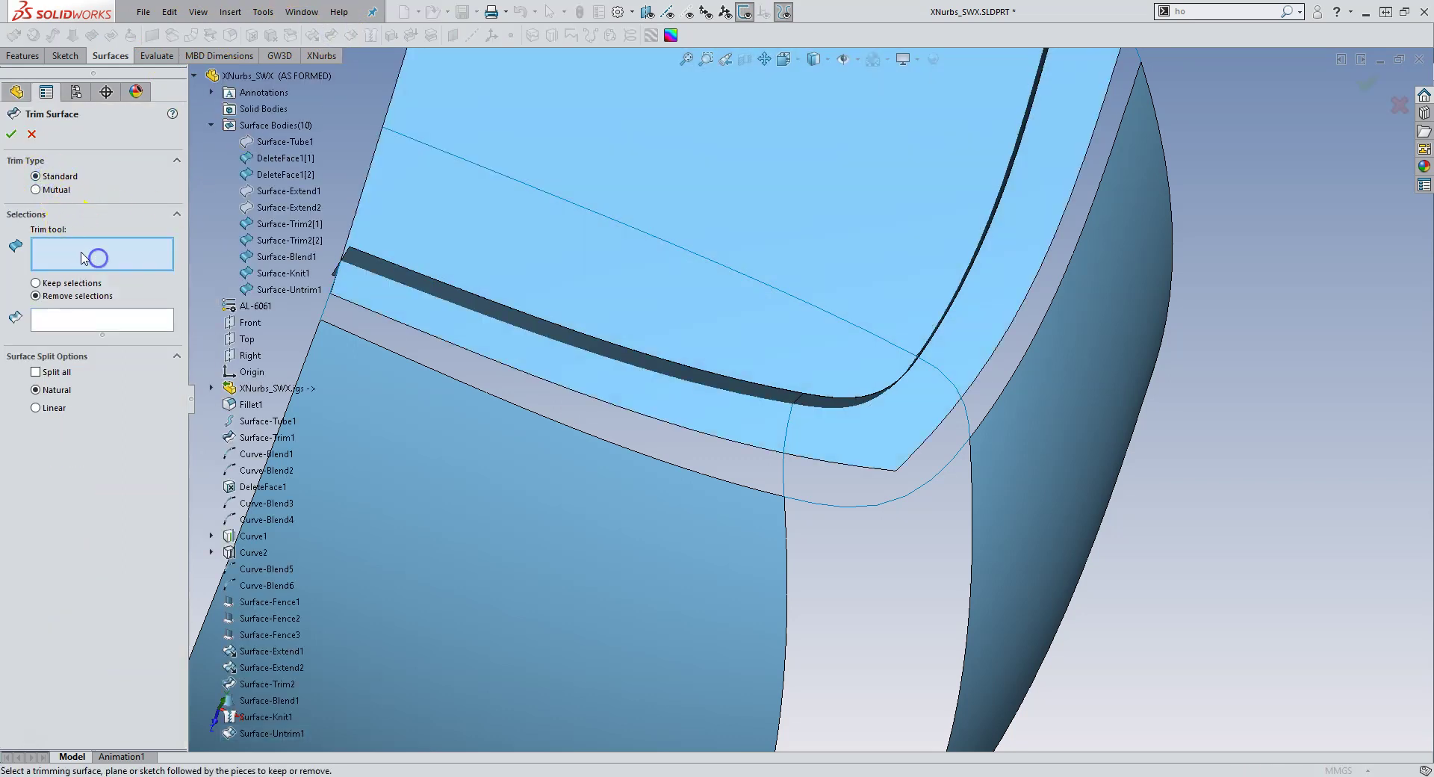
pyautogui.click(418, 282)
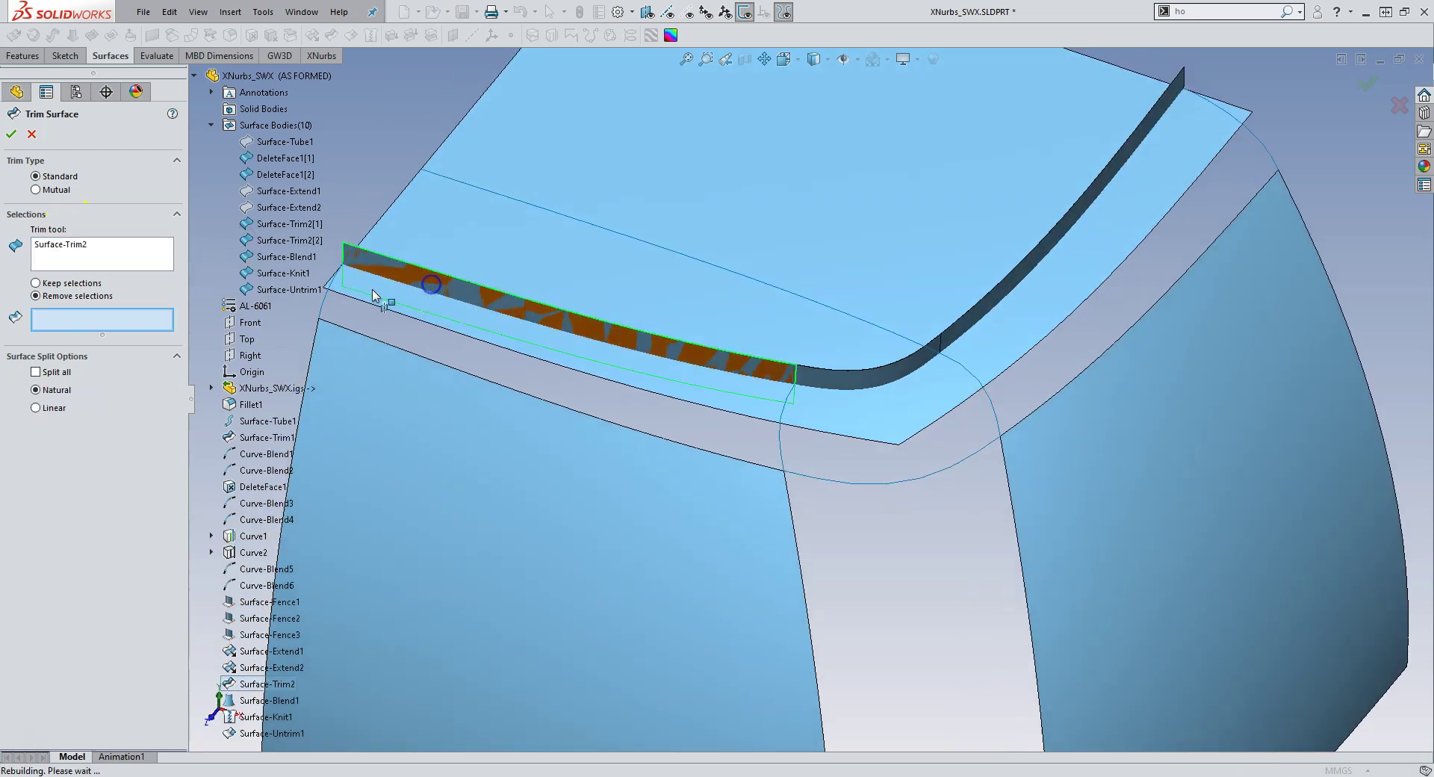
pyautogui.click(79, 322)
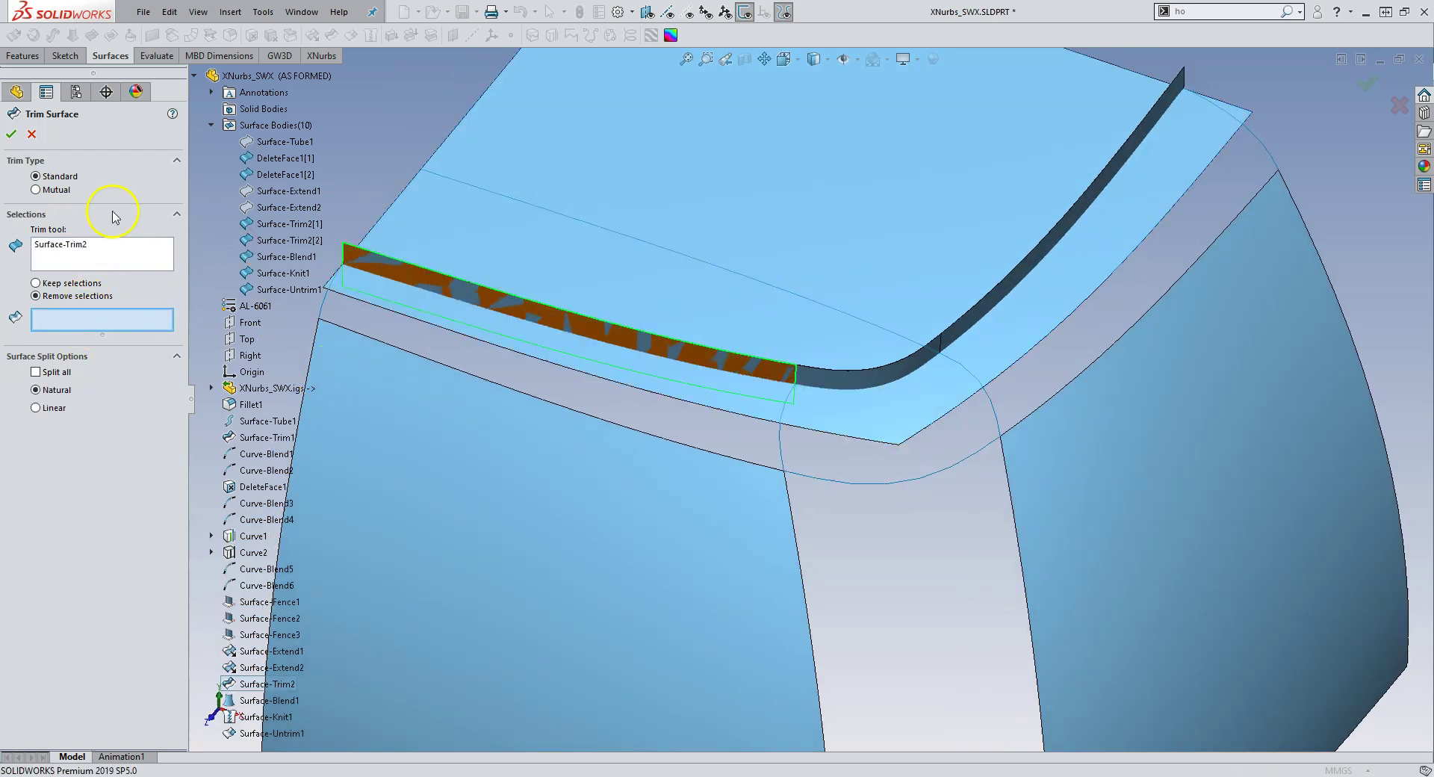
pyautogui.click(11, 134)
# Step: Edit the Surface-Knit1 feature and accept it unchanged
pyautogui.scroll(-1, 45, 620)
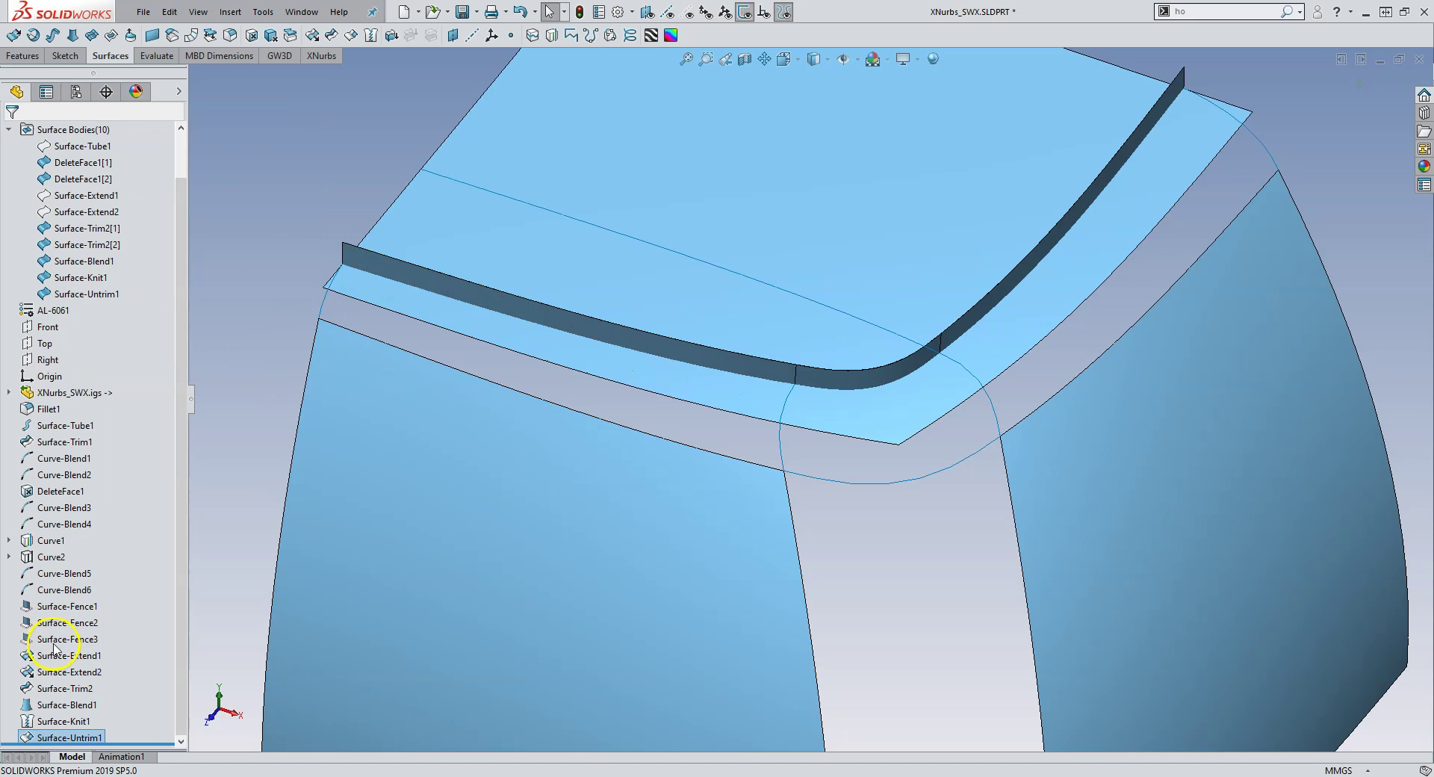
pyautogui.click(64, 721)
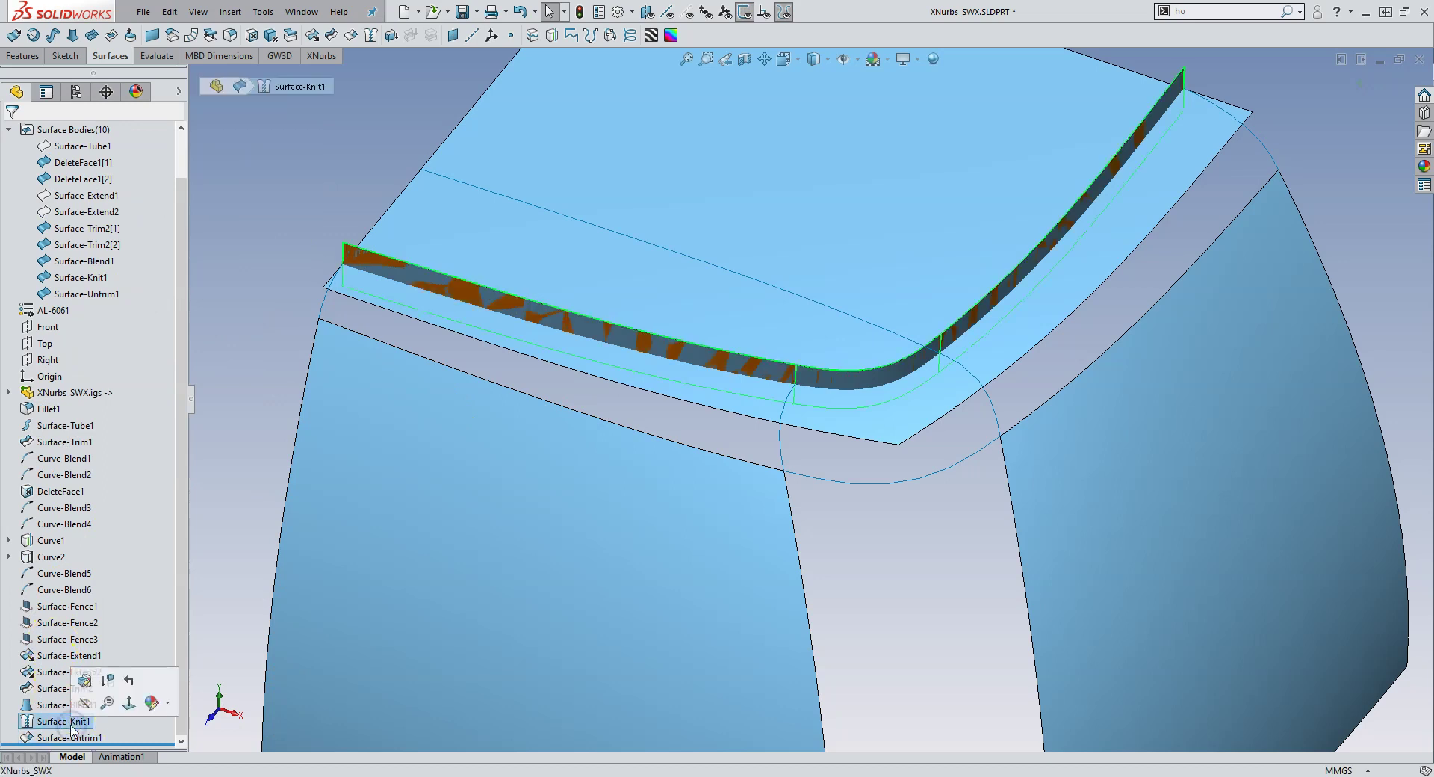
pyautogui.click(85, 689)
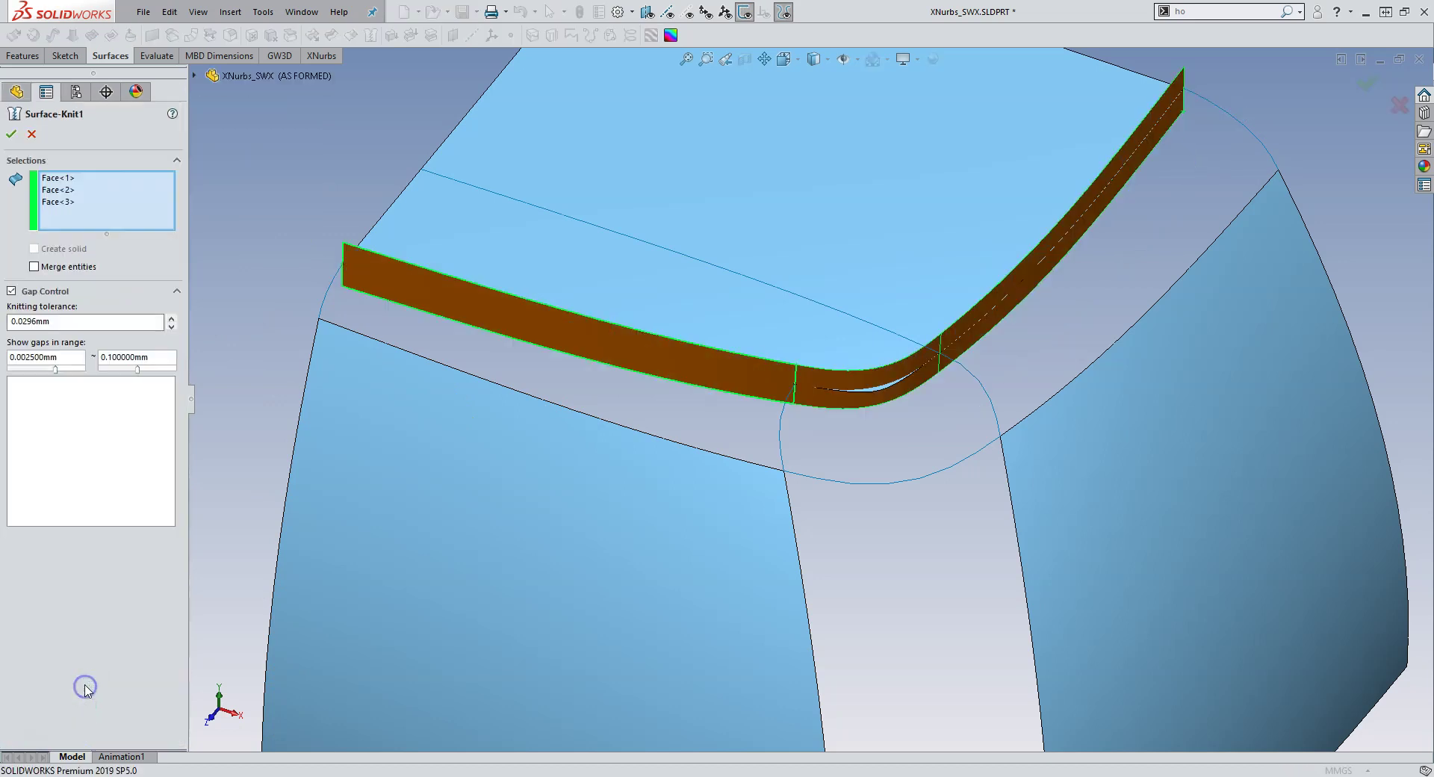
pyautogui.click(11, 133)
# Step: Hide the Surface-Blend1, Surface-Trim2[1] and Surface-Trim2[2] bodies
pyautogui.click(261, 169)
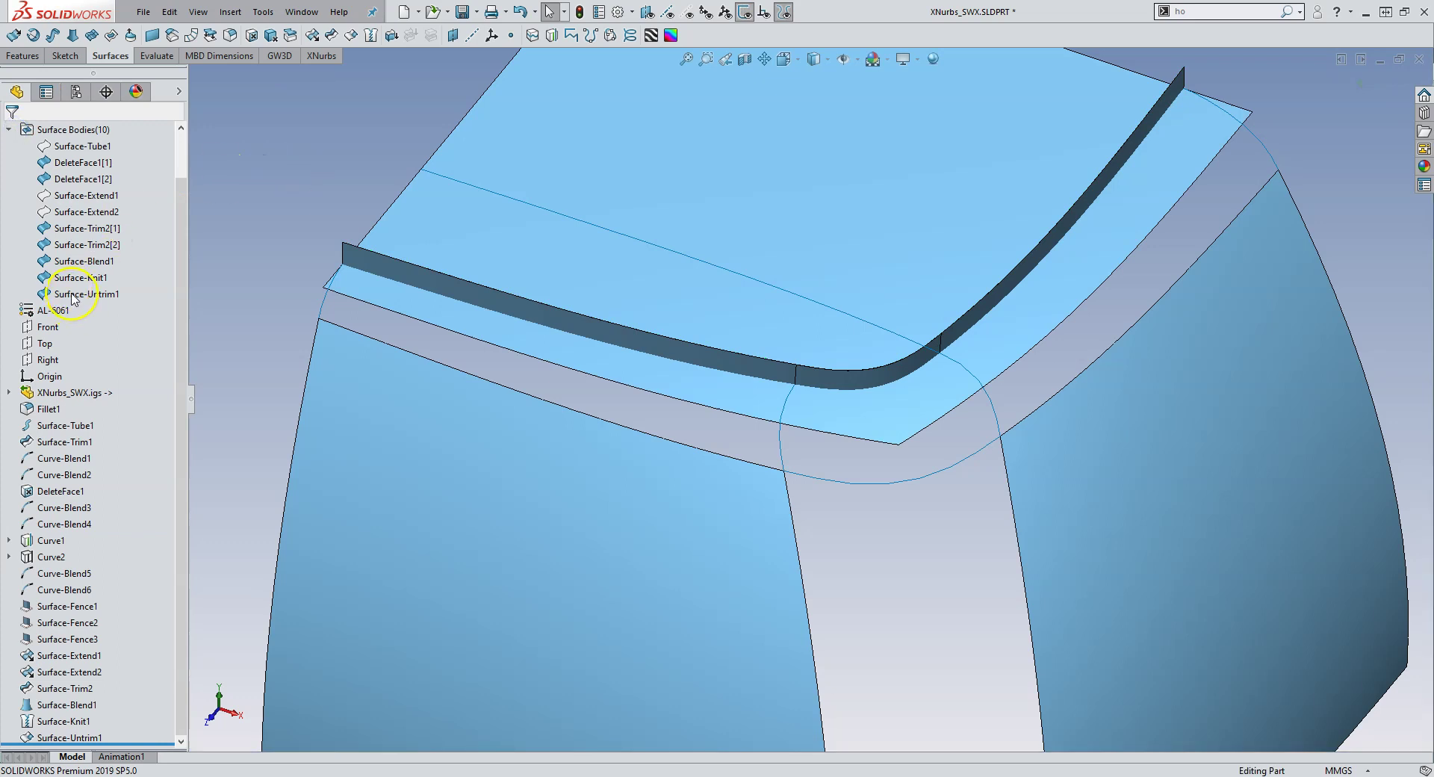
pyautogui.click(68, 261)
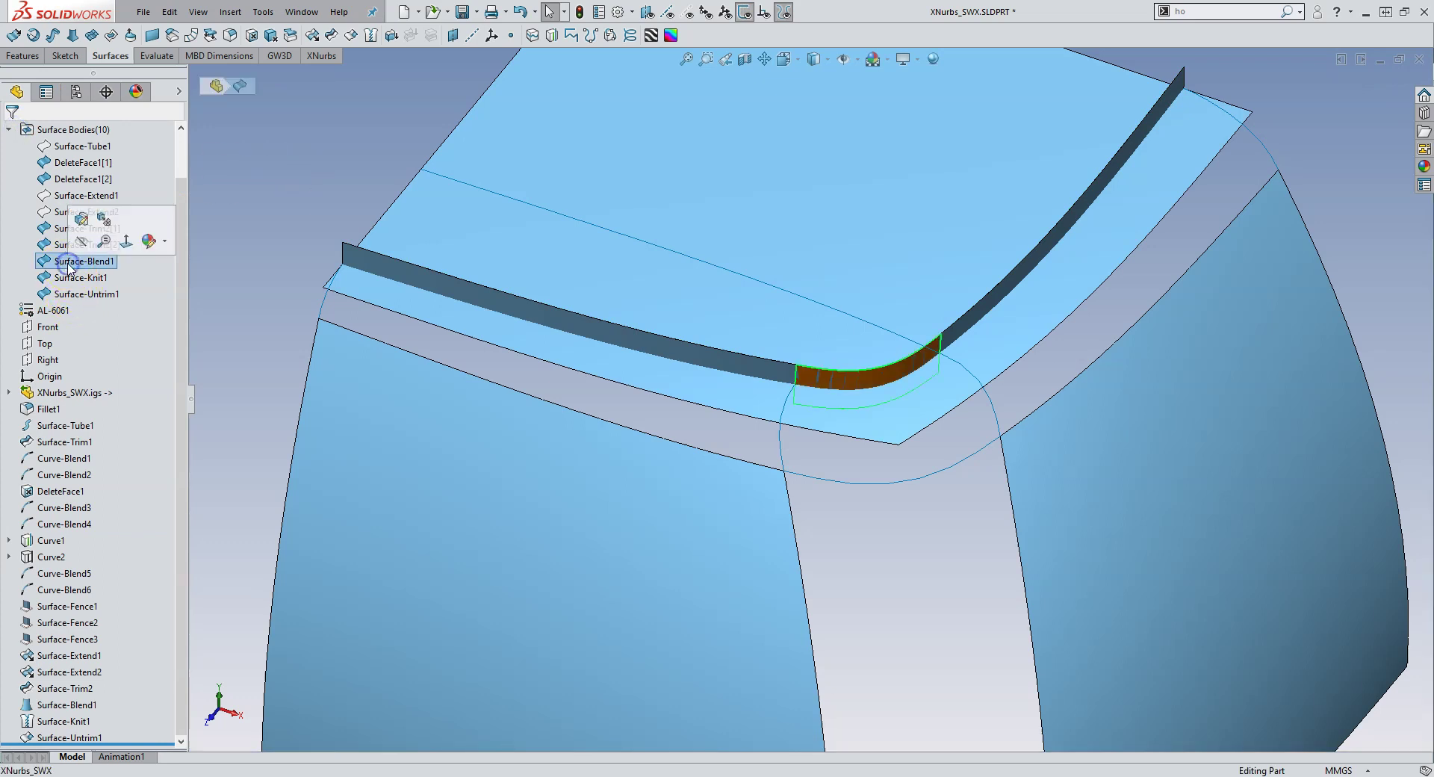
pyautogui.keyDown('ctrl'); pyautogui.click(68, 244); pyautogui.keyUp('ctrl')
pyautogui.keyDown('ctrl'); pyautogui.click(68, 228); pyautogui.keyUp('ctrl')
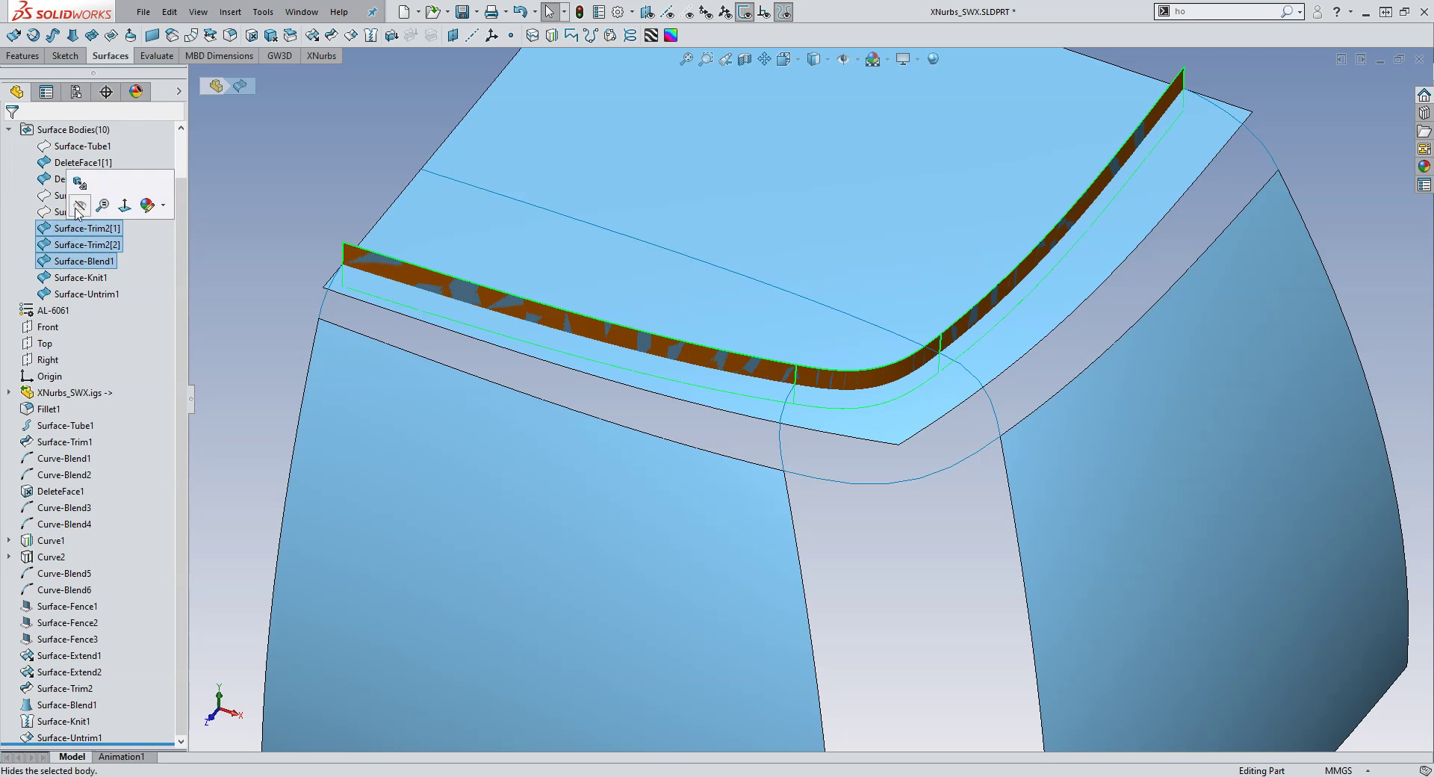
pyautogui.click(77, 210)
pyautogui.click(349, 148)
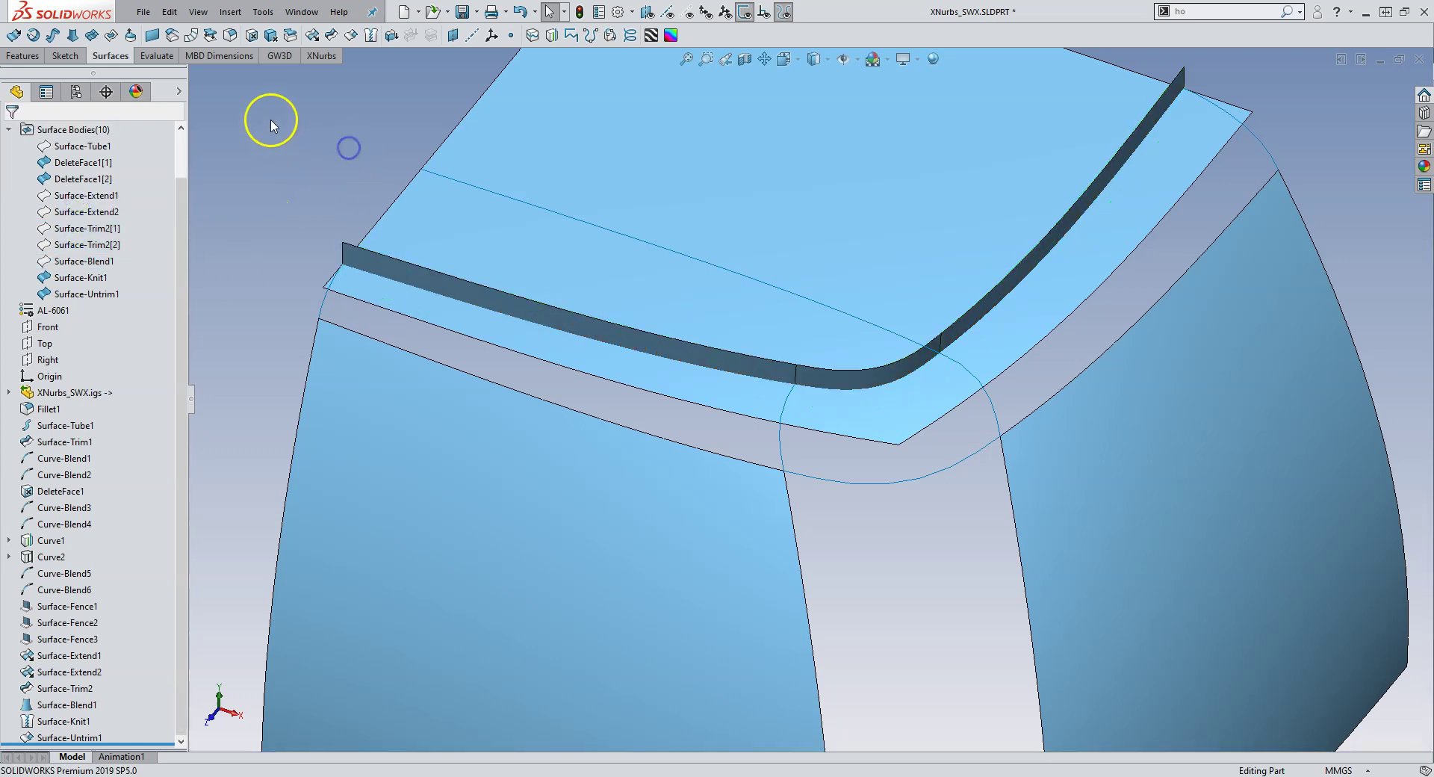
# Step: Standard-trim the top surface's outer band with the knitted strip, then hide Surface-Knit1
pyautogui.click(331, 36)
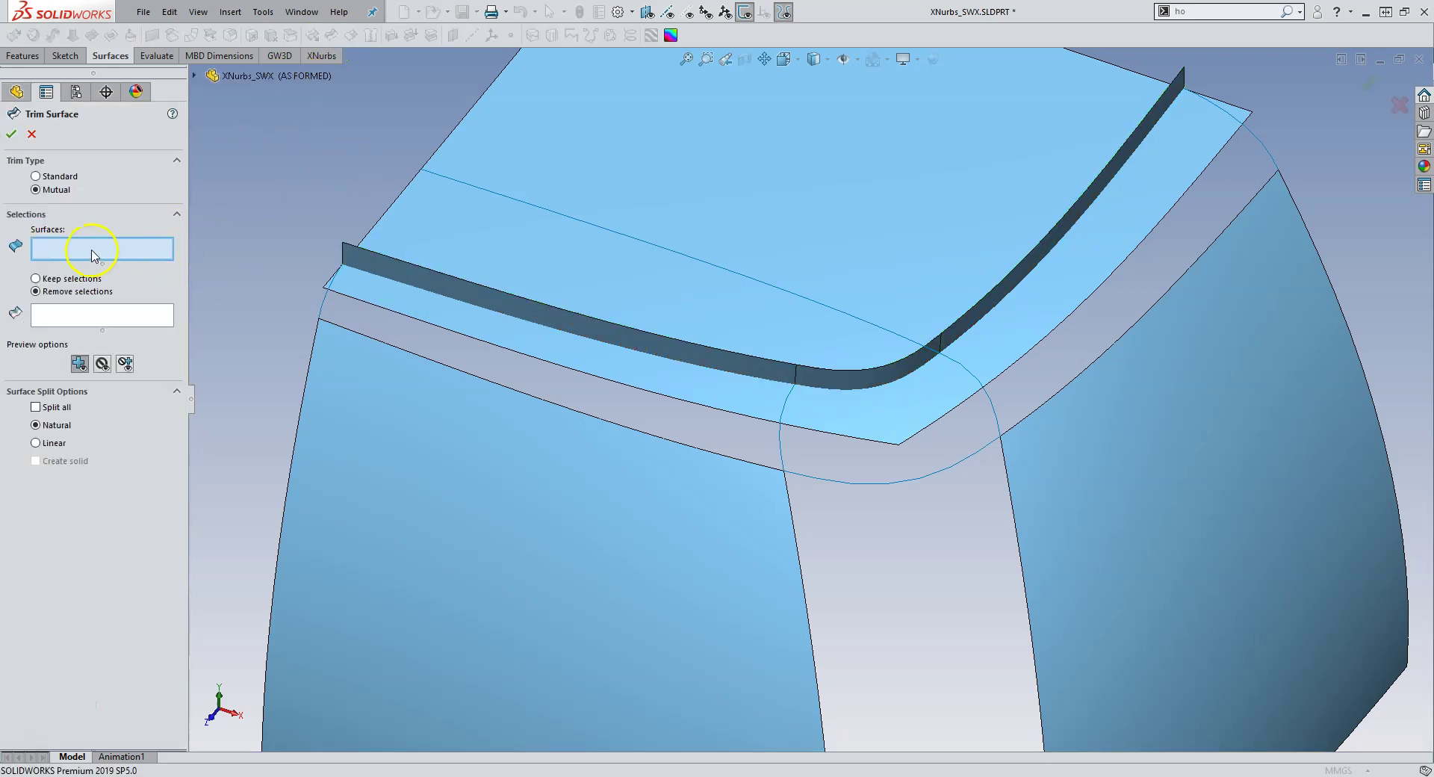
pyautogui.click(54, 177)
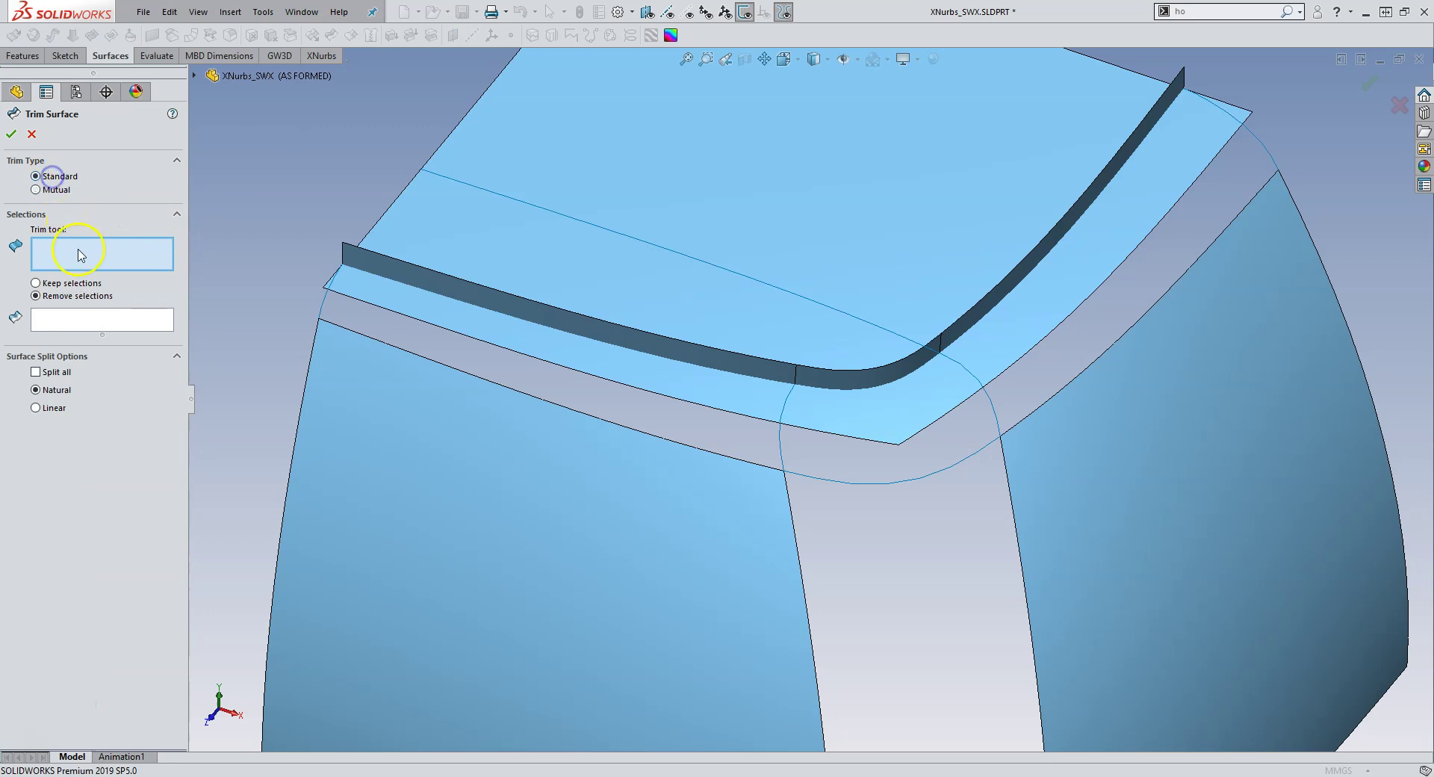
pyautogui.click(831, 376)
pyautogui.click(881, 423)
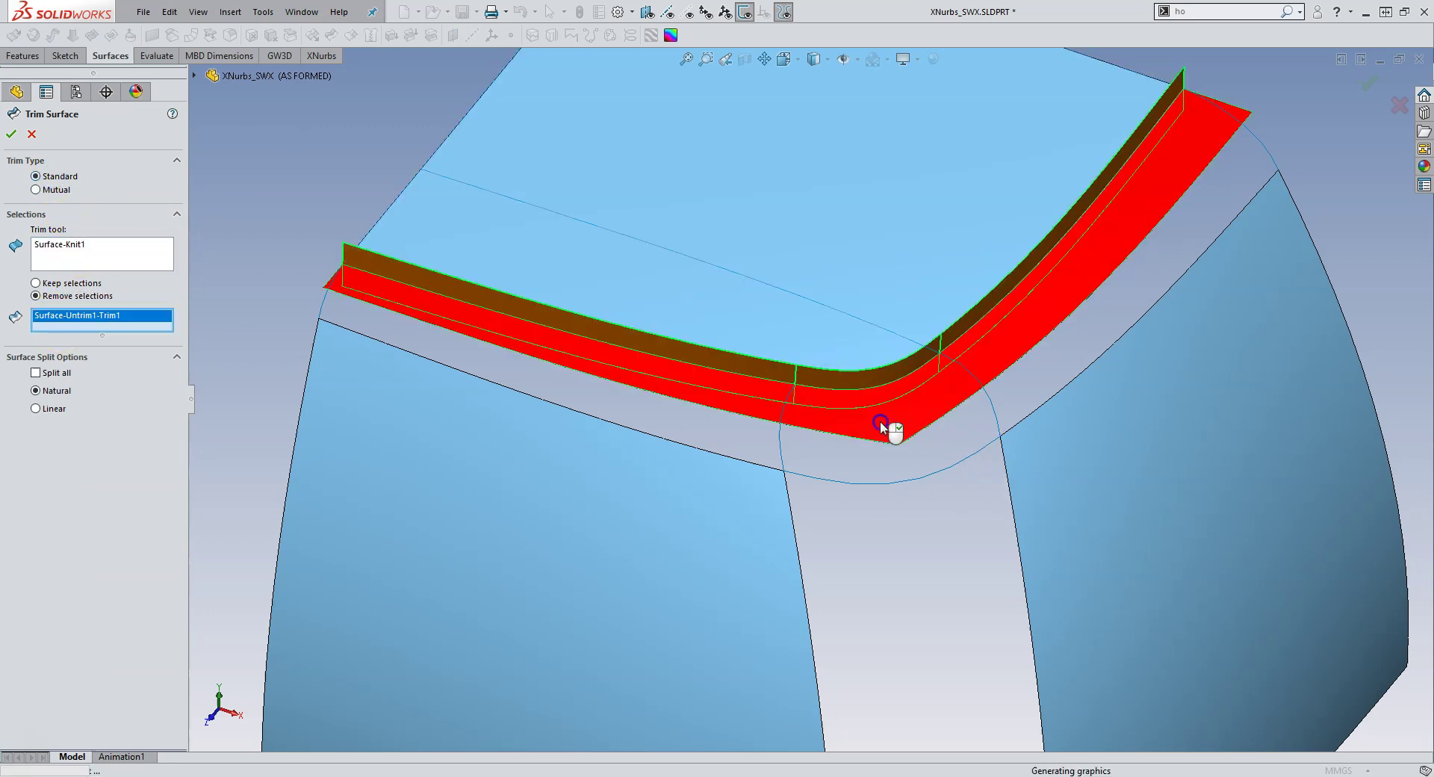
pyautogui.click(12, 135)
pyautogui.click(816, 397)
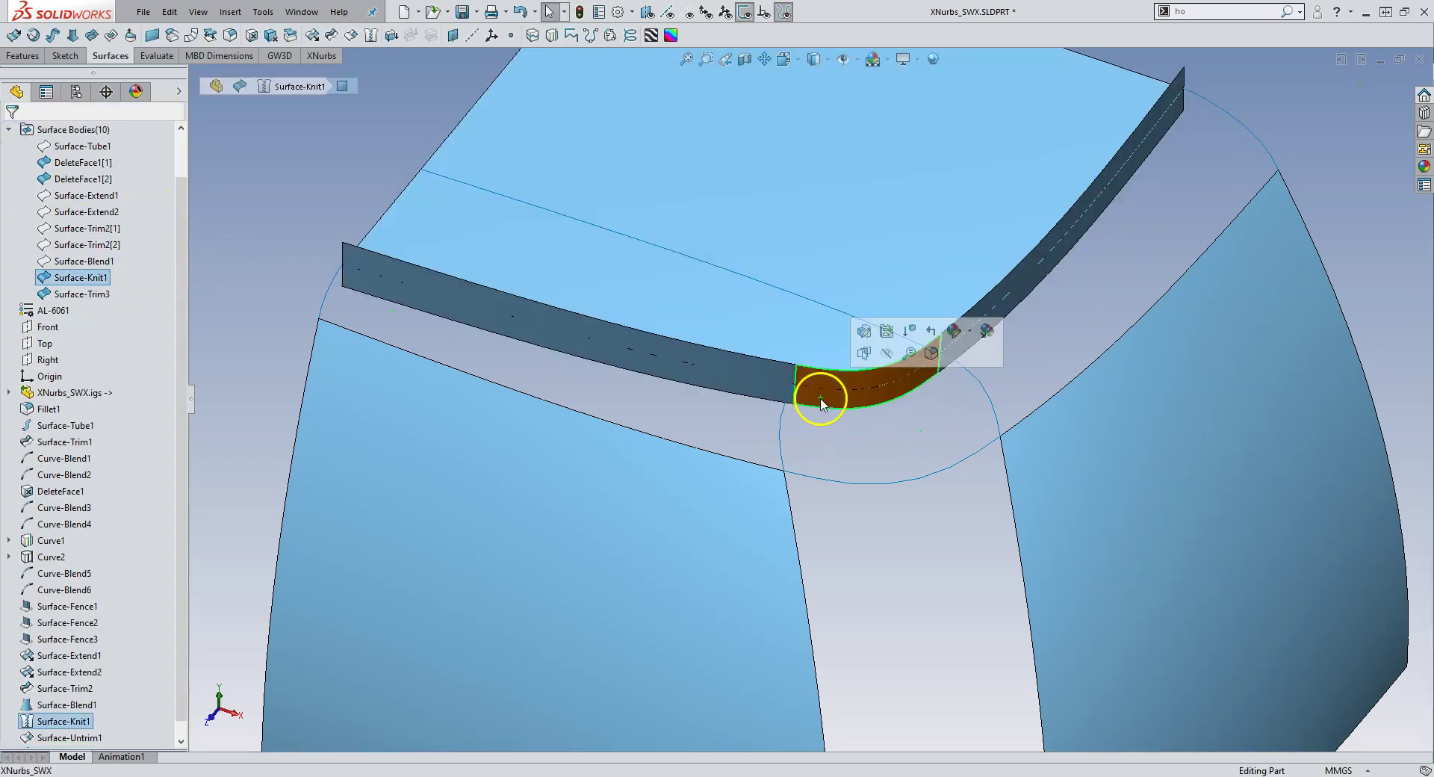
pyautogui.click(887, 362)
pyautogui.scroll(4, 835, 377)
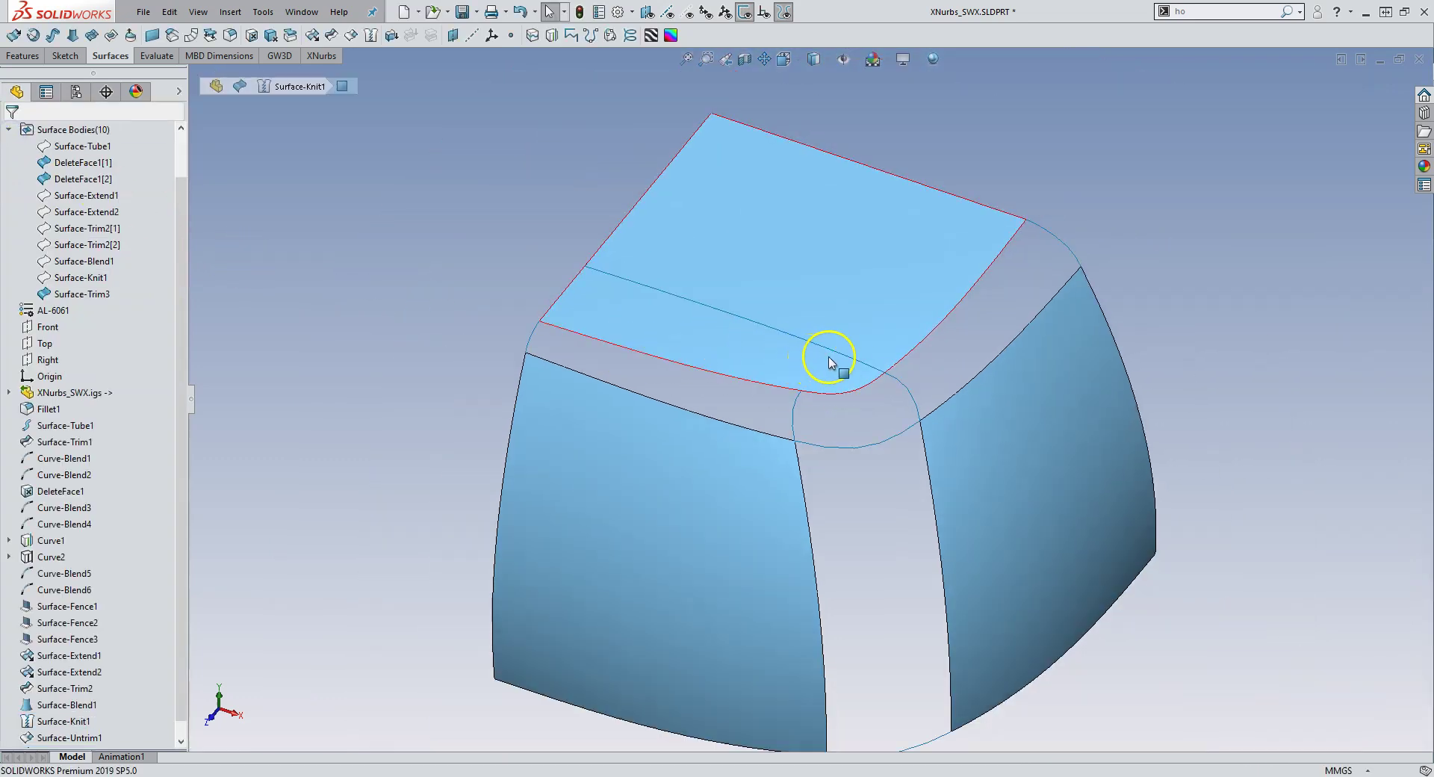
# Step: Hide the sketch curve across the top face, orbit to inspect the gaps, and show XNurbs tools
pyautogui.click(829, 362)
pyautogui.click(921, 300)
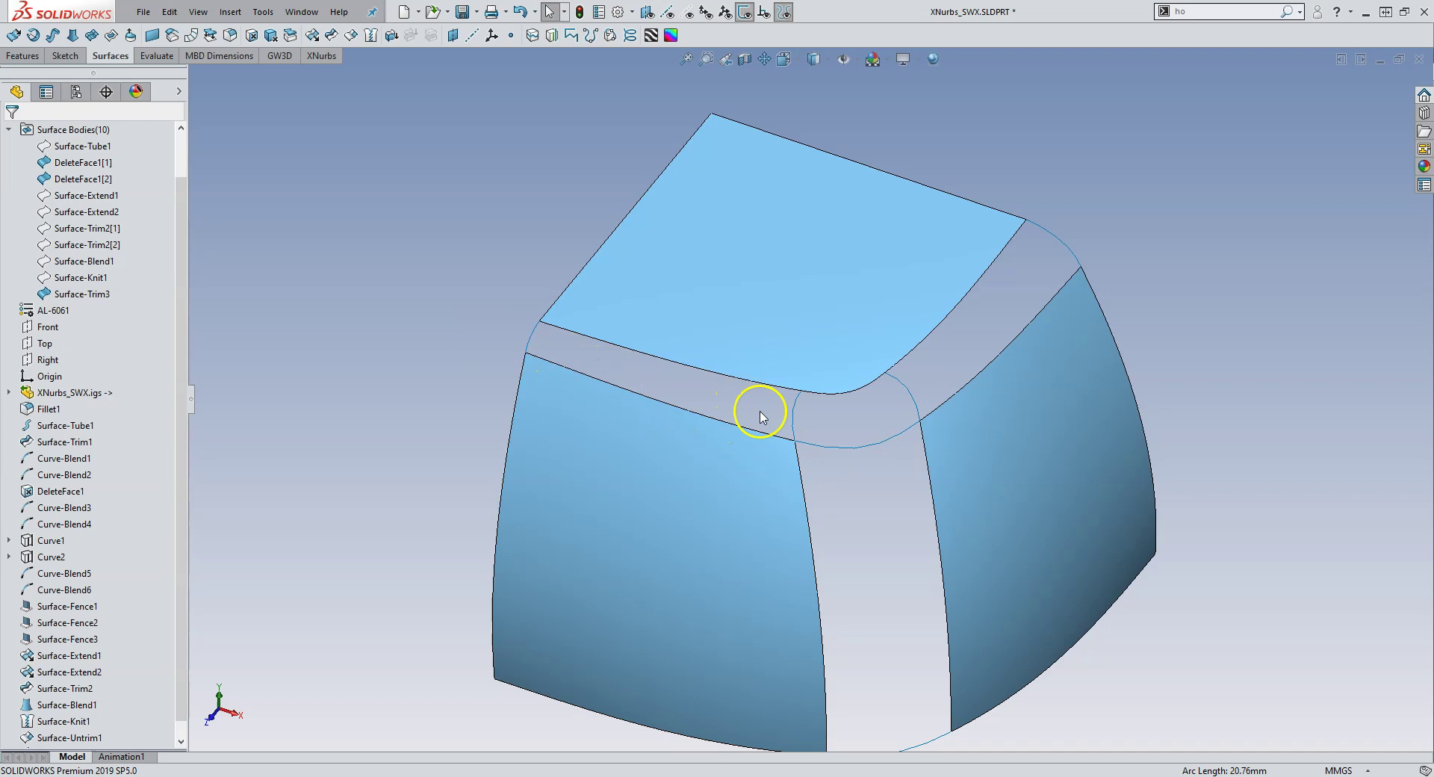
pyautogui.moveTo(948, 365); pyautogui.dragTo(905, 393, button='middle')
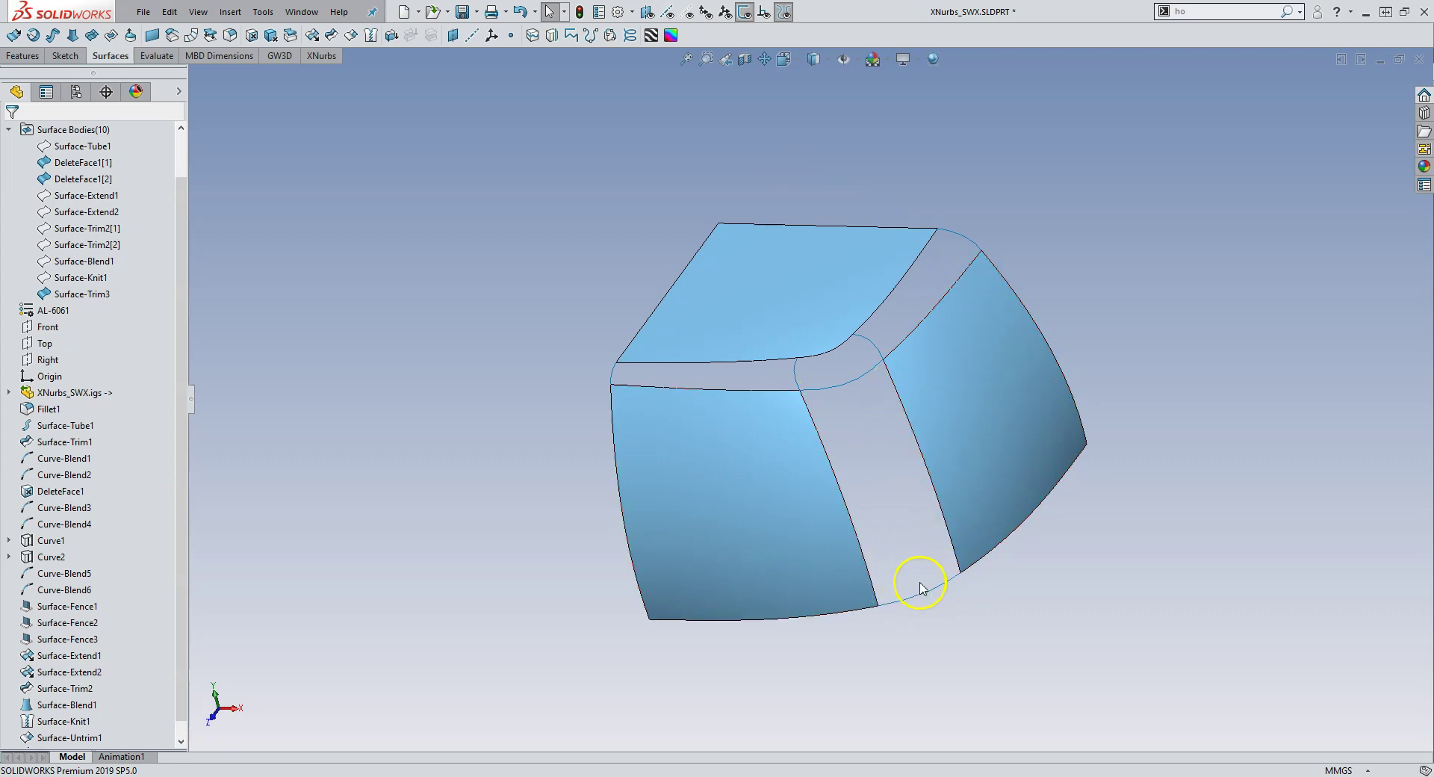
pyautogui.moveTo(827, 409); pyautogui.dragTo(859, 403, button='middle')
pyautogui.scroll(-3, 852, 410)
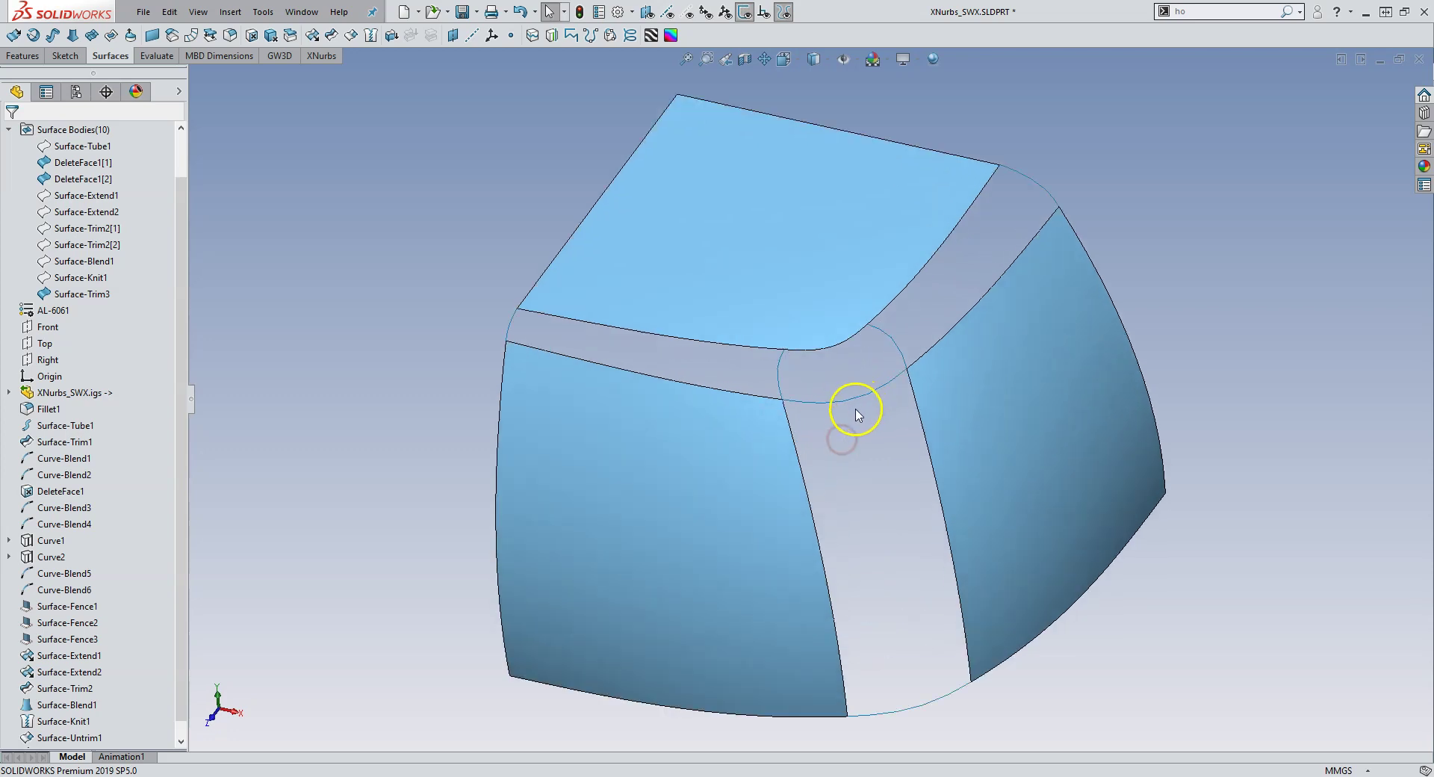
pyautogui.click(321, 55)
# Step: Start an XNurbs feature bounded by the four edges around the vertical front-right gap
pyautogui.click(16, 36)
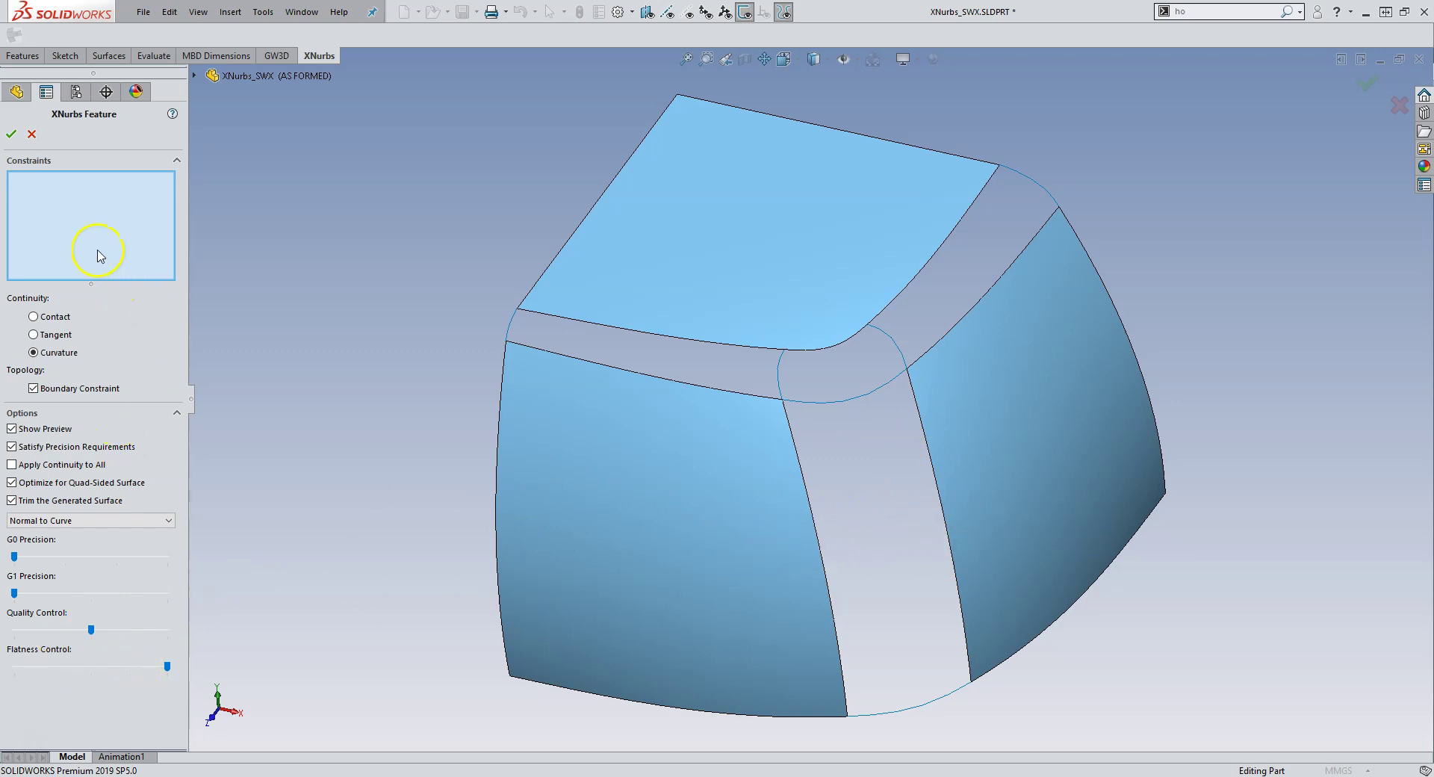
pyautogui.click(788, 423)
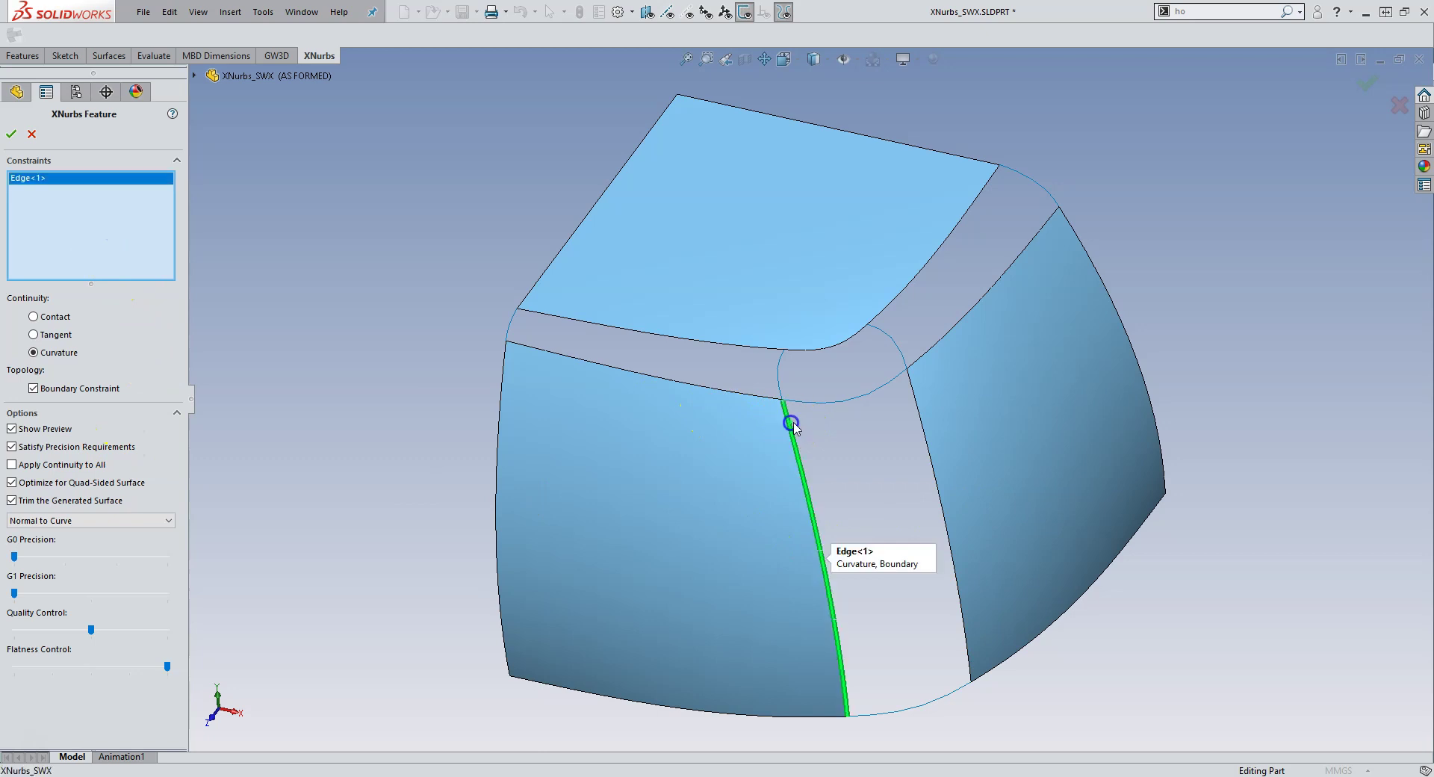
pyautogui.click(917, 395)
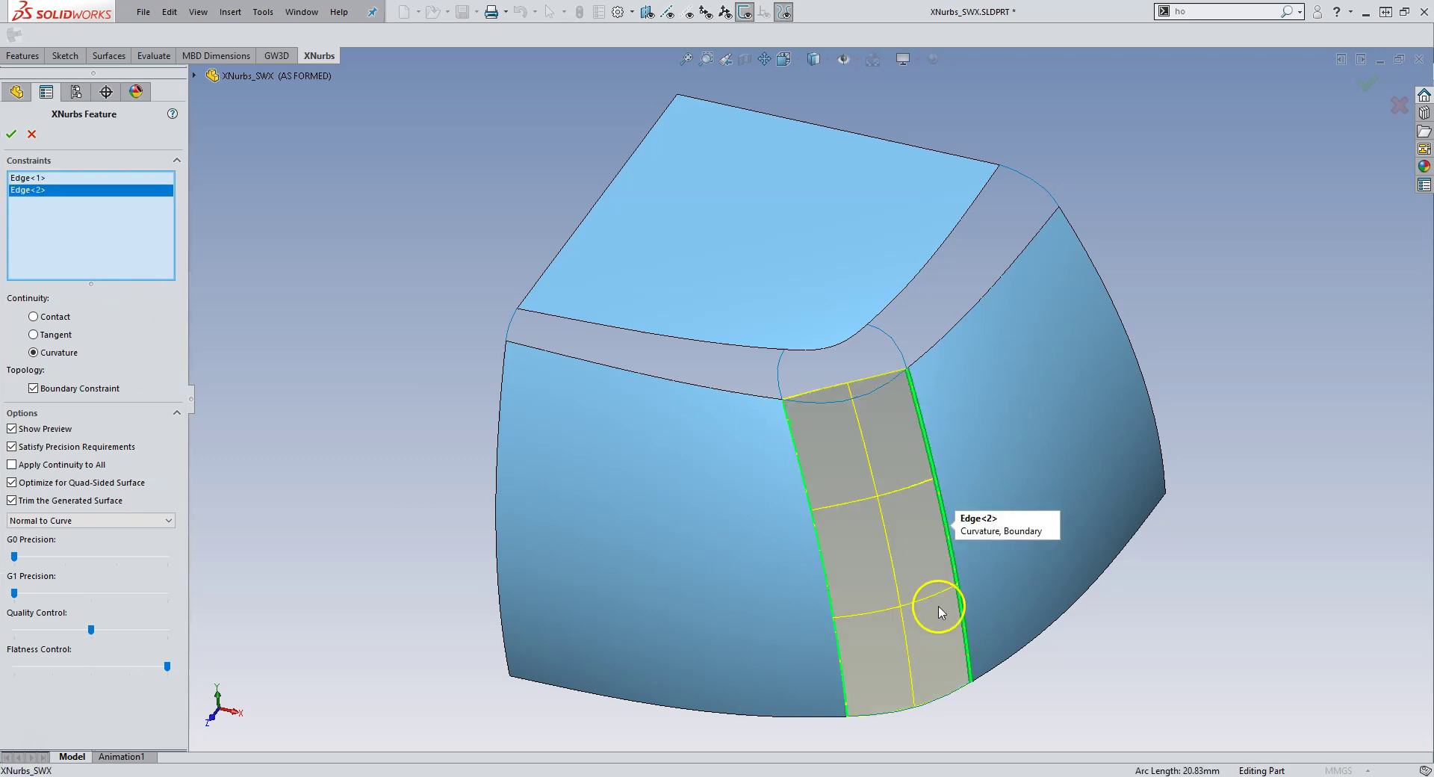
pyautogui.click(945, 702)
pyautogui.click(845, 401)
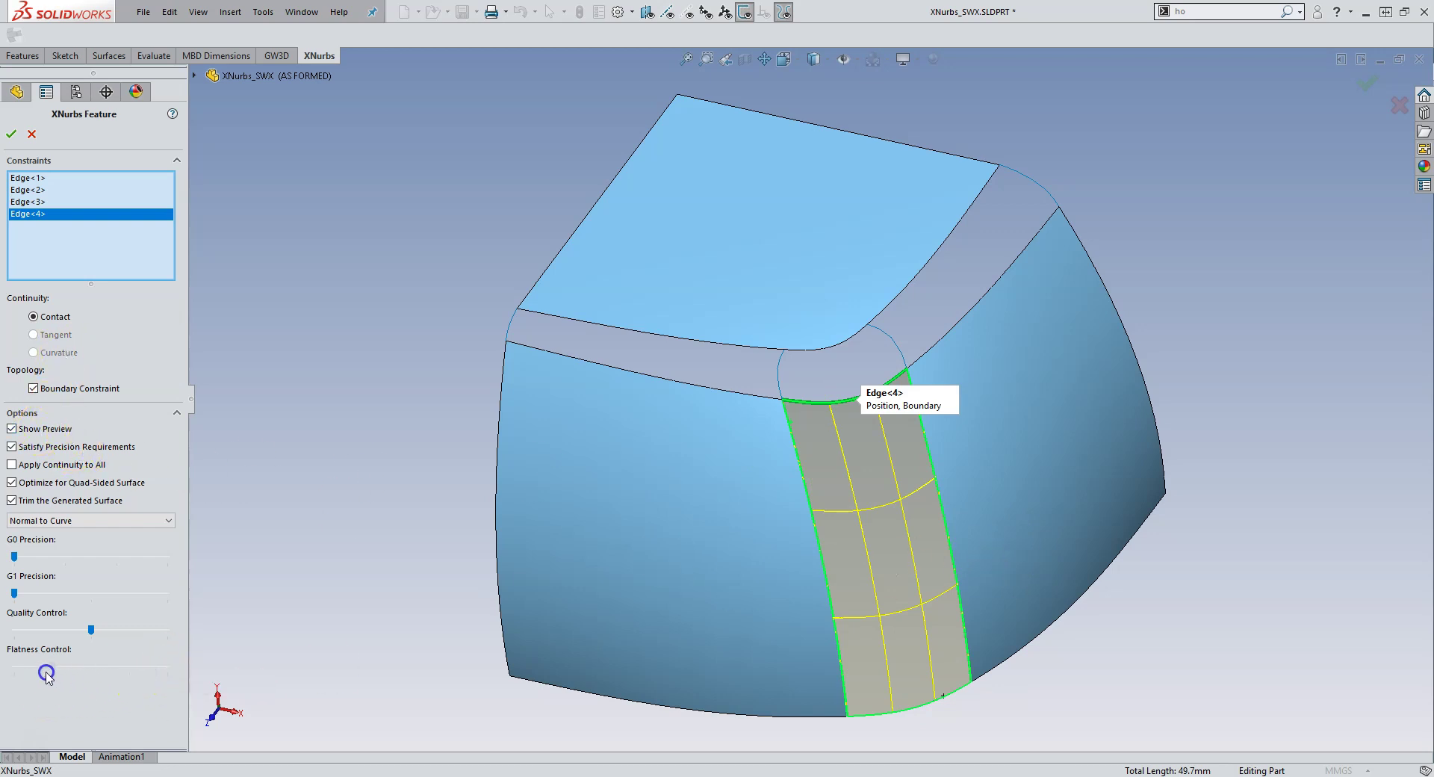
# Step: Set the patch's Flatness Control to maximum and orbit to inspect the previewed patch
pyautogui.moveTo(46, 674); pyautogui.dragTo(10, 673)
pyautogui.moveTo(763, 606); pyautogui.dragTo(809, 294, button='middle')
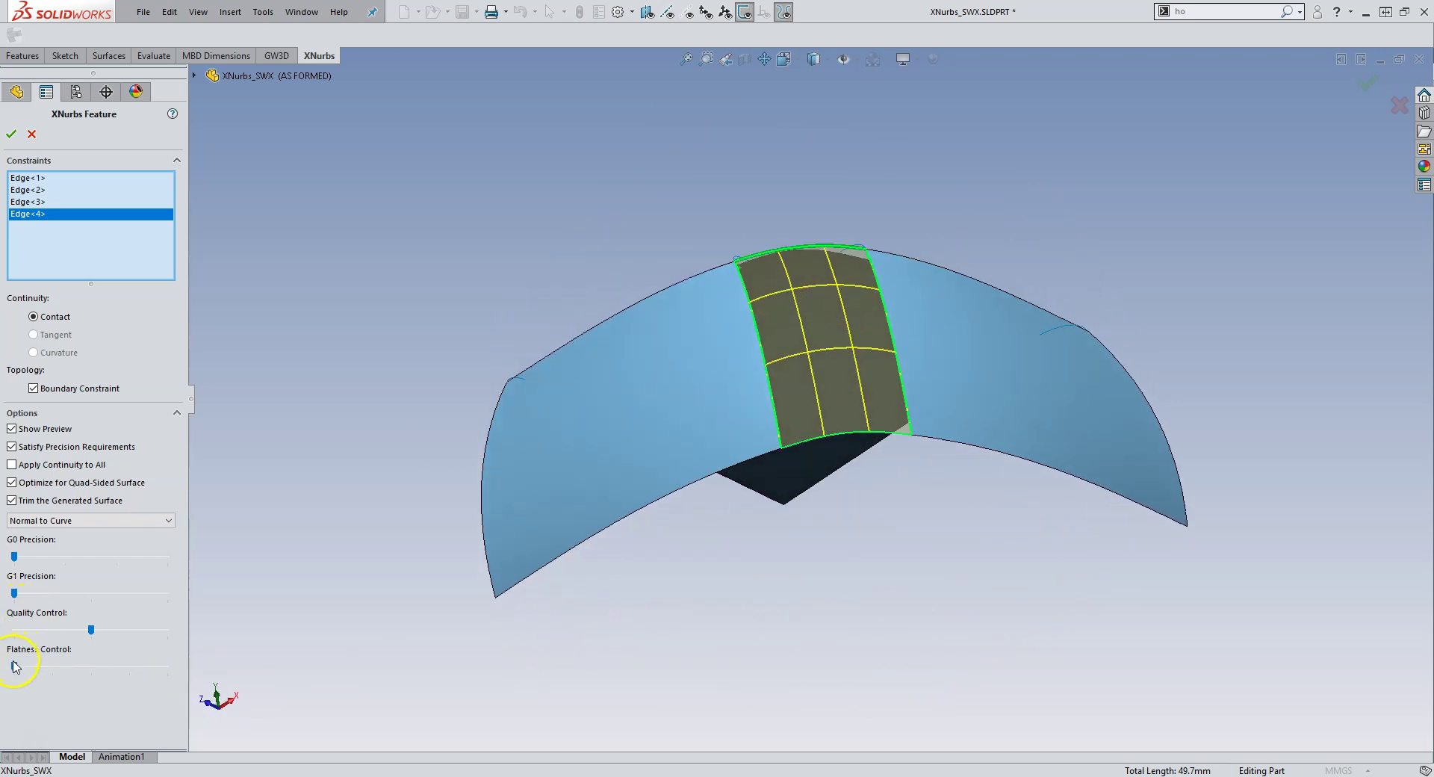
pyautogui.moveTo(138, 674); pyautogui.dragTo(224, 672)
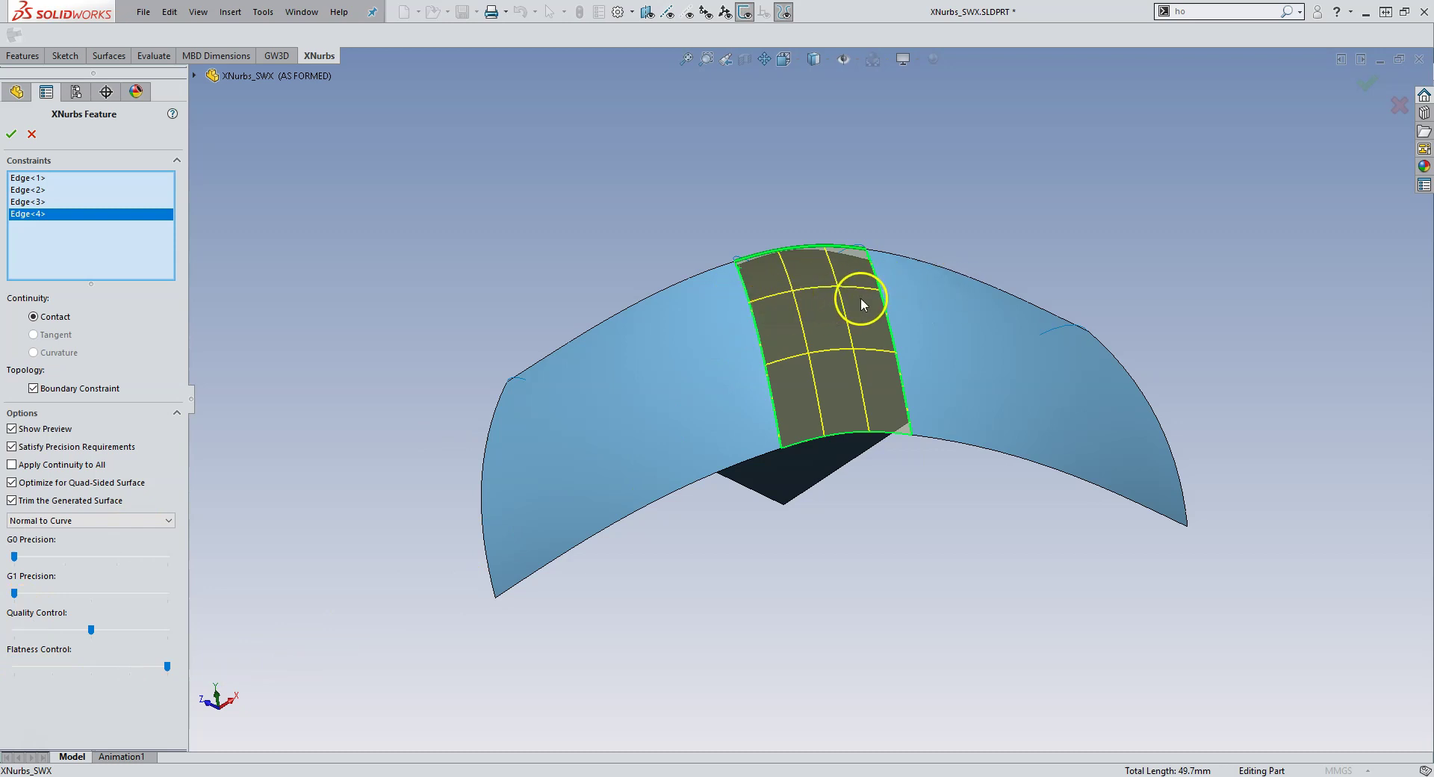
pyautogui.moveTo(859, 298); pyautogui.dragTo(889, 489, button='middle')
pyautogui.moveTo(740, 508)
pyautogui.mouseDown(button='middle')
pyautogui.moveTo(762, 397)
pyautogui.moveTo(816, 528)
pyautogui.moveTo(801, 549)
pyautogui.mouseUp(button='middle')
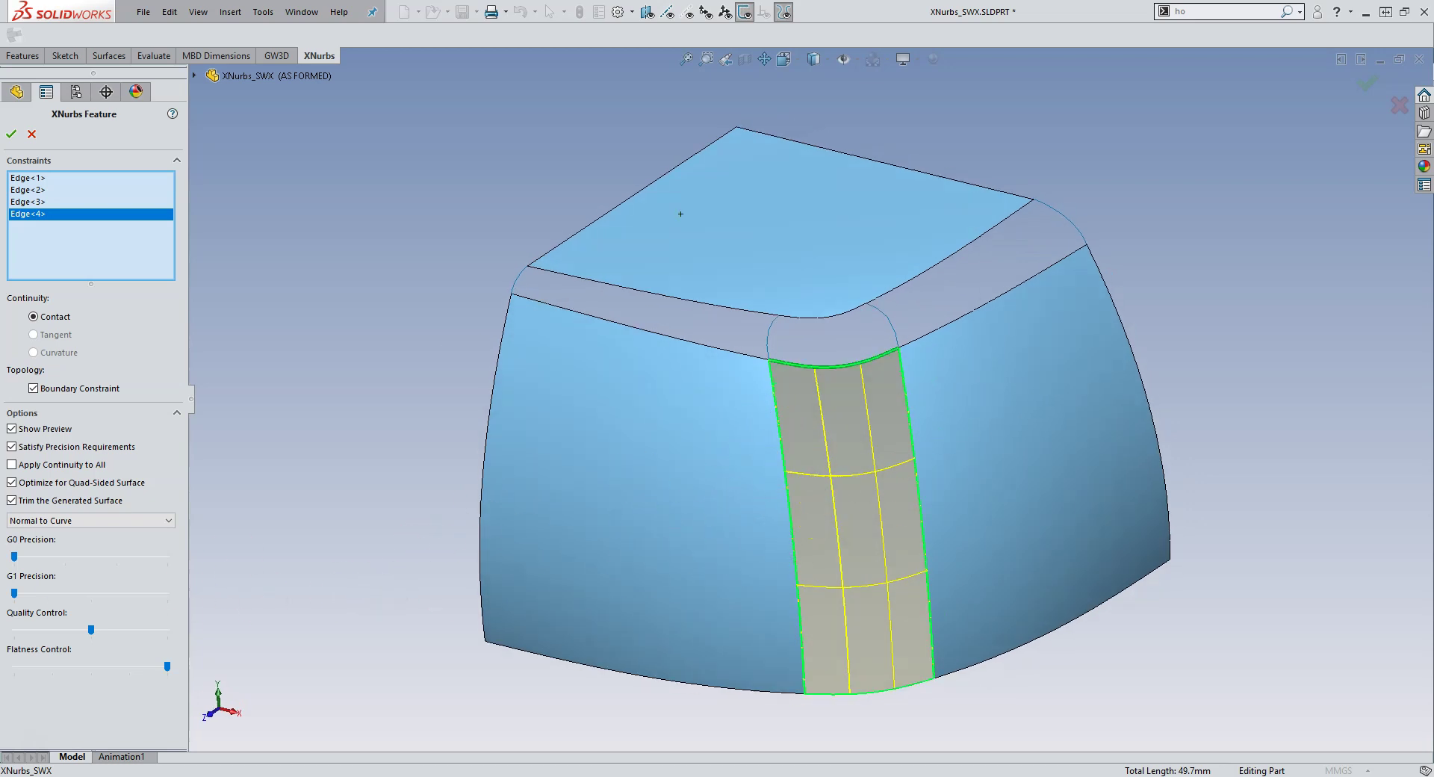
pyautogui.moveTo(779, 521)
pyautogui.mouseDown(button='middle')
pyautogui.moveTo(733, 496)
pyautogui.moveTo(825, 486)
pyautogui.mouseUp(button='middle')
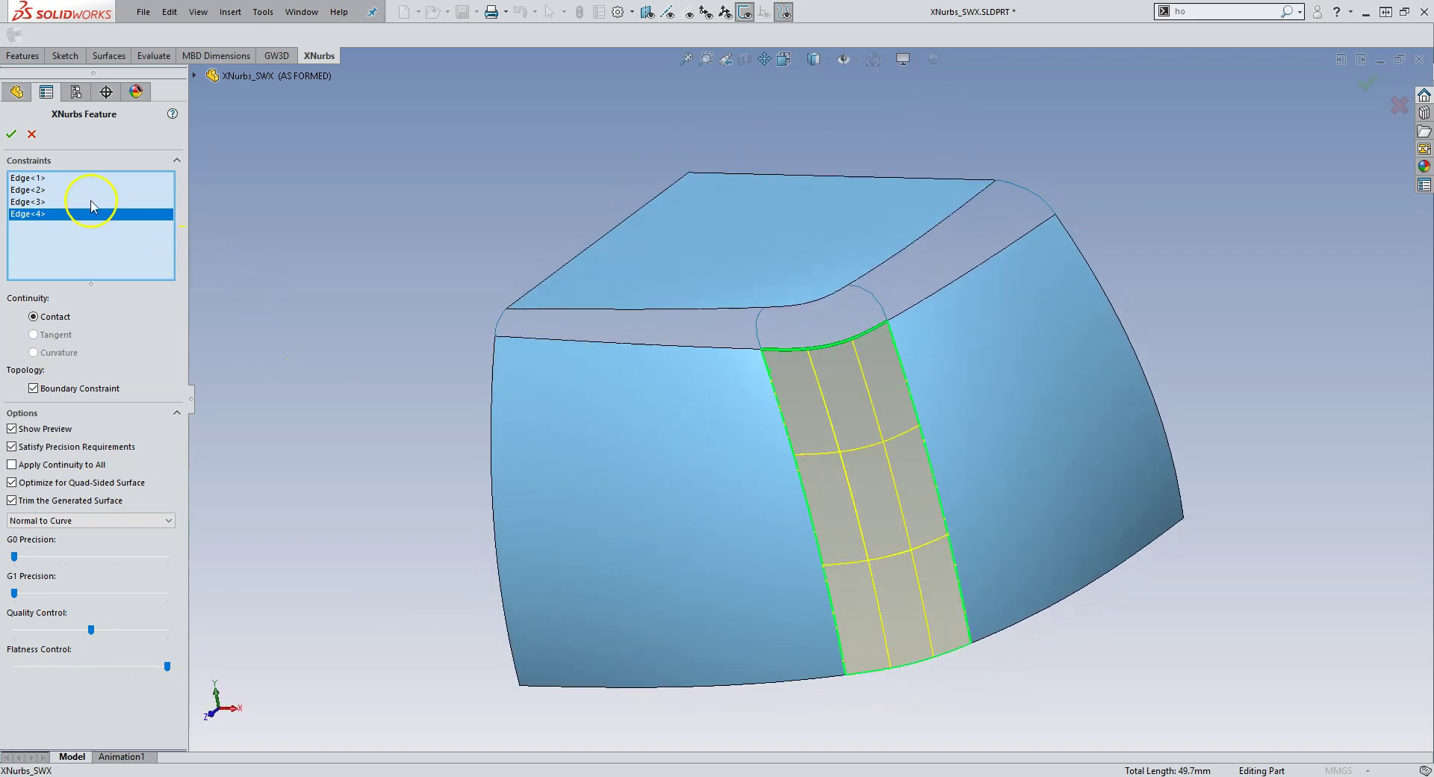
# Step: Fill the left top band gap with an XNurbs patch bounded by its four edges, previewing it
pyautogui.click(12, 134)
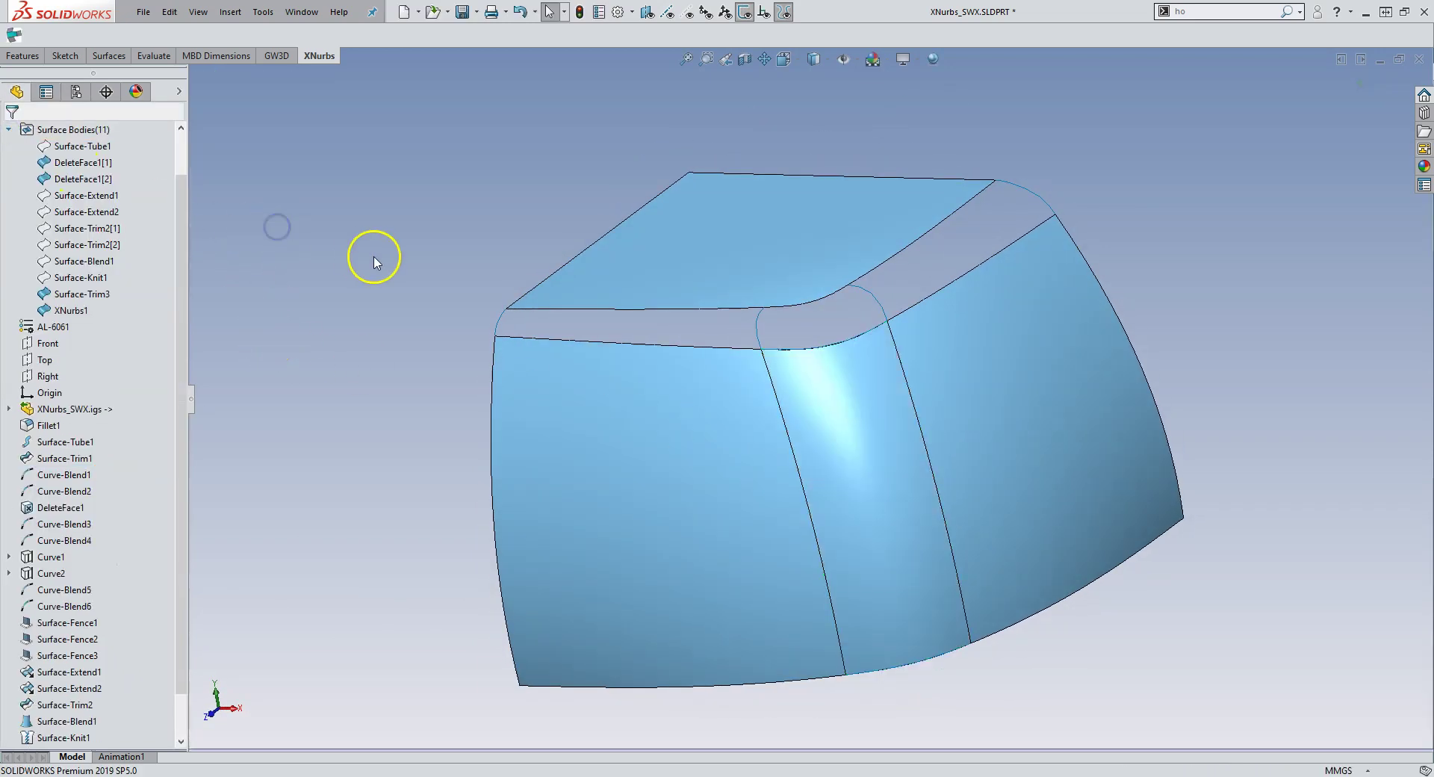
pyautogui.click(14, 35)
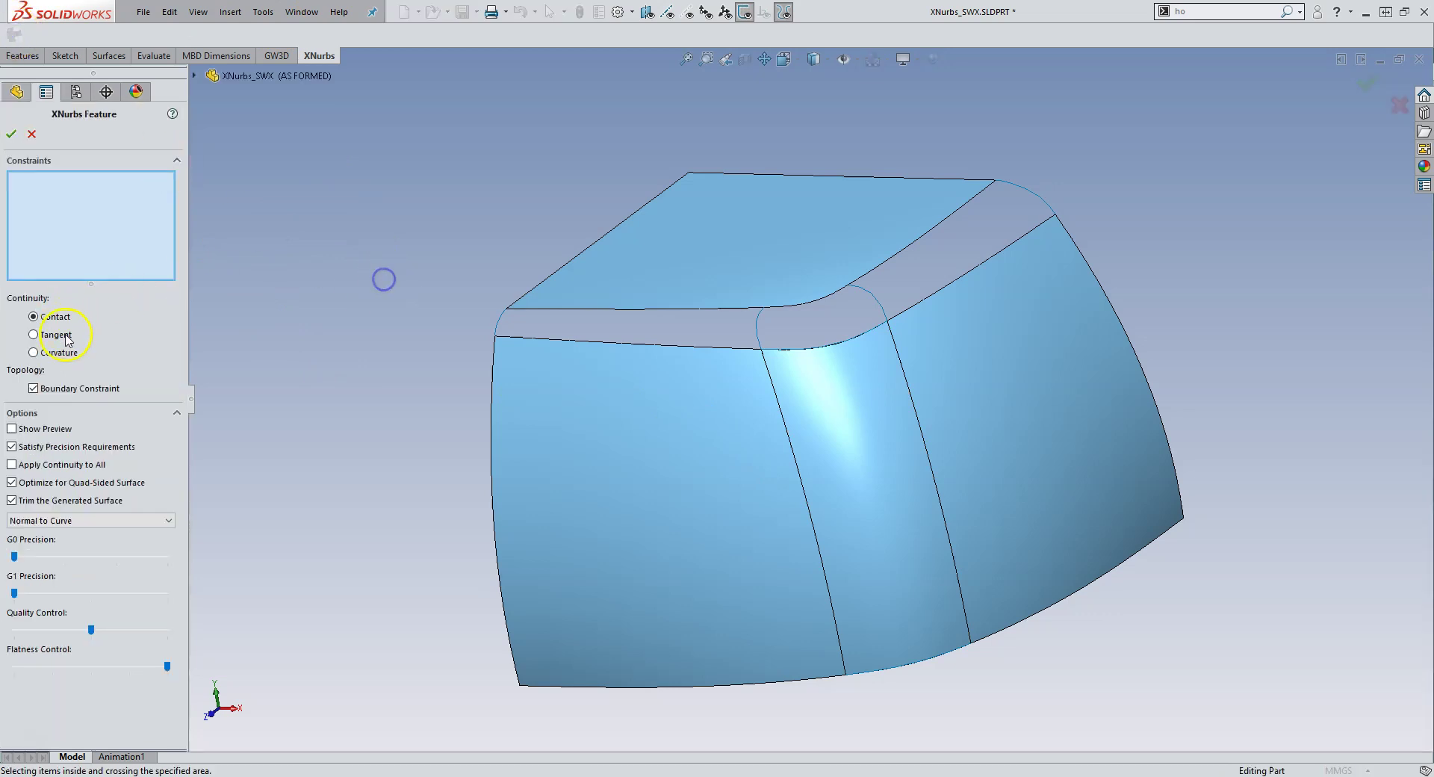
pyautogui.moveTo(316, 346); pyautogui.dragTo(592, 384, button='middle')
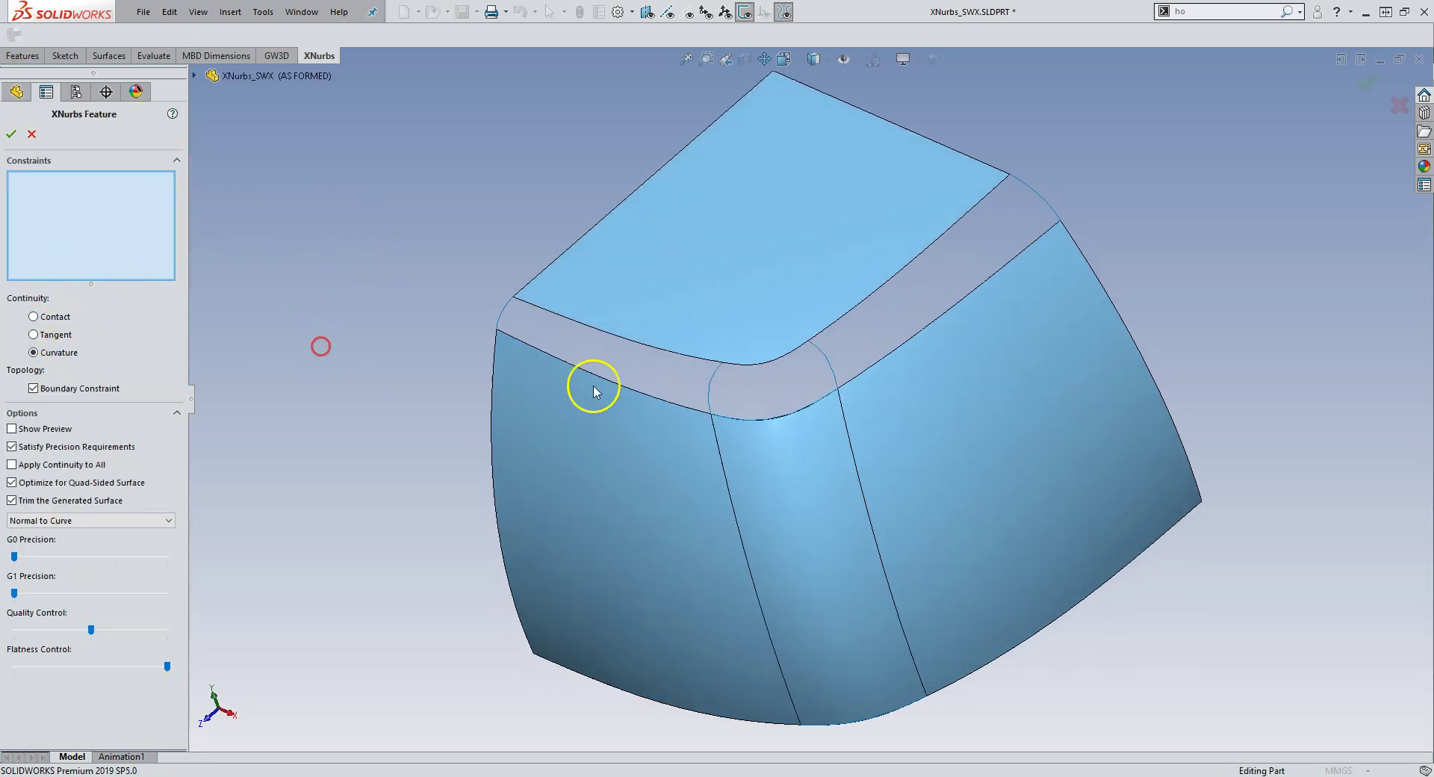
pyautogui.click(657, 349)
pyautogui.click(663, 395)
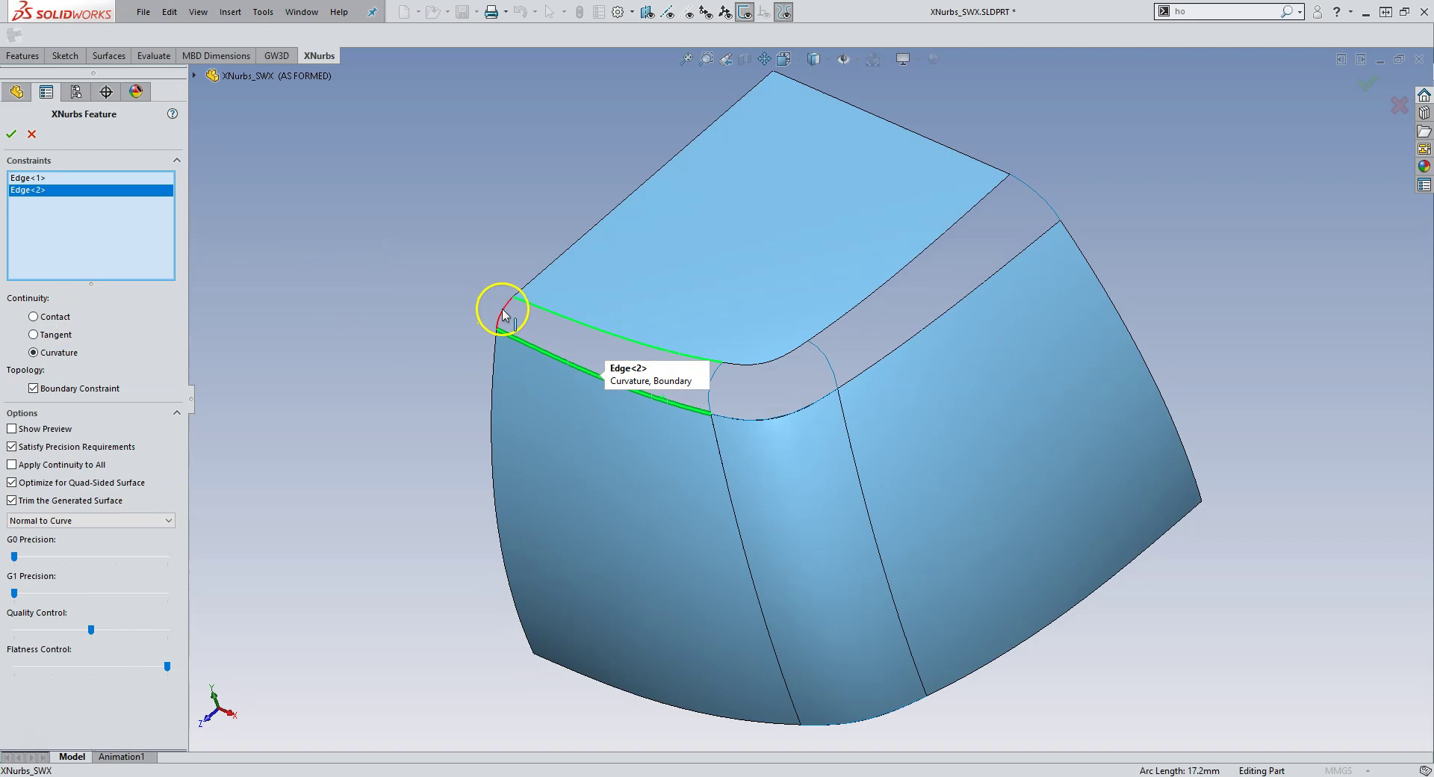
pyautogui.click(505, 314)
pyautogui.click(710, 385)
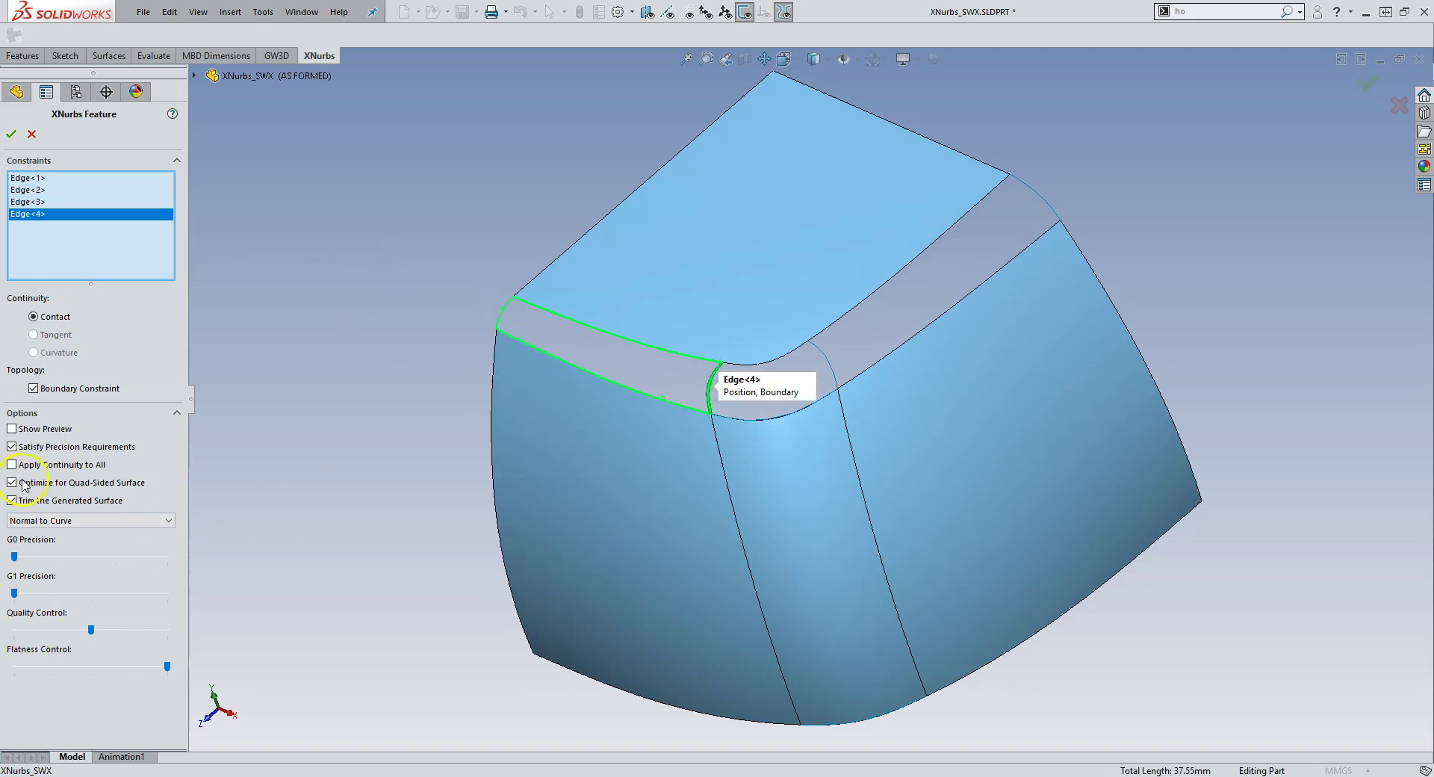
pyautogui.click(36, 427)
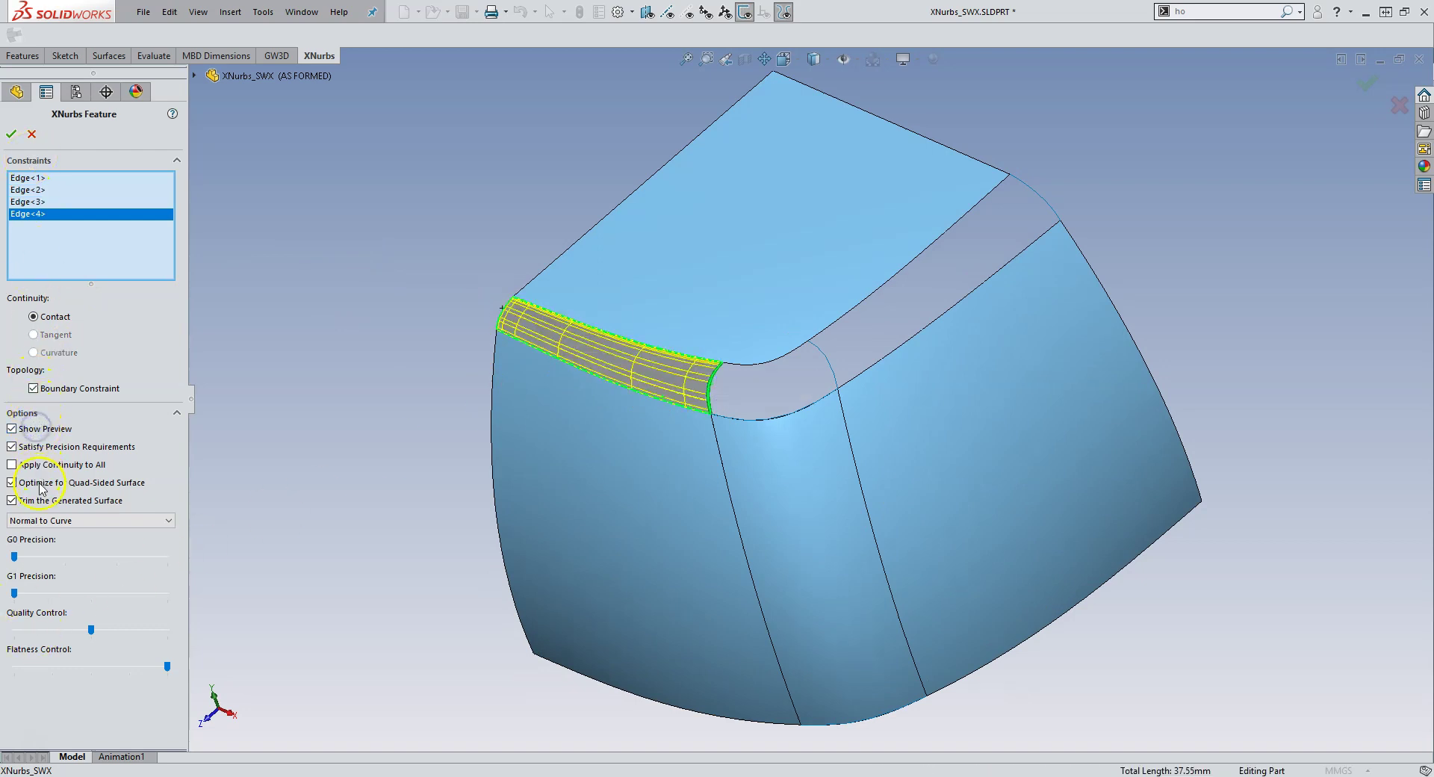
pyautogui.click(11, 134)
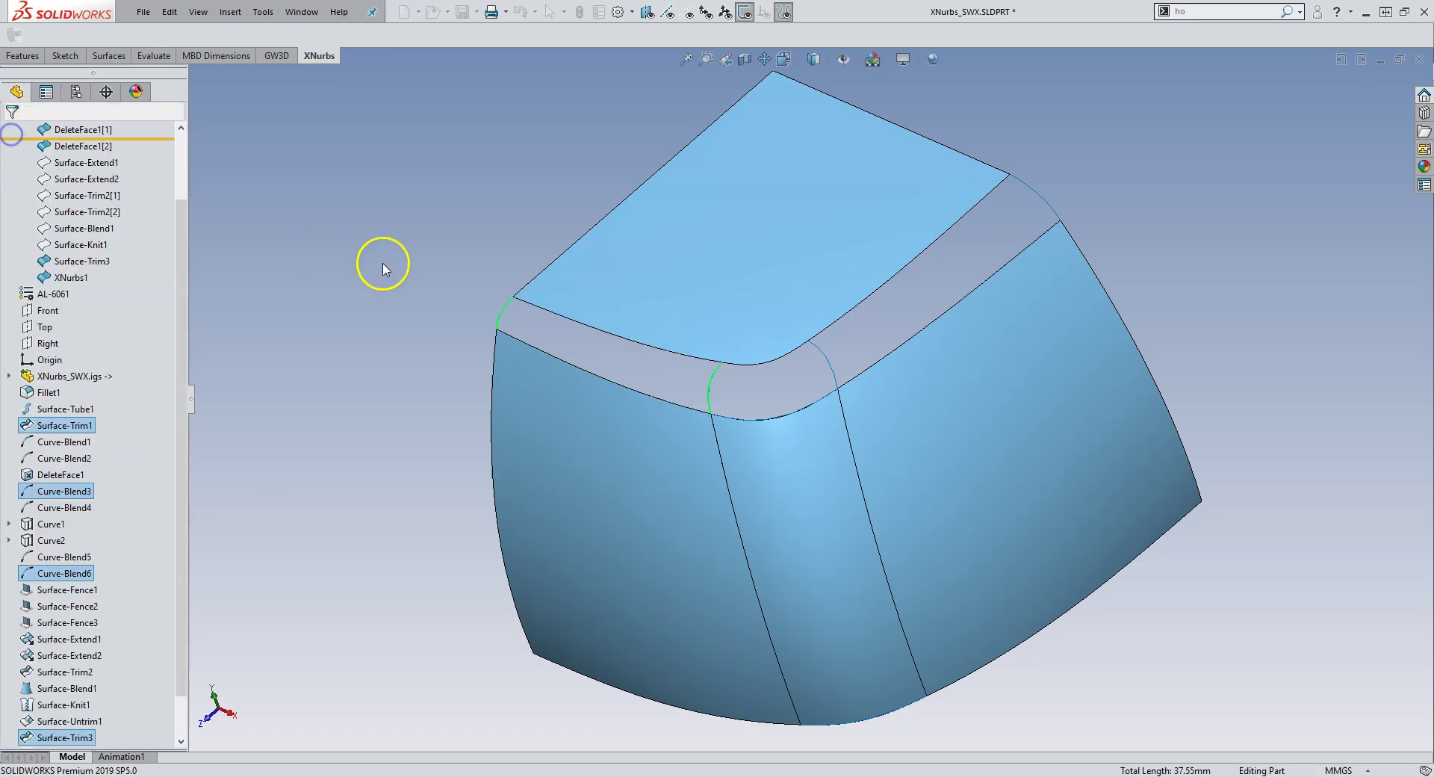
# Step: Orbit to inspect the new left band patch, select it and accept it
pyautogui.moveTo(371, 262); pyautogui.dragTo(432, 304, button='middle')
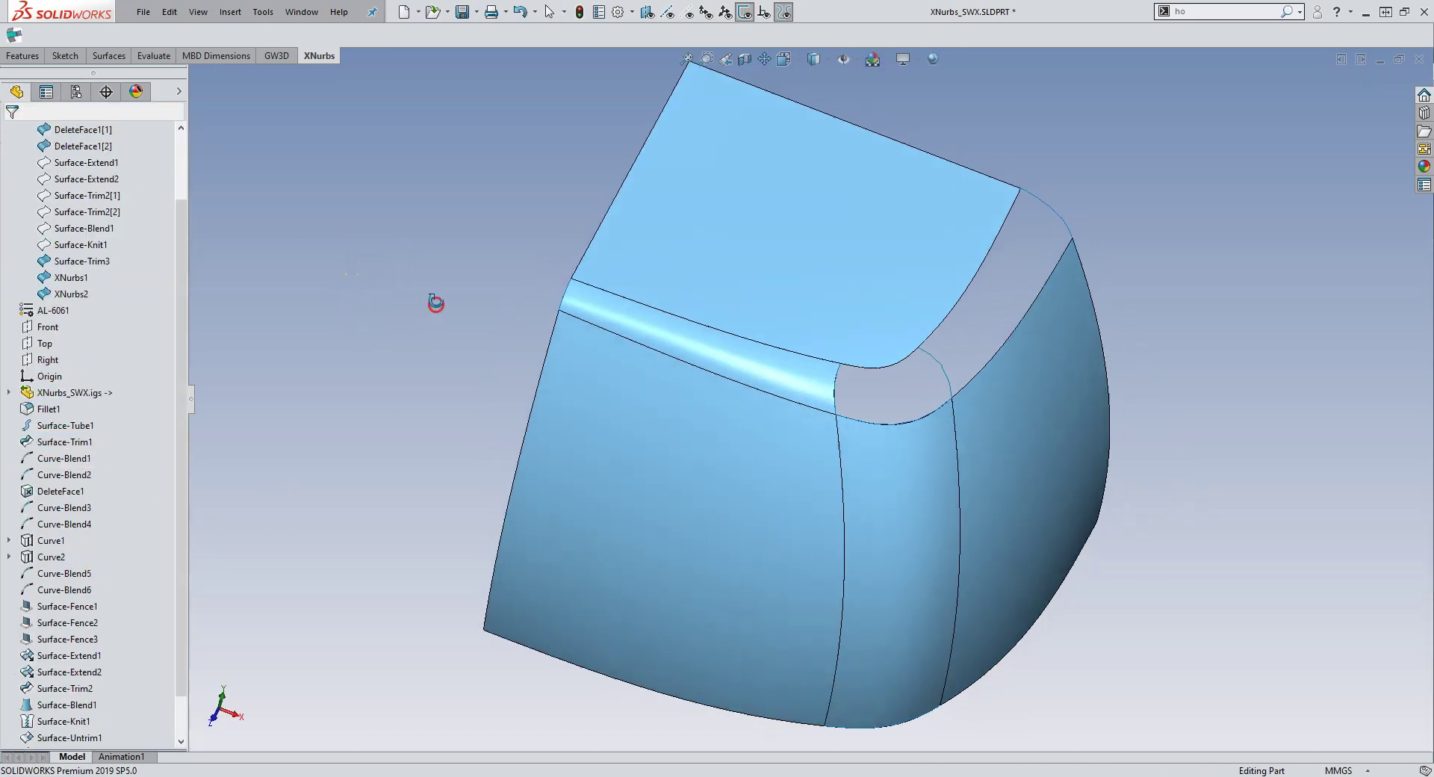
pyautogui.click(739, 371)
pyautogui.click(794, 294)
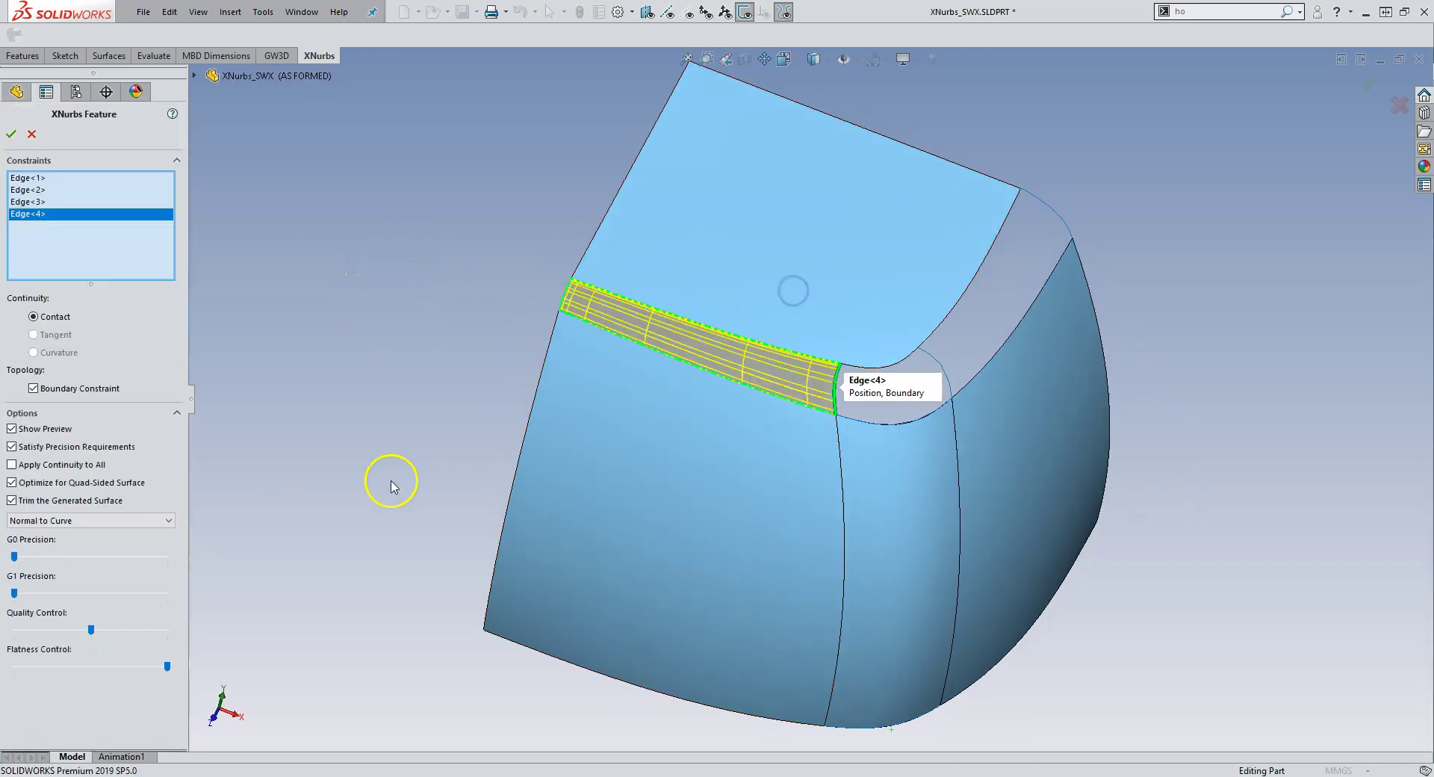
pyautogui.click(10, 134)
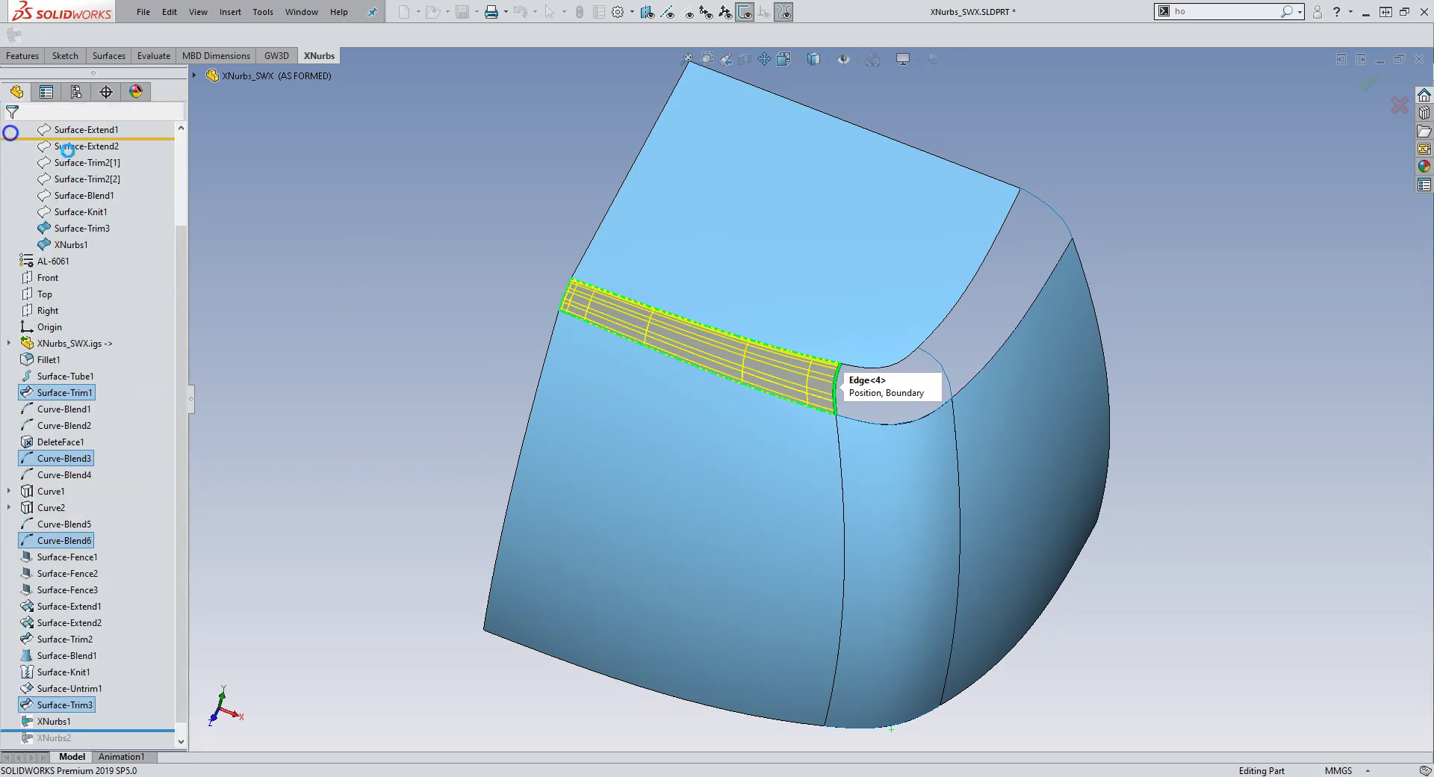
pyautogui.click(336, 199)
# Step: Start another XNurbs patch on the right band gap, picking its upper, lower, curved and far edges
pyautogui.click(13, 35)
pyautogui.click(135, 267)
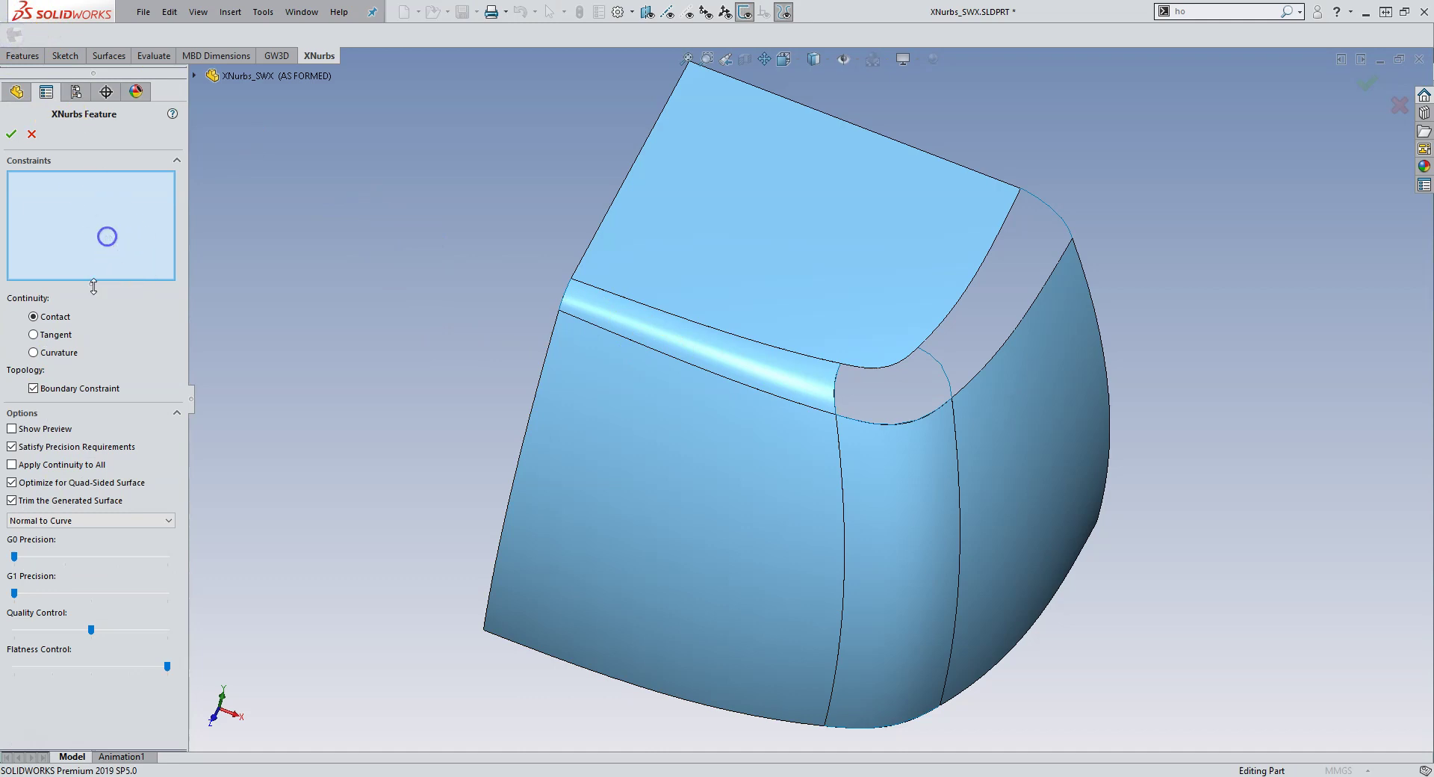
pyautogui.moveTo(355, 316); pyautogui.dragTo(302, 297, button='middle')
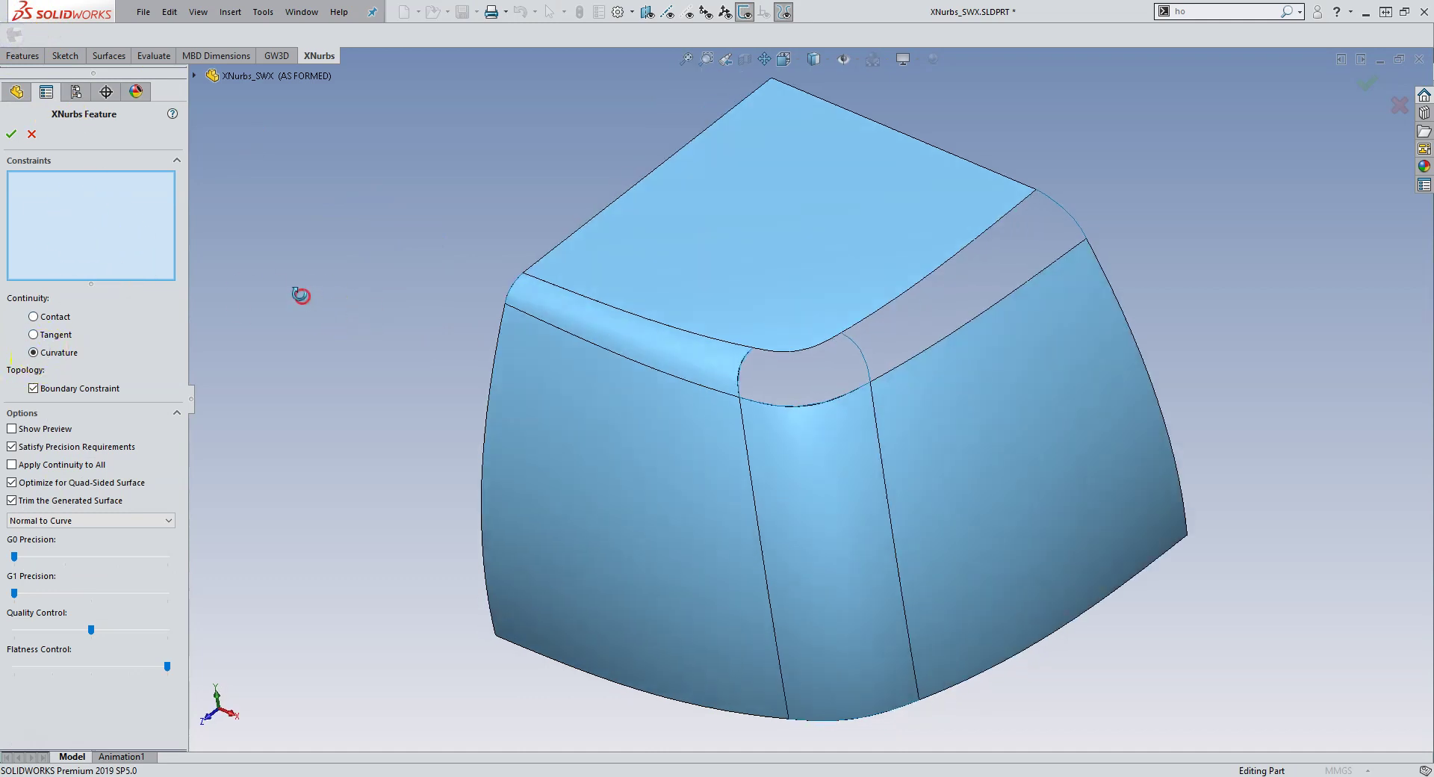
pyautogui.click(890, 308)
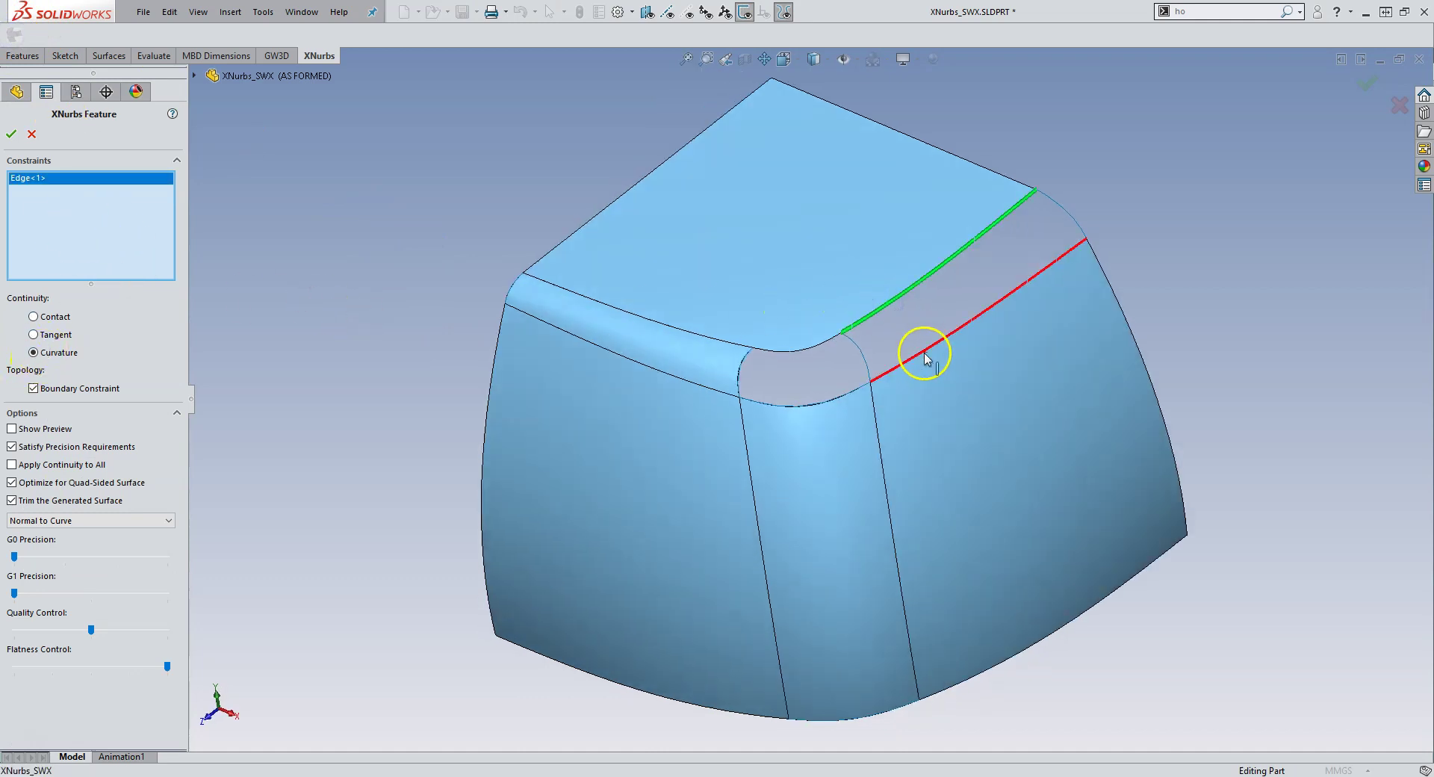
pyautogui.click(924, 352)
pyautogui.click(863, 357)
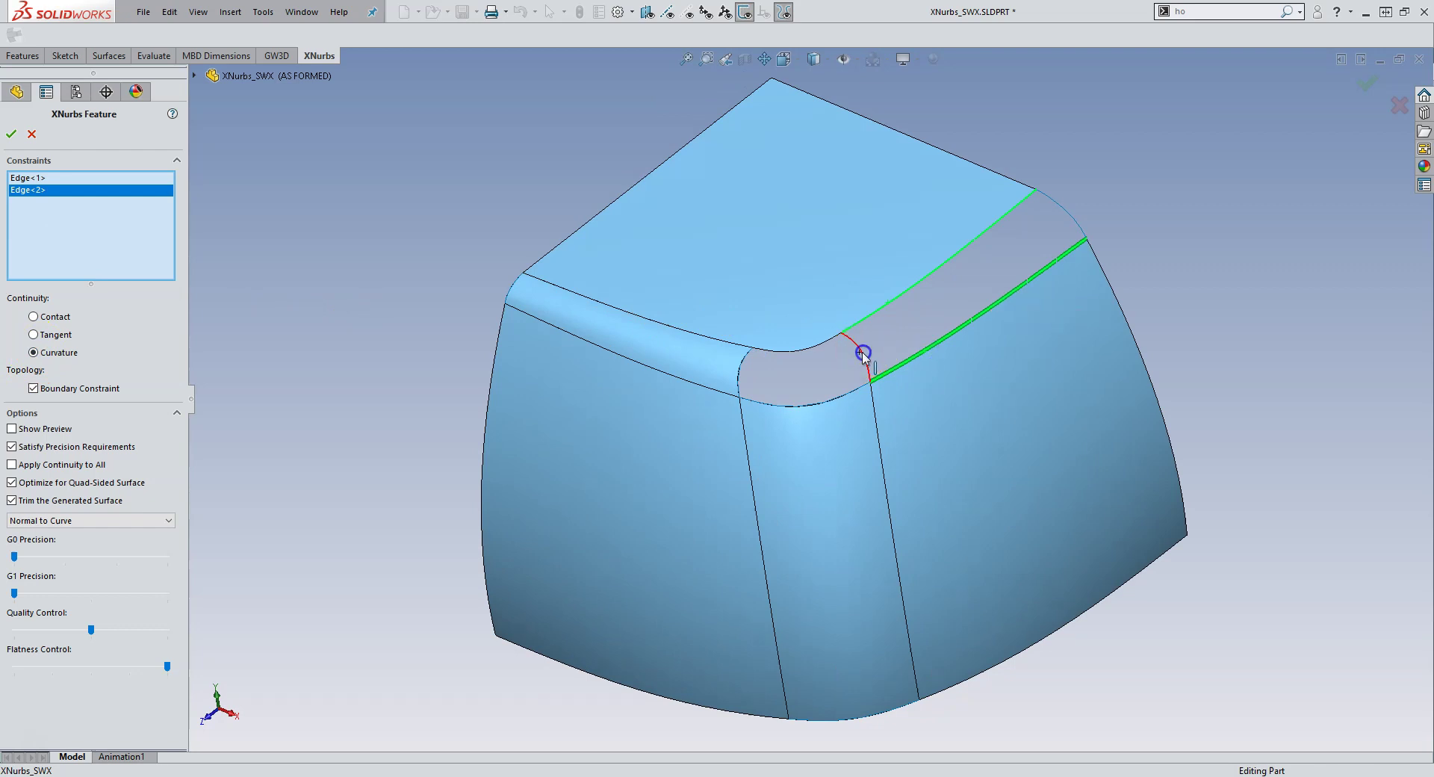
pyautogui.click(1059, 204)
# Step: Preview the right band patch, try minimum, maximum and middle Quality Control, then confirm at minimum
pyautogui.click(51, 429)
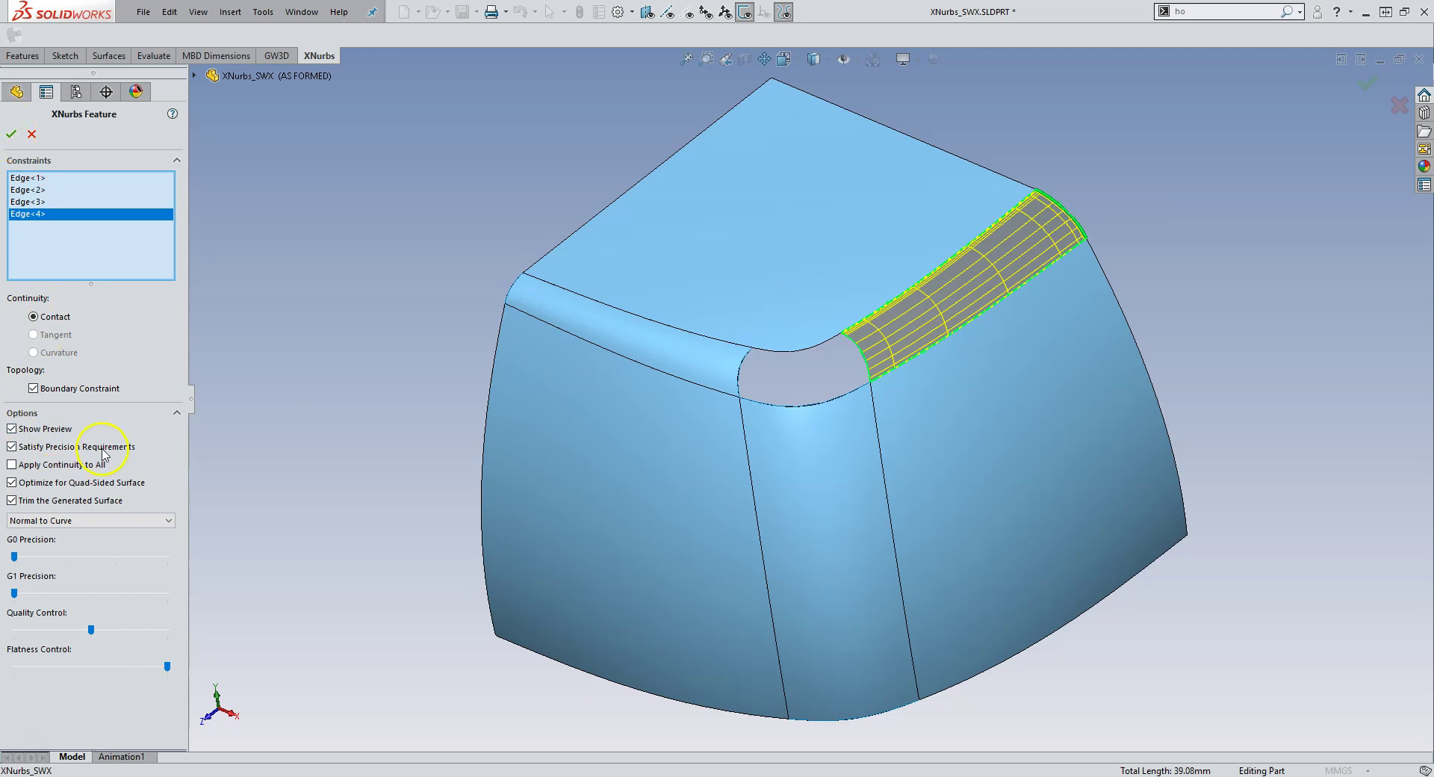
pyautogui.scroll(-3, 1168, 270)
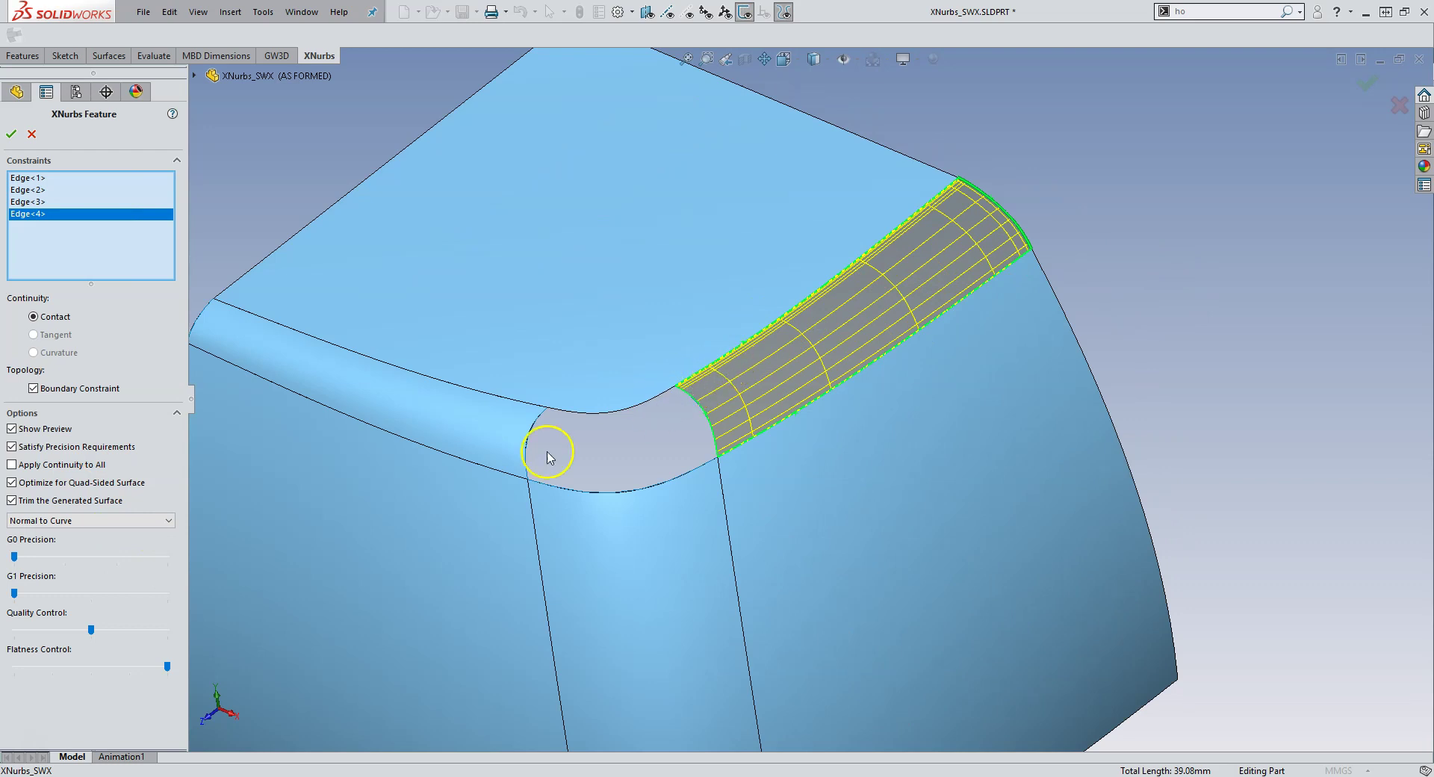
pyautogui.moveTo(19, 635); pyautogui.dragTo(4, 640)
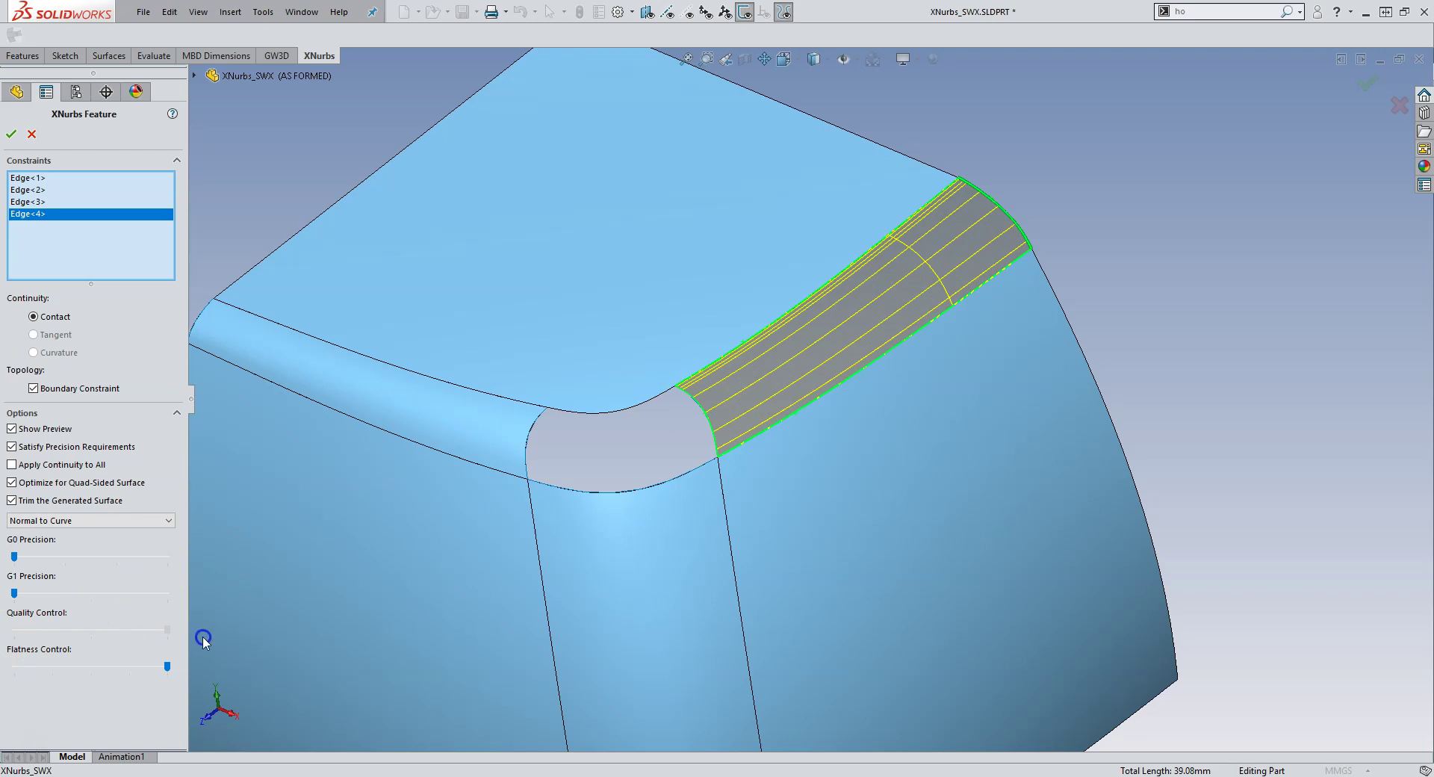
pyautogui.moveTo(203, 642); pyautogui.dragTo(202, 643)
pyautogui.click(85, 634)
pyautogui.click(55, 635)
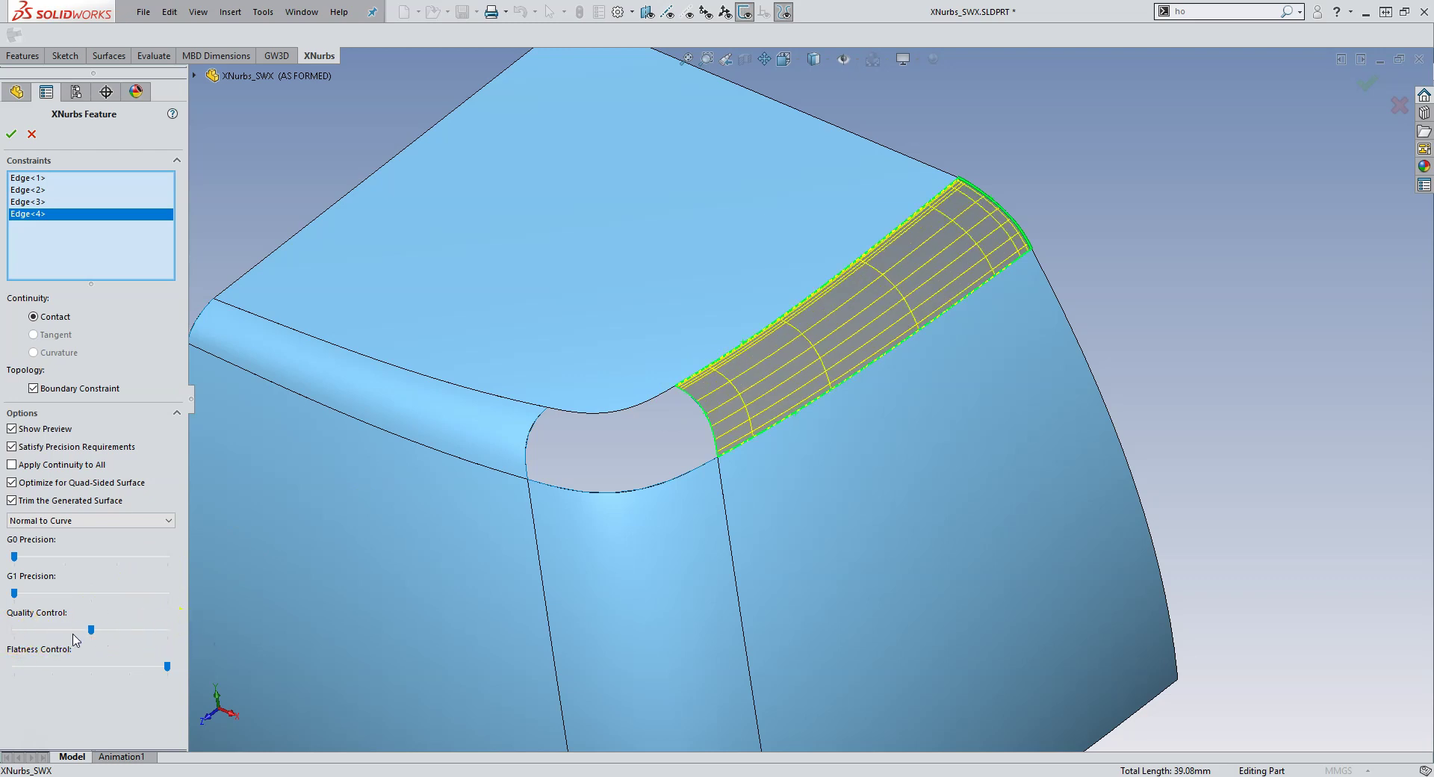
pyautogui.click(16, 629)
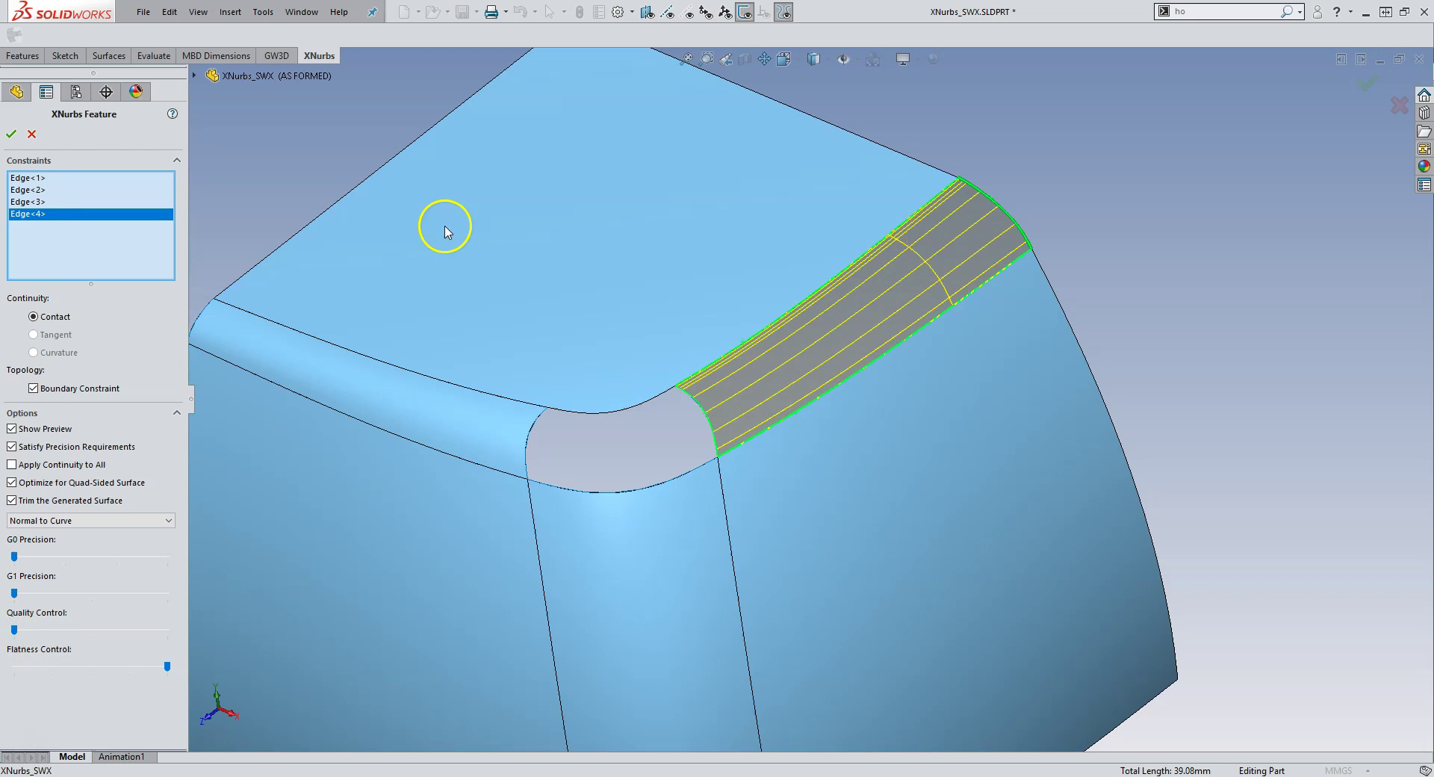
pyautogui.click(10, 134)
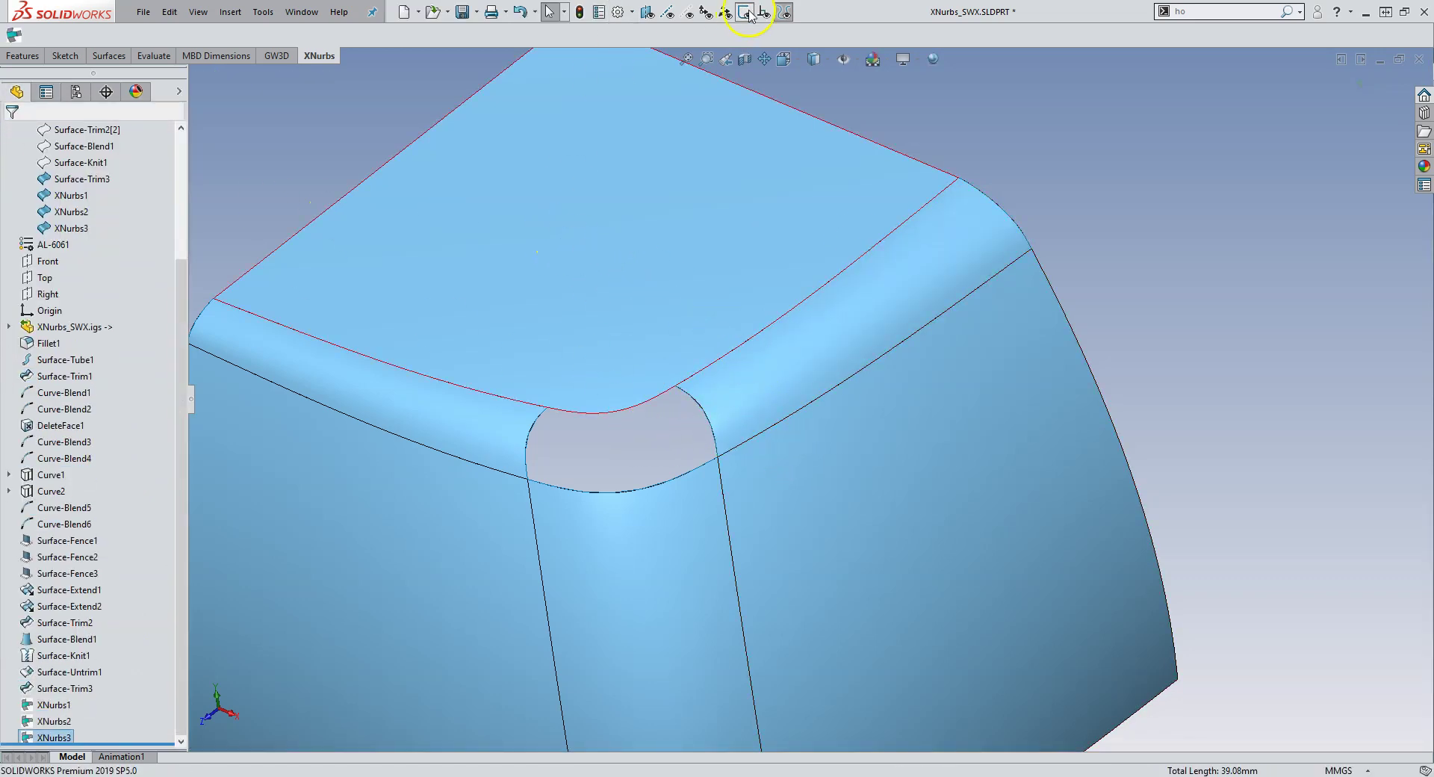
pyautogui.click(1231, 217)
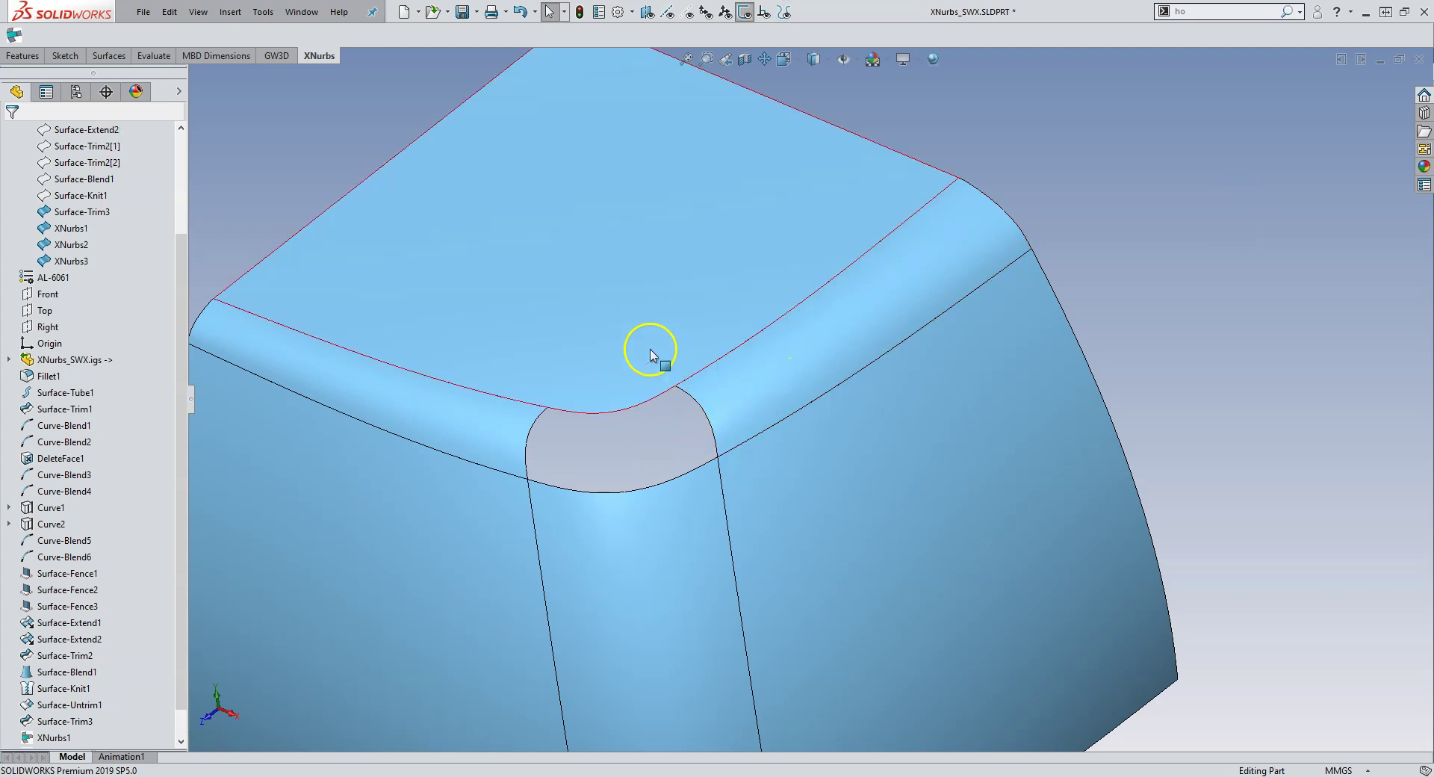
# Step: Close the rounded corner hole with a curvature-continuous XNurbs4 patch from its bottom, right, top and left edges
pyautogui.click(13, 35)
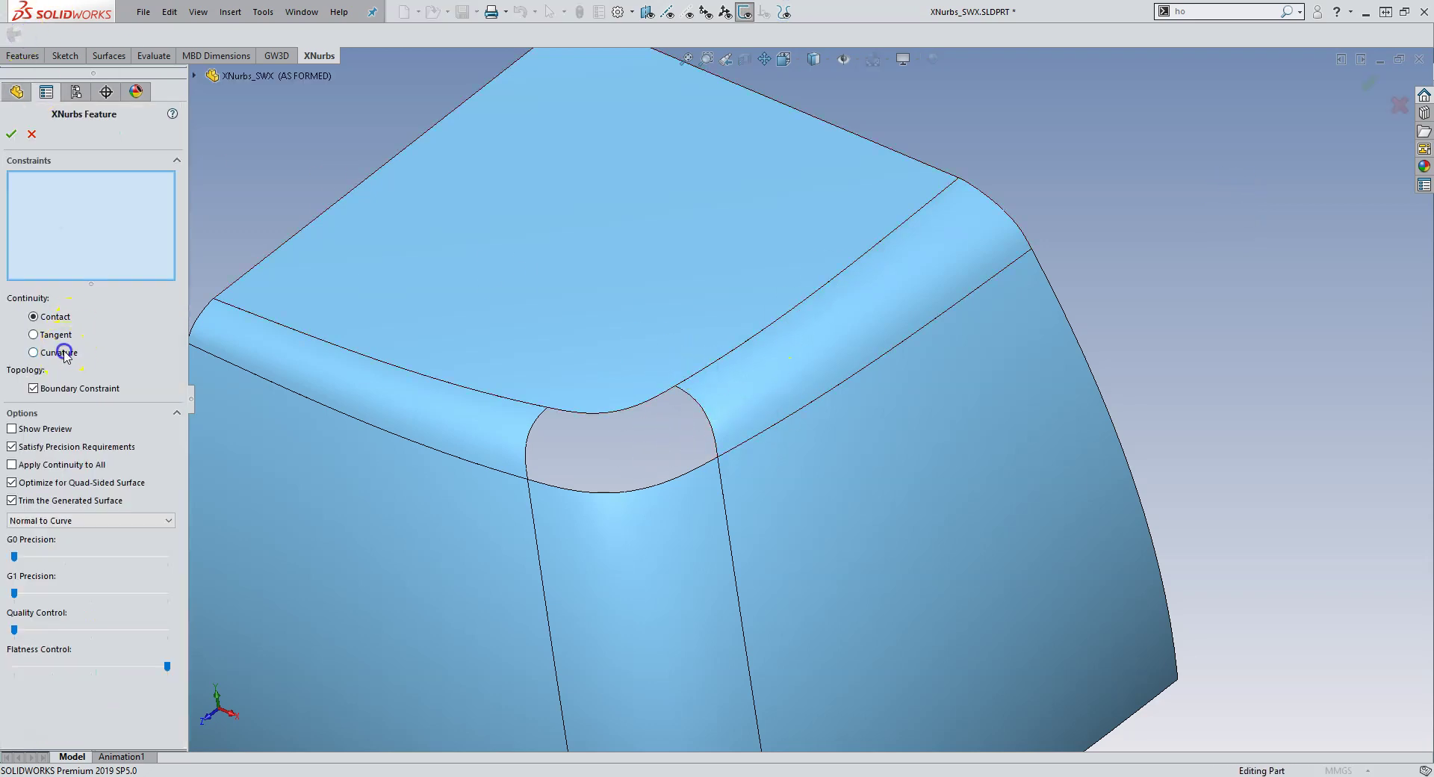
pyautogui.scroll(4, 710, 447)
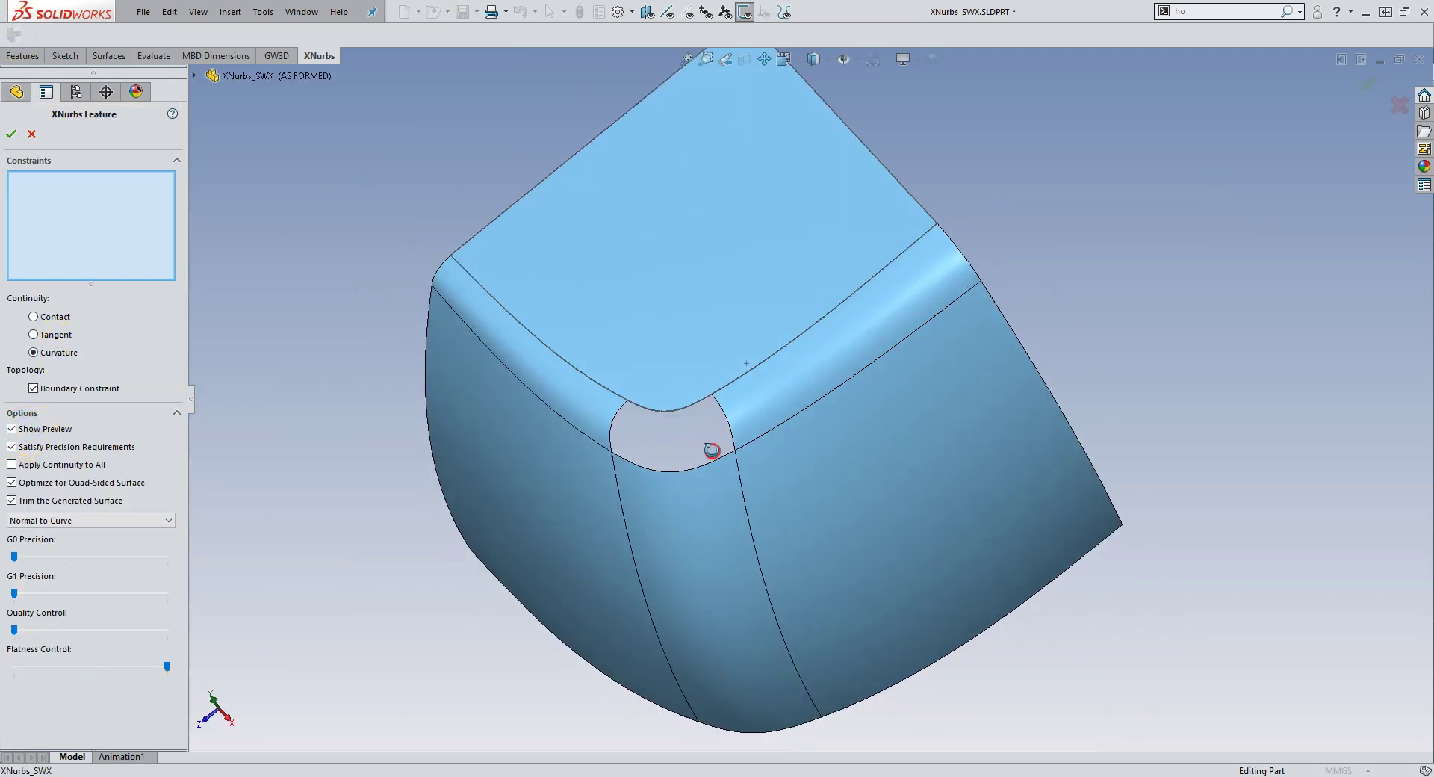
pyautogui.moveTo(710, 447); pyautogui.dragTo(742, 409, button='middle')
pyautogui.scroll(-6, 729, 442)
pyautogui.click(759, 453)
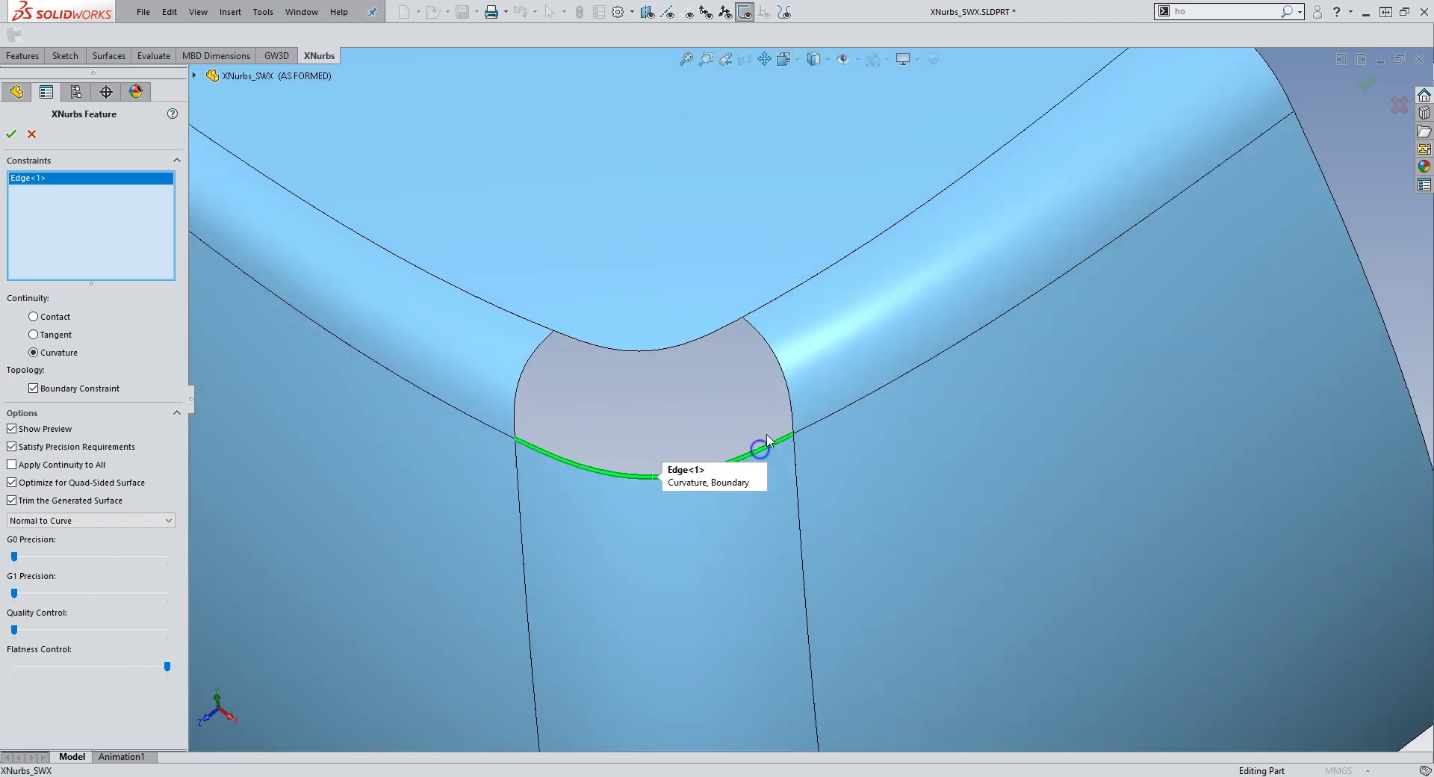
pyautogui.click(790, 388)
pyautogui.click(695, 340)
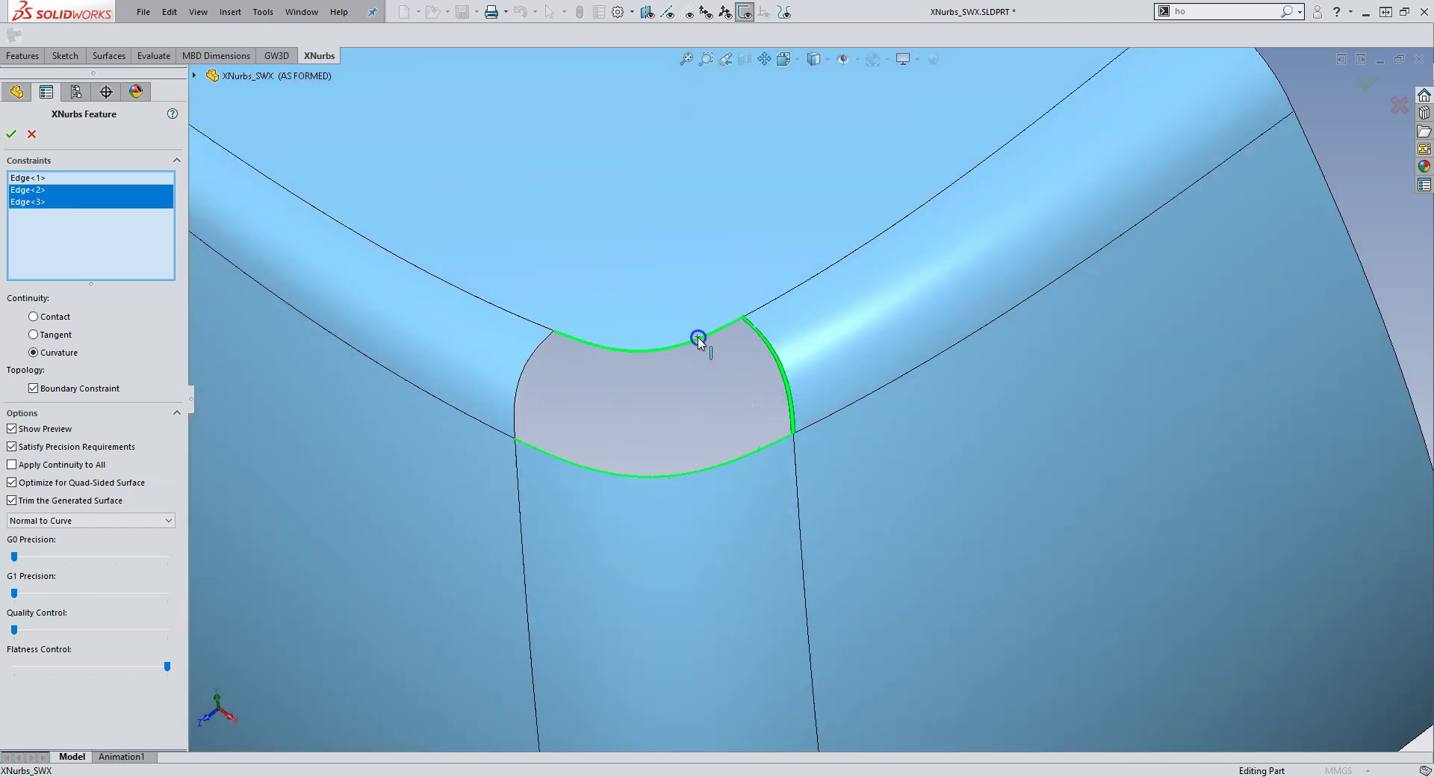
pyautogui.click(535, 345)
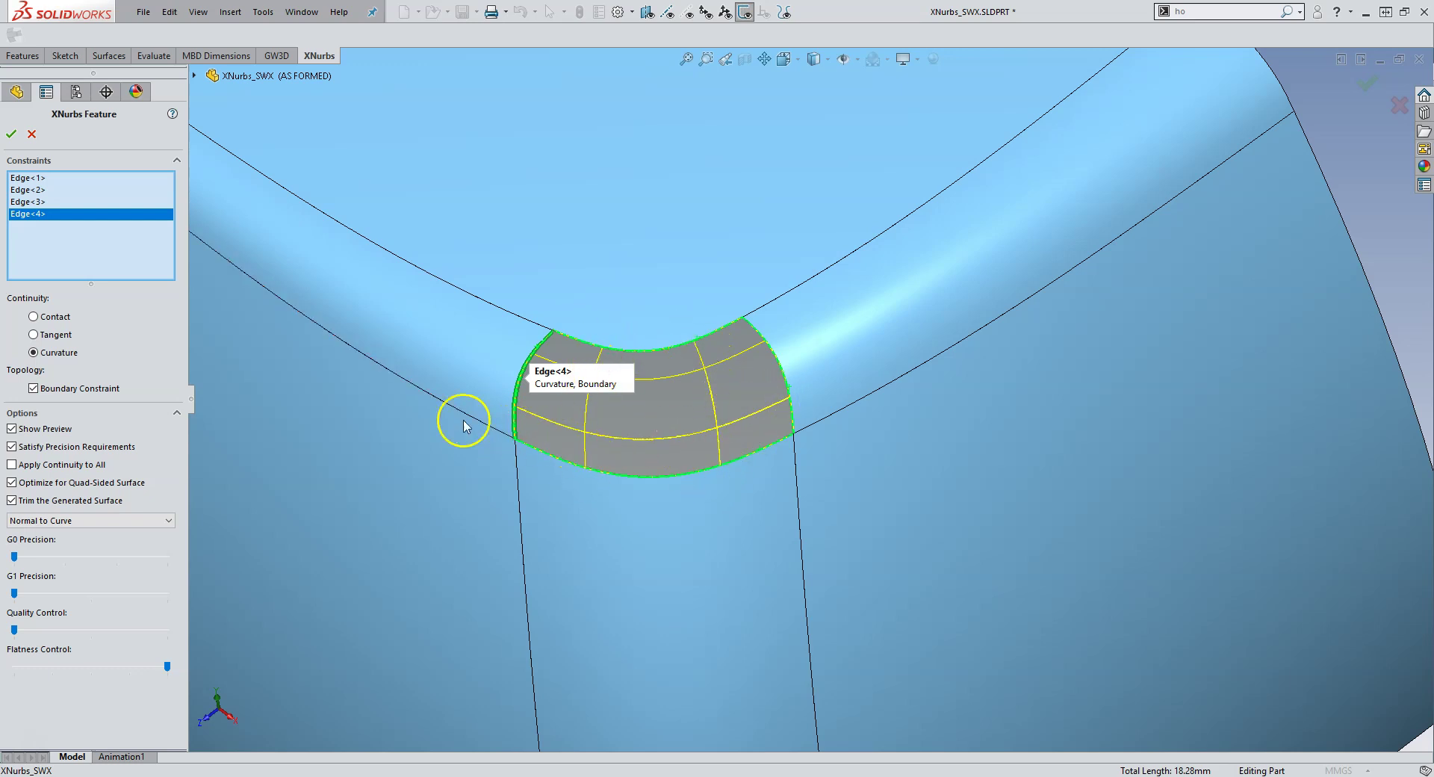
pyautogui.click(11, 134)
pyautogui.scroll(3, 784, 320)
pyautogui.moveTo(784, 320); pyautogui.dragTo(738, 381, button='middle')
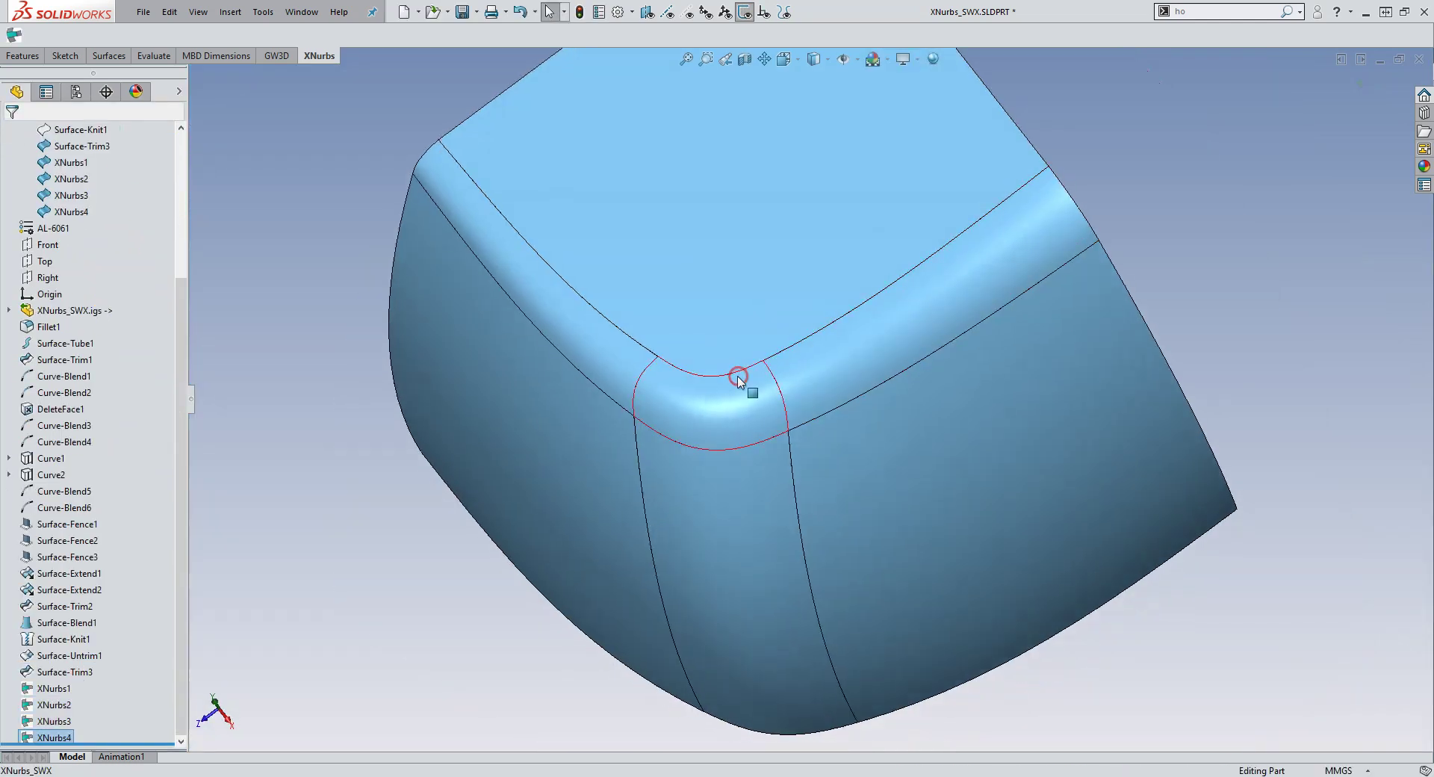
# Step: Show the corner patch's control-point grid with the GW3D NURBS Surface info tool and inspect it
pyautogui.click(317, 157)
pyautogui.click(276, 55)
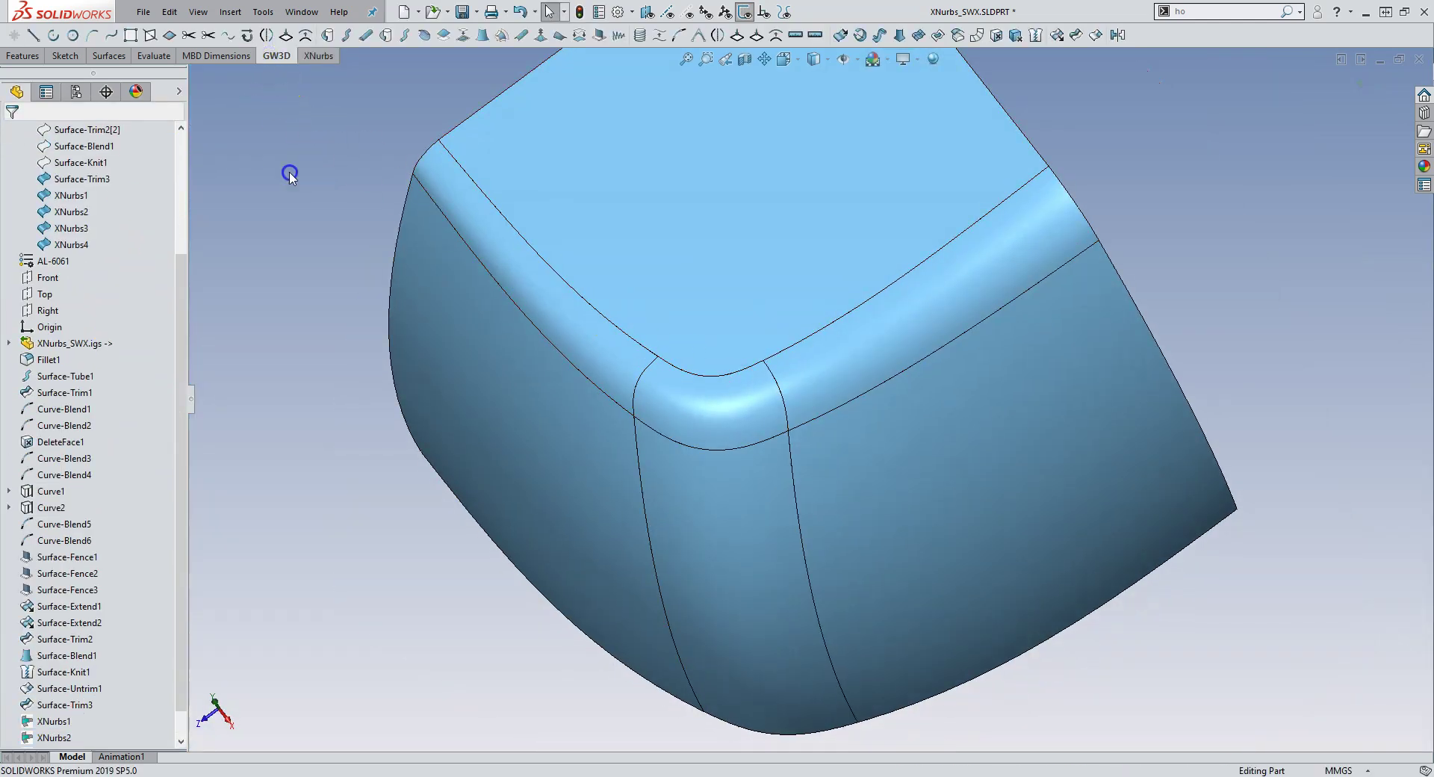
pyautogui.click(765, 35)
pyautogui.press('Escape')
pyautogui.click(691, 418)
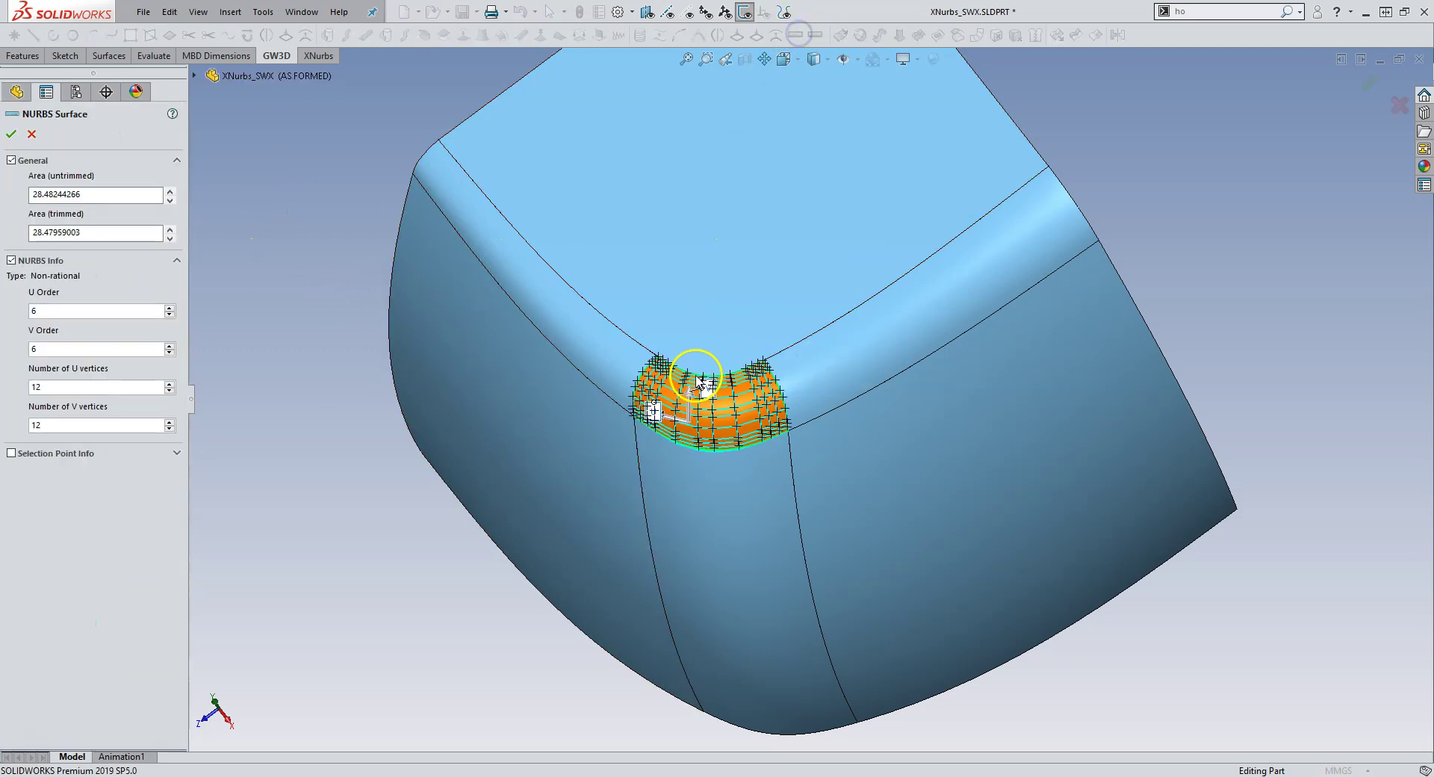
pyautogui.scroll(-5, 697, 381)
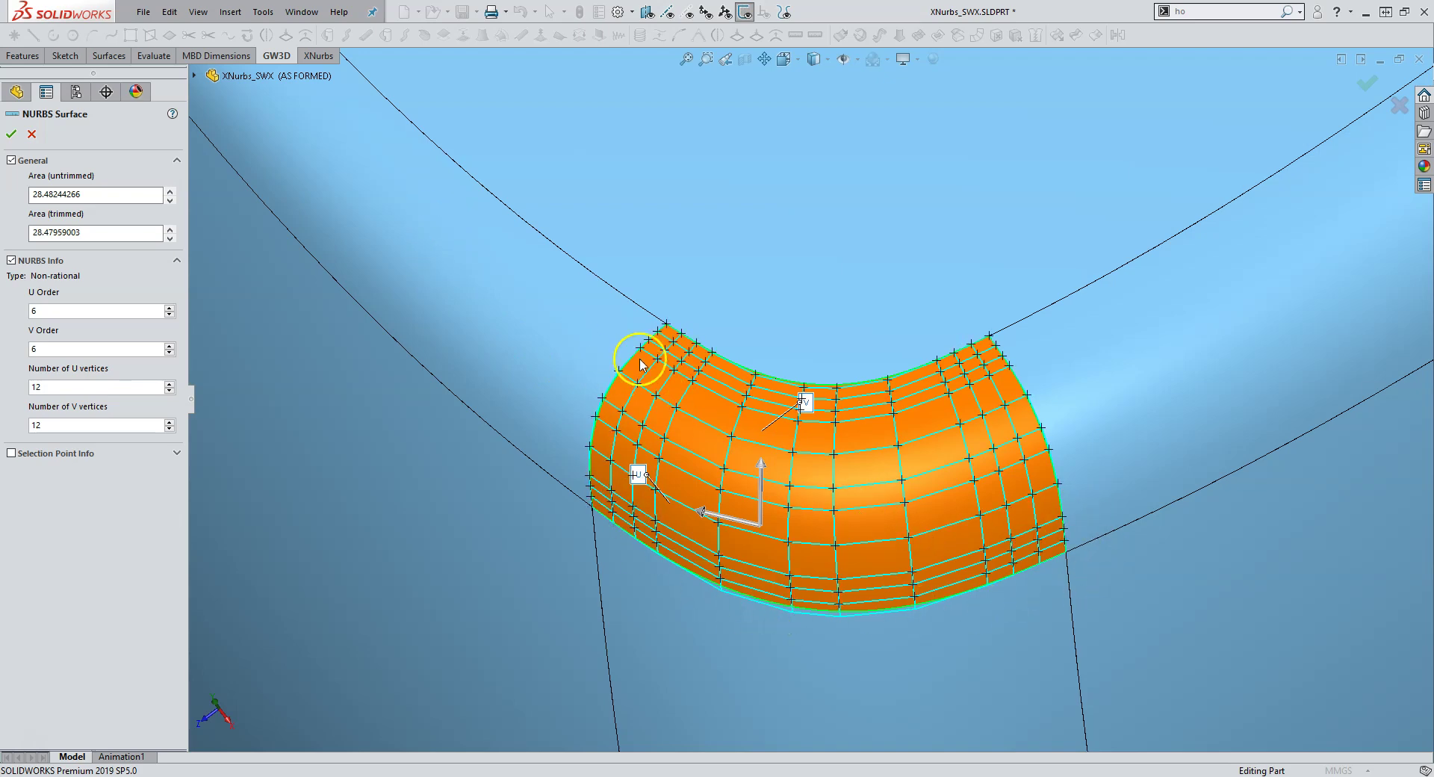
pyautogui.moveTo(644, 359); pyautogui.dragTo(864, 320, button='middle')
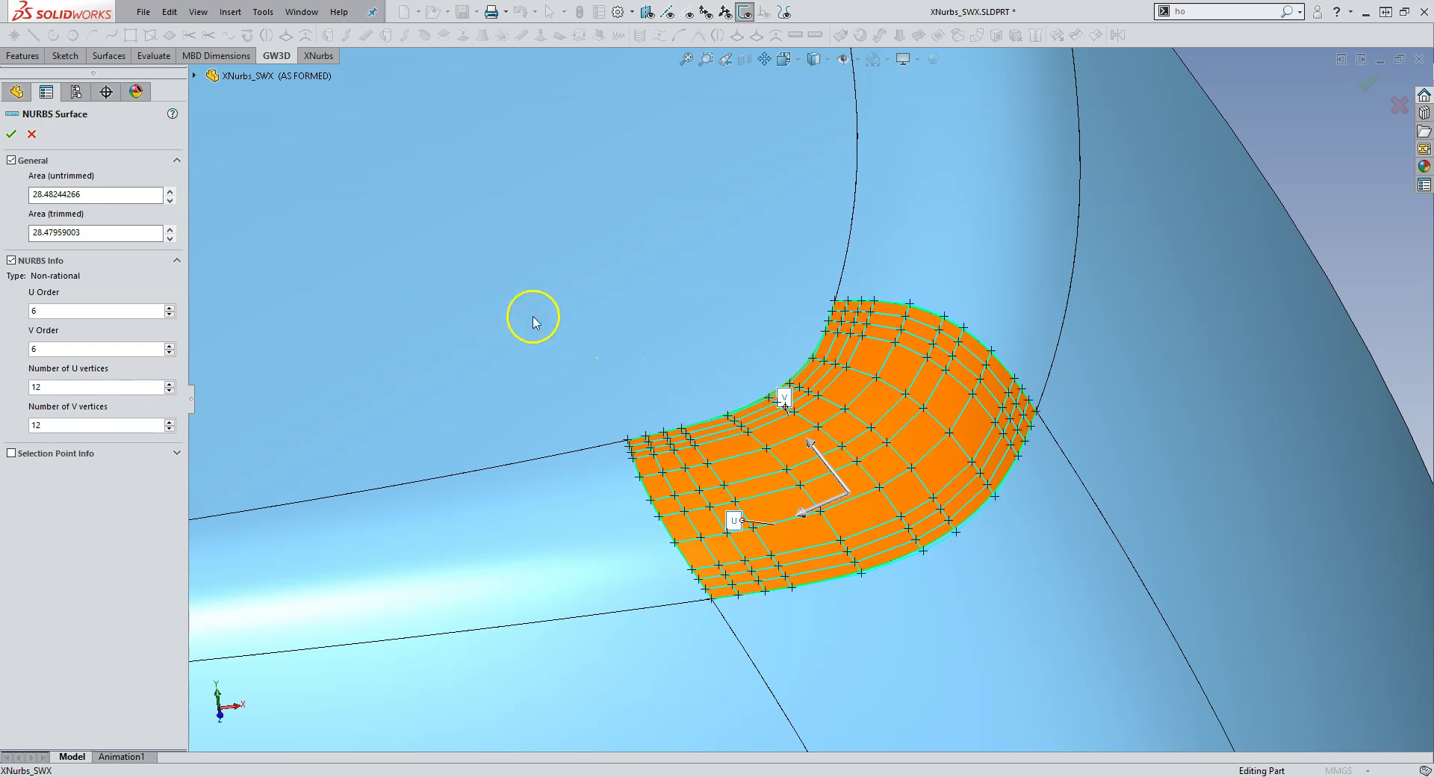
pyautogui.click(11, 135)
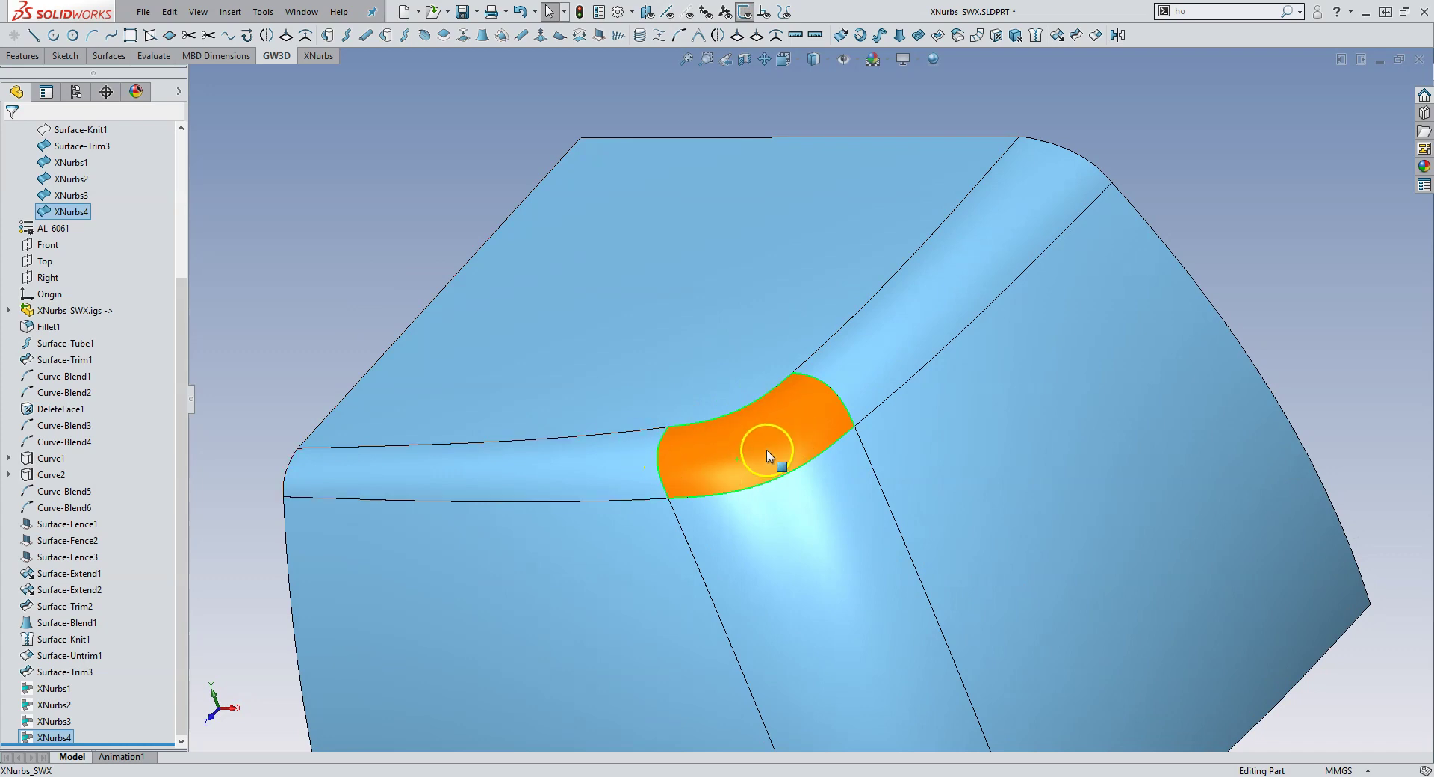
# Step: Inspect the NURBS control points of the strip patch below the corner fillet, then close the info
pyautogui.click(313, 279)
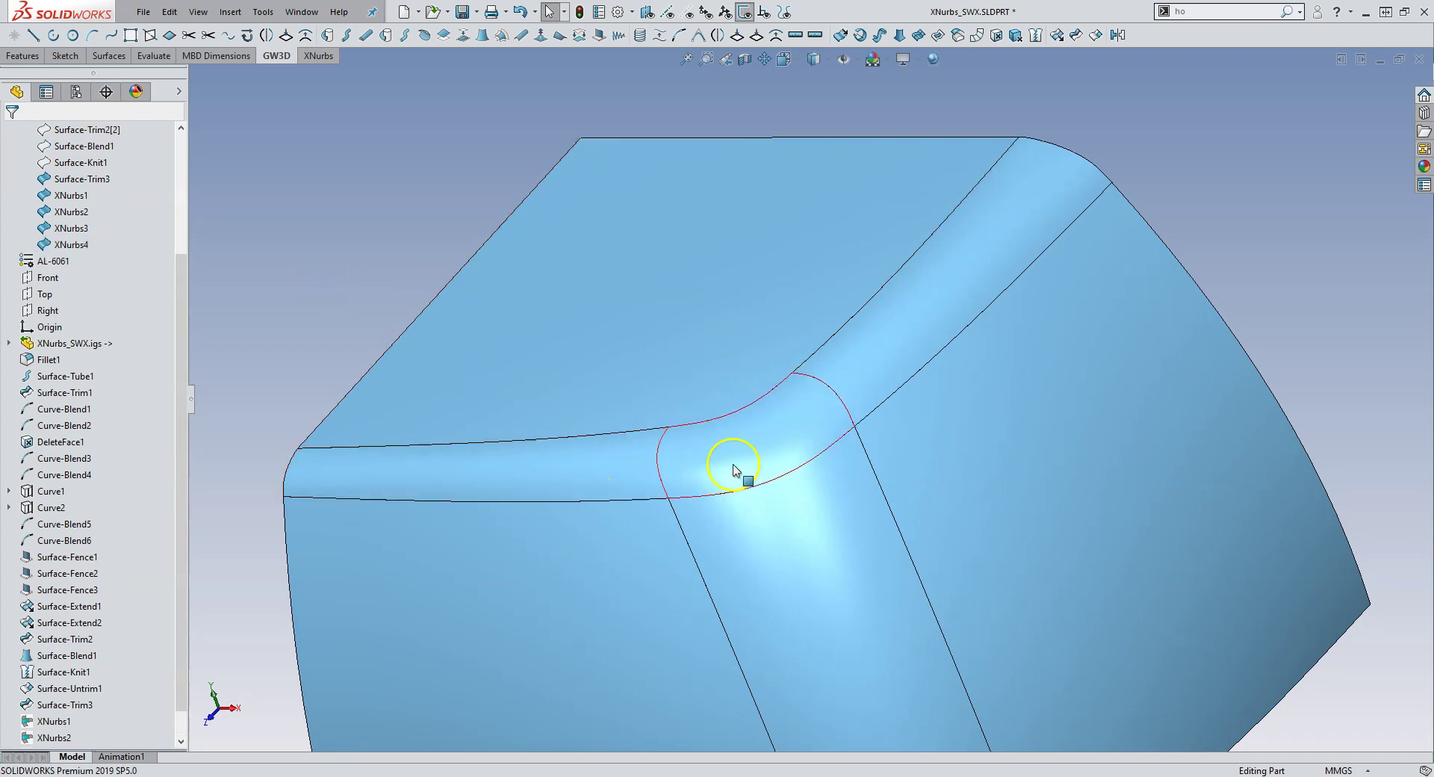
pyautogui.click(842, 506)
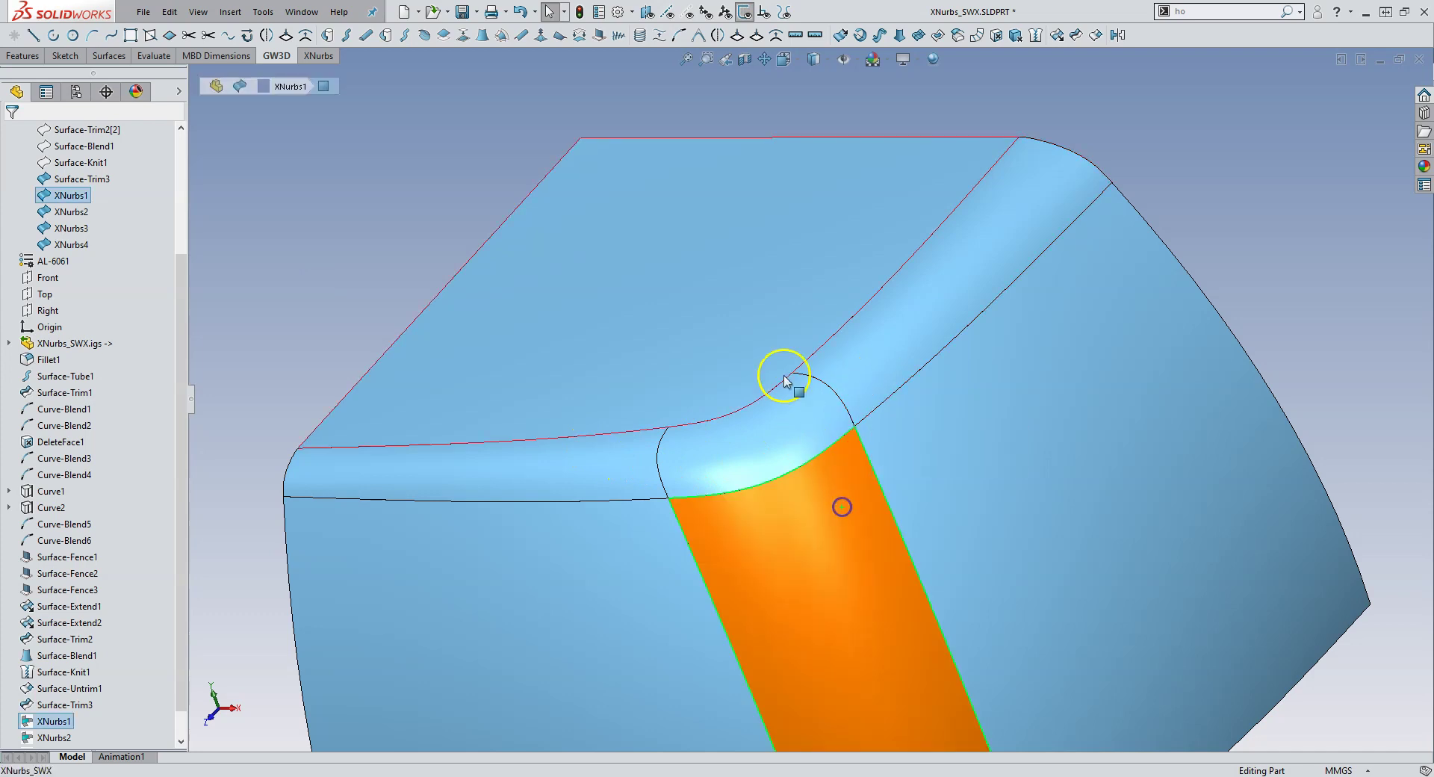
pyautogui.click(797, 34)
pyautogui.moveTo(825, 448); pyautogui.dragTo(741, 418, button='middle')
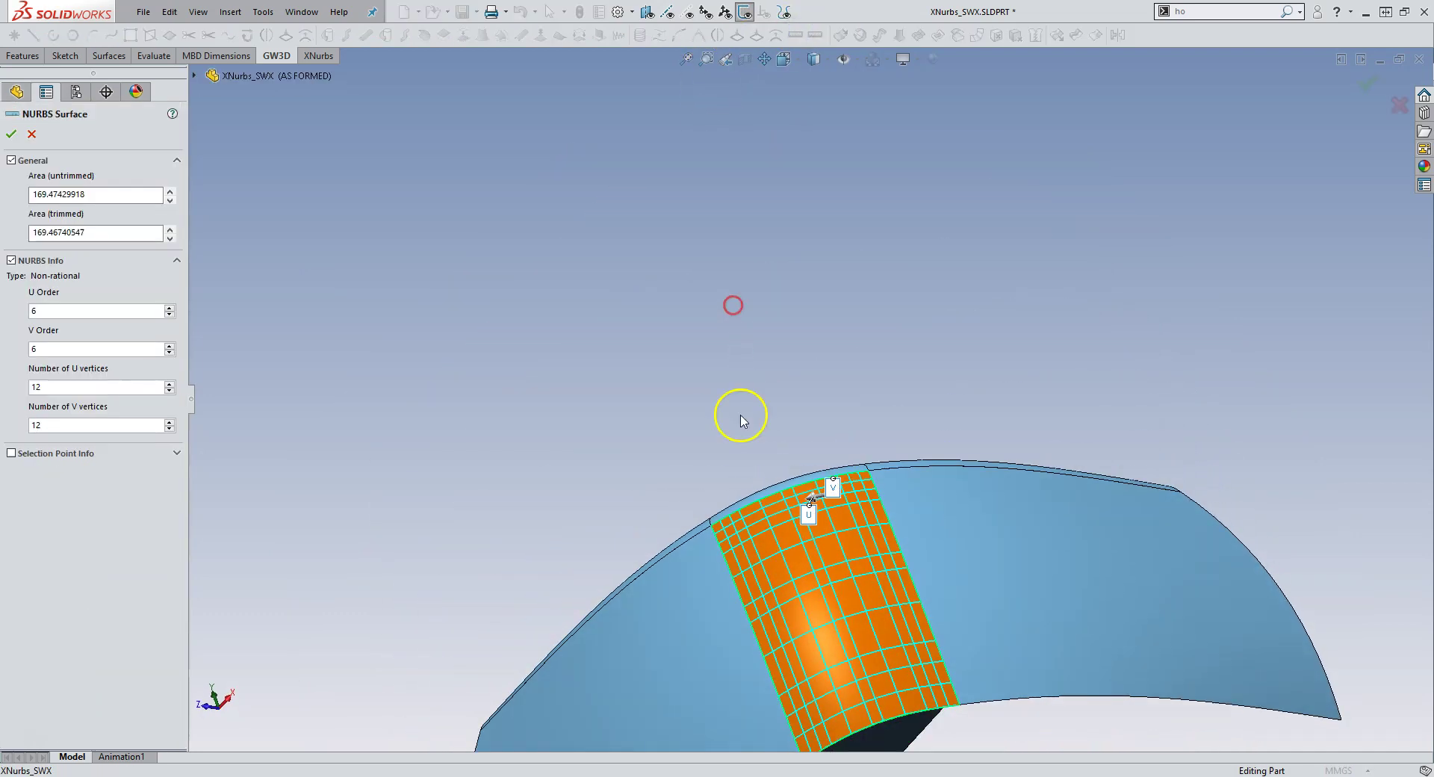
pyautogui.moveTo(820, 558)
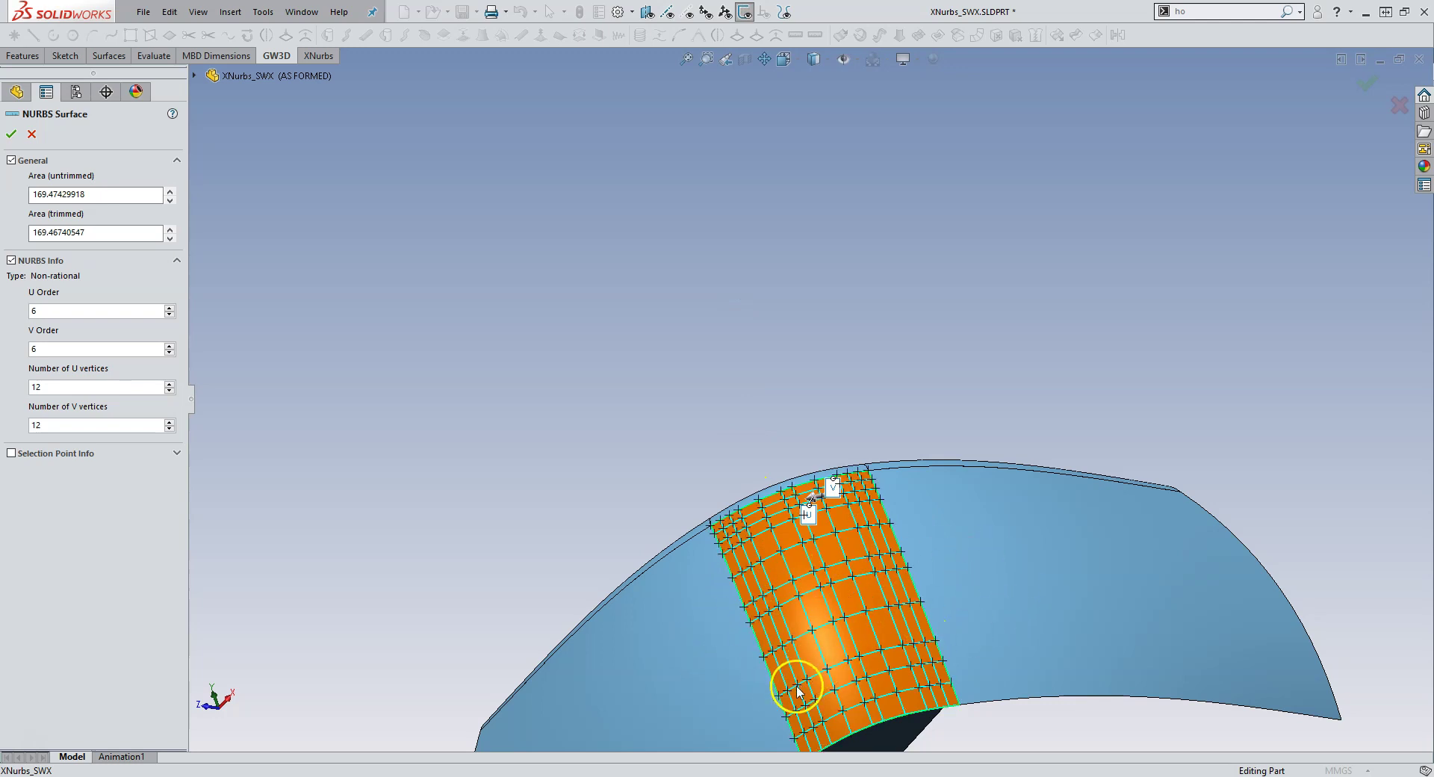
pyautogui.moveTo(798, 691); pyautogui.dragTo(883, 624, button='middle')
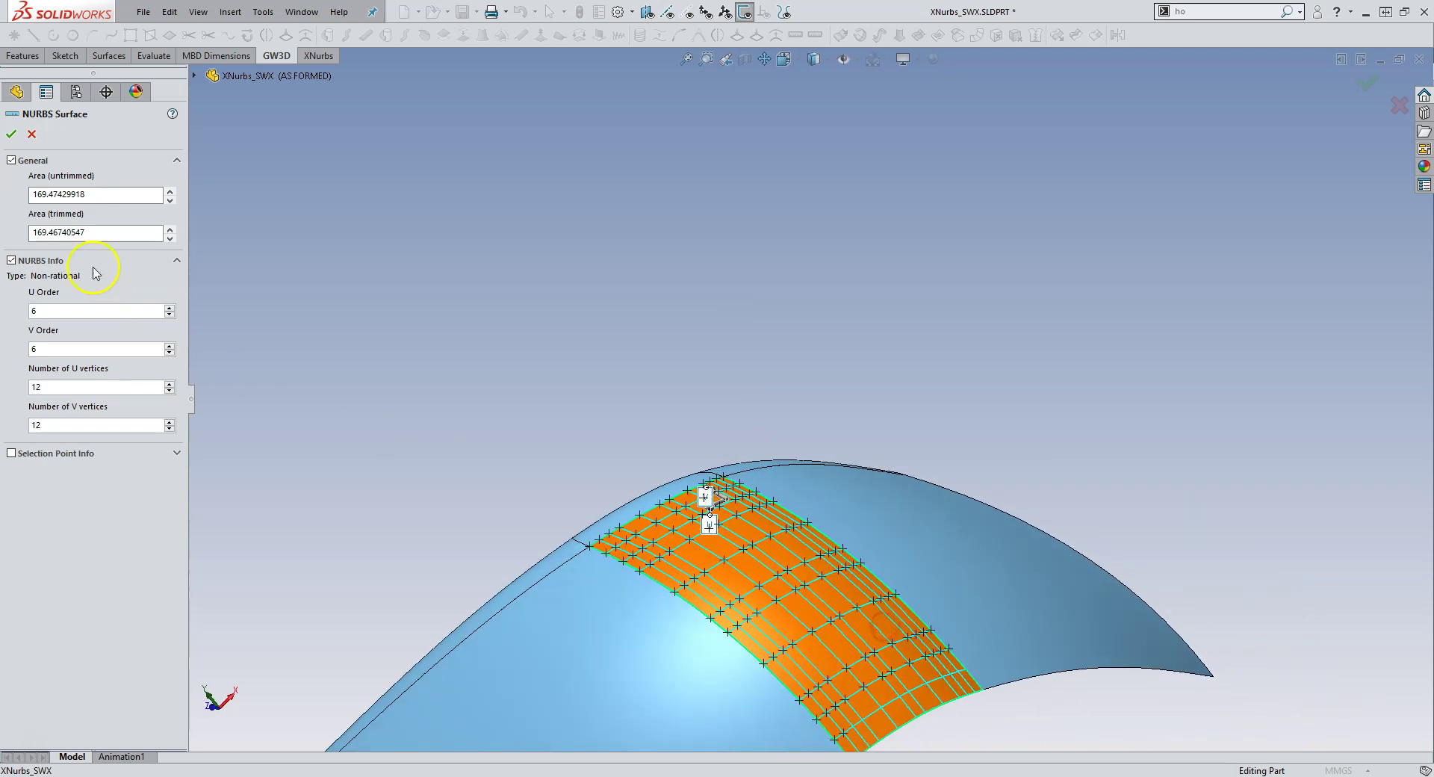
pyautogui.click(11, 133)
pyautogui.moveTo(575, 279); pyautogui.dragTo(810, 602, button='middle')
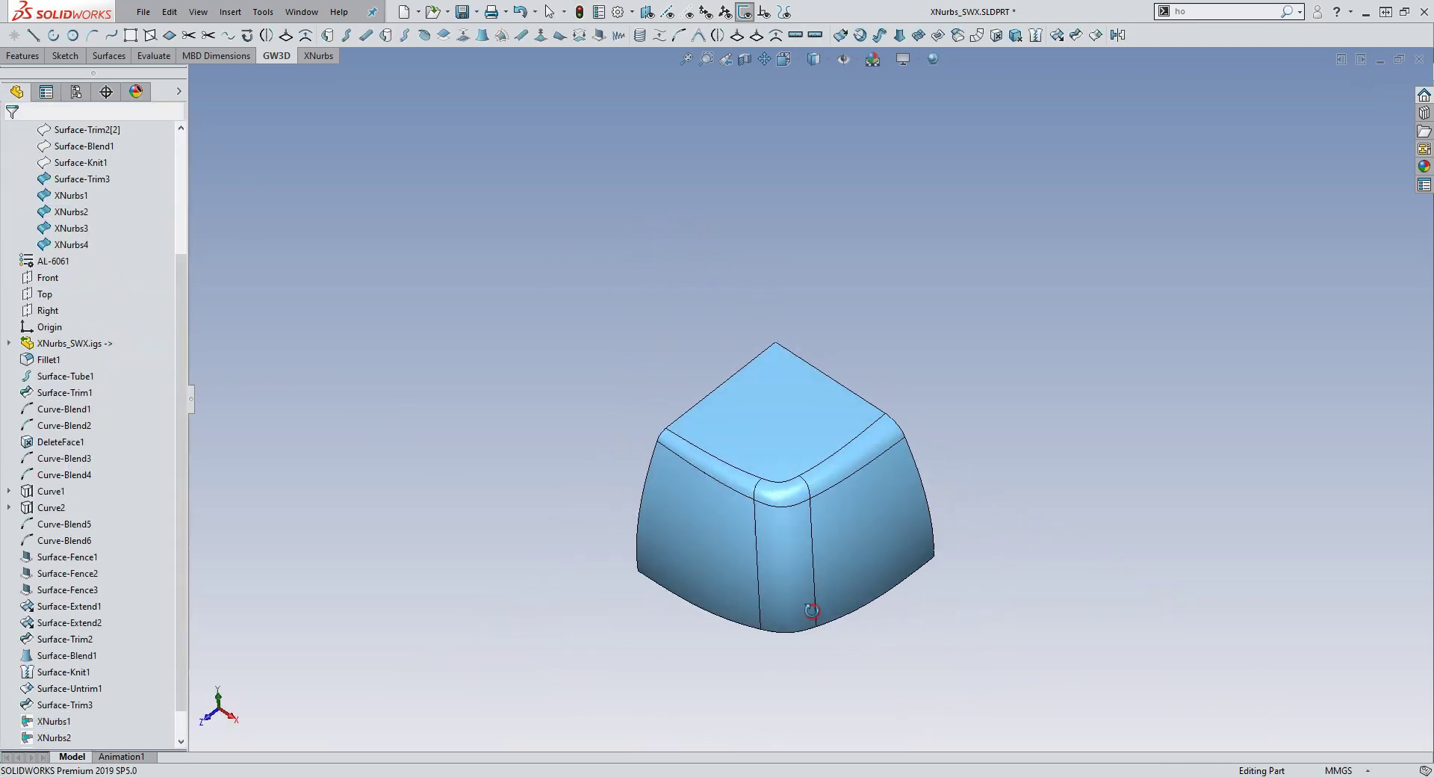
pyautogui.scroll(-3, 797, 486)
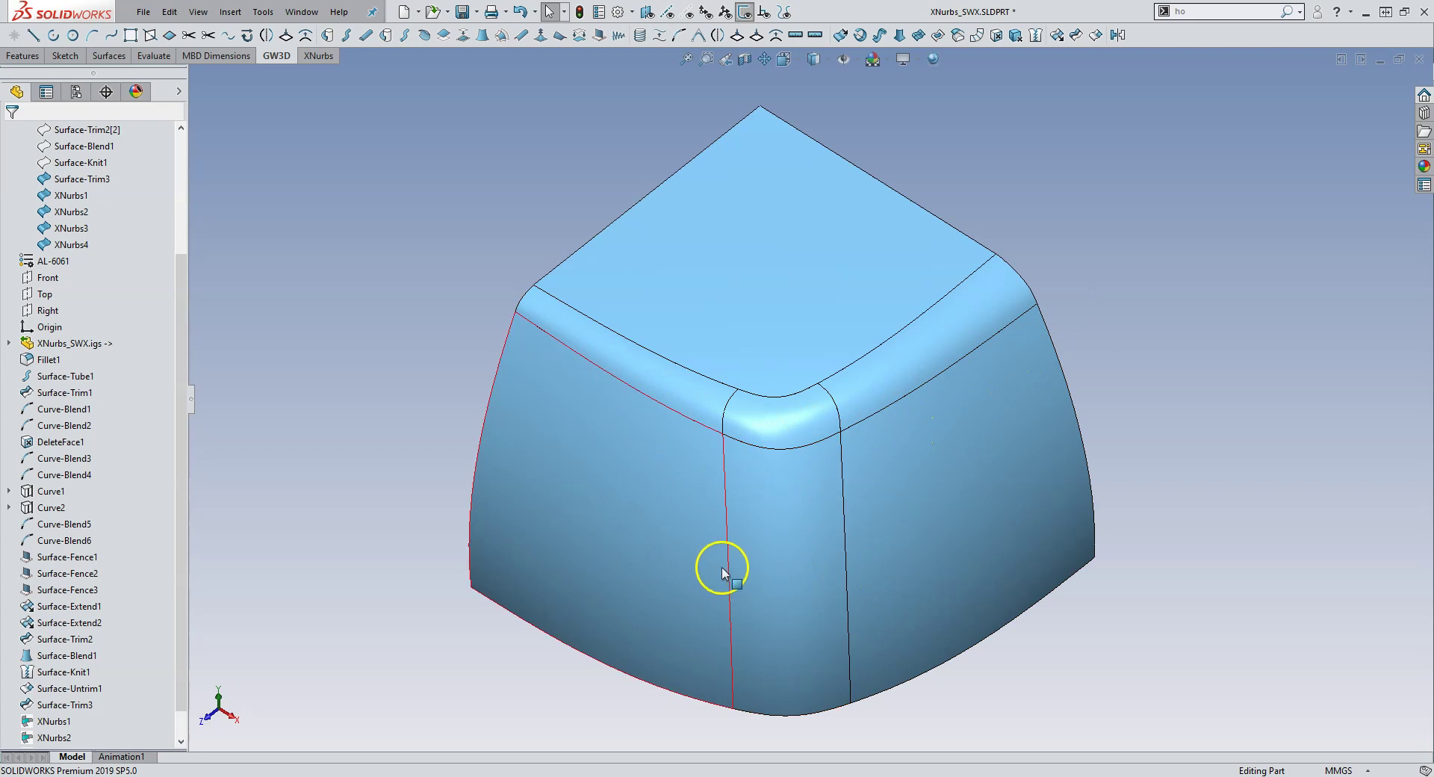
pyautogui.moveTo(722, 567); pyautogui.dragTo(734, 517, button='middle')
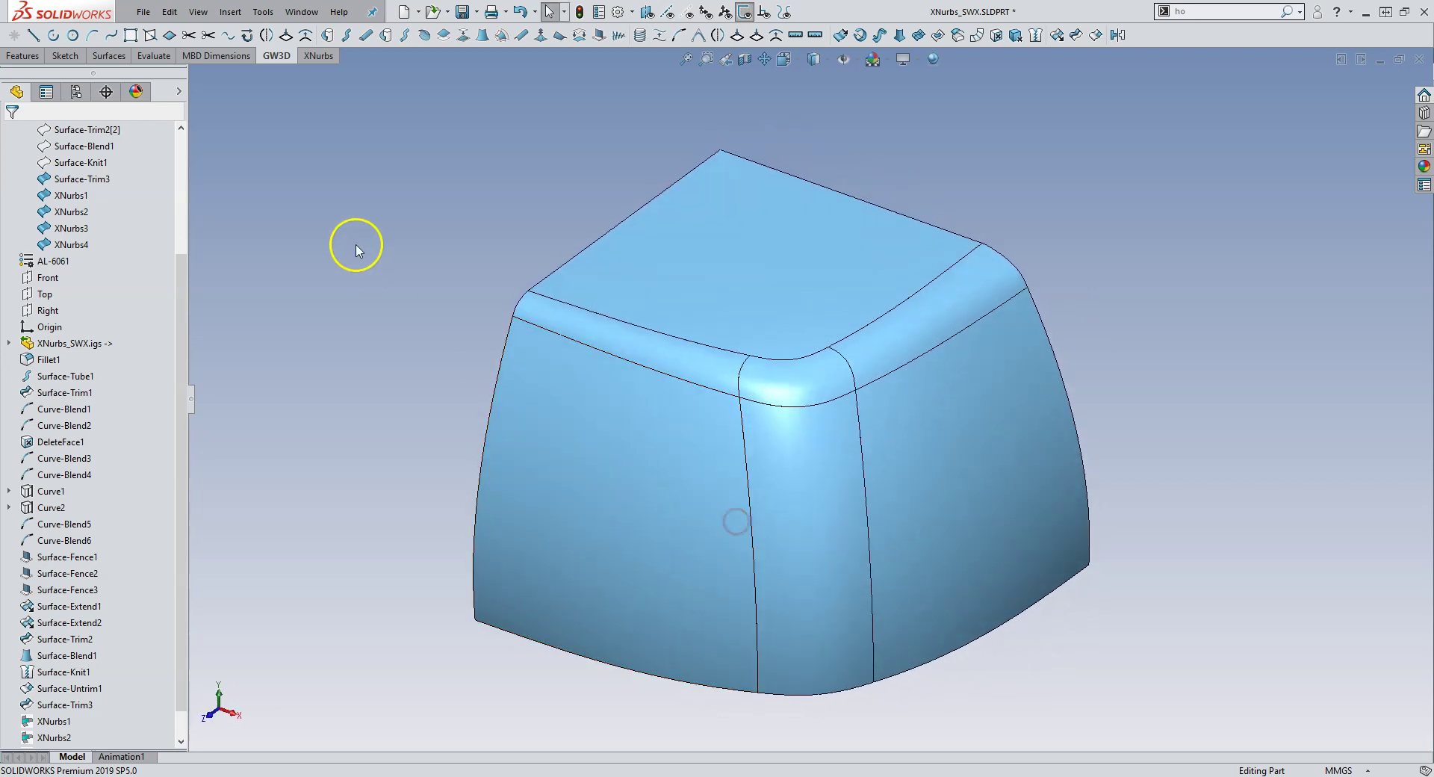
pyautogui.click(155, 58)
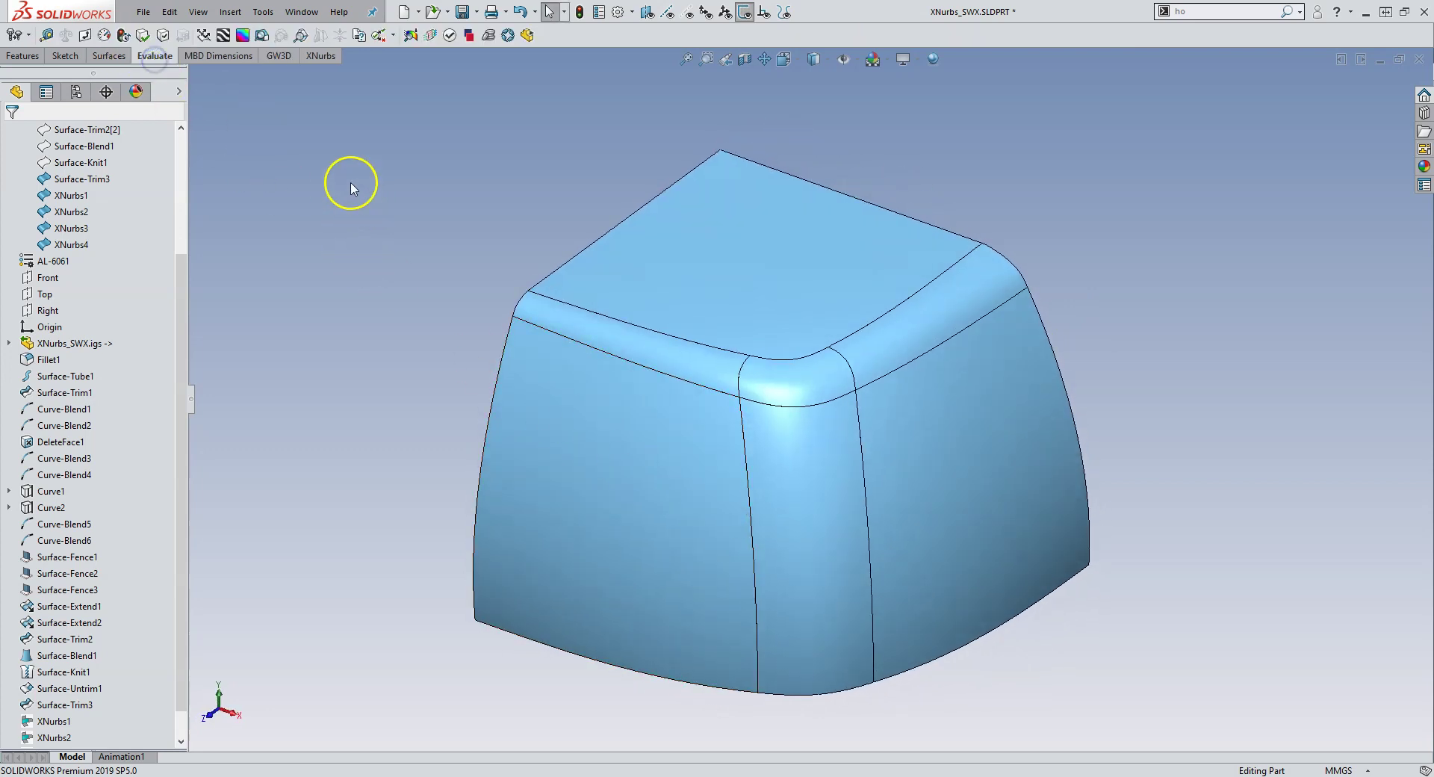
pyautogui.click(223, 35)
pyautogui.scroll(-5, 825, 368)
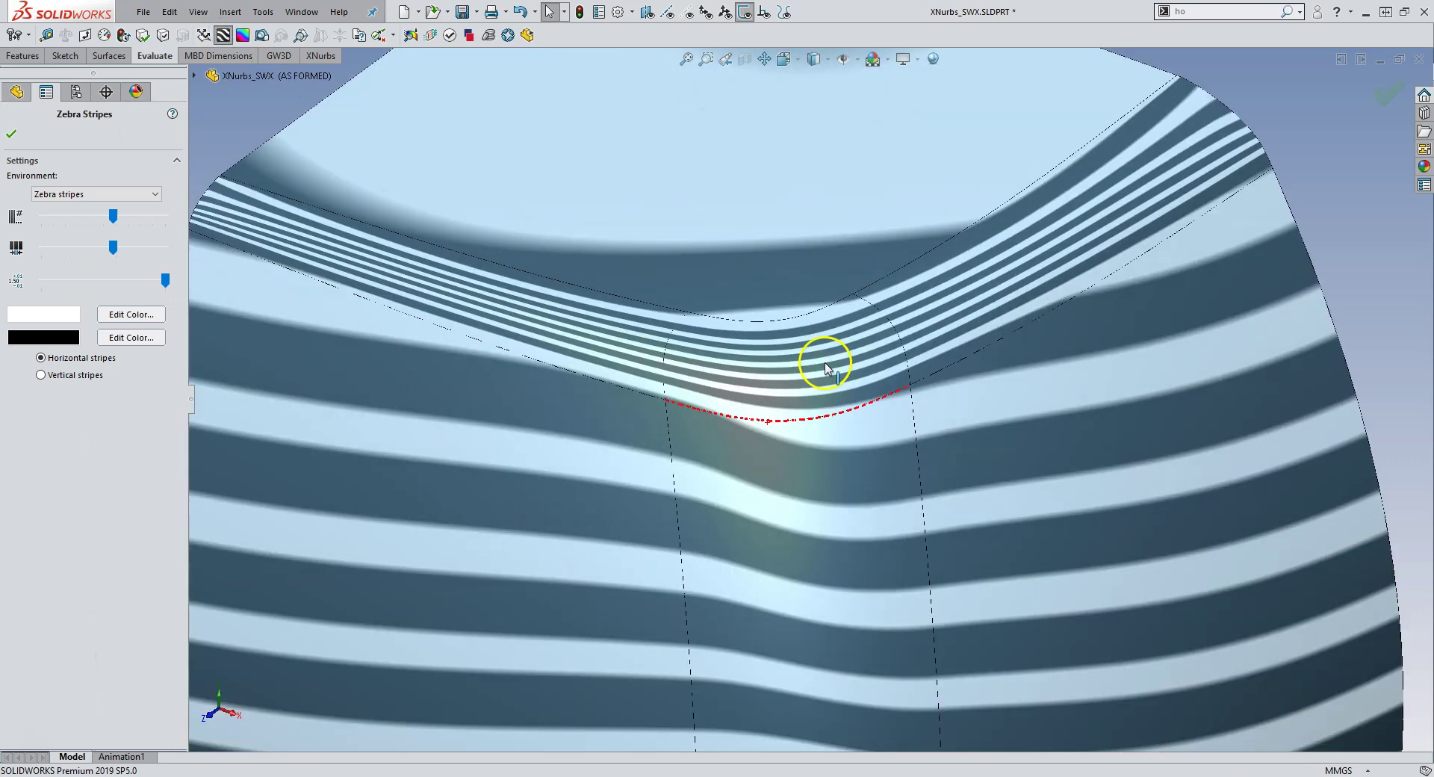
pyautogui.scroll(4, 839, 407)
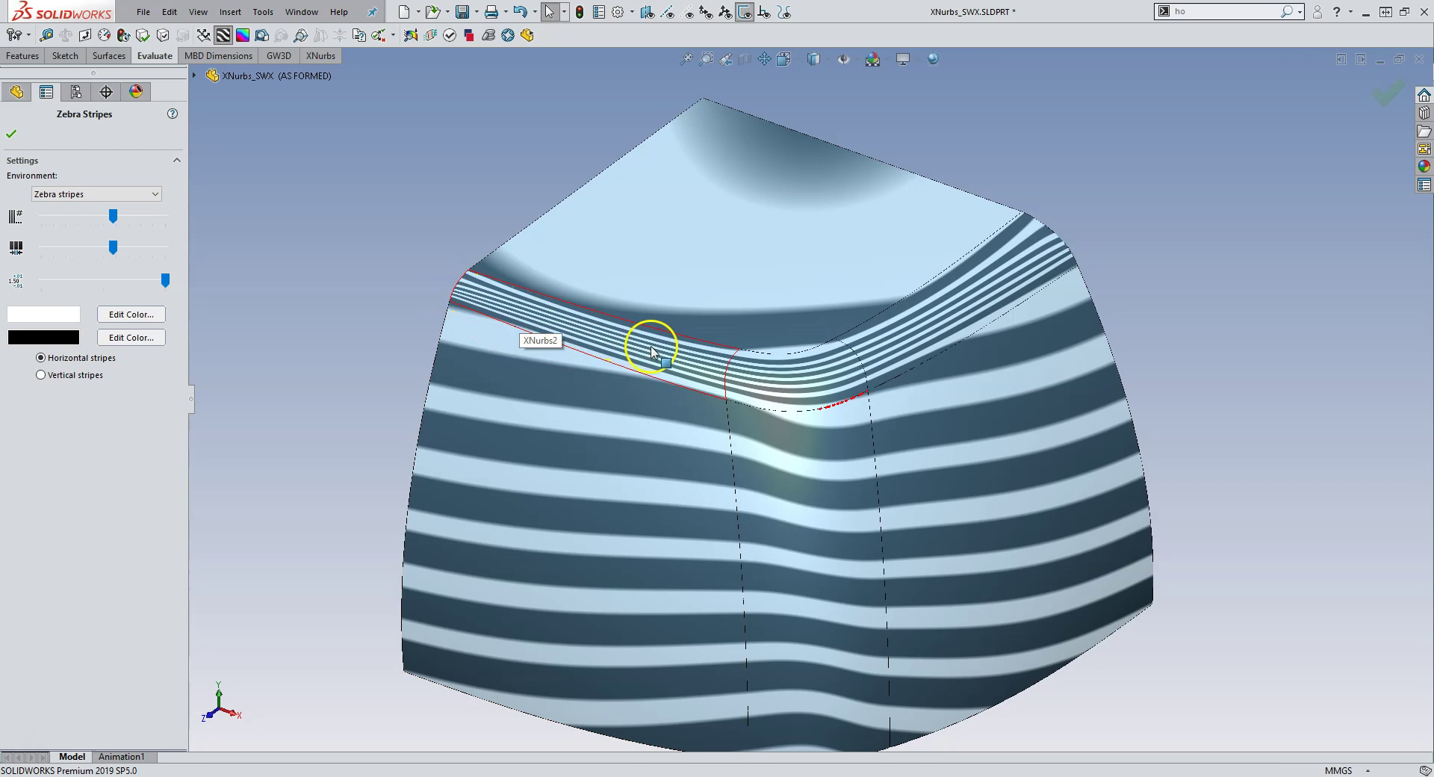
pyautogui.click(952, 320)
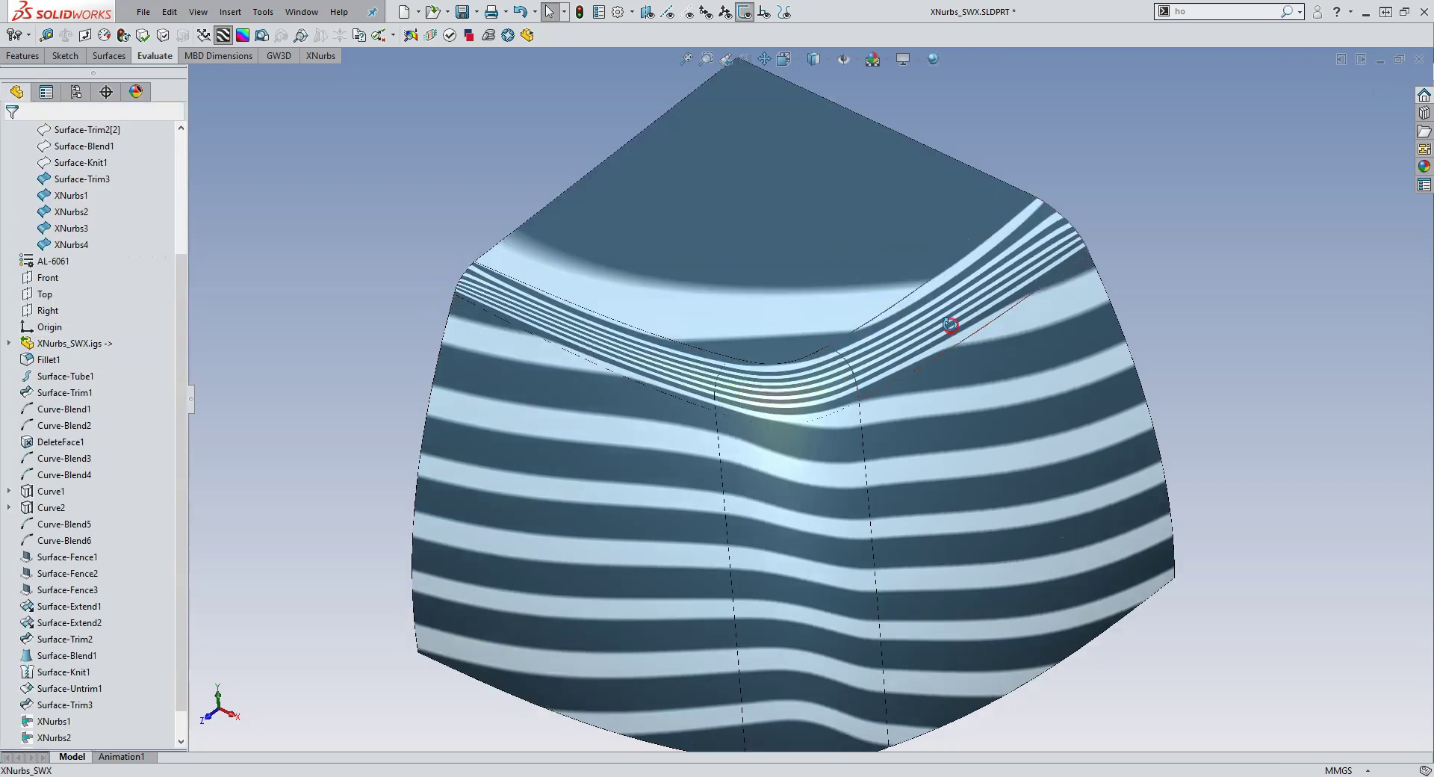
pyautogui.scroll(-8, 825, 374)
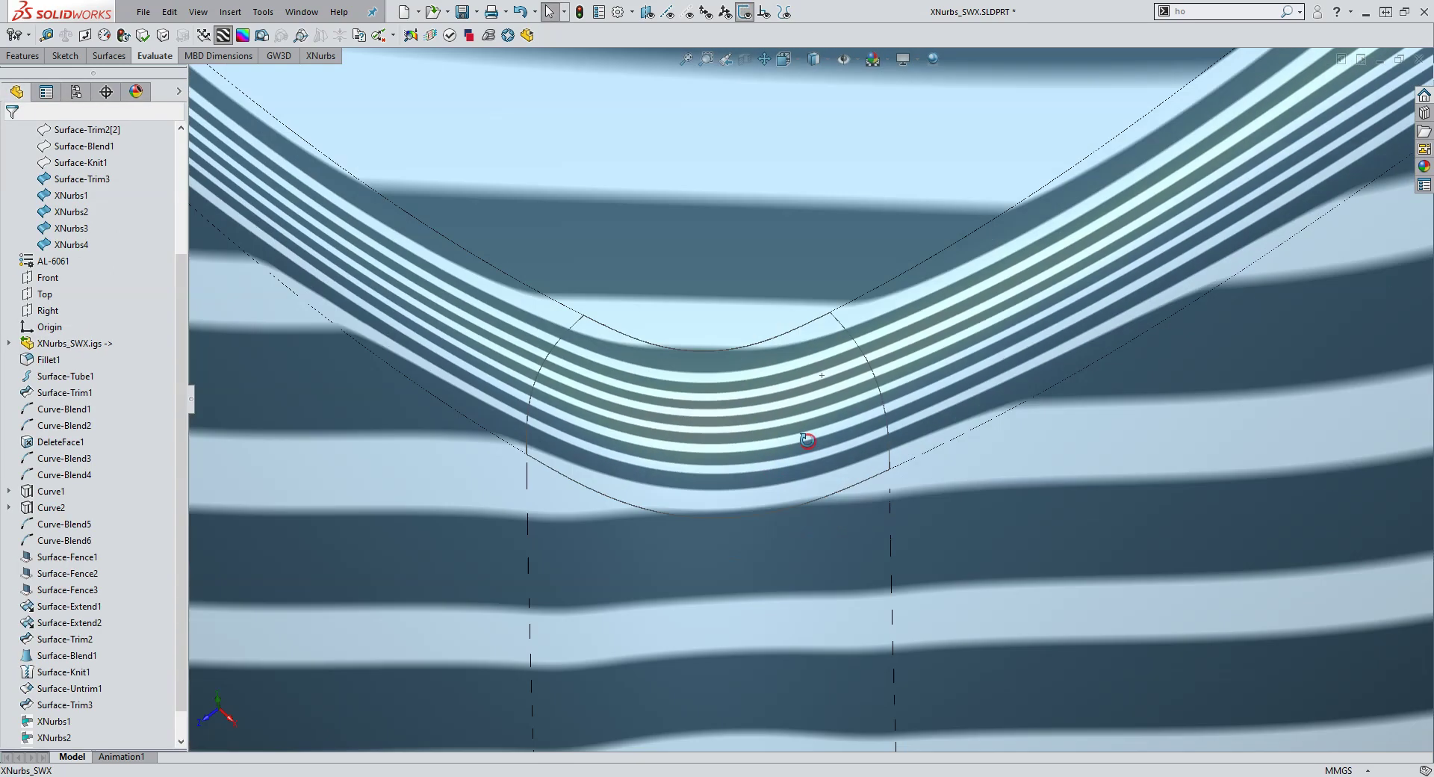
pyautogui.moveTo(807, 440); pyautogui.dragTo(805, 338, button='middle')
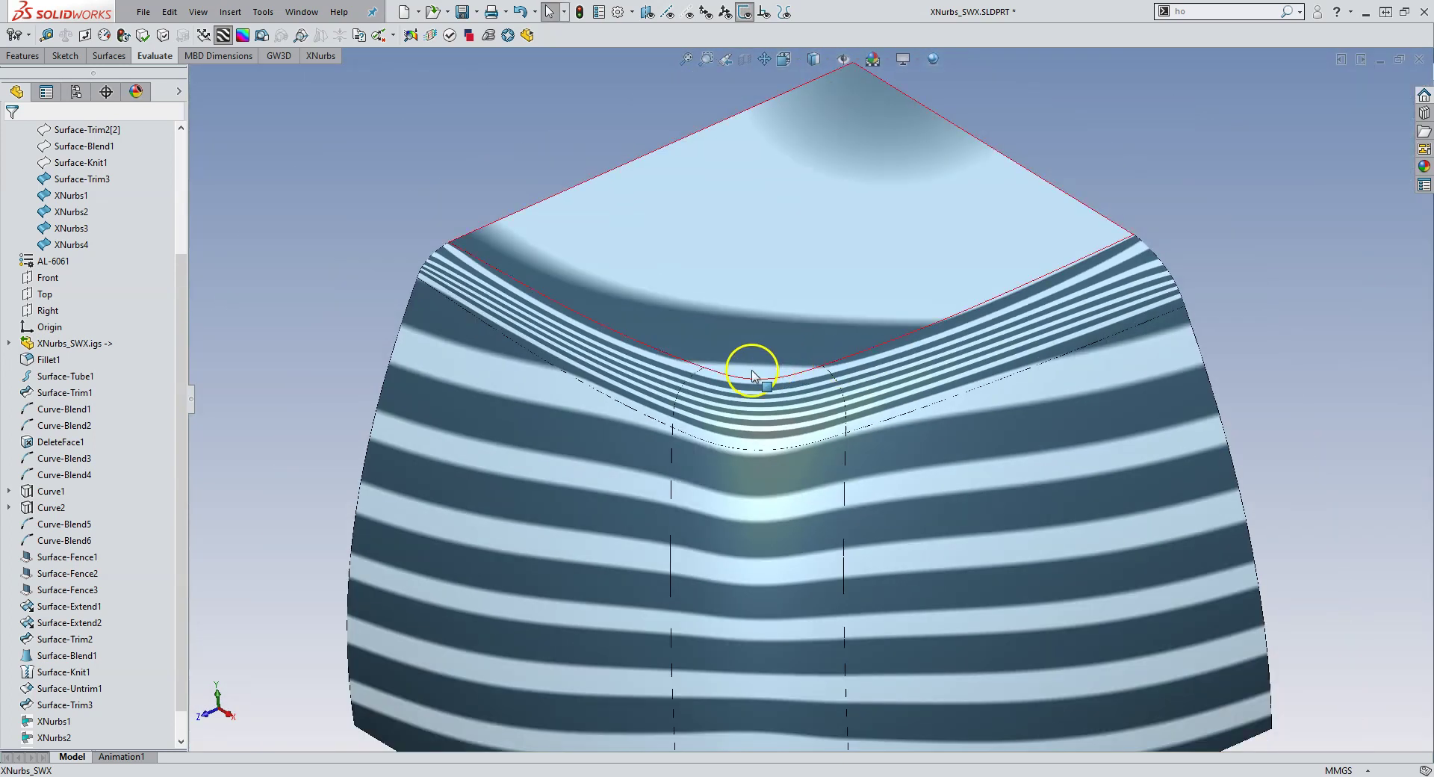
pyautogui.moveTo(773, 418)
pyautogui.mouseDown(button='middle')
pyautogui.moveTo(781, 446)
pyautogui.moveTo(739, 426)
pyautogui.moveTo(754, 449)
pyautogui.moveTo(768, 396)
pyautogui.moveTo(804, 388)
pyautogui.moveTo(797, 378)
pyautogui.moveTo(767, 440)
pyautogui.moveTo(784, 403)
pyautogui.moveTo(769, 377)
pyautogui.moveTo(747, 403)
pyautogui.moveTo(760, 394)
pyautogui.moveTo(764, 327)
pyautogui.moveTo(755, 442)
pyautogui.moveTo(777, 420)
pyautogui.mouseUp(button='middle')
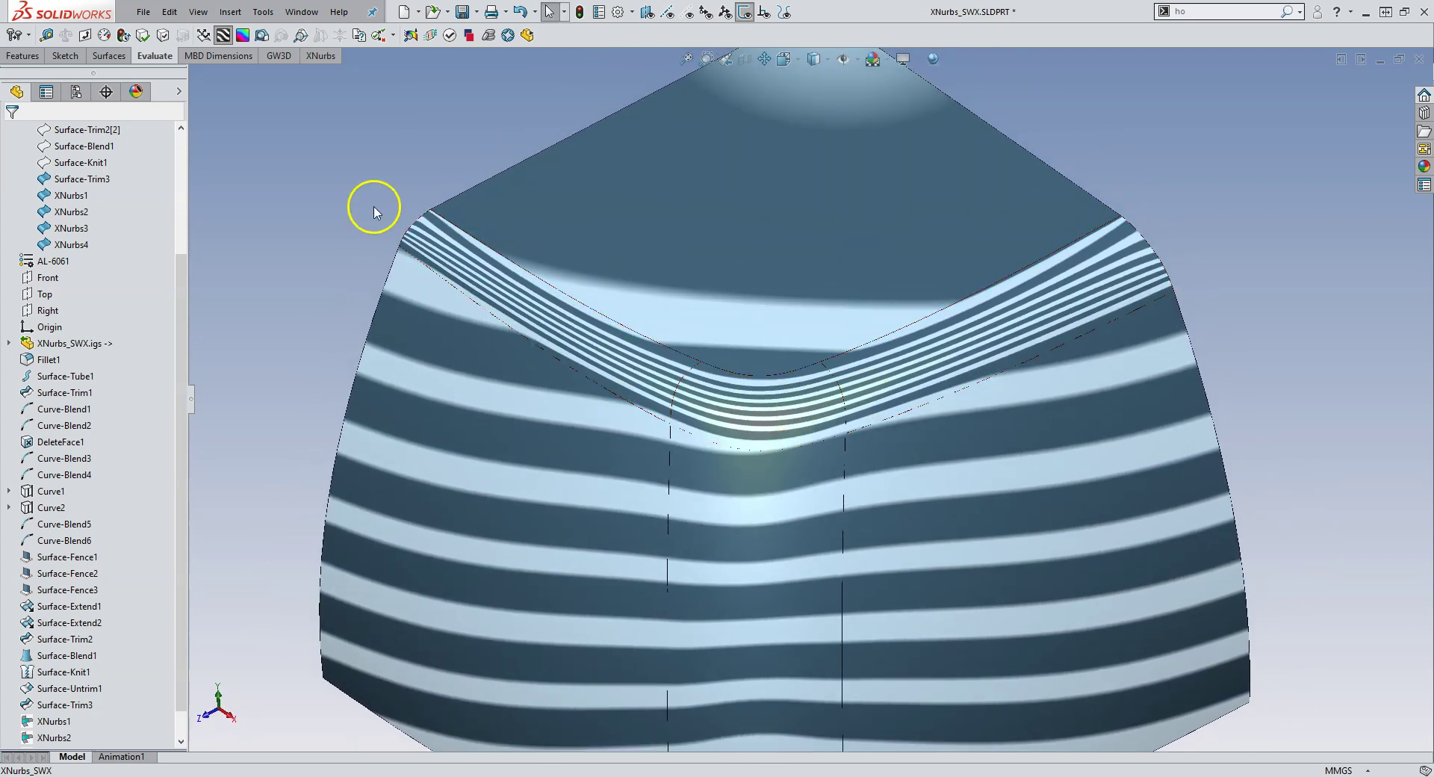
# Step: Turn Zebra Stripes back on with Vertical stripes and close the settings
pyautogui.click(222, 35)
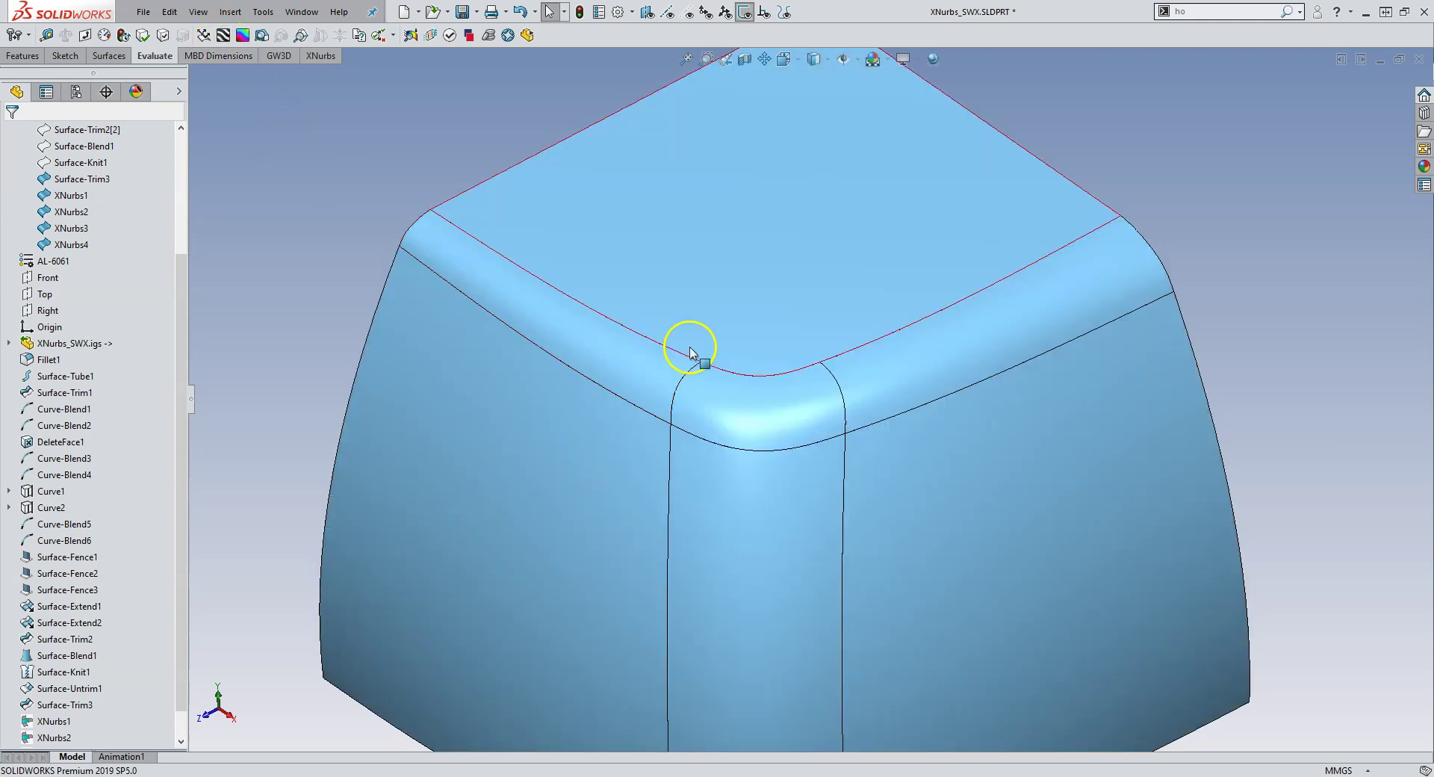
pyautogui.click(223, 35)
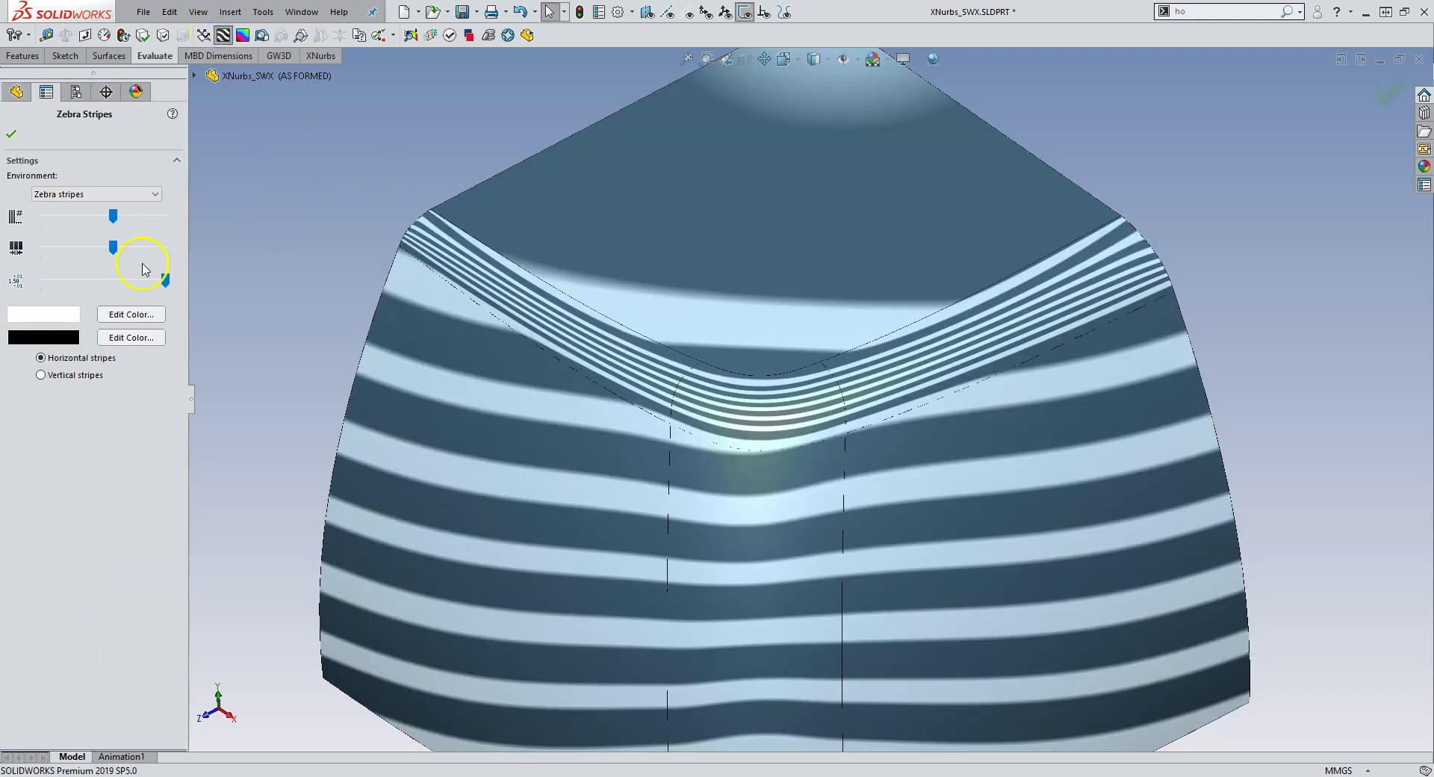
pyautogui.click(46, 376)
pyautogui.moveTo(728, 572); pyautogui.dragTo(816, 400, button='middle')
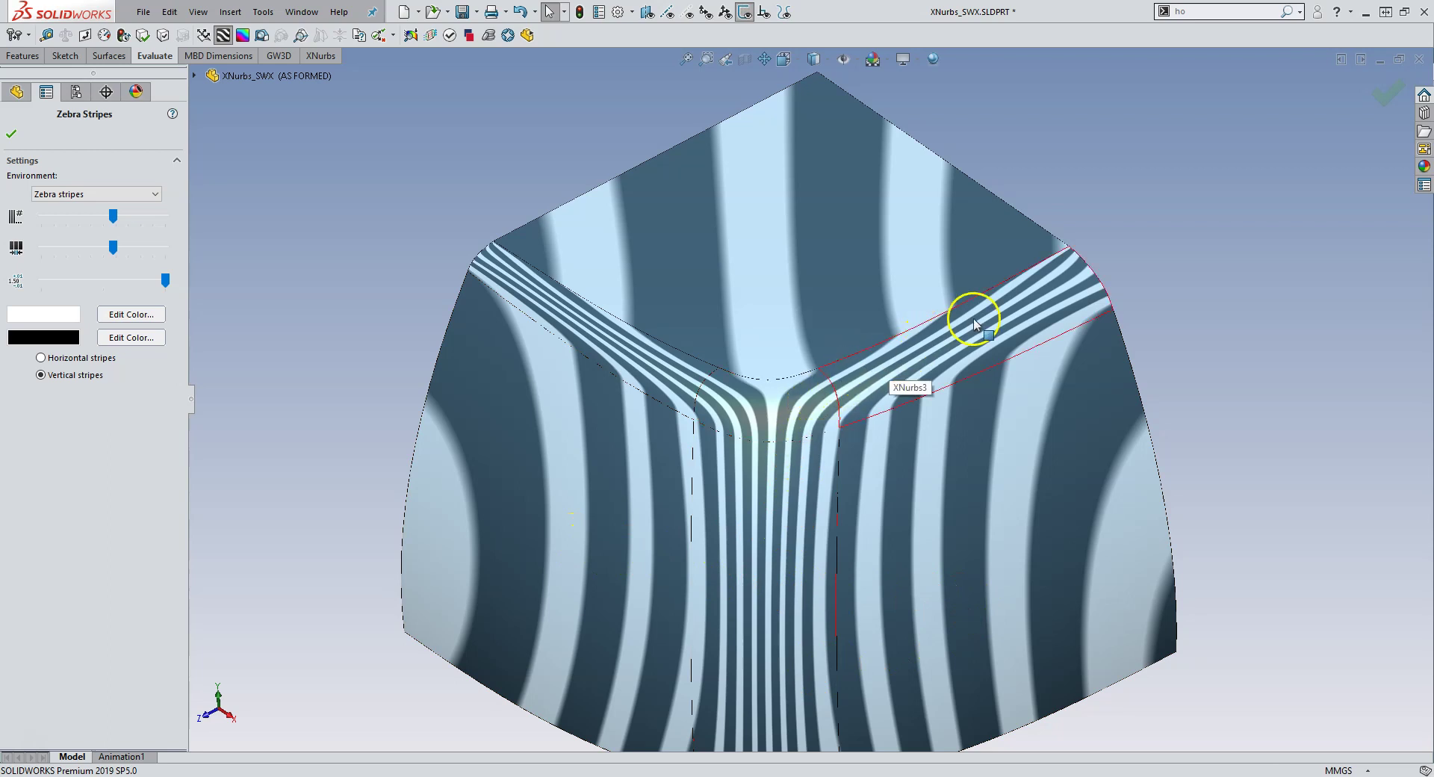
pyautogui.scroll(-5, 855, 399)
pyautogui.press('Return')
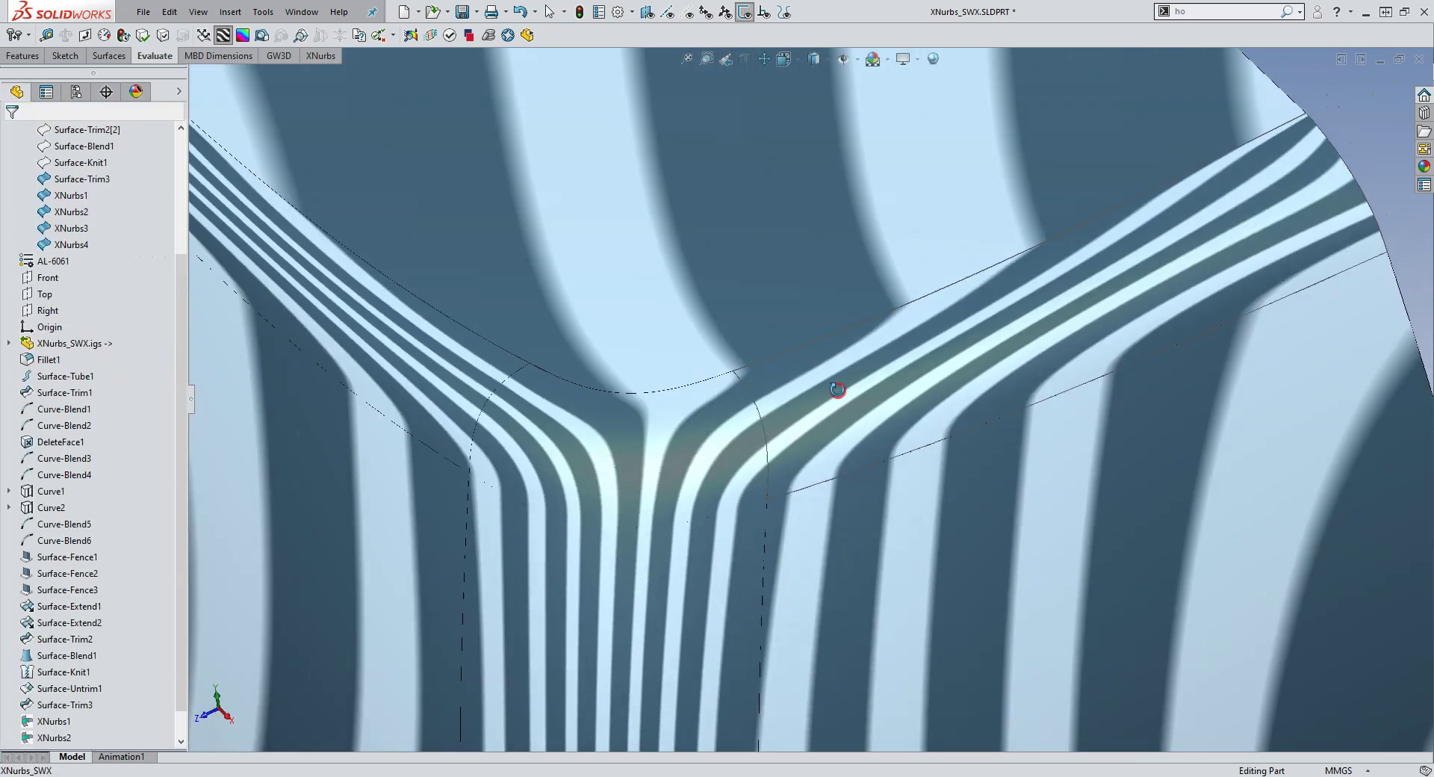
# Step: Orbit and zoom around the patched corner to check stripe continuity, then switch zebra stripes off
pyautogui.moveTo(836, 389)
pyautogui.mouseDown(button='middle')
pyautogui.moveTo(809, 377)
pyautogui.moveTo(809, 415)
pyautogui.moveTo(822, 403)
pyautogui.moveTo(810, 343)
pyautogui.moveTo(842, 333)
pyautogui.moveTo(832, 416)
pyautogui.mouseUp(button='middle')
pyautogui.scroll(5, 682, 442)
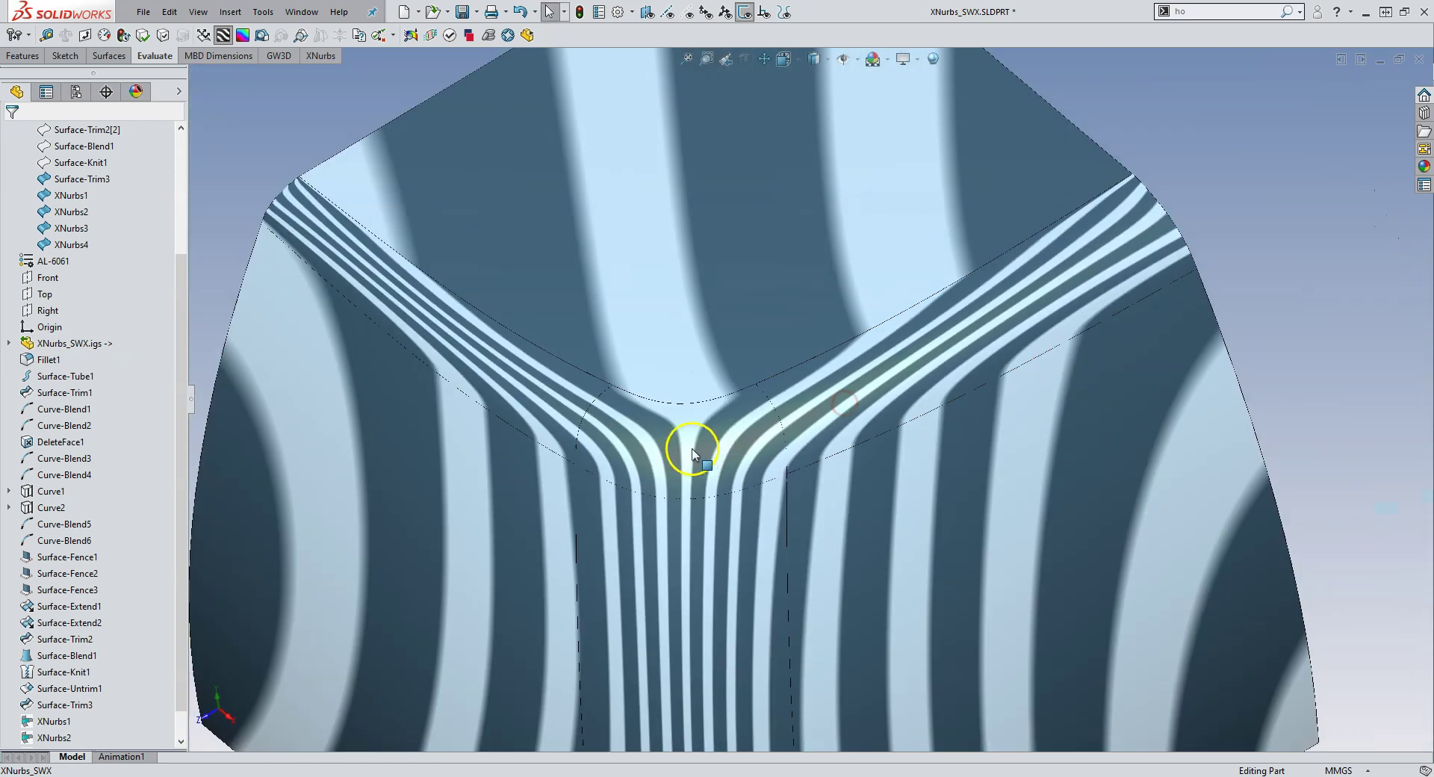
pyautogui.scroll(-5, 666, 435)
pyautogui.scroll(5, 666, 434)
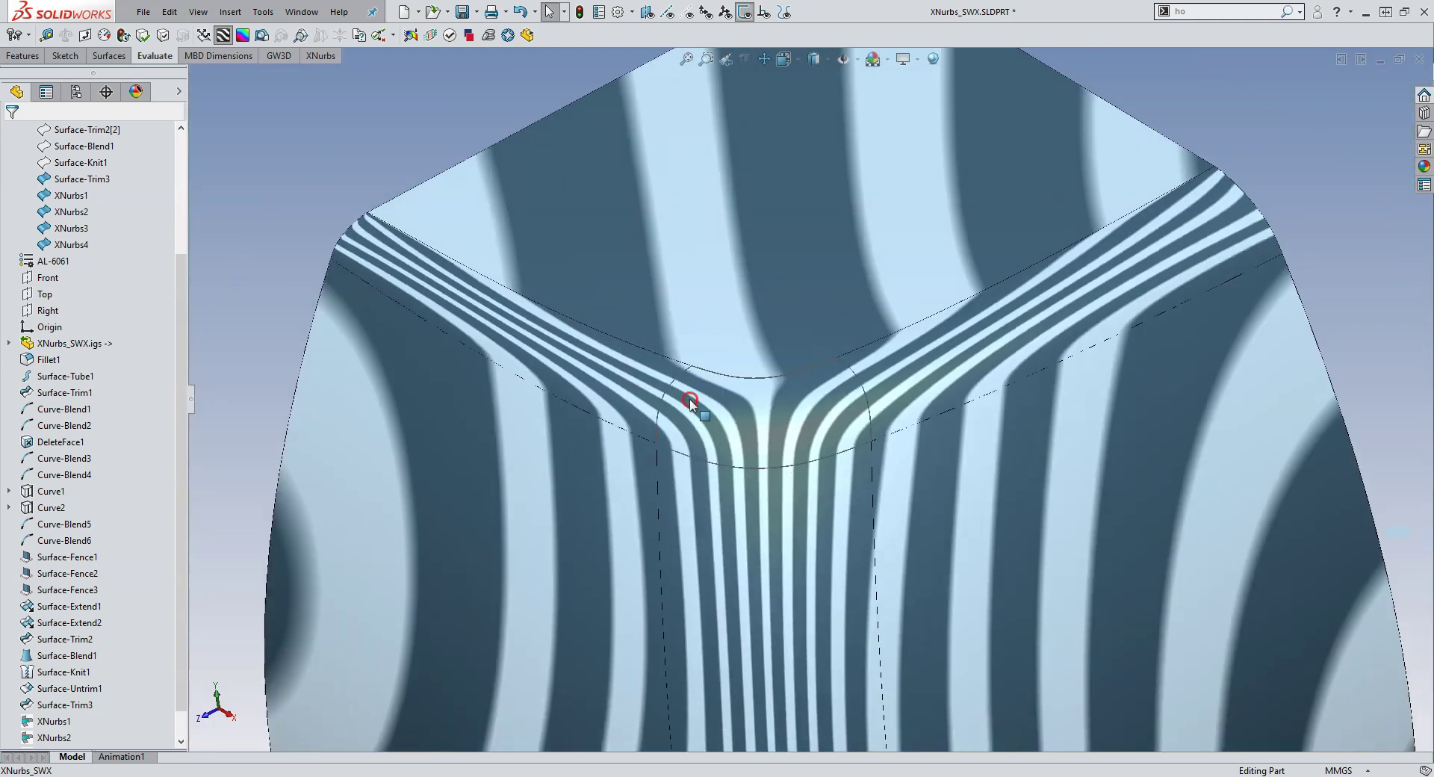
pyautogui.moveTo(688, 399); pyautogui.dragTo(620, 348, button='middle')
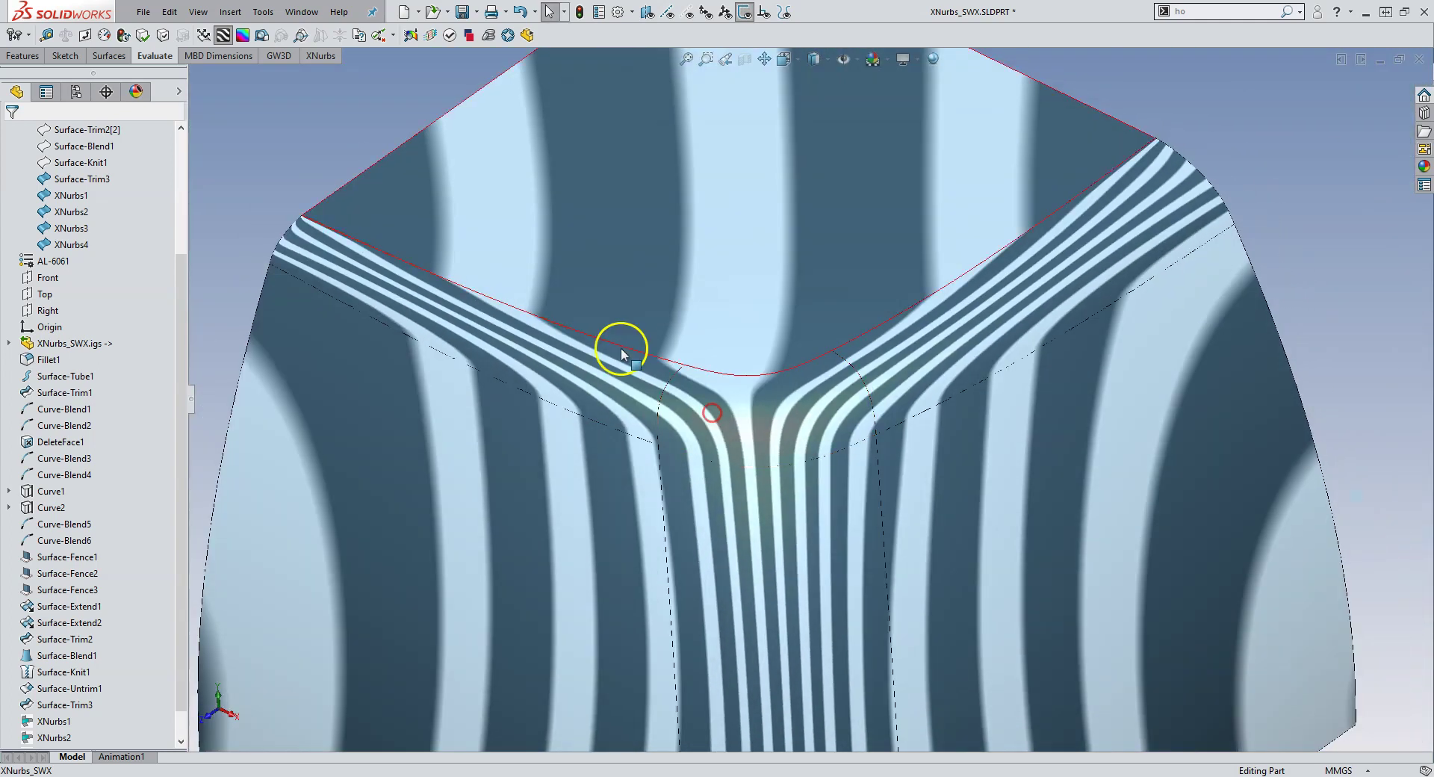
pyautogui.click(222, 35)
pyautogui.scroll(5, 659, 259)
pyautogui.moveTo(659, 259); pyautogui.dragTo(722, 351, button='middle')
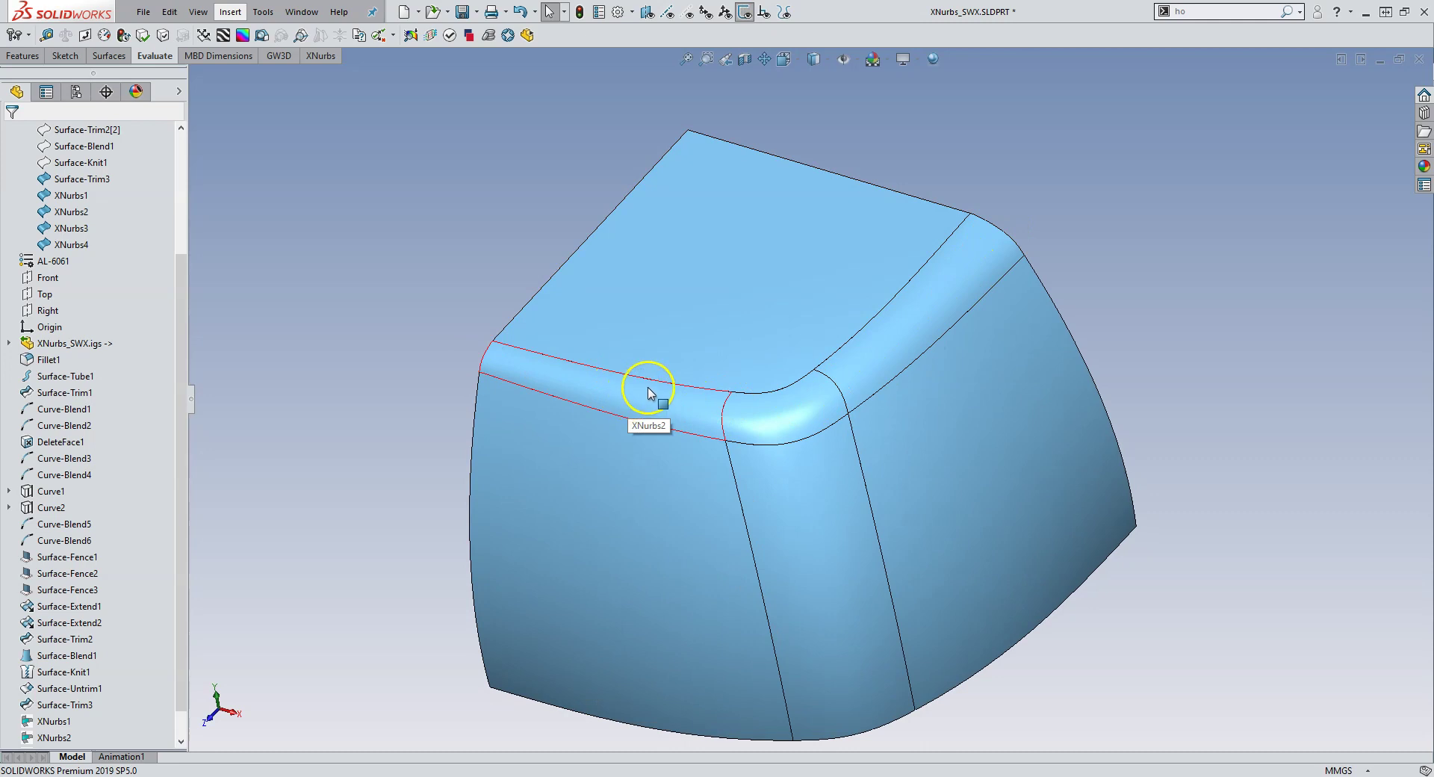
pyautogui.moveTo(649, 388)
pyautogui.mouseDown(button='middle')
pyautogui.moveTo(627, 416)
pyautogui.moveTo(656, 356)
pyautogui.moveTo(636, 323)
pyautogui.moveTo(589, 346)
pyautogui.moveTo(563, 406)
pyautogui.moveTo(480, 435)
pyautogui.moveTo(608, 415)
pyautogui.moveTo(638, 370)
pyautogui.mouseUp(button='middle')
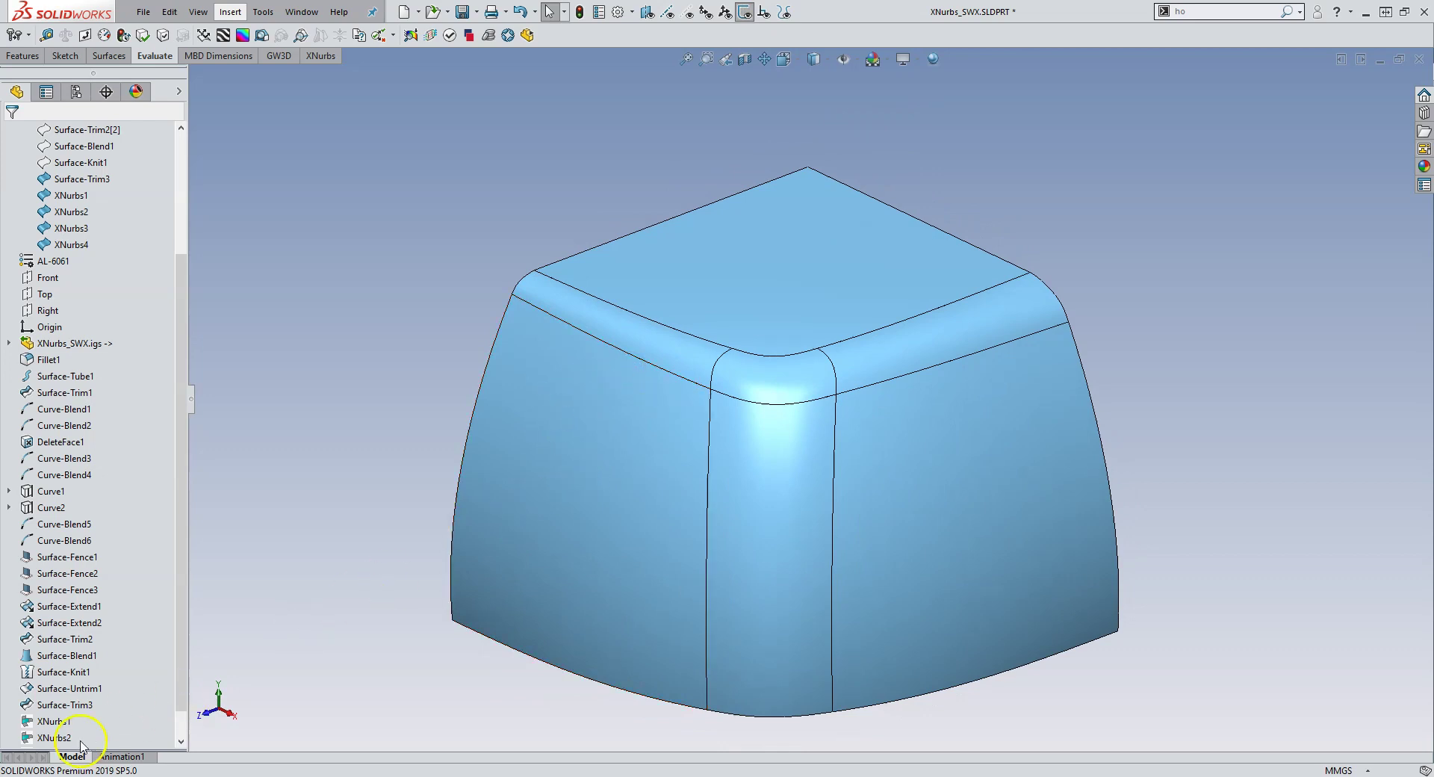